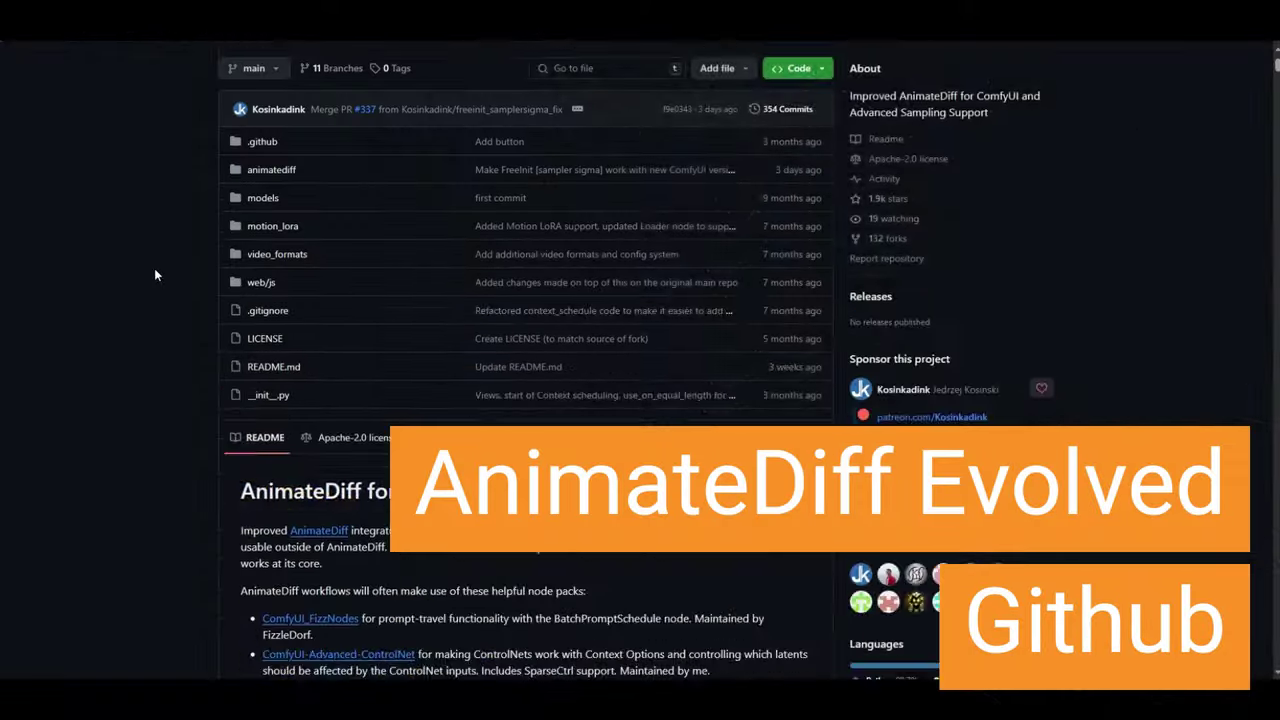
Look through the AnimateDiff Evolved README, from installation and model setup to the txt2img workflow in the Samples section.
{"action": "scroll", "coordinate": [154, 268], "scroll_direction": "down", "scroll_amount": 6}
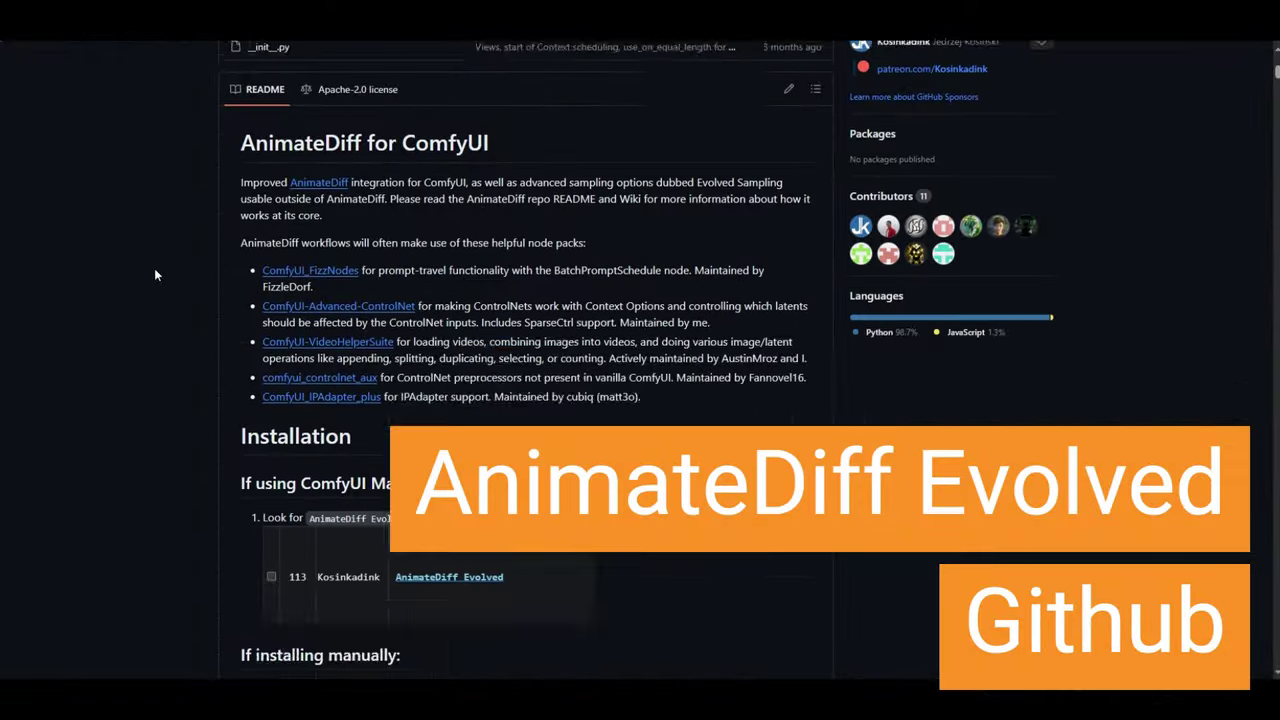
{"action": "scroll", "coordinate": [154, 268], "scroll_direction": "down", "scroll_amount": 4}
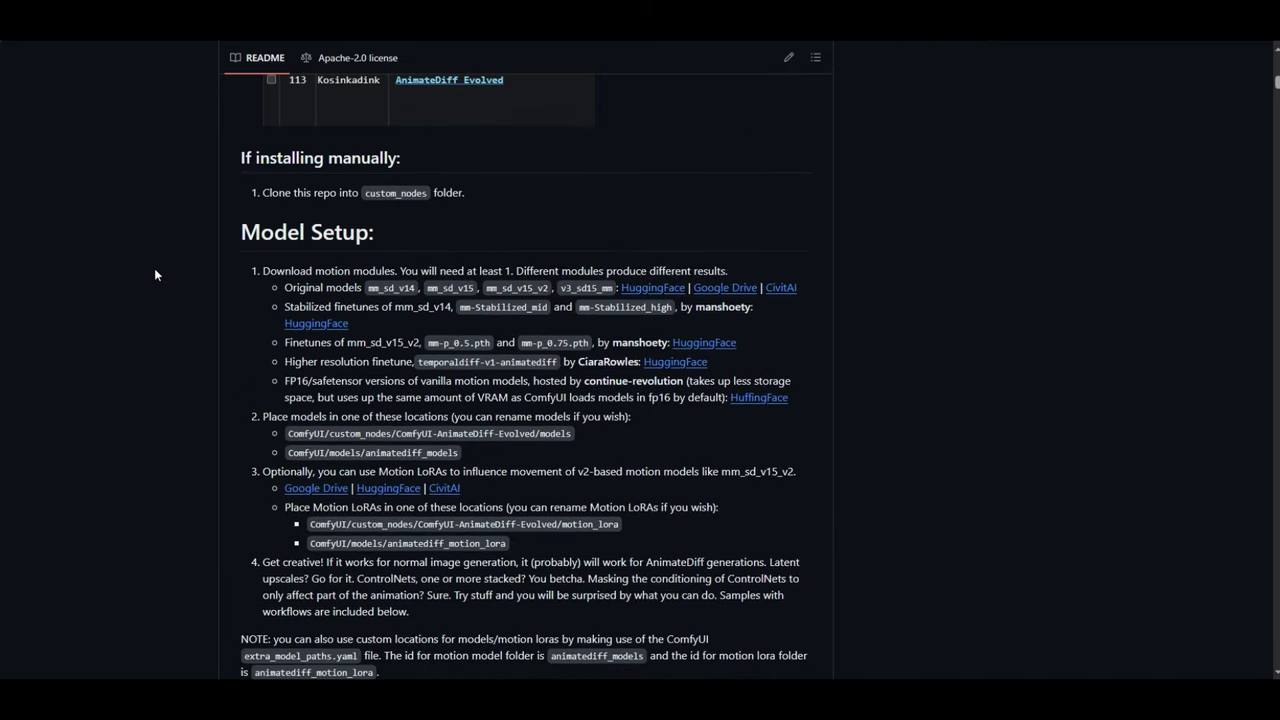
{"action": "scroll", "coordinate": [155, 268], "scroll_direction": "down", "scroll_amount": 3}
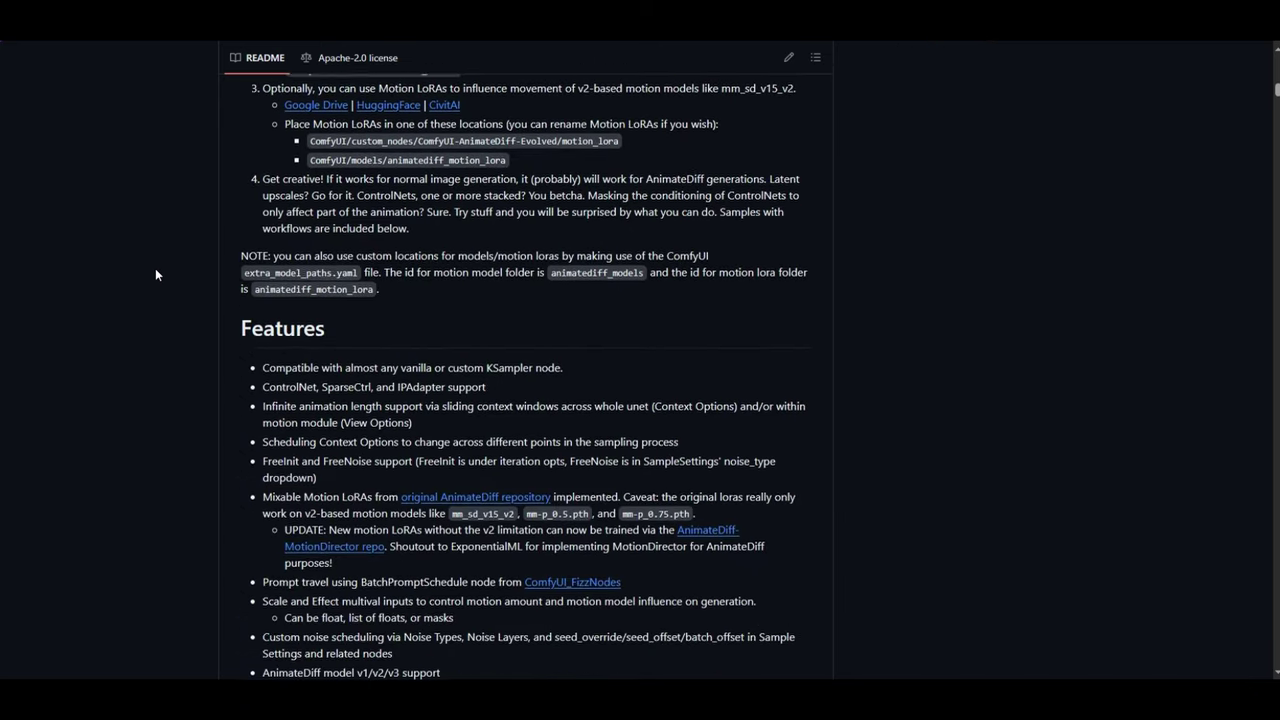
{"action": "scroll", "coordinate": [155, 268], "scroll_direction": "down", "scroll_amount": 1}
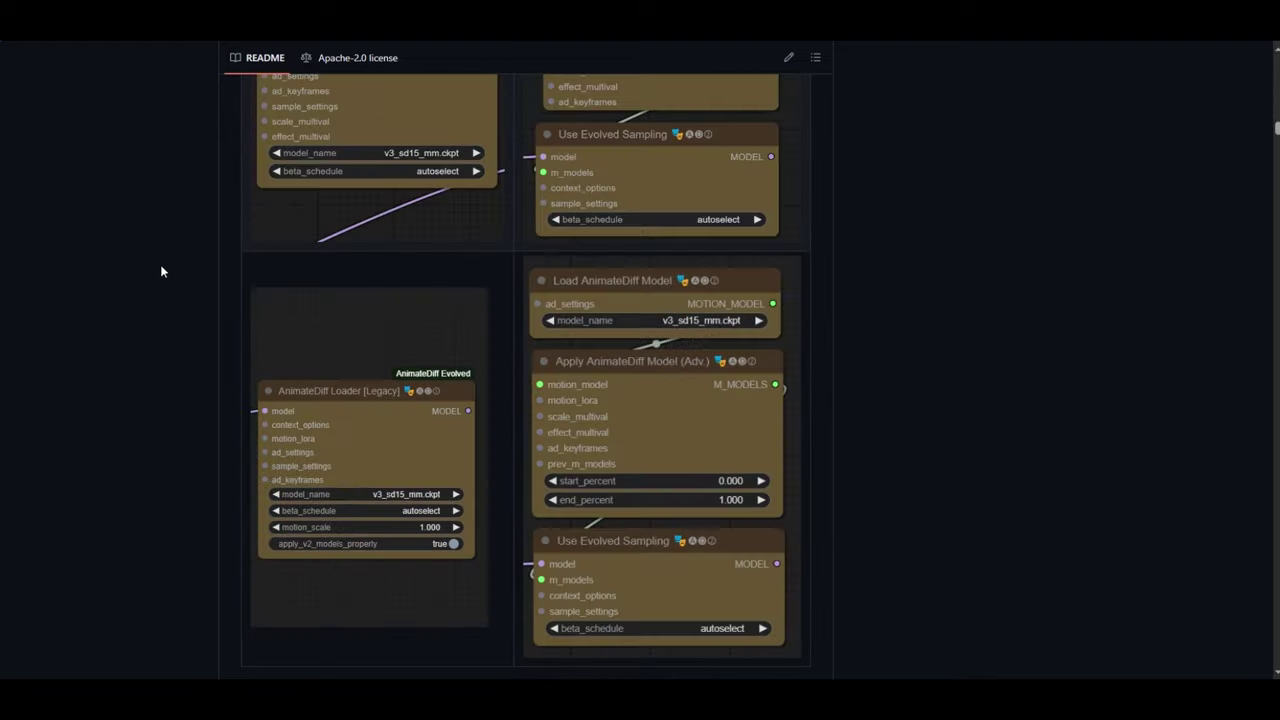
{"action": "scroll", "coordinate": [160, 264], "scroll_direction": "down", "scroll_amount": 10}
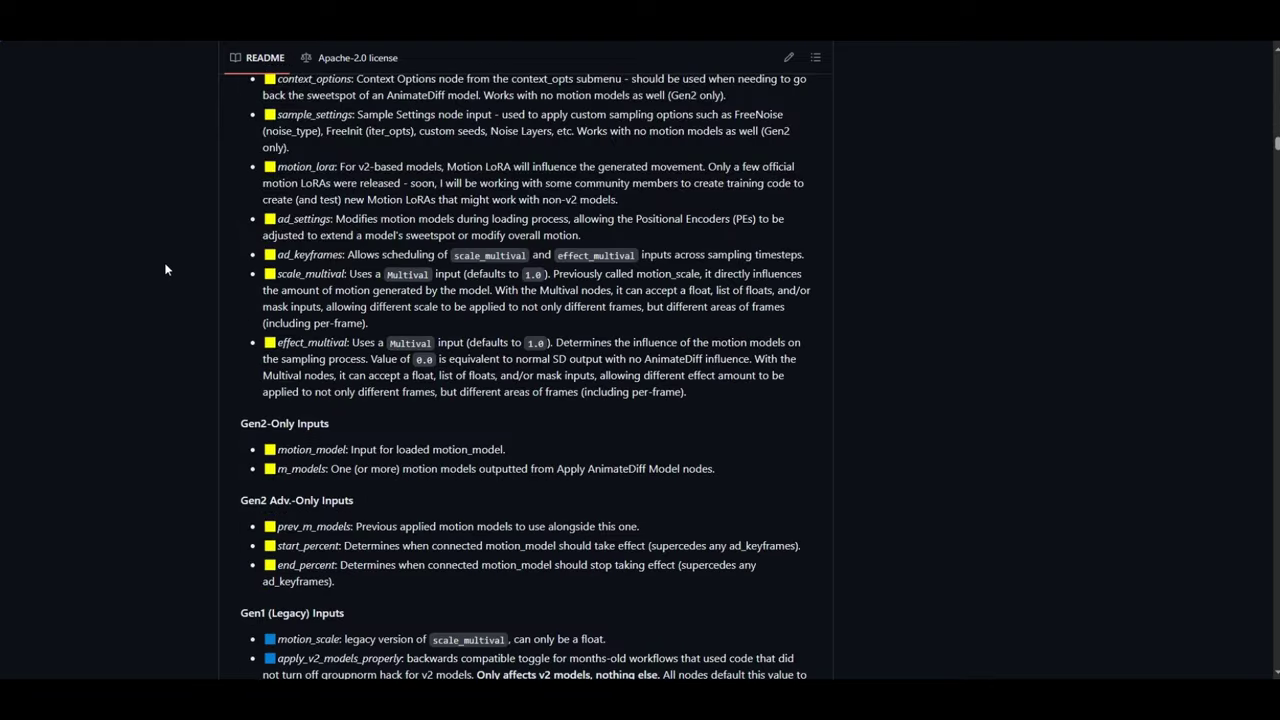
{"action": "scroll", "coordinate": [163, 268], "scroll_direction": "down", "scroll_amount": 15}
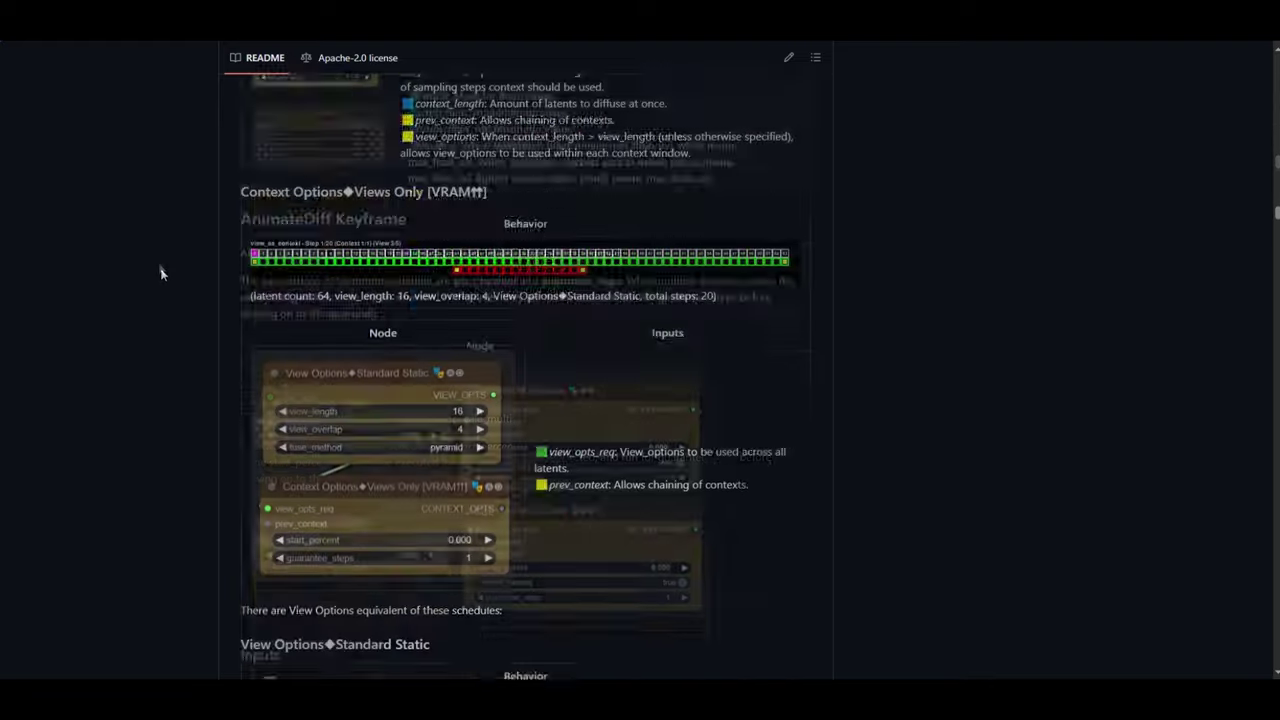
{"action": "scroll", "coordinate": [160, 268], "scroll_direction": "down", "scroll_amount": 6}
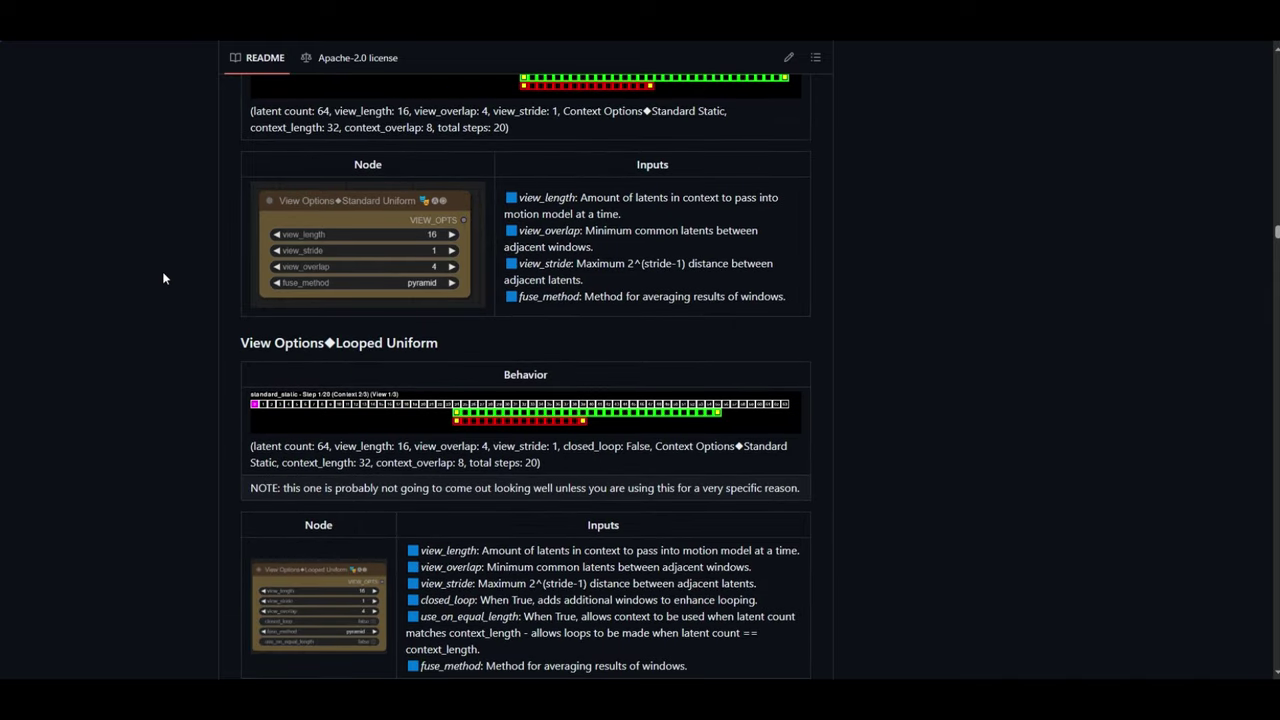
{"action": "scroll", "coordinate": [162, 271], "scroll_direction": "down", "scroll_amount": 15}
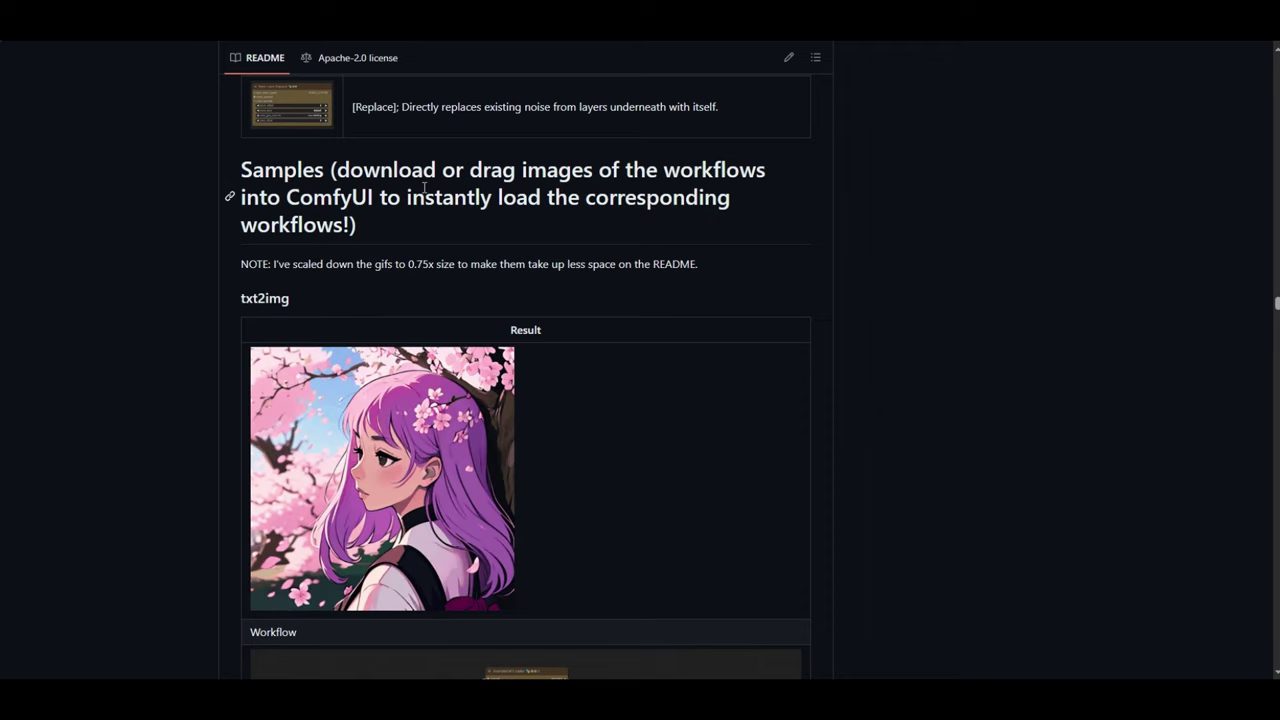
{"action": "scroll", "coordinate": [432, 200], "scroll_direction": "down", "scroll_amount": 5}
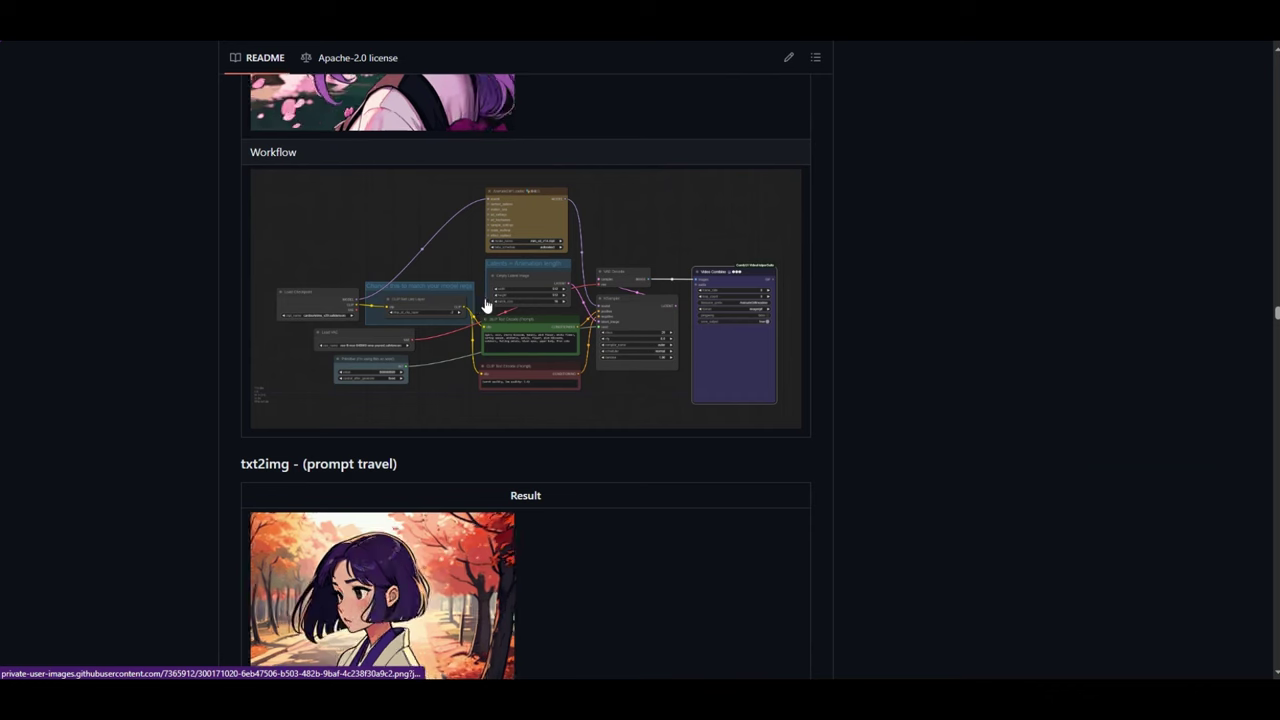
Load the README's txt2img sample workflow image into ComfyUI.
{"action": "left_click_drag", "start_coordinate": [500, 290], "coordinate": [577, 342]}
{"action": "scroll", "coordinate": [722, 390], "scroll_direction": "up", "scroll_amount": 8}
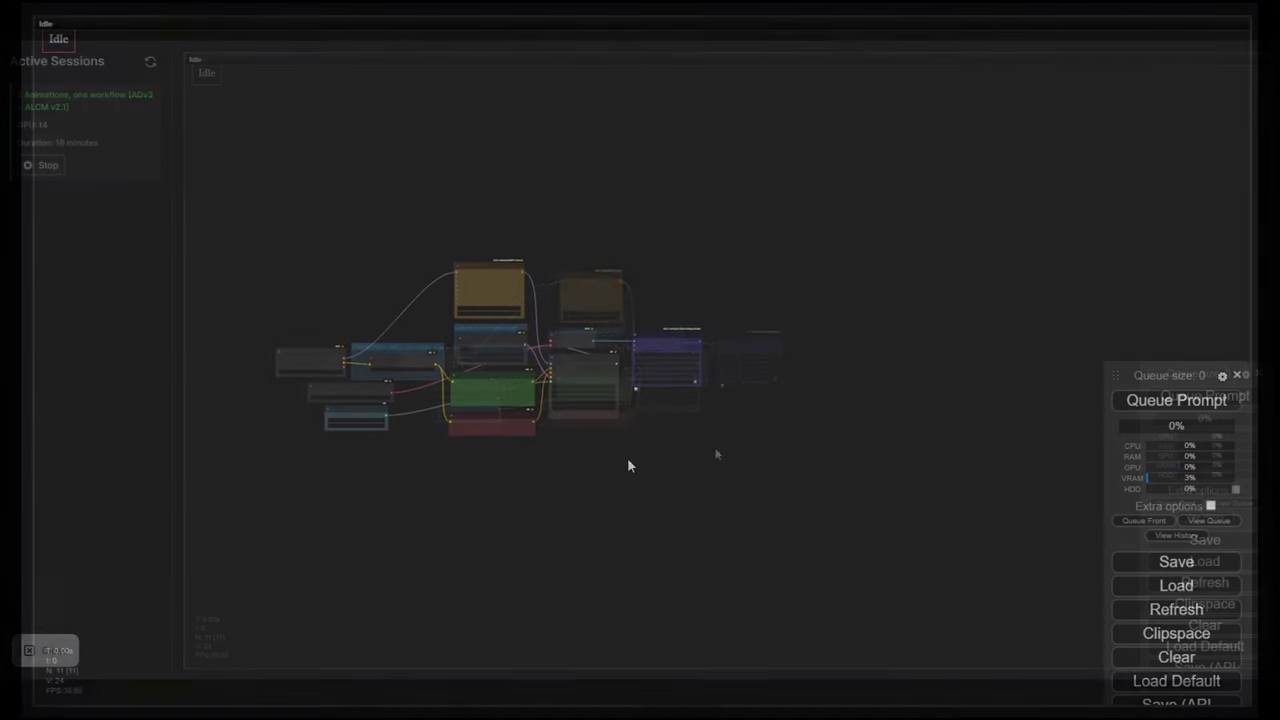
{"action": "left_click_drag", "start_coordinate": [608, 280], "coordinate": [749, 194]}
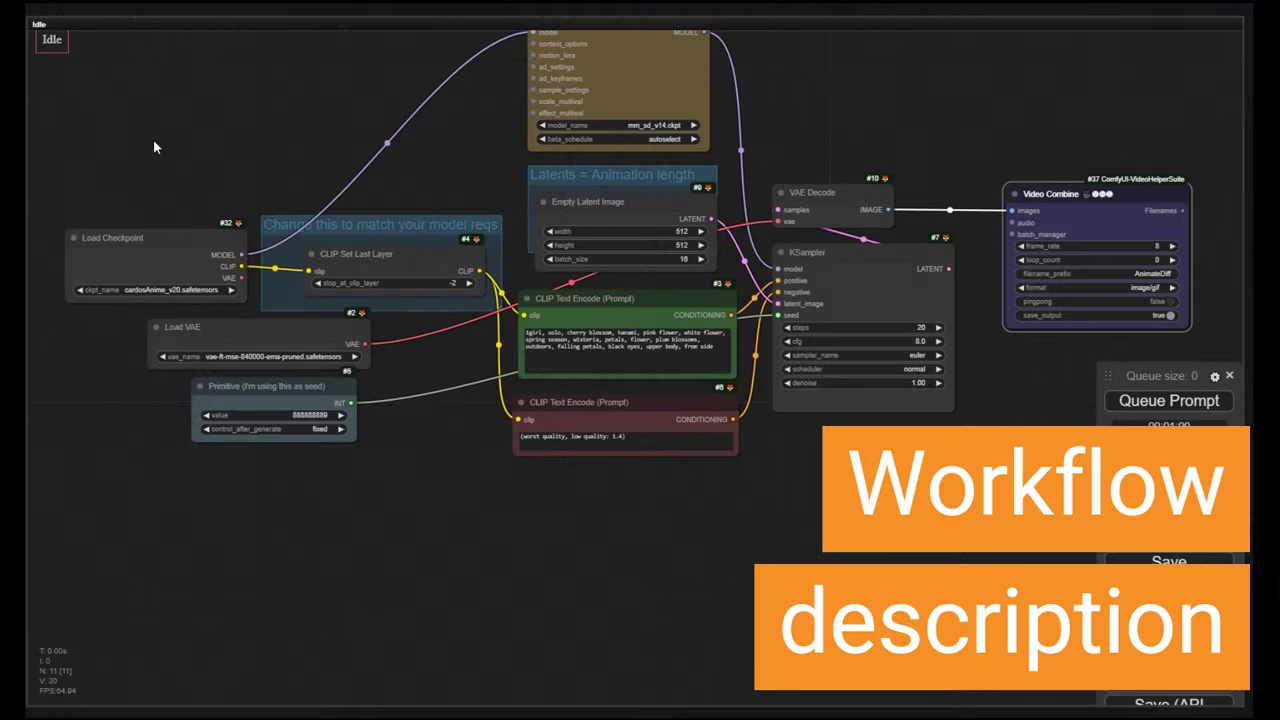
Set the Load Checkpoint node's model to revAnimated_v122EOL.safetensors.
{"action": "left_click_drag", "start_coordinate": [153, 139], "coordinate": [189, 154]}
{"action": "scroll", "coordinate": [130, 250], "scroll_direction": "up", "scroll_amount": 10}
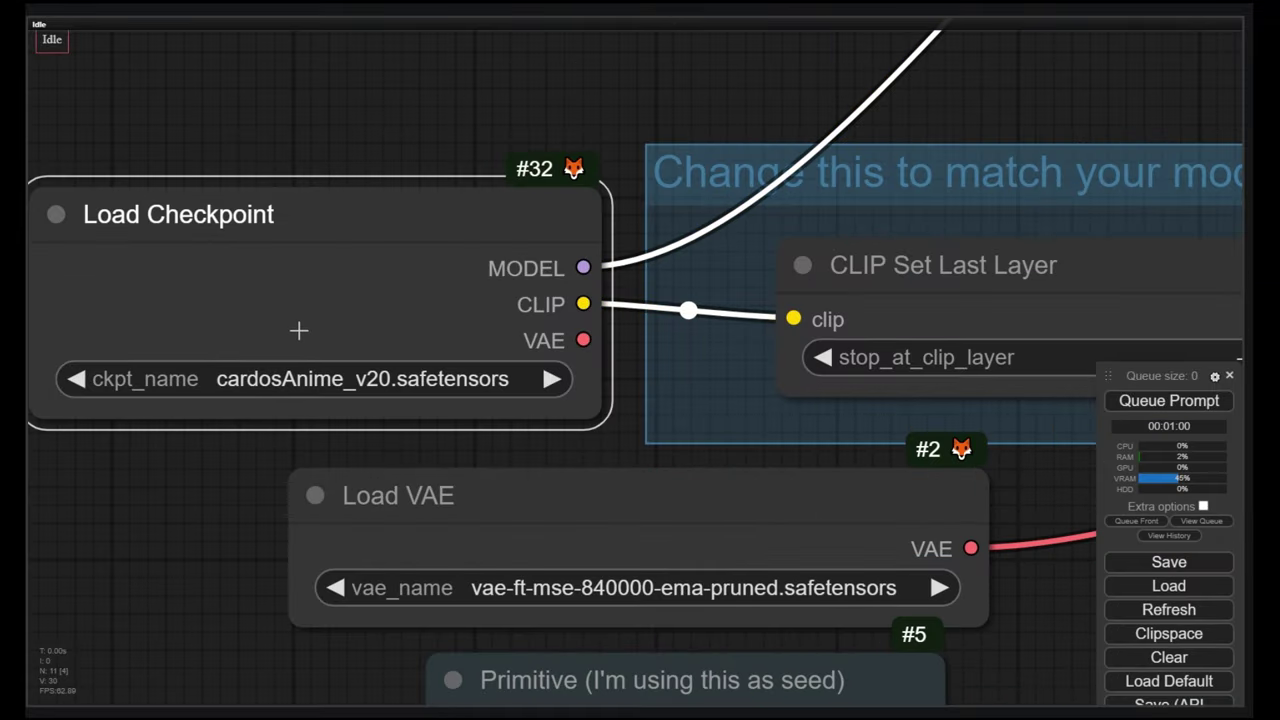
{"action": "left_click", "coordinate": [344, 379]}
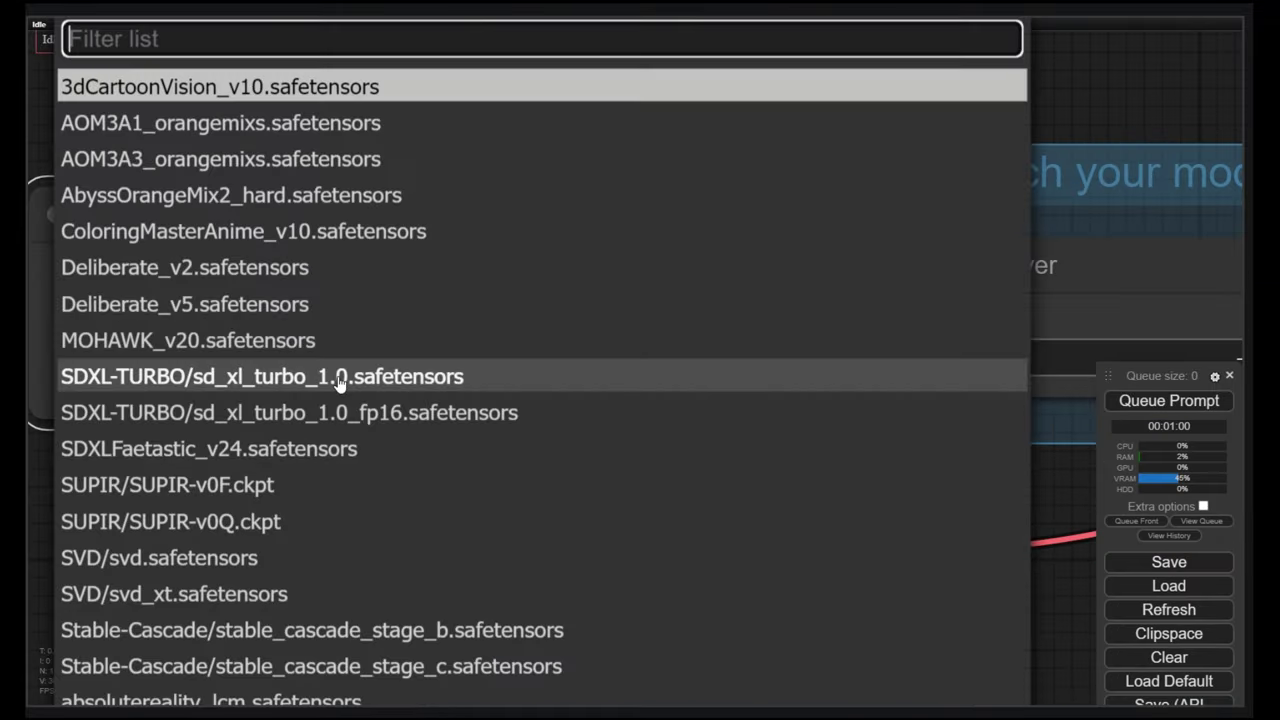
{"action": "type", "text": "rev"}
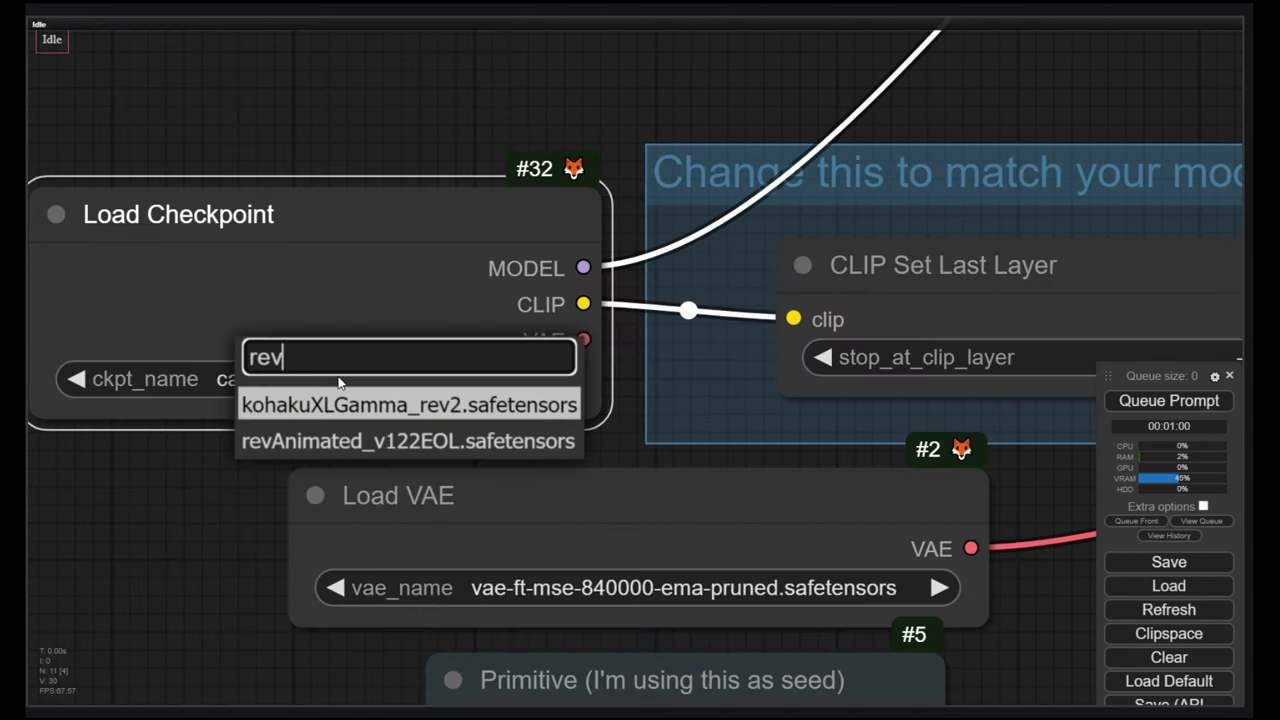
{"action": "left_click", "coordinate": [380, 442]}
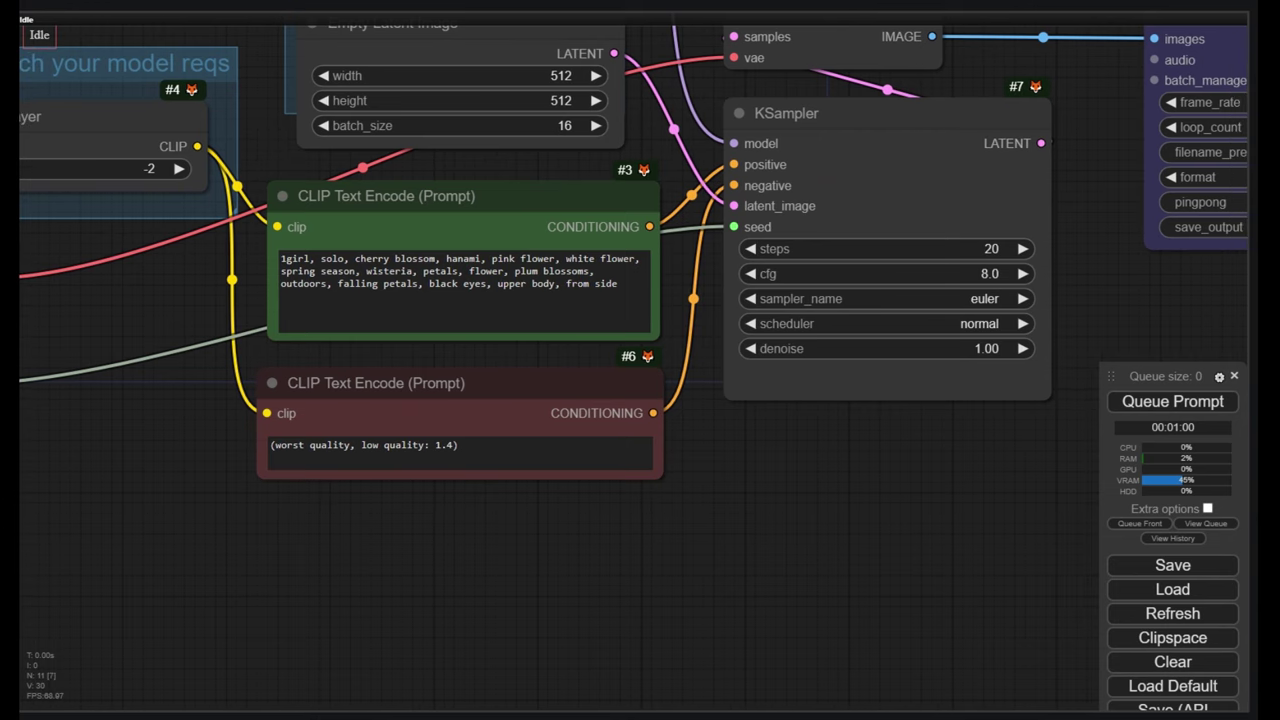
Replace the positive prompt's text after "1girl, solo," with "blonde hair, listening to music, smiling, cyberpunk, anime style, very detailed, high quality".
{"action": "left_click_drag", "start_coordinate": [355, 258], "coordinate": [624, 284]}
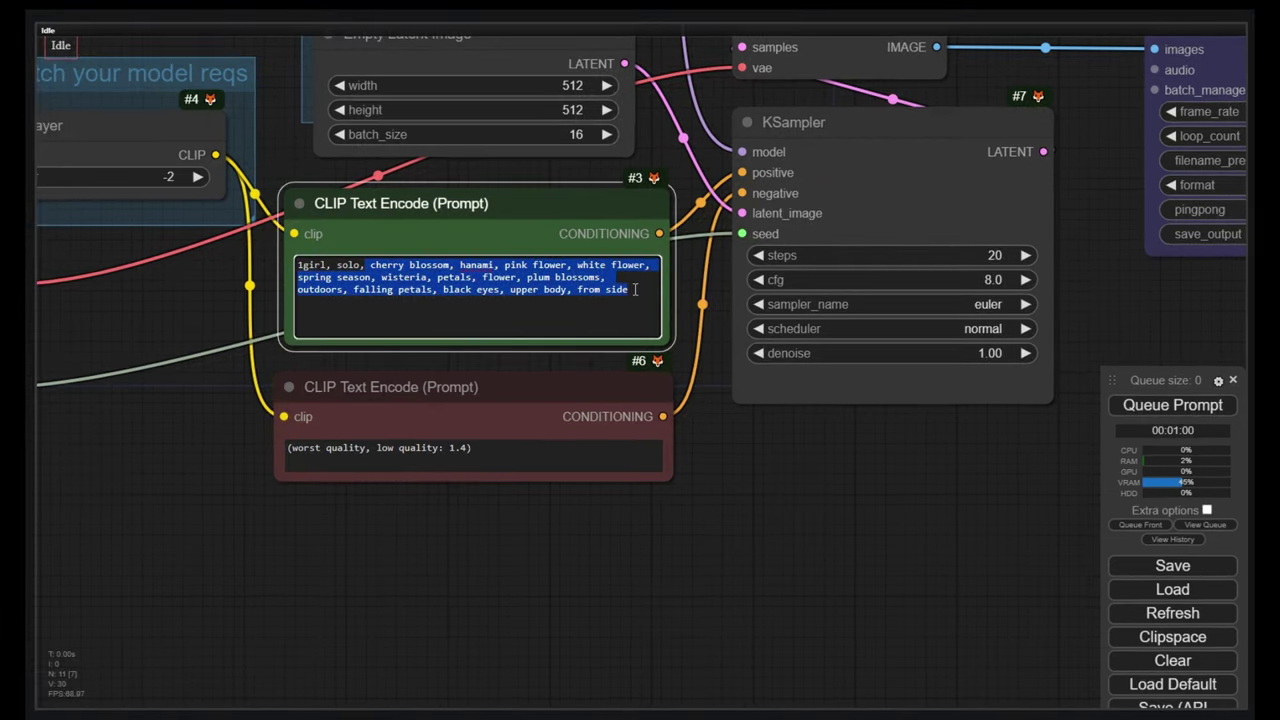
{"action": "type", "text": "blo"}
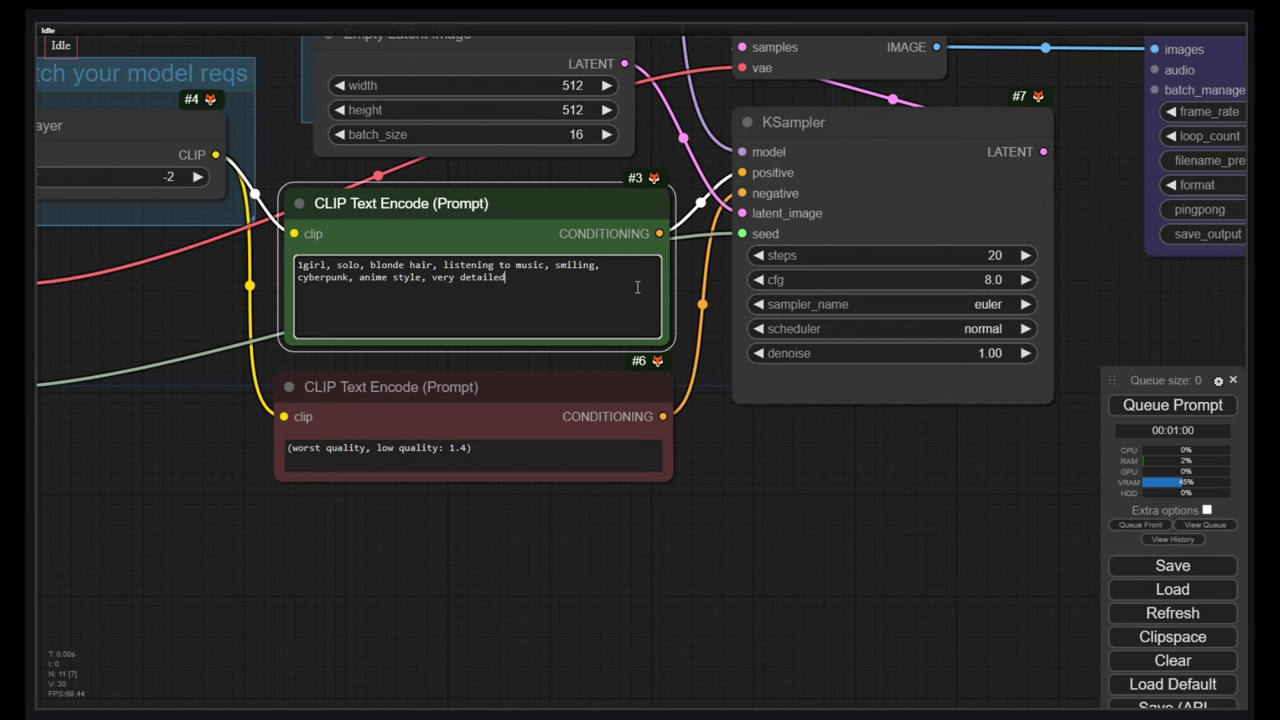
{"action": "type", "text": "ality"}
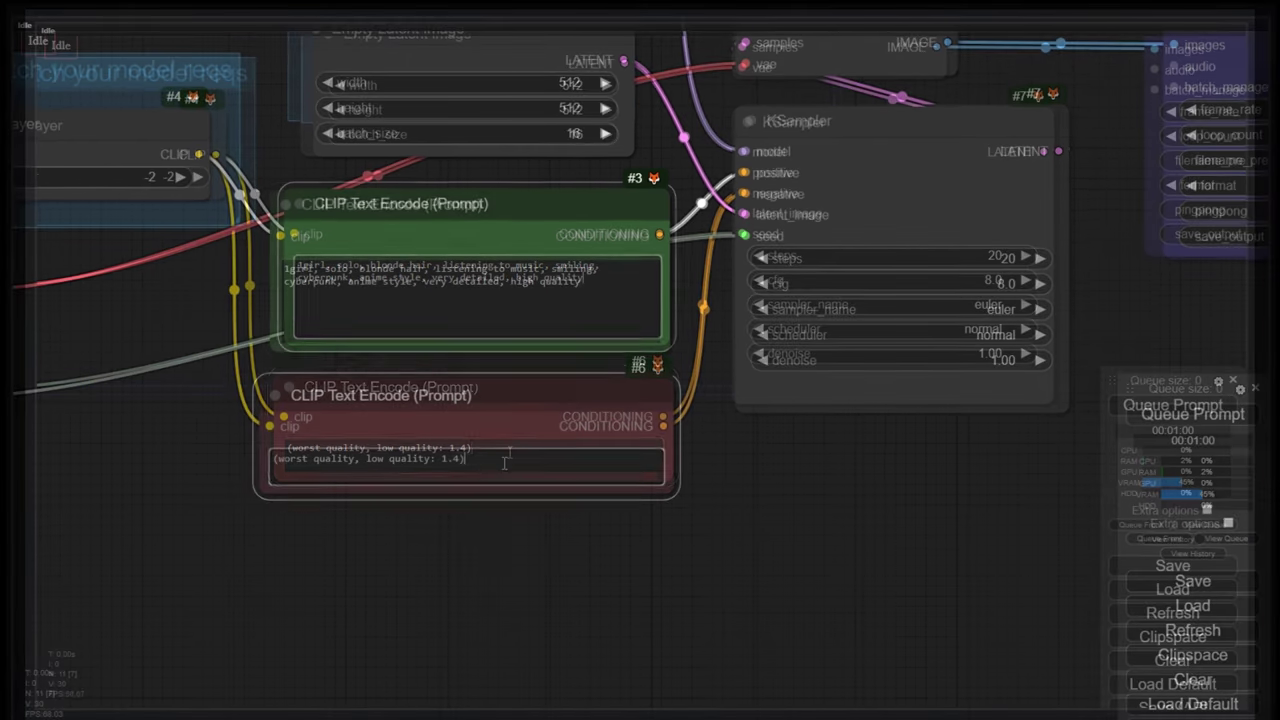
Append ", nsfw" to the negative prompt in the red CLIP Text Encode node.
{"action": "left_click", "coordinate": [508, 452]}
{"action": "type", "text": ", nsfw"}
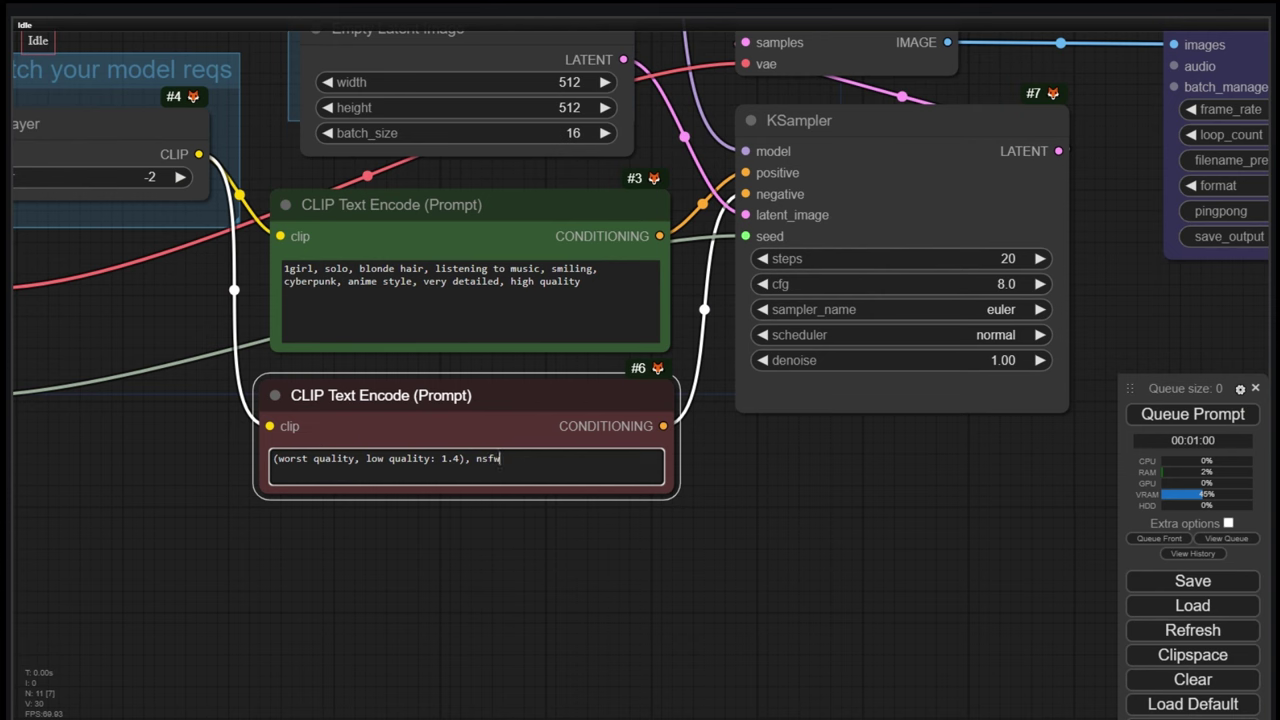
{"action": "key", "text": "Escape"}
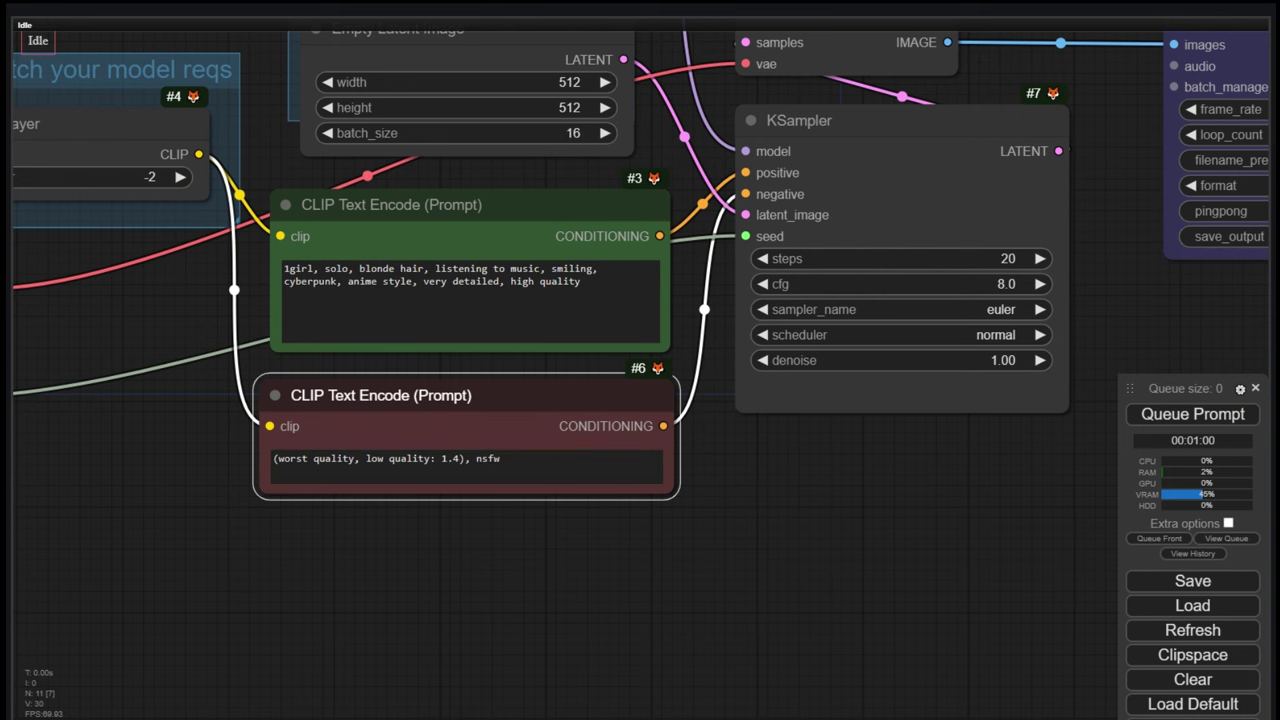
Choose mm_sd_v14.ckpt as the motion model in the AnimateDiff Loader node.
{"action": "left_click_drag", "start_coordinate": [899, 504], "coordinate": [630, 698]}
{"action": "left_click_drag", "start_coordinate": [400, 371], "coordinate": [474, 378]}
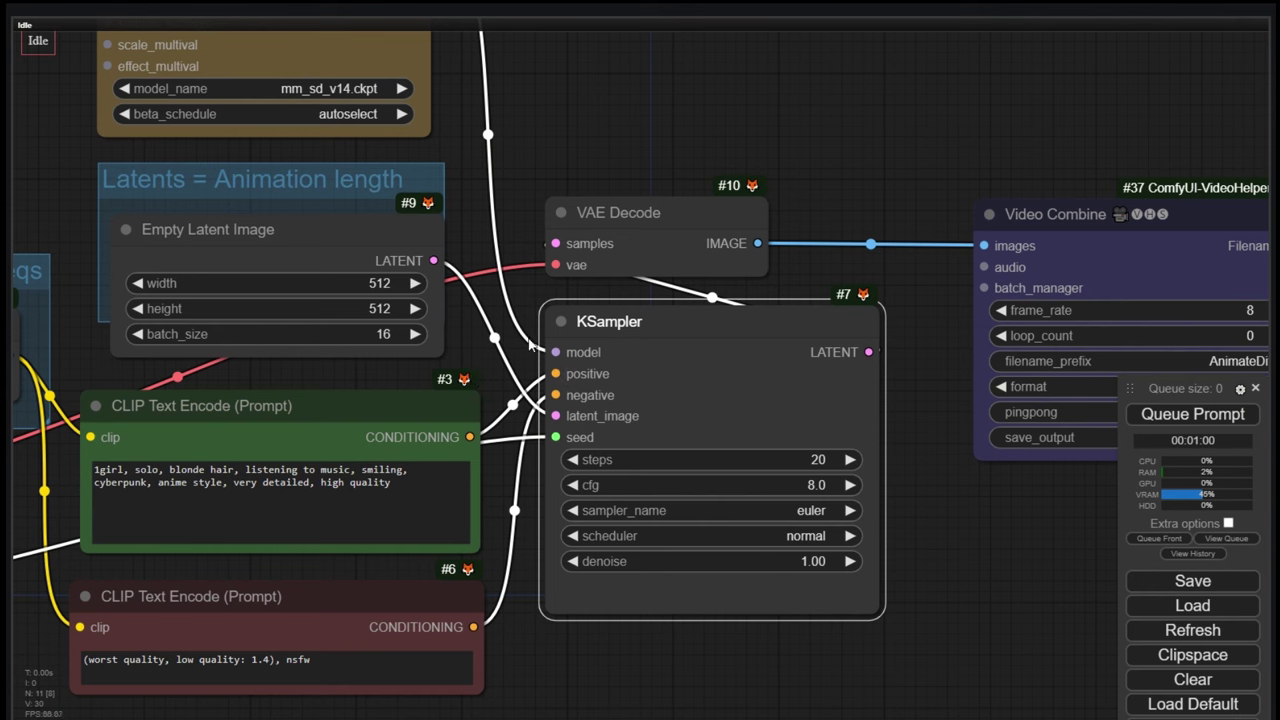
{"action": "left_click_drag", "start_coordinate": [531, 343], "coordinate": [848, 664]}
{"action": "left_click_drag", "start_coordinate": [817, 306], "coordinate": [826, 266]}
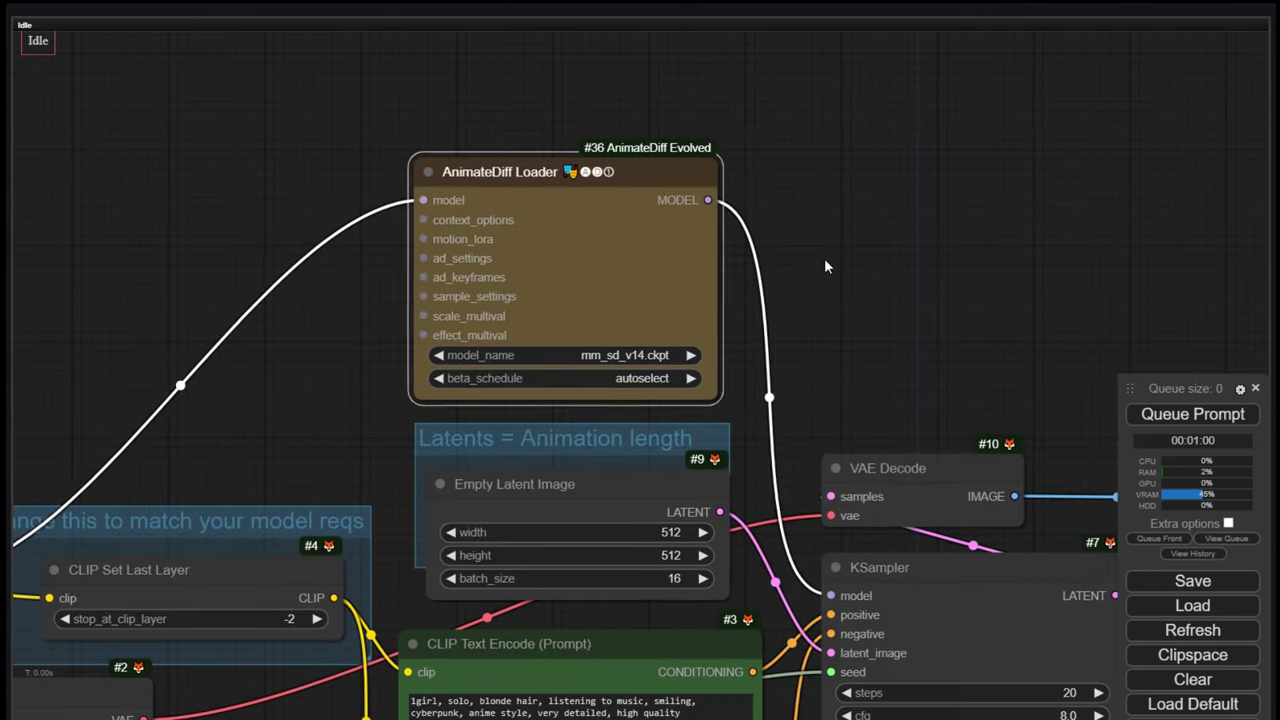
{"action": "scroll", "coordinate": [797, 323], "scroll_direction": "up", "scroll_amount": 5}
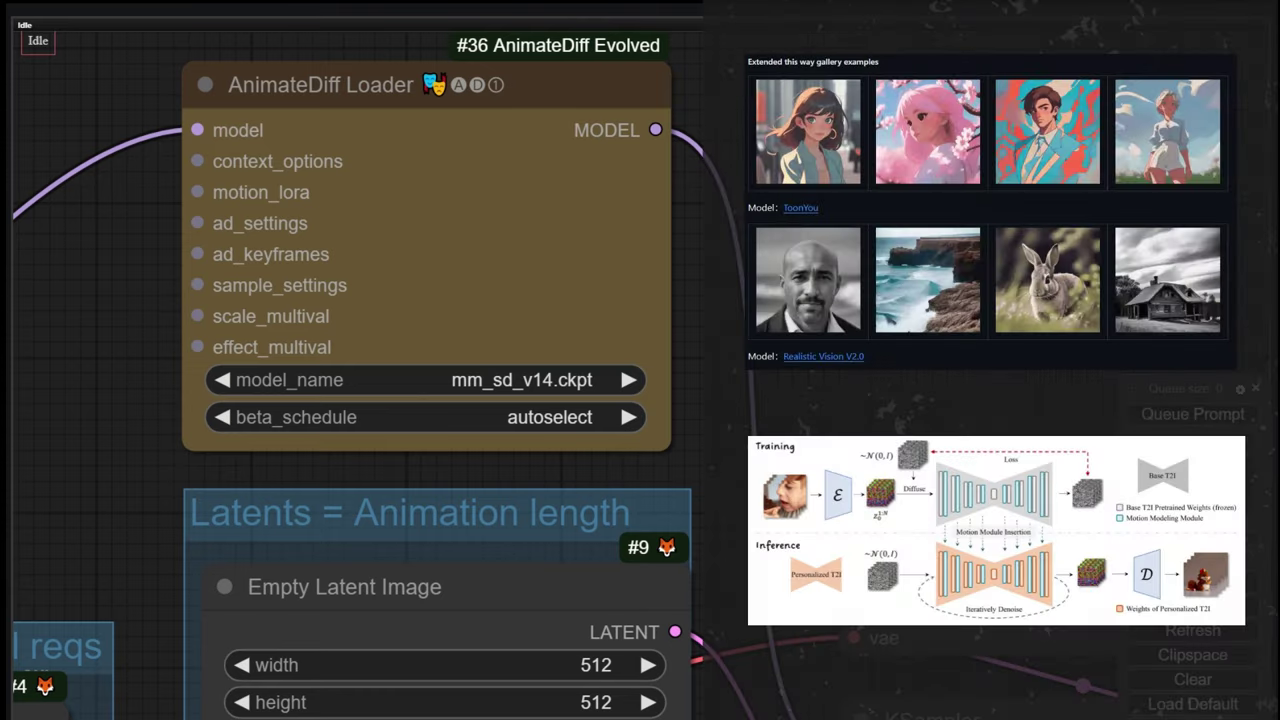
{"action": "left_click", "coordinate": [515, 384]}
{"action": "scroll", "coordinate": [515, 420], "scroll_direction": "down", "scroll_amount": 2}
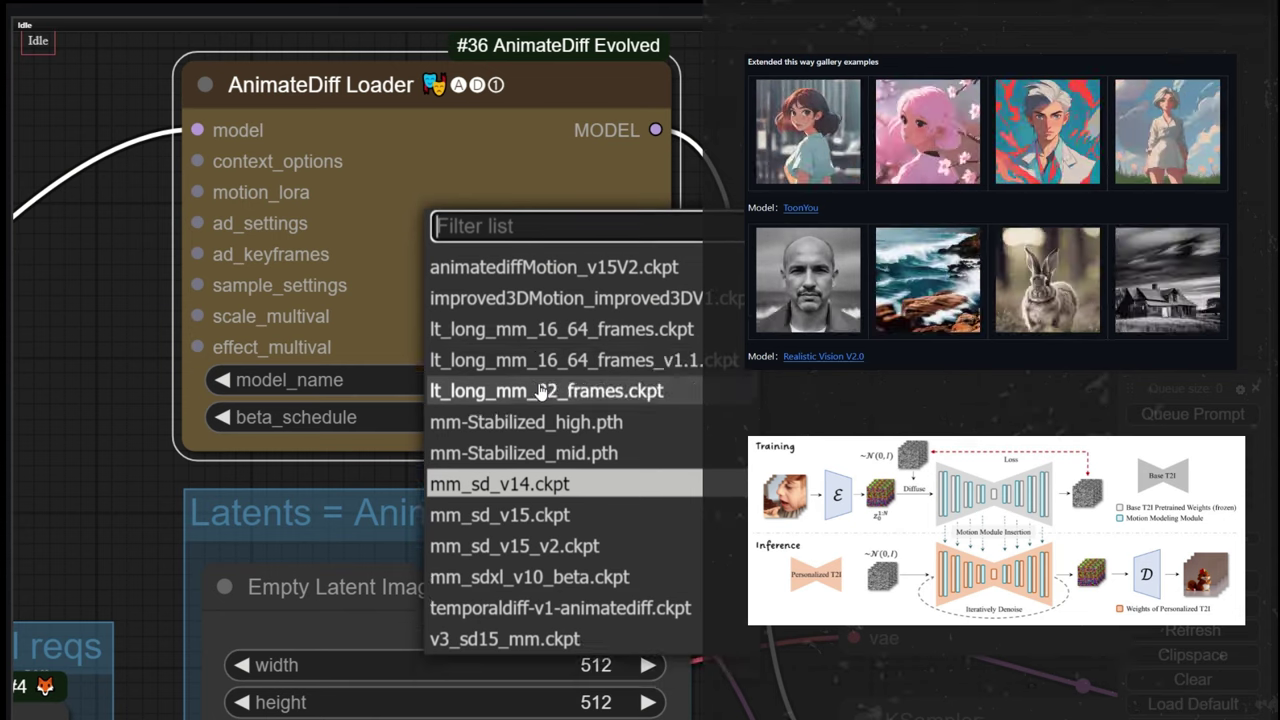
{"action": "left_click", "coordinate": [550, 484]}
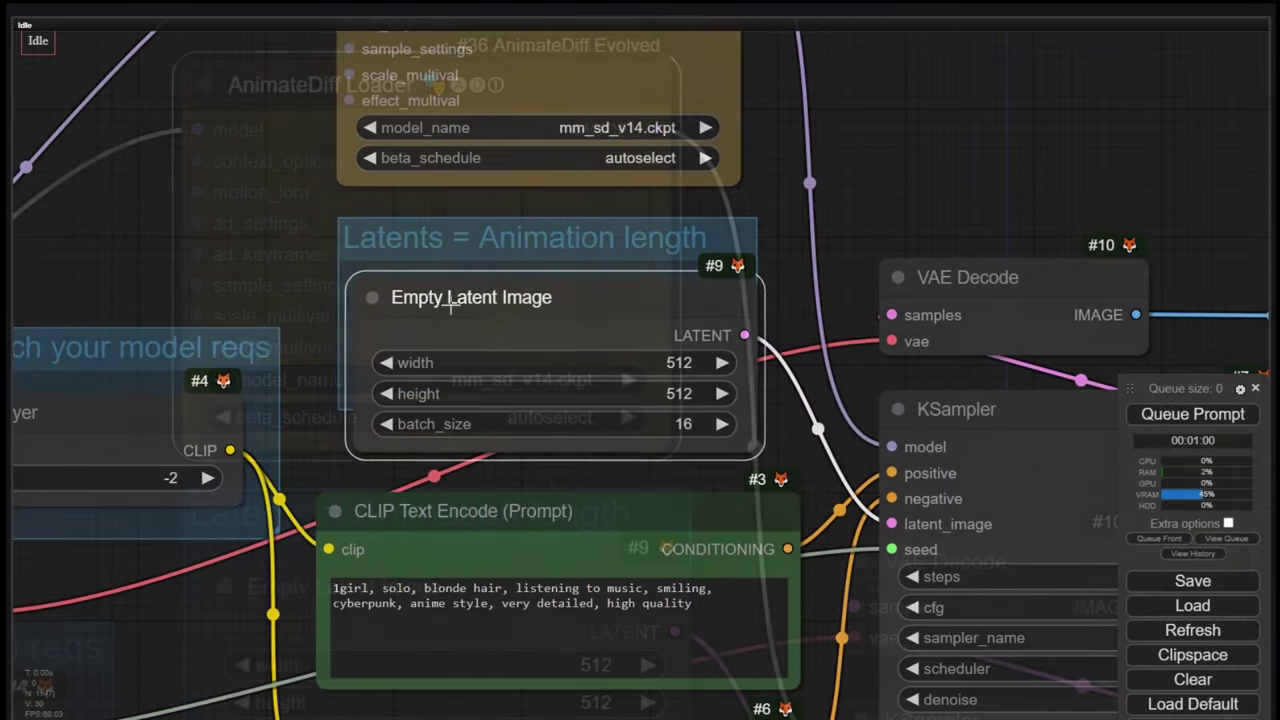
Set the Empty Latent Image node to width 512, height 512 and batch size 16.
{"action": "scroll", "coordinate": [663, 385], "scroll_direction": "up", "scroll_amount": 4}
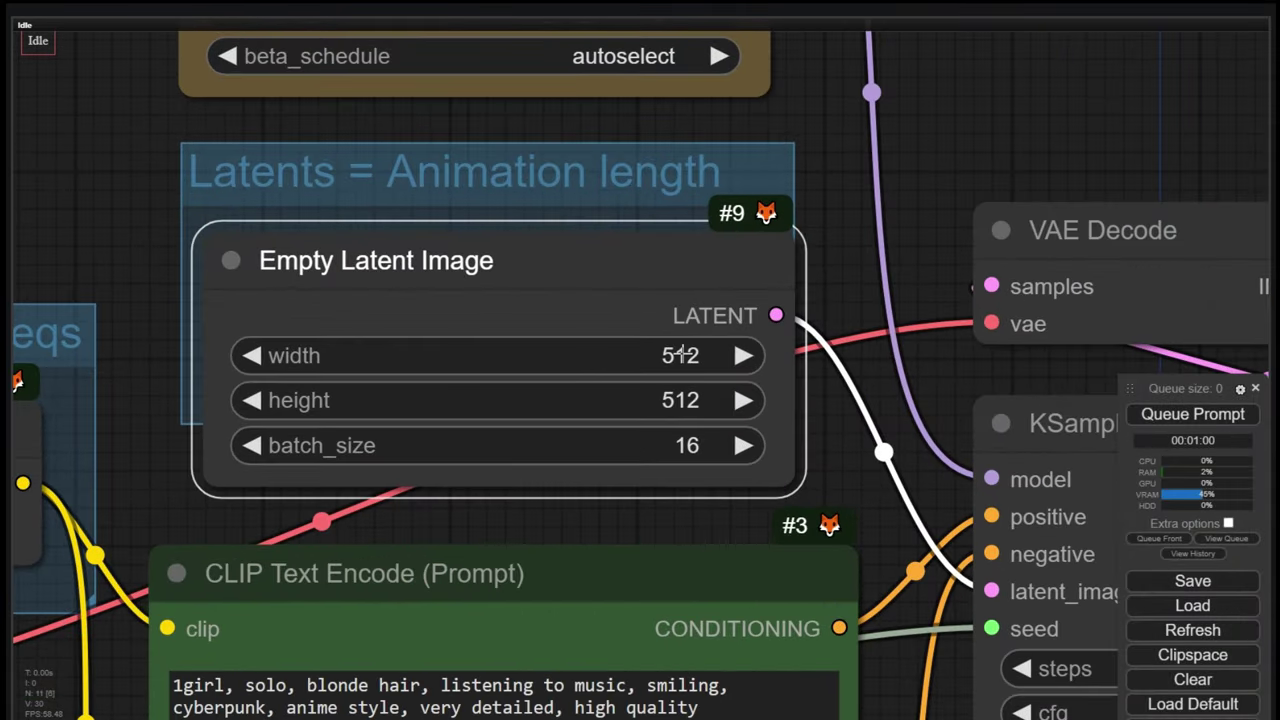
{"action": "left_click", "coordinate": [680, 355]}
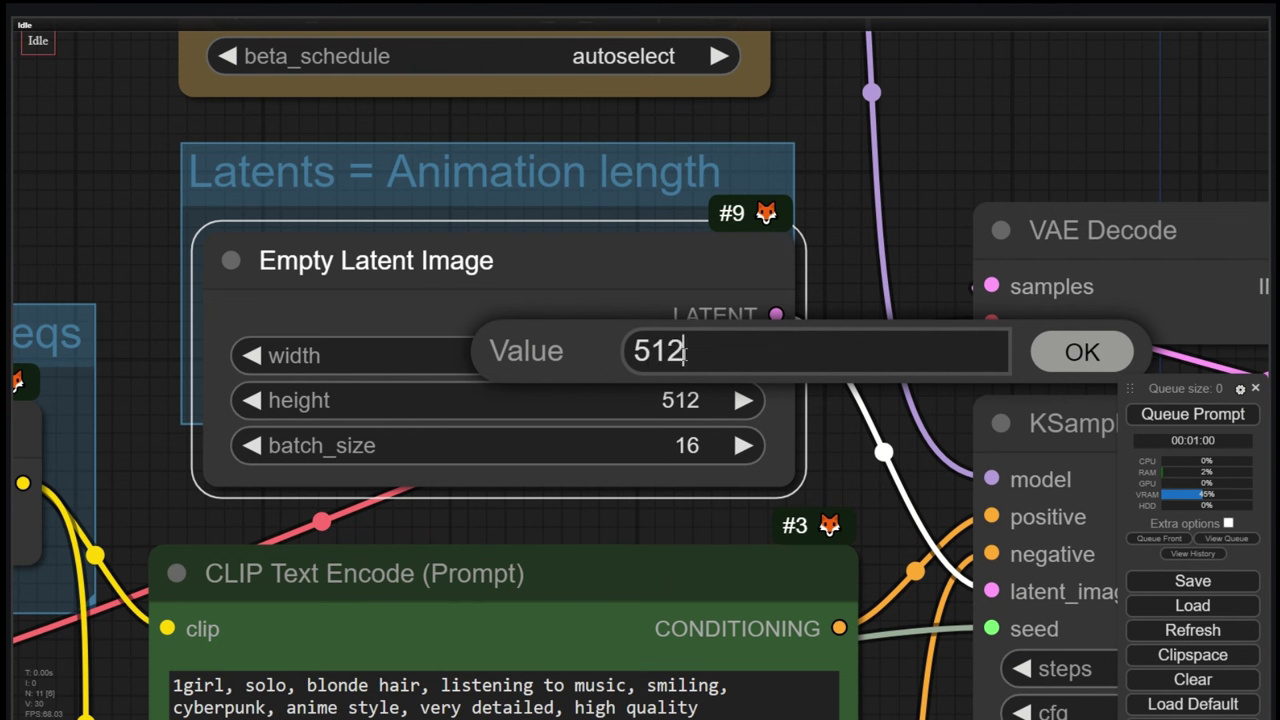
{"action": "key", "text": "Return"}
{"action": "left_click", "coordinate": [692, 394]}
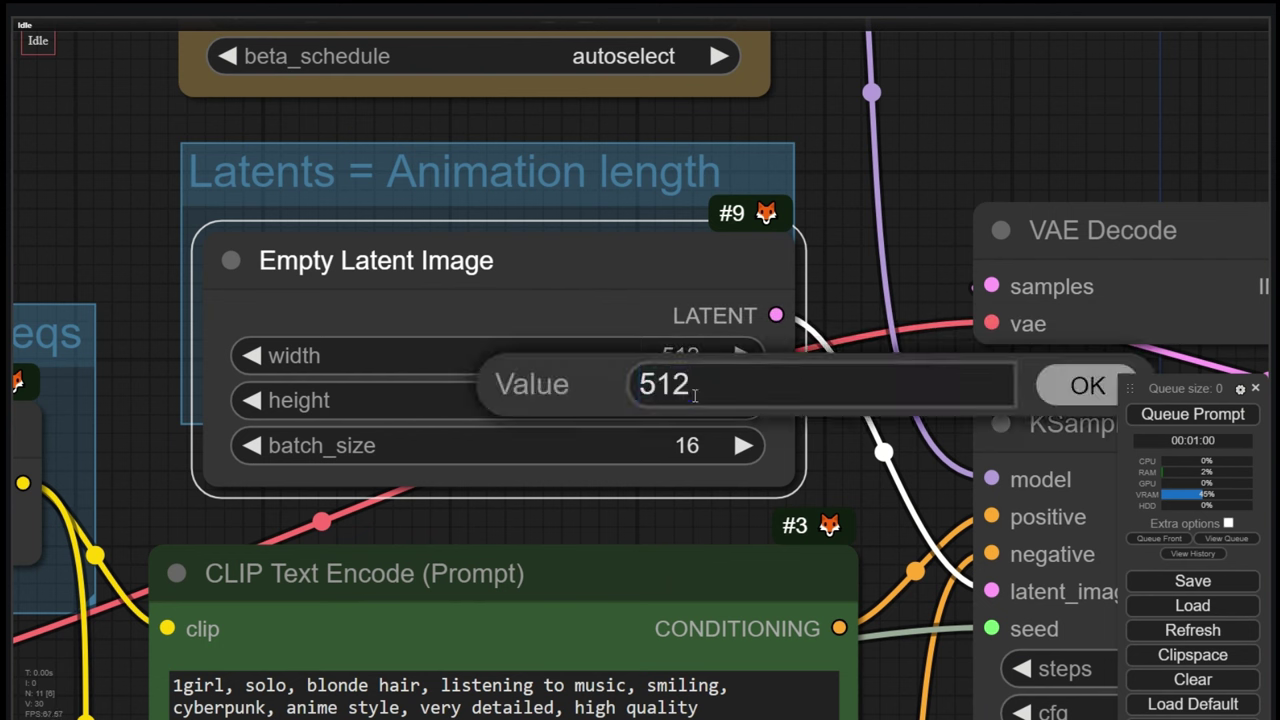
{"action": "key", "text": "Return"}
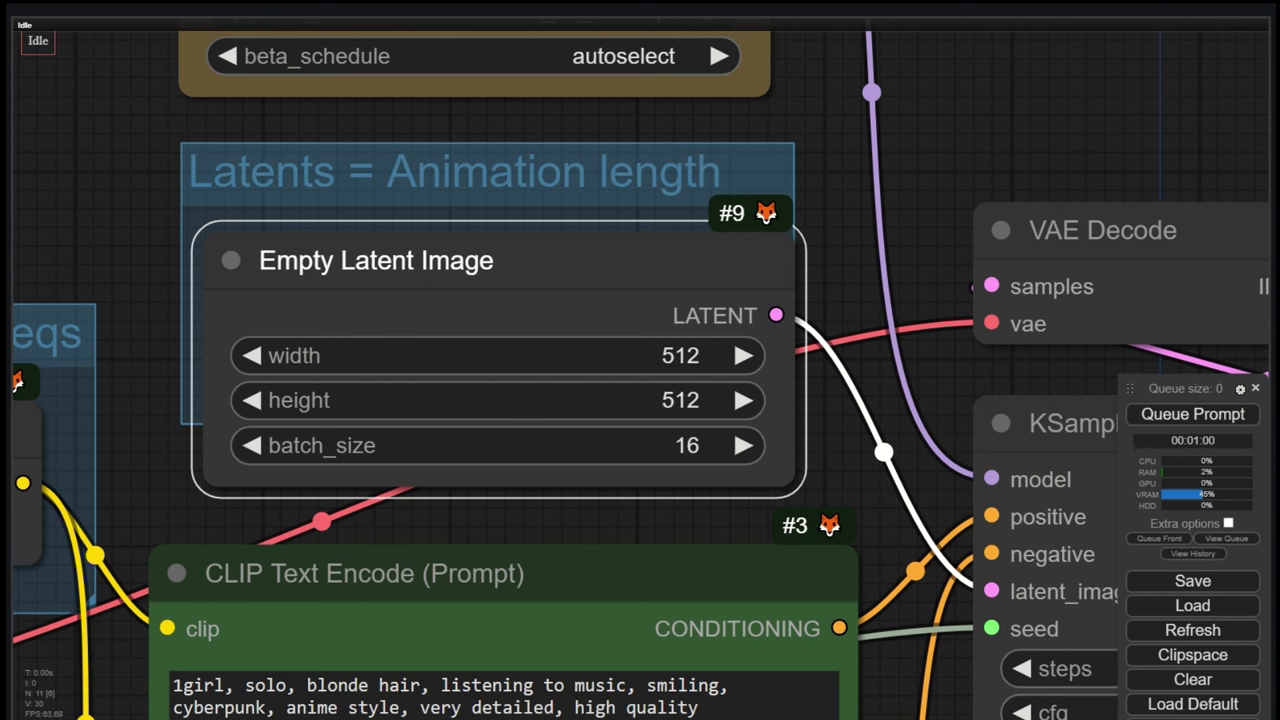
{"action": "left_click", "coordinate": [703, 446]}
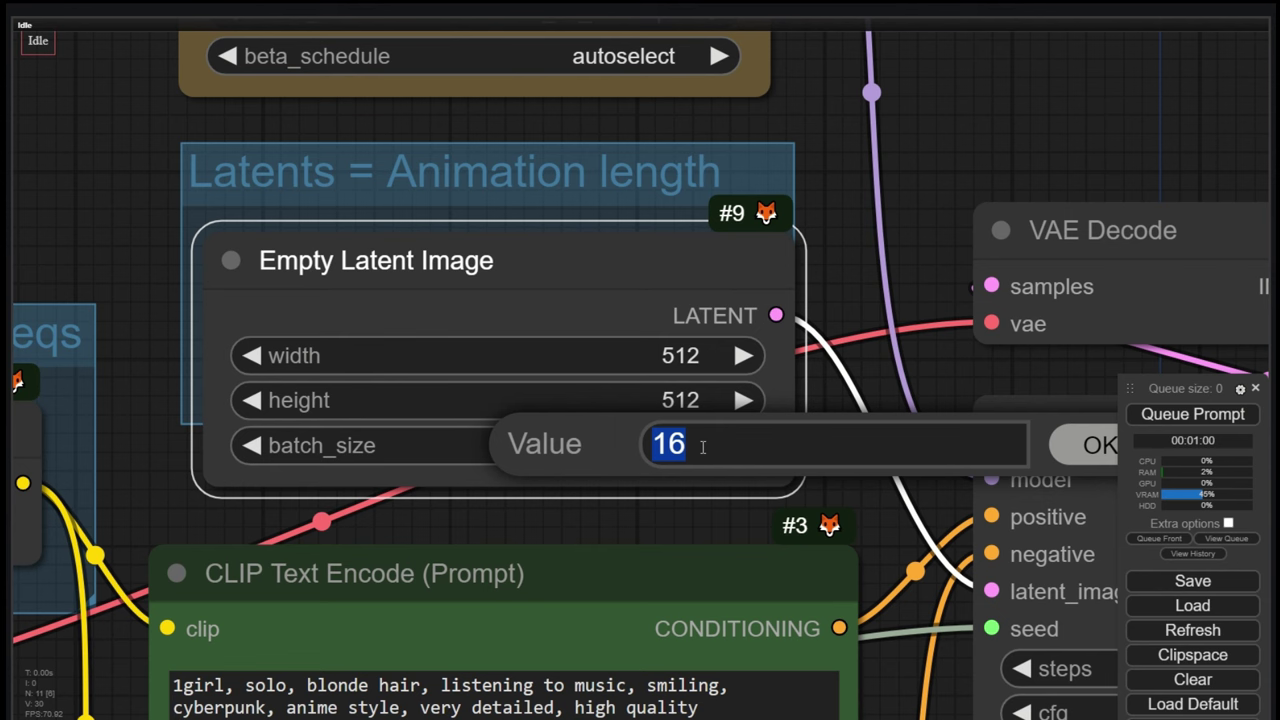
{"action": "type", "text": "16"}
{"action": "key", "text": "Return"}
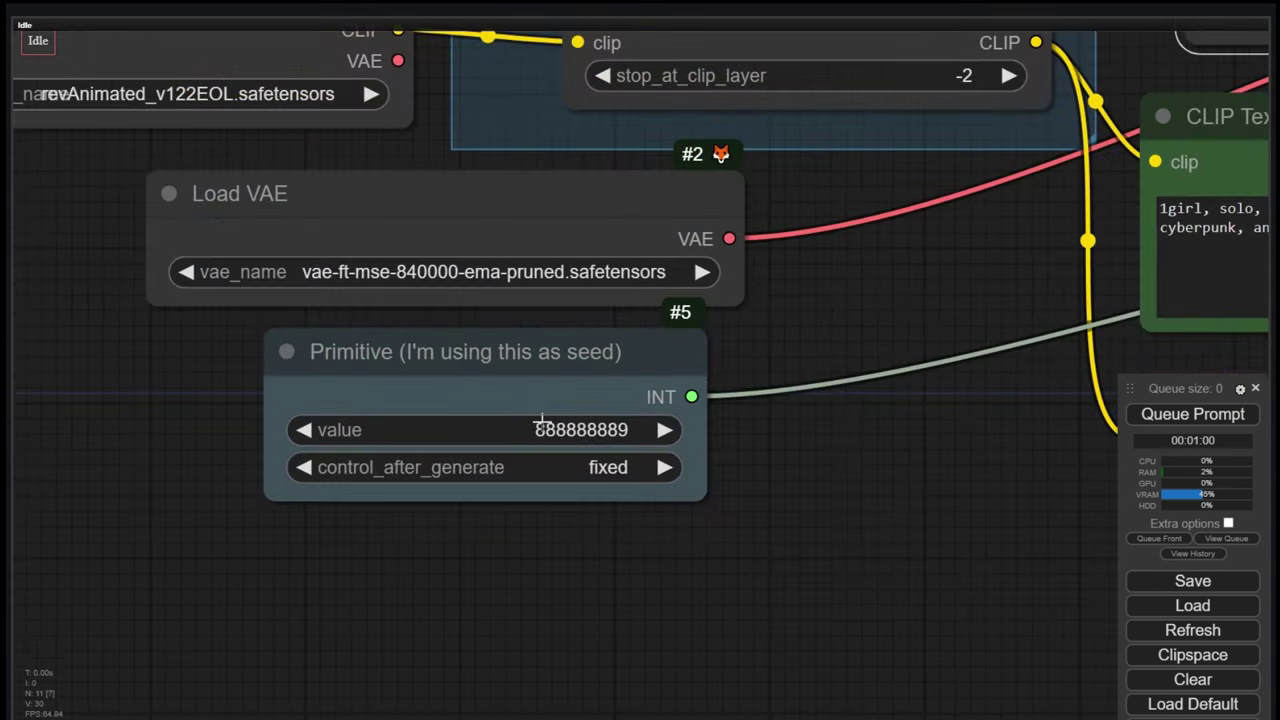
Set the seed value in the Primitive node to 1234.
{"action": "left_click", "coordinate": [541, 420]}
{"action": "type", "text": "1234"}
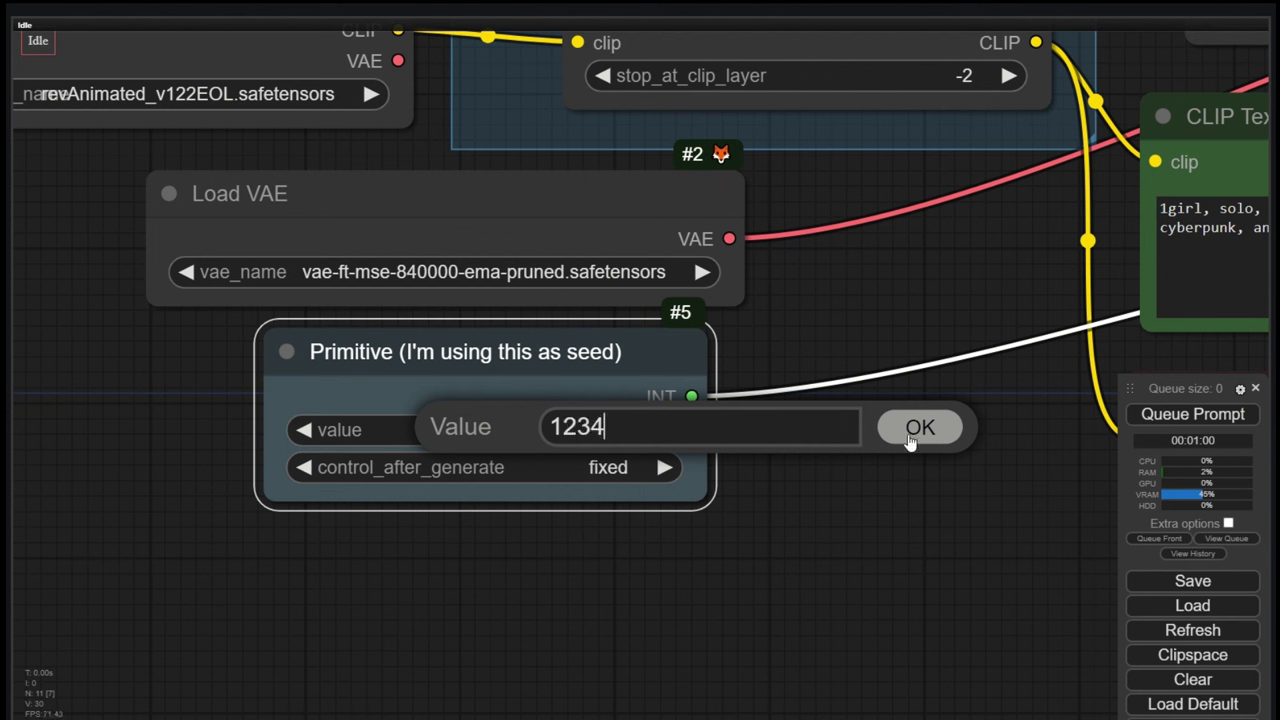
{"action": "left_click", "coordinate": [910, 441]}
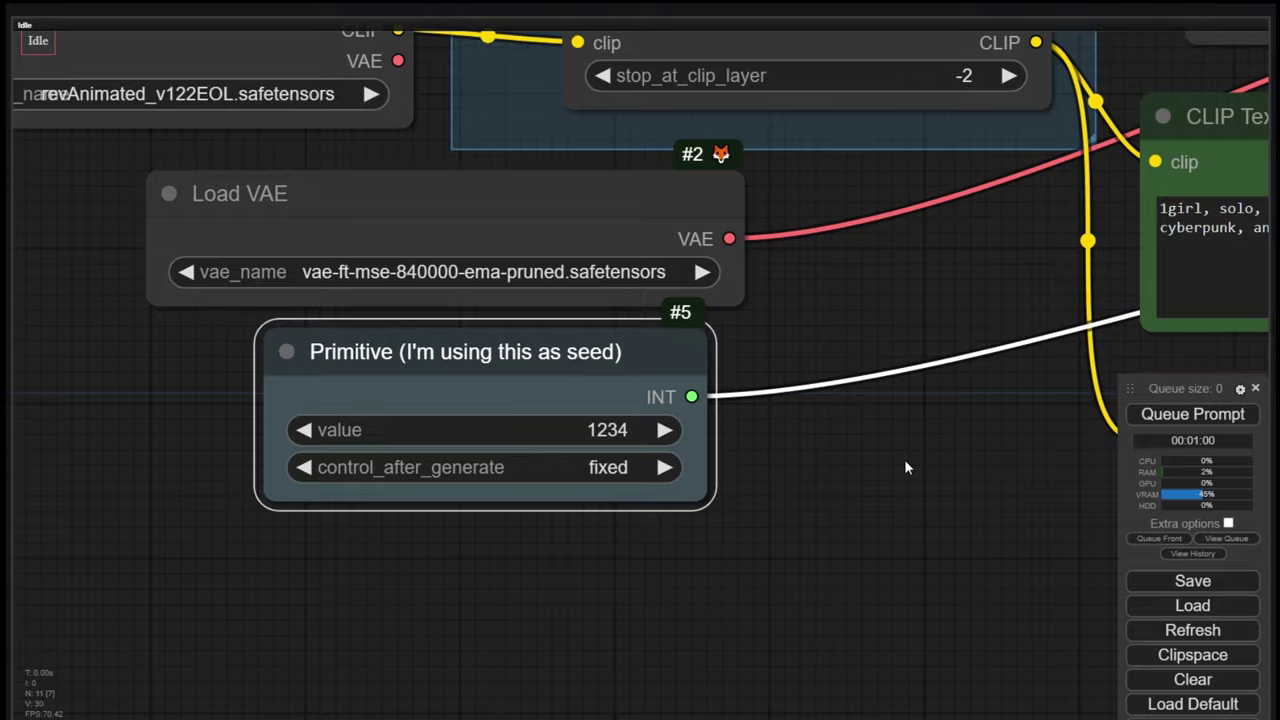
{"action": "scroll", "coordinate": [904, 459], "scroll_direction": "down", "scroll_amount": 3}
{"action": "left_click_drag", "start_coordinate": [919, 464], "coordinate": [563, 491]}
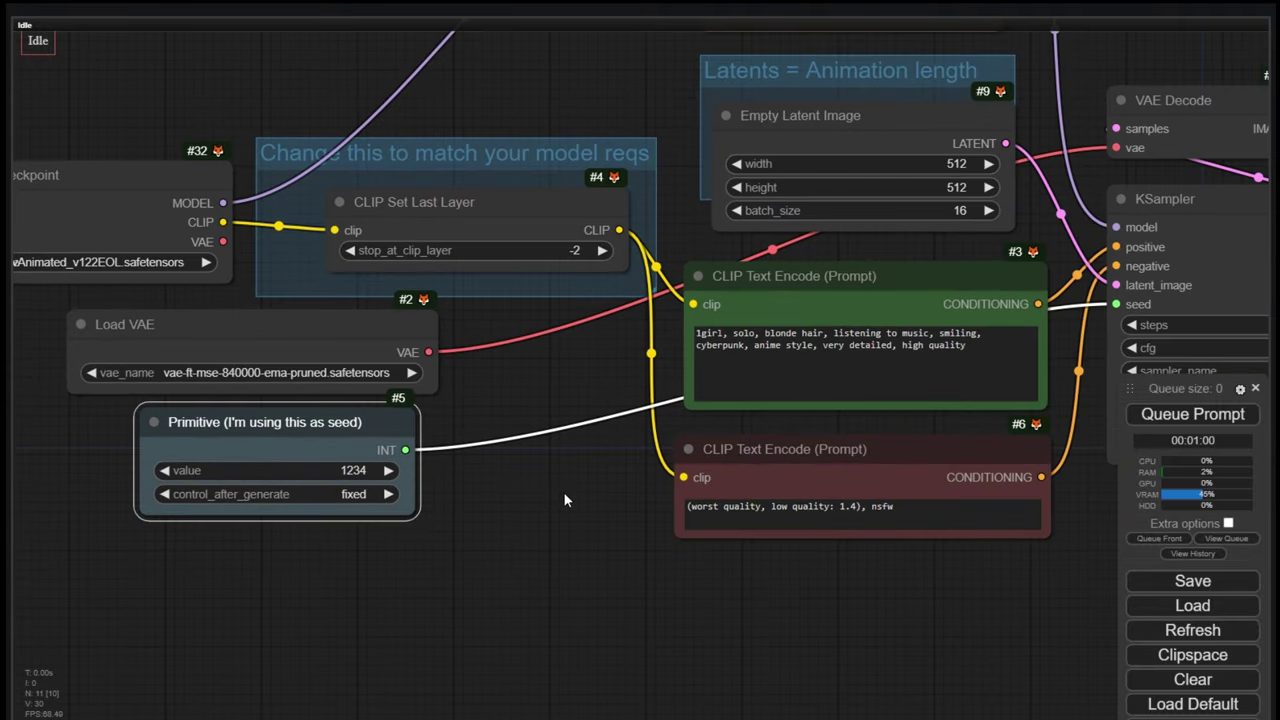
{"action": "scroll", "coordinate": [882, 526], "scroll_direction": "down", "scroll_amount": 3}
{"action": "left_click_drag", "start_coordinate": [882, 526], "coordinate": [650, 530]}
{"action": "scroll", "coordinate": [677, 285], "scroll_direction": "up", "scroll_amount": 1}
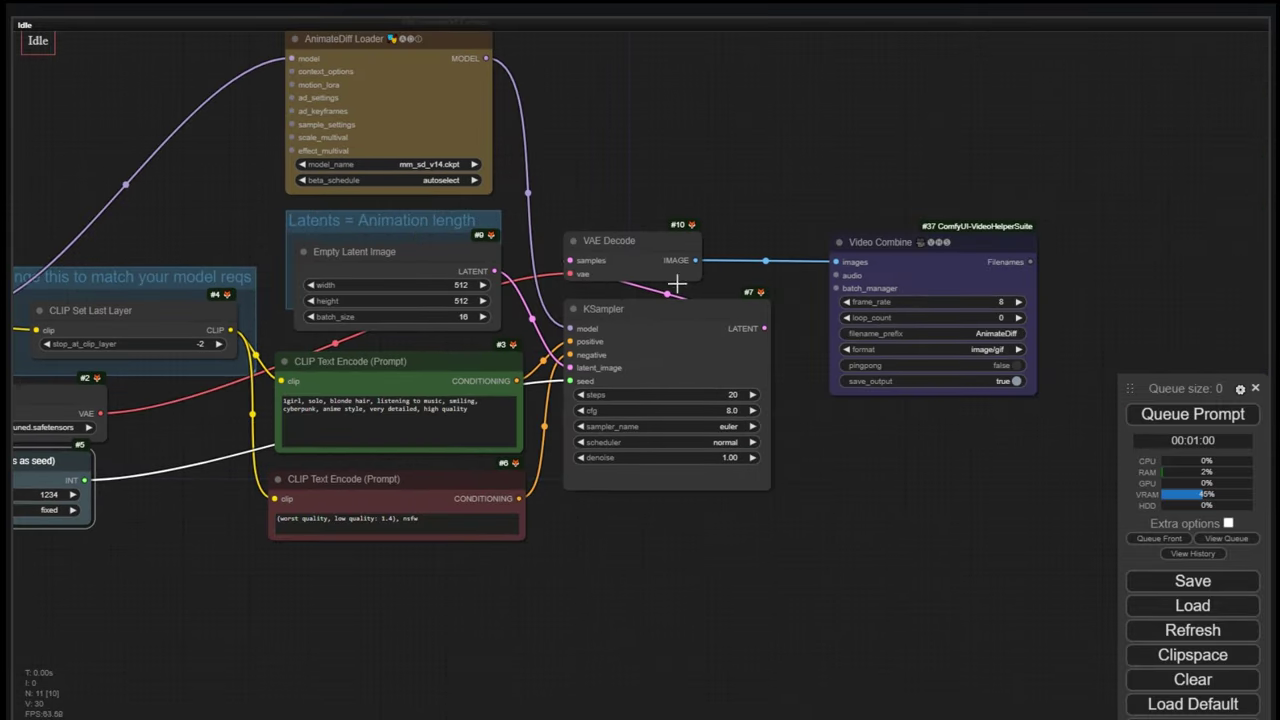
Set the output format of the Video Combine node to video/h264-mp4.
{"action": "scroll", "coordinate": [670, 278], "scroll_direction": "up", "scroll_amount": 4}
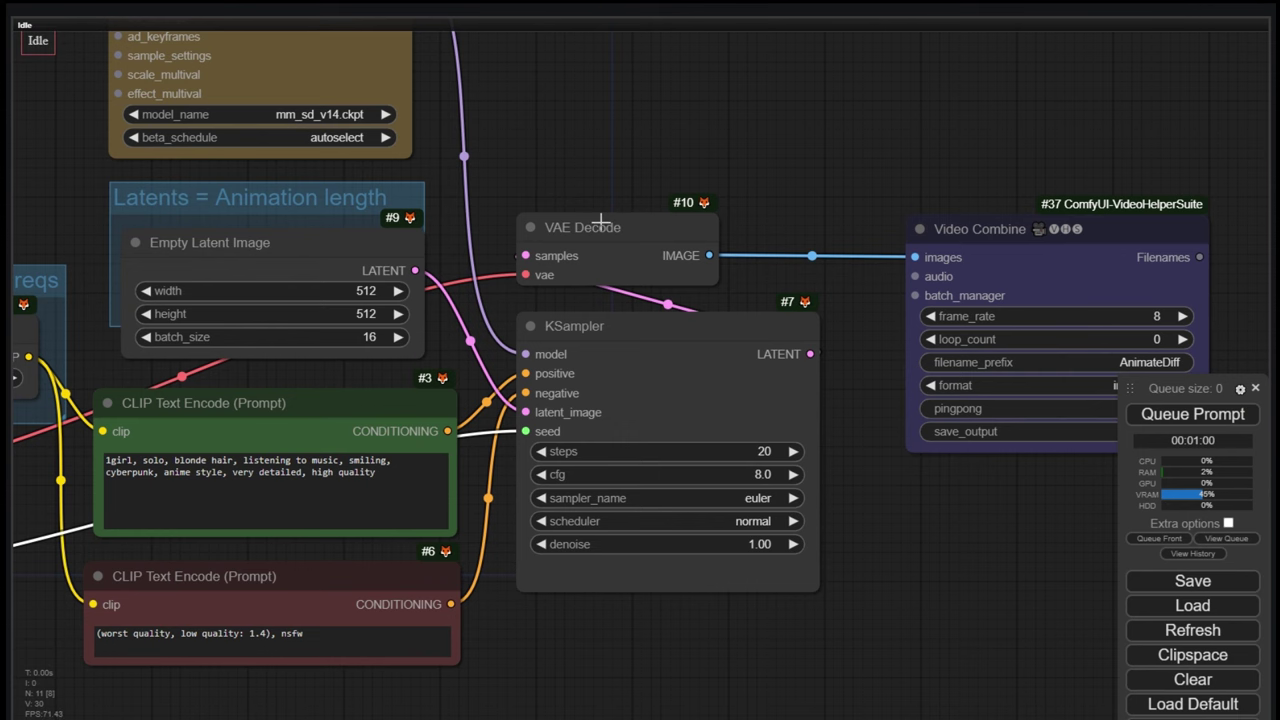
{"action": "left_click_drag", "start_coordinate": [601, 222], "coordinate": [636, 220]}
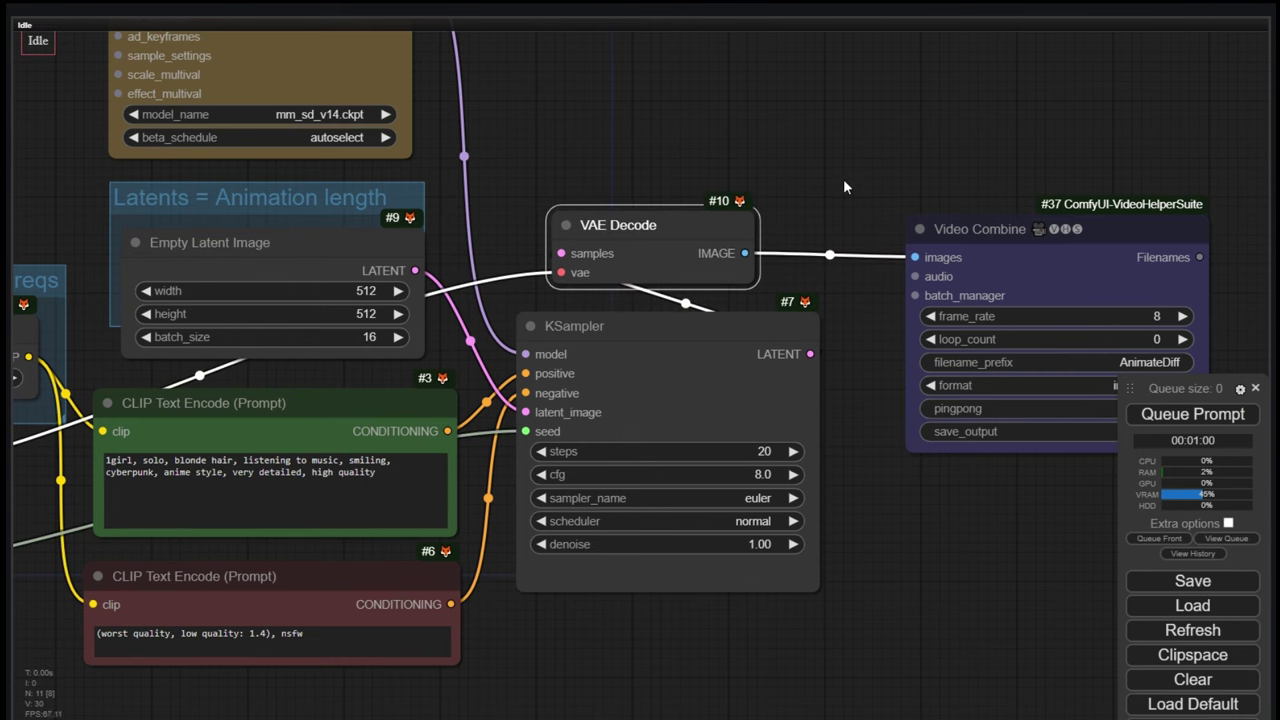
{"action": "left_click_drag", "start_coordinate": [844, 182], "coordinate": [560, 114]}
{"action": "mouse_move", "coordinate": [741, 161]}
{"action": "left_mouse_down"}
{"action": "mouse_move", "coordinate": [749, 175]}
{"action": "mouse_move", "coordinate": [739, 163]}
{"action": "left_mouse_up"}
{"action": "scroll", "coordinate": [809, 299], "scroll_direction": "up", "scroll_amount": 2}
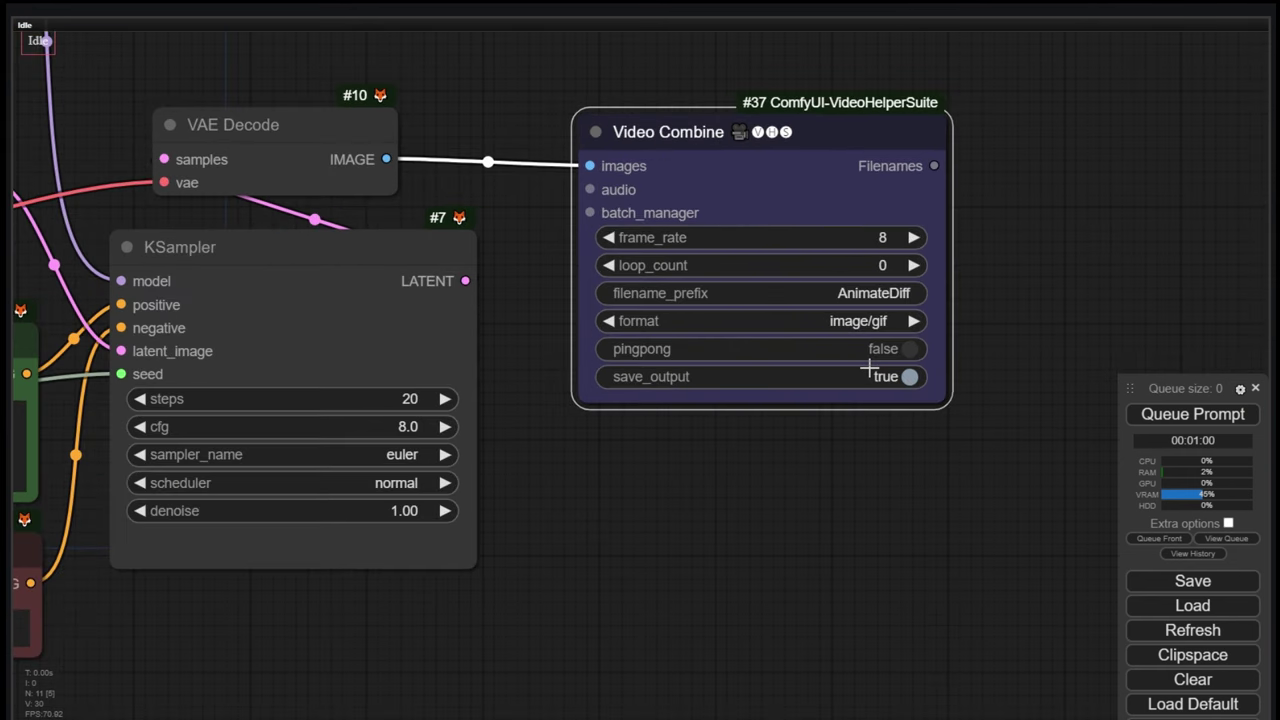
{"action": "left_click", "coordinate": [880, 321]}
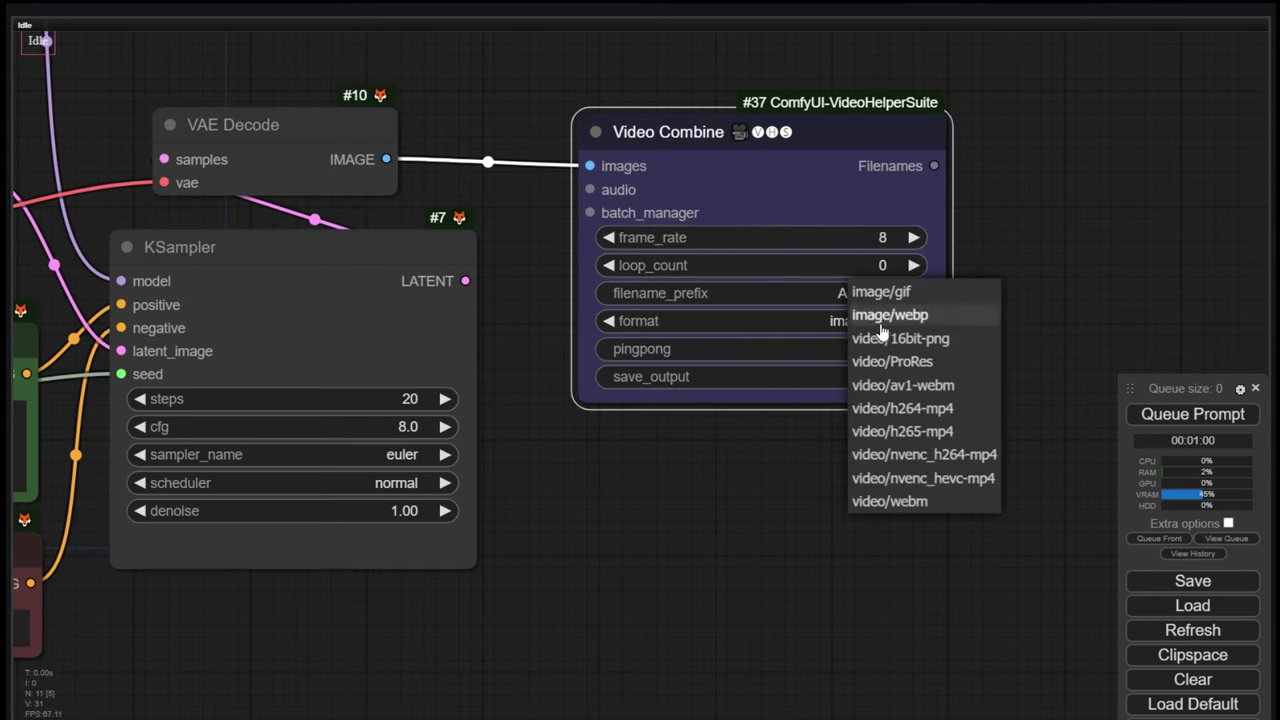
{"action": "left_click", "coordinate": [886, 409]}
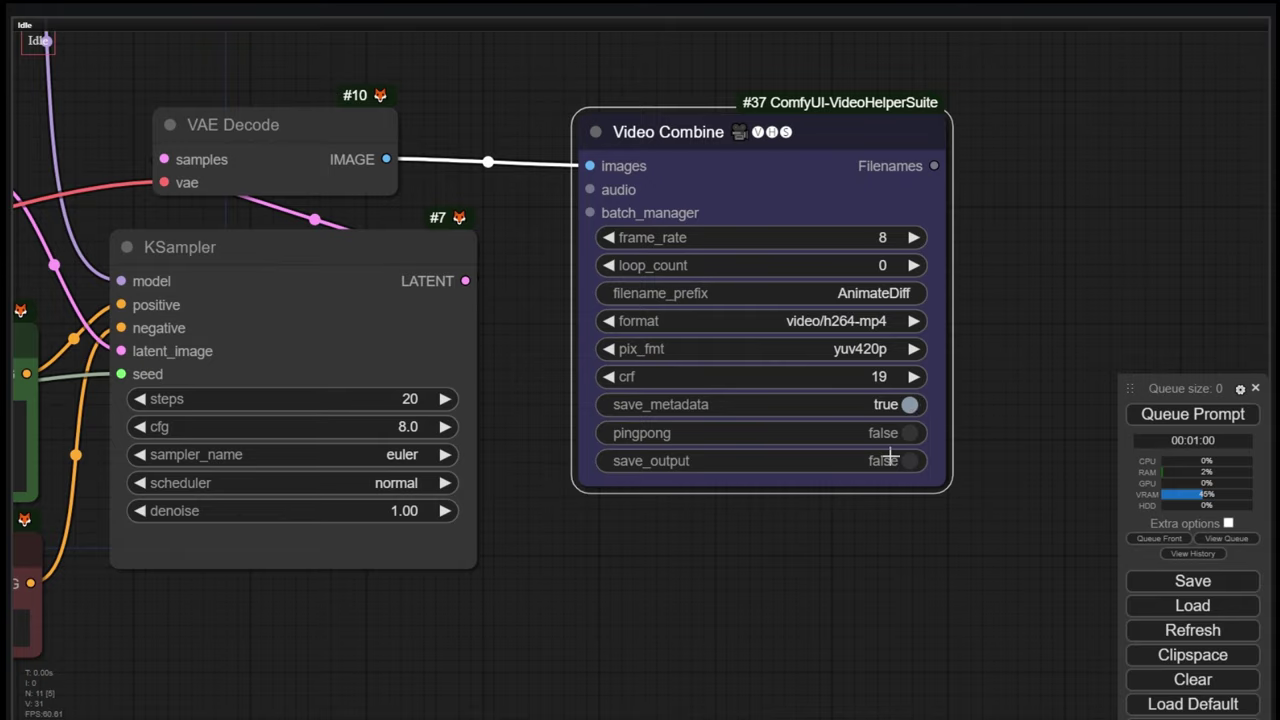
Examine the generated animation in the Video Combine node's preview.
{"action": "scroll", "coordinate": [890, 457], "scroll_direction": "down", "scroll_amount": 5}
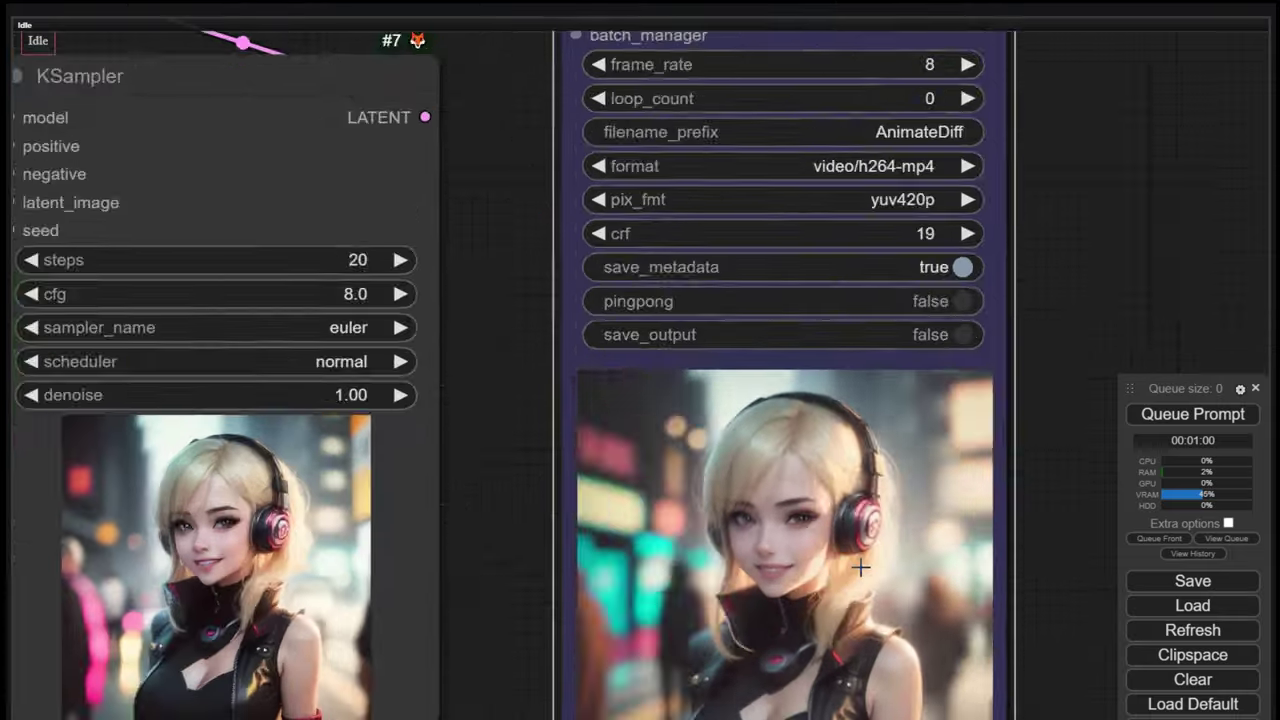
{"action": "scroll", "coordinate": [860, 567], "scroll_direction": "up", "scroll_amount": 1}
{"action": "left_click_drag", "start_coordinate": [1052, 555], "coordinate": [945, 363]}
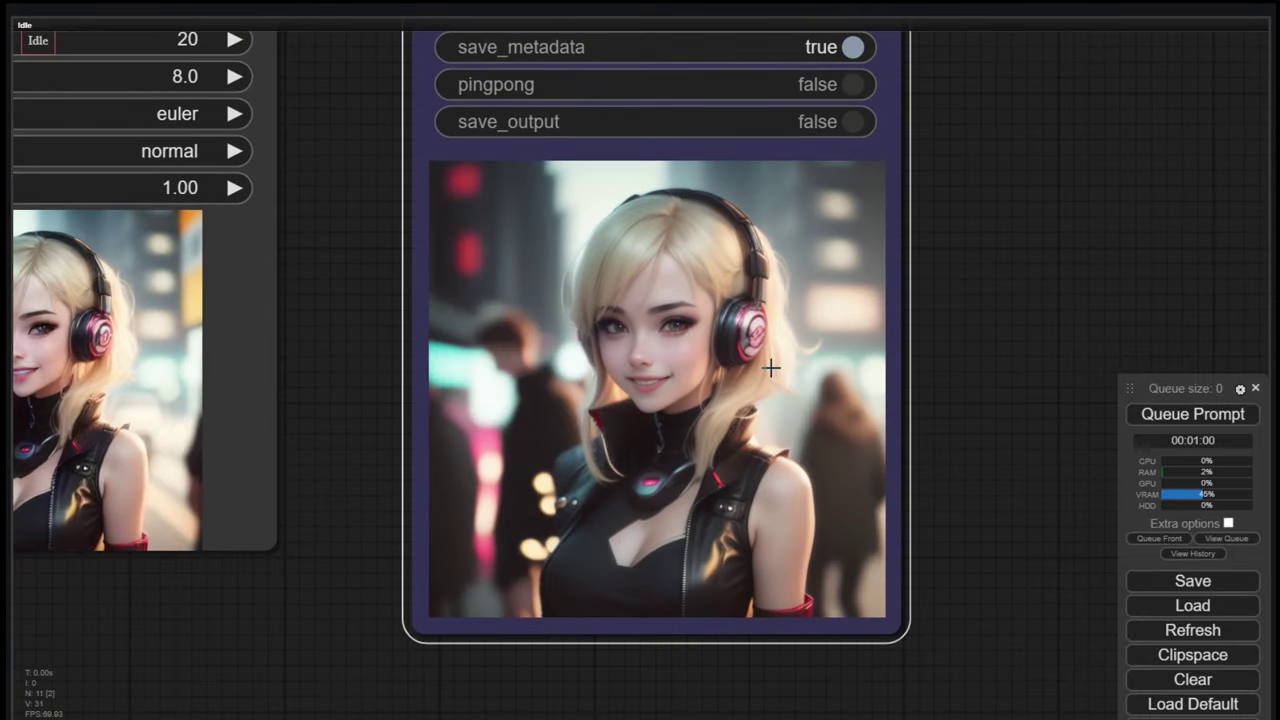
{"action": "scroll", "coordinate": [766, 366], "scroll_direction": "up", "scroll_amount": 2}
{"action": "scroll", "coordinate": [766, 414], "scroll_direction": "down", "scroll_amount": 9}
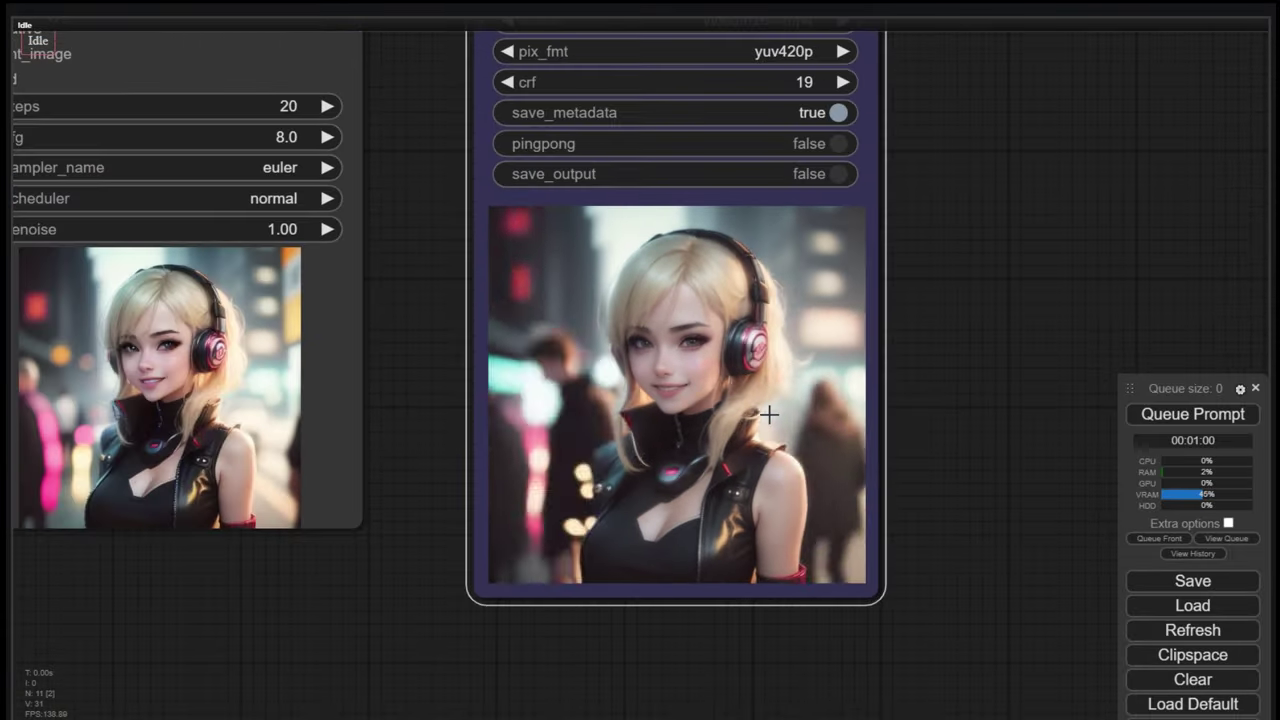
{"action": "scroll", "coordinate": [780, 437], "scroll_direction": "down", "scroll_amount": 5}
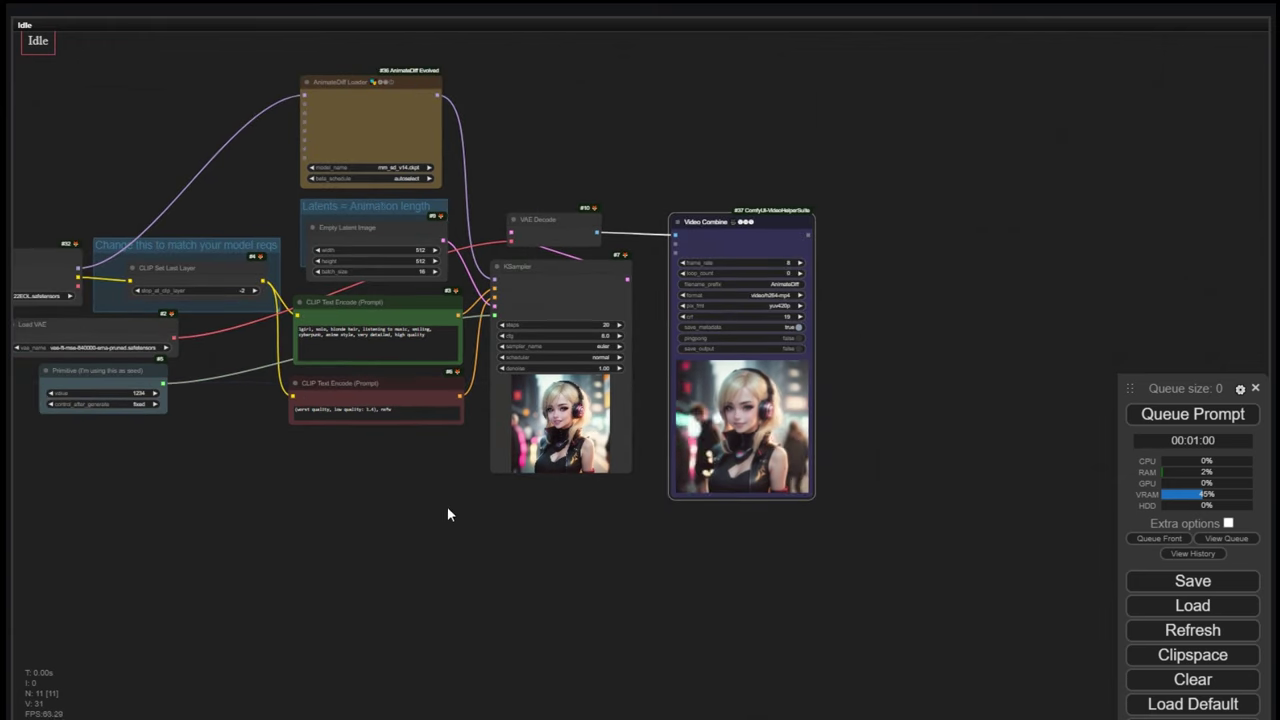
Add "at the beach" to the positive prompt and set the Primitive node's seed value to 1111.
{"action": "left_click_drag", "start_coordinate": [447, 506], "coordinate": [603, 541]}
{"action": "scroll", "coordinate": [545, 378], "scroll_direction": "up", "scroll_amount": 8}
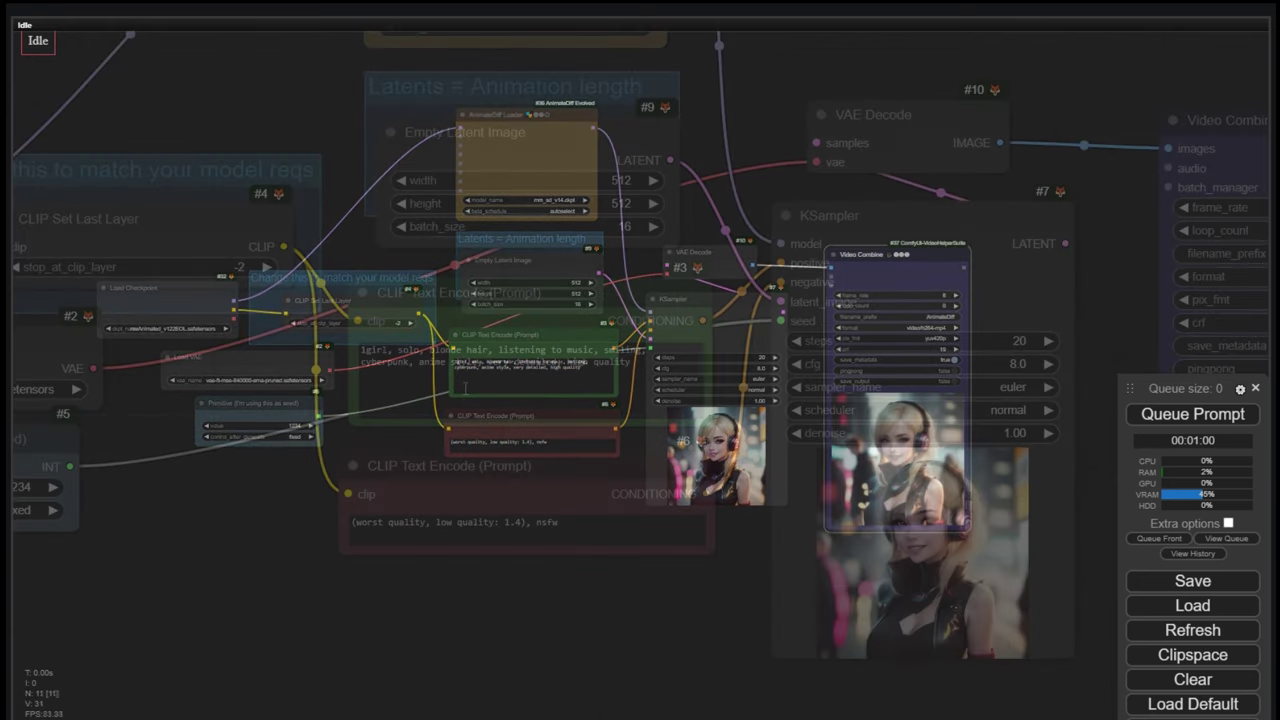
{"action": "left_click", "coordinate": [673, 358]}
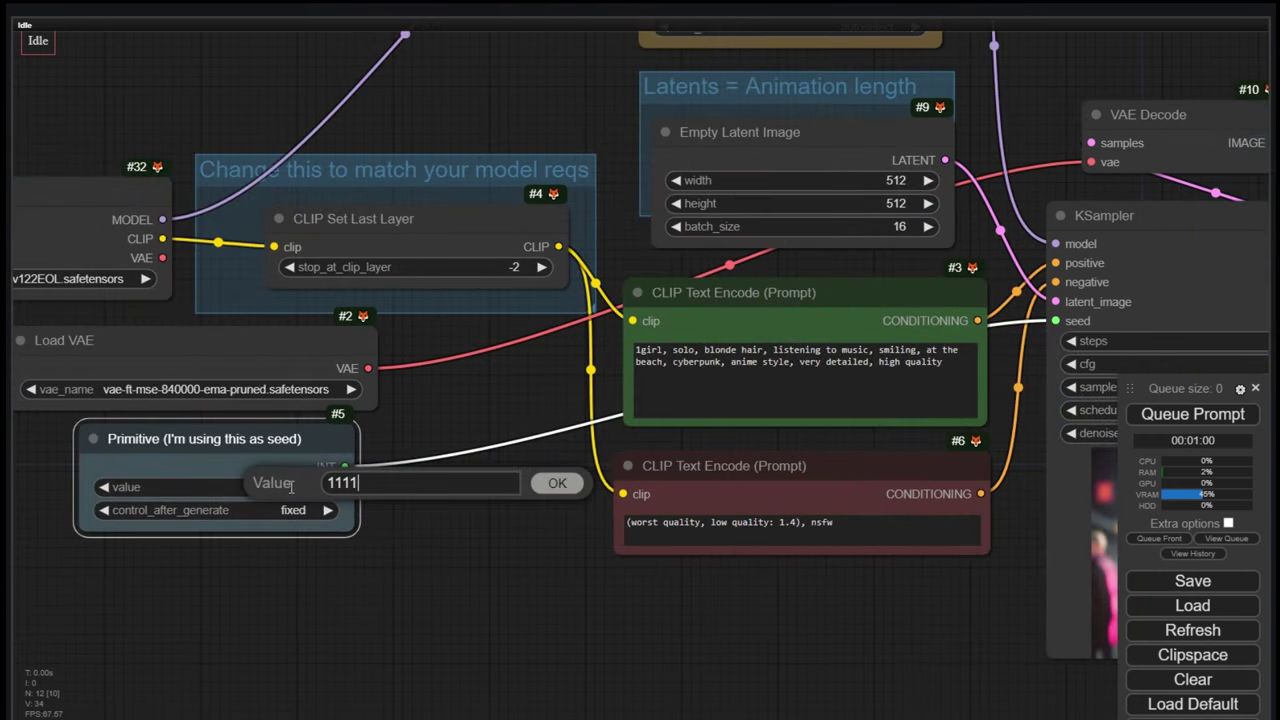
{"action": "left_click", "coordinate": [572, 479]}
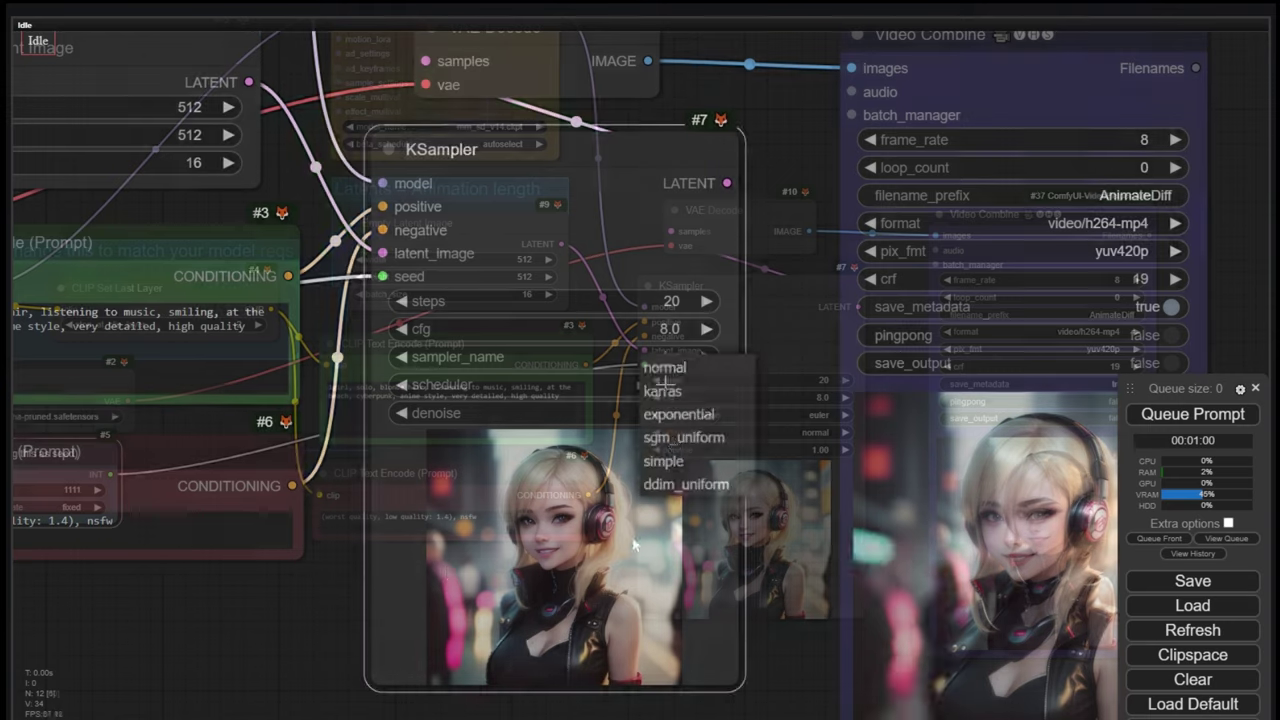
Set the KSampler scheduler to ddim_uniform, run the workflow and check the resulting animation.
{"action": "left_click", "coordinate": [686, 484]}
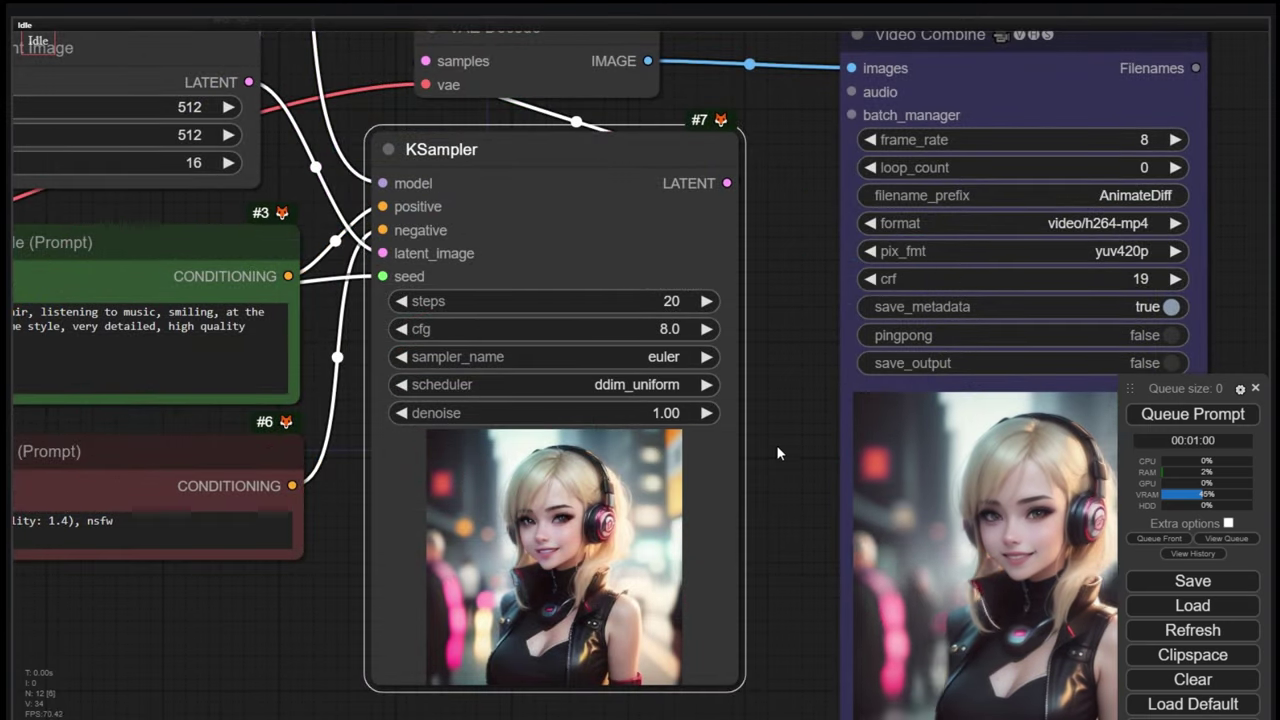
{"action": "scroll", "coordinate": [778, 445], "scroll_direction": "down", "scroll_amount": 4}
{"action": "left_click", "coordinate": [1186, 420]}
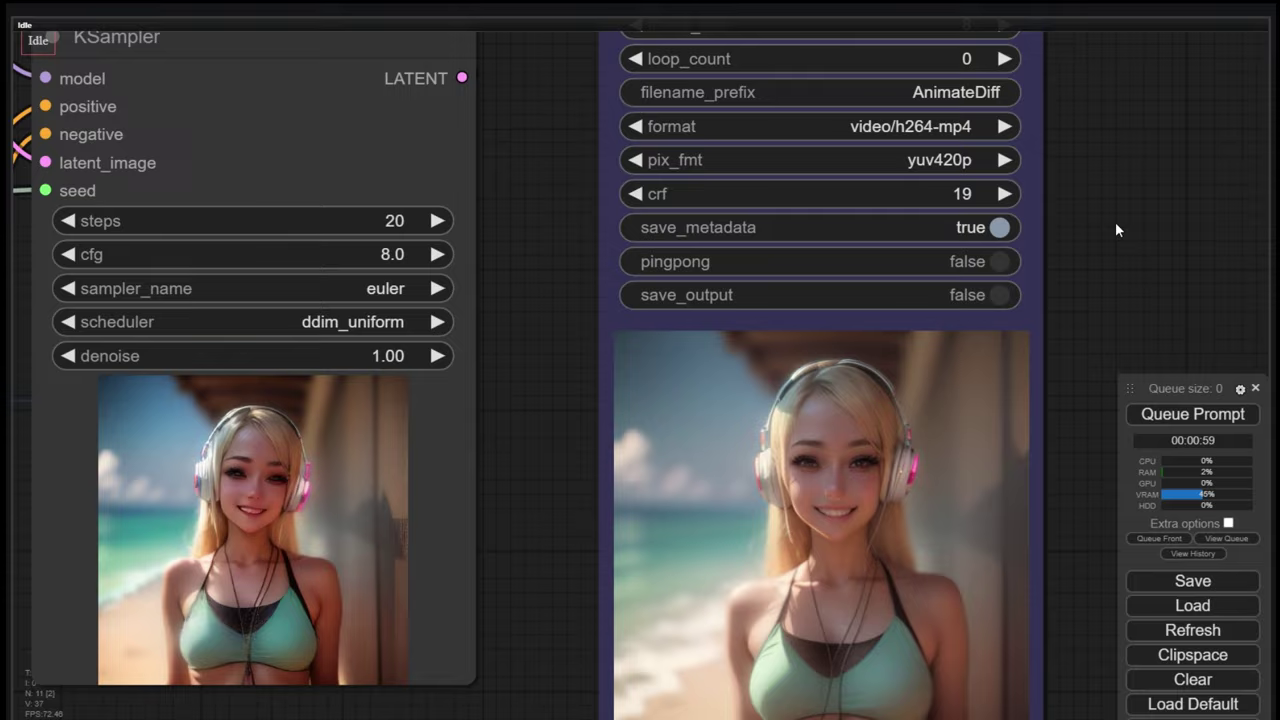
{"action": "scroll", "coordinate": [961, 135], "scroll_direction": "up", "scroll_amount": 4}
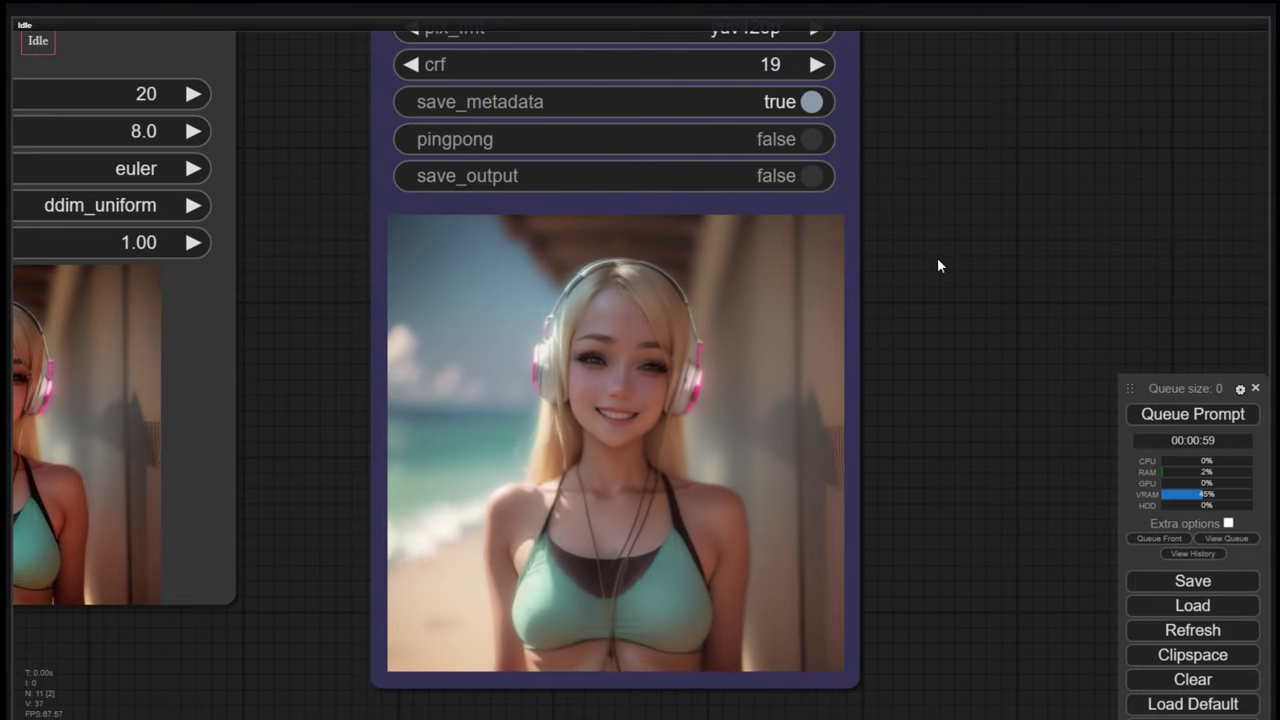
{"action": "scroll", "coordinate": [937, 257], "scroll_direction": "down", "scroll_amount": 8}
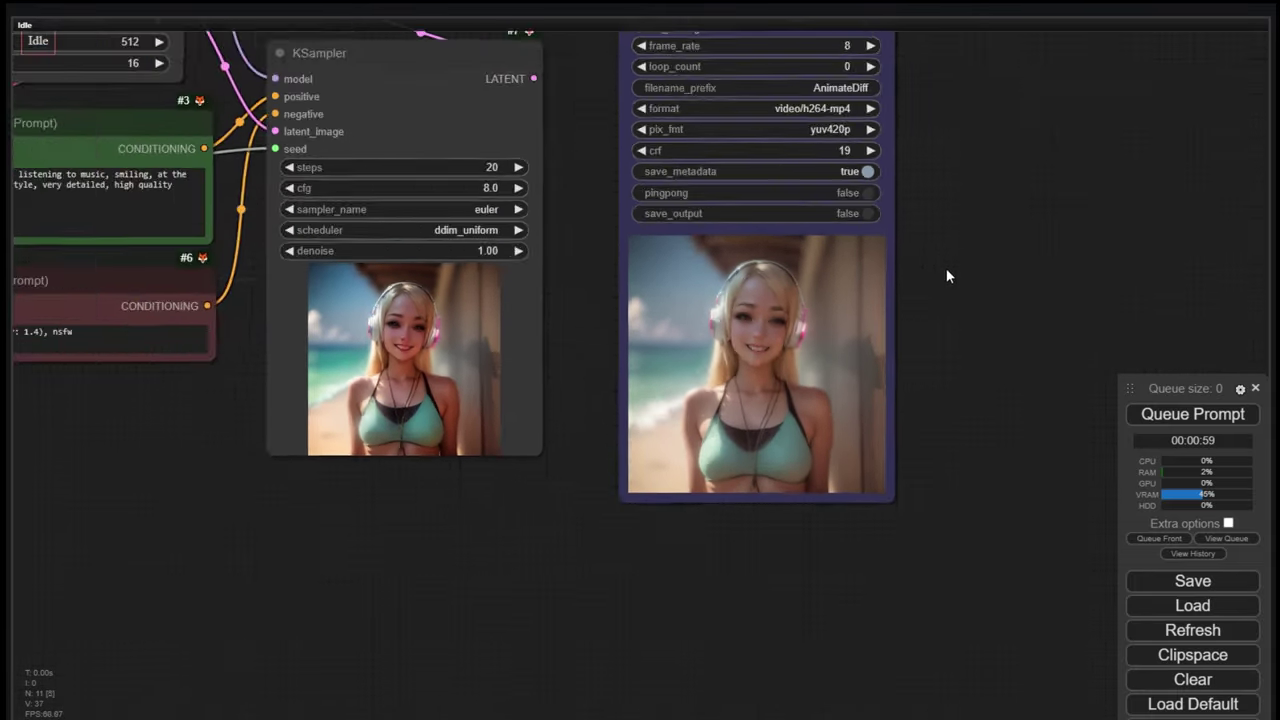
{"action": "left_click_drag", "start_coordinate": [652, 152], "coordinate": [867, 366]}
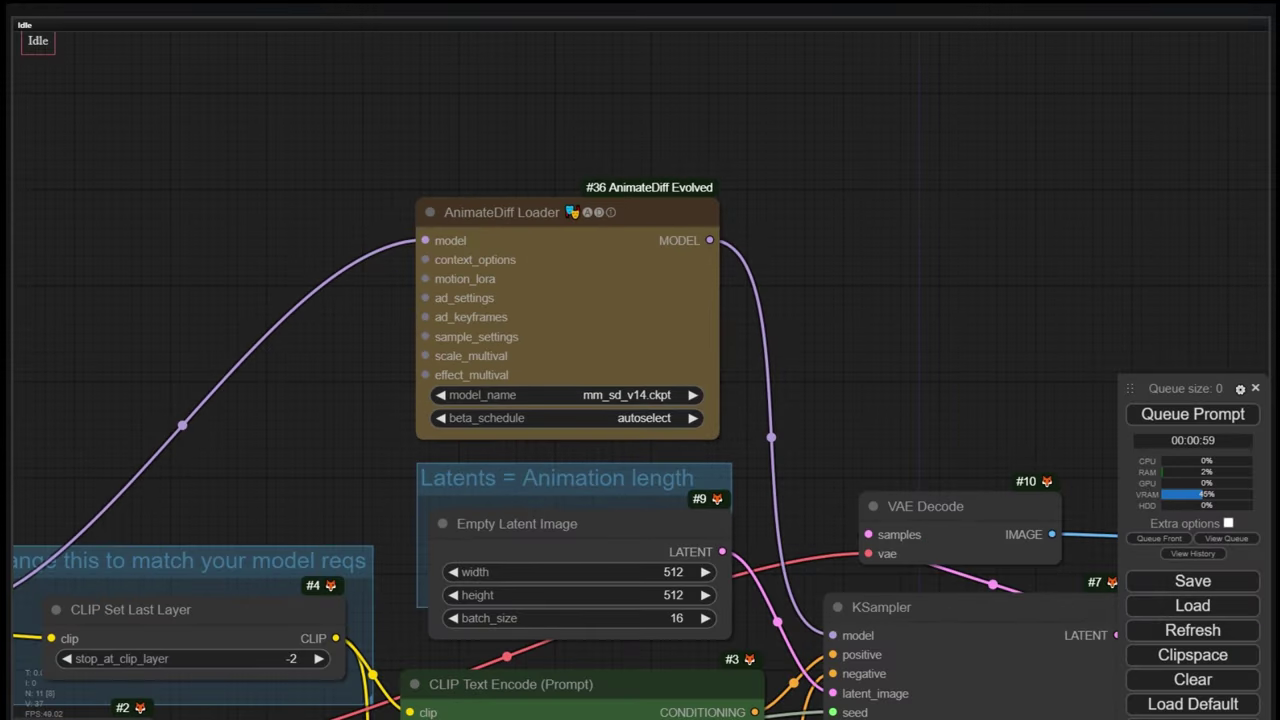
{"action": "right_click", "coordinate": [530, 148]}
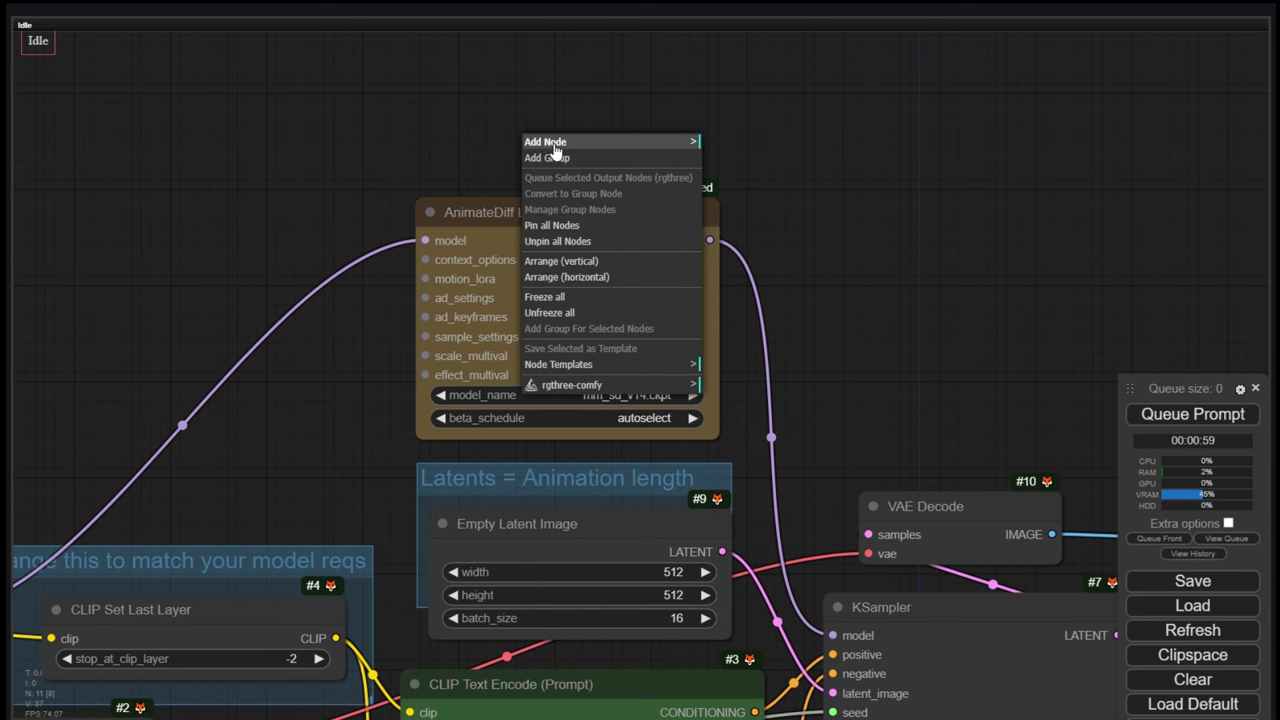
{"action": "left_click", "coordinate": [625, 150]}
{"action": "left_click", "coordinate": [770, 355]}
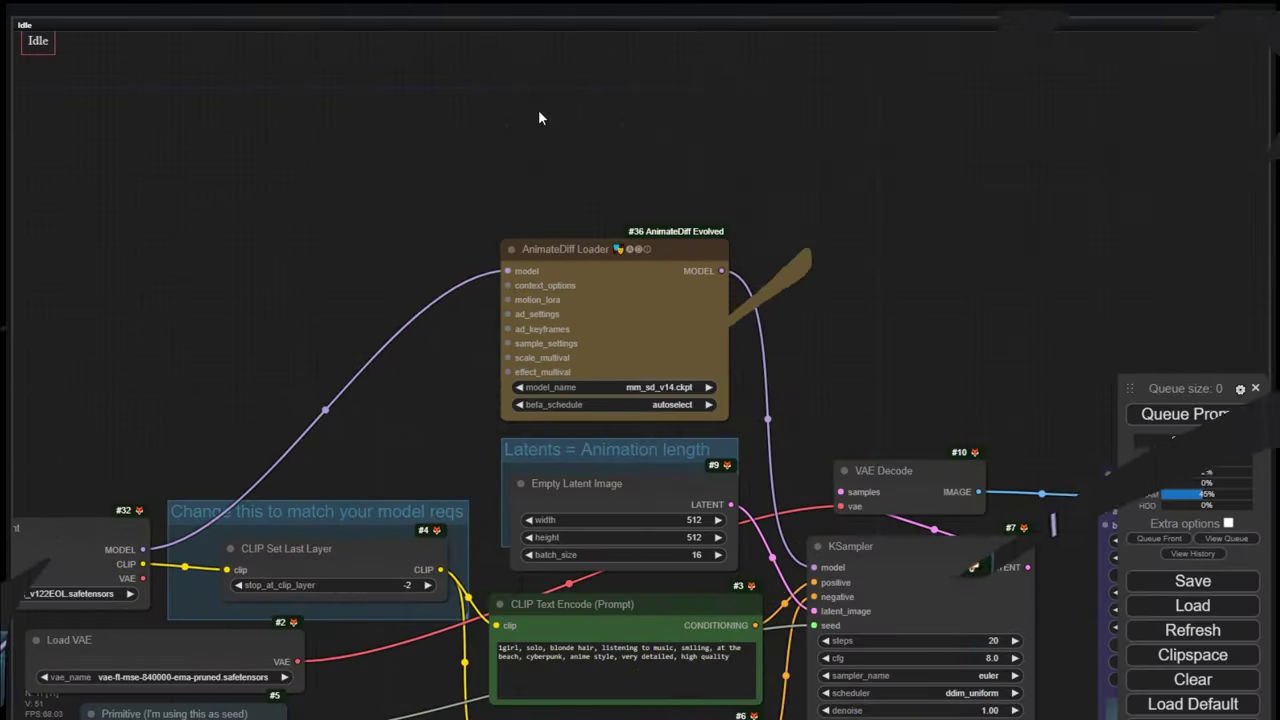
Add a Use Evolved Sampling node and place it just above the AnimateDiff Loader.
{"action": "double_click", "coordinate": [538, 115]}
{"action": "type", "text": "evolved"}
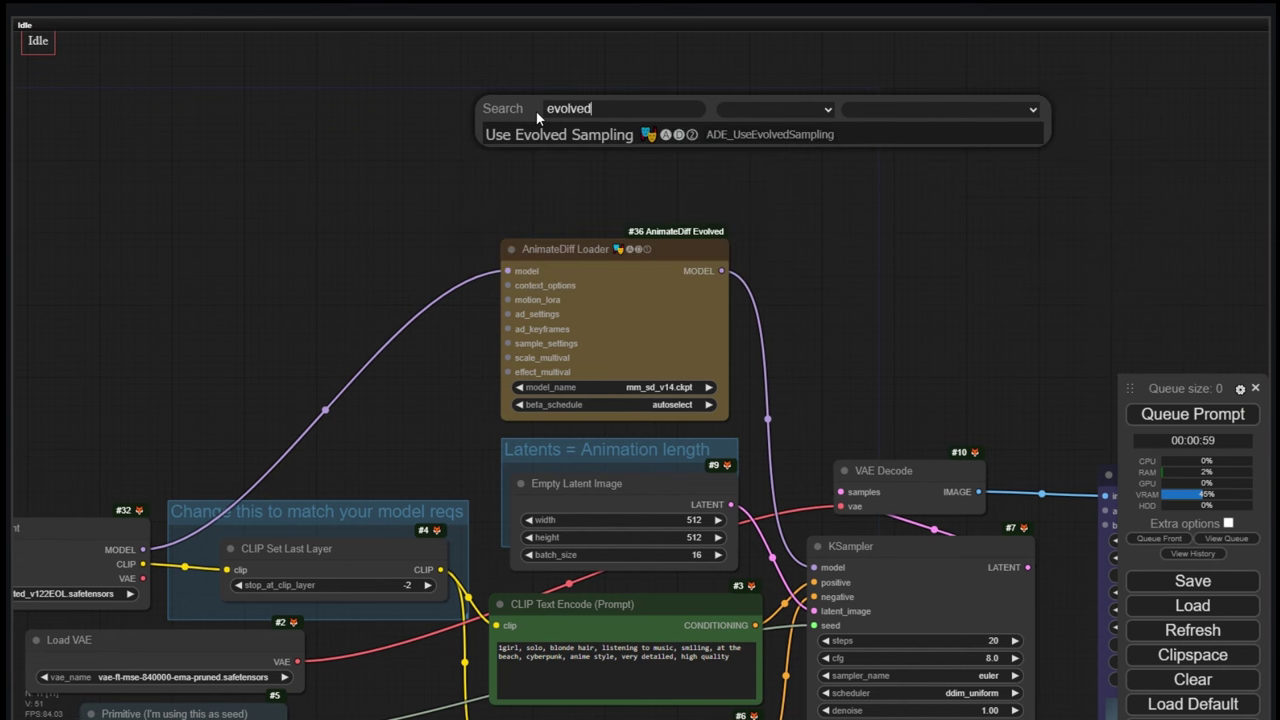
{"action": "left_click", "coordinate": [588, 133]}
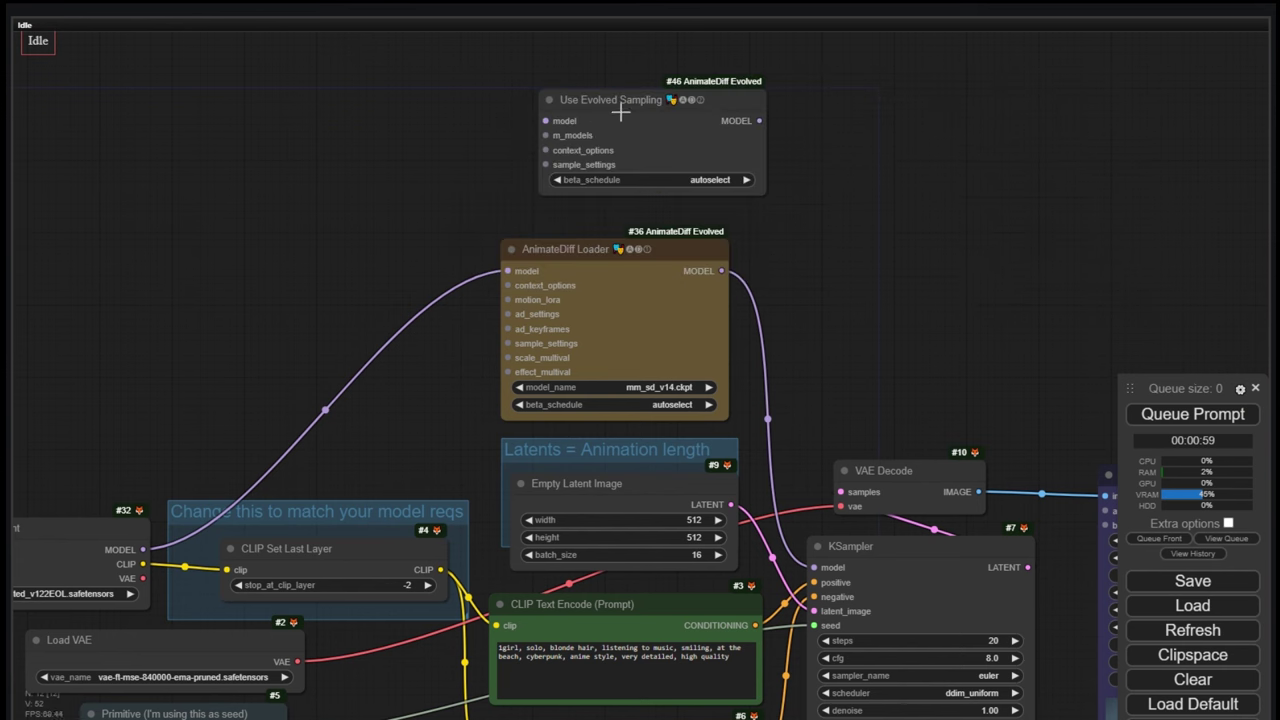
{"action": "left_click_drag", "start_coordinate": [625, 117], "coordinate": [583, 123]}
{"action": "left_click_drag", "start_coordinate": [350, 169], "coordinate": [400, 163]}
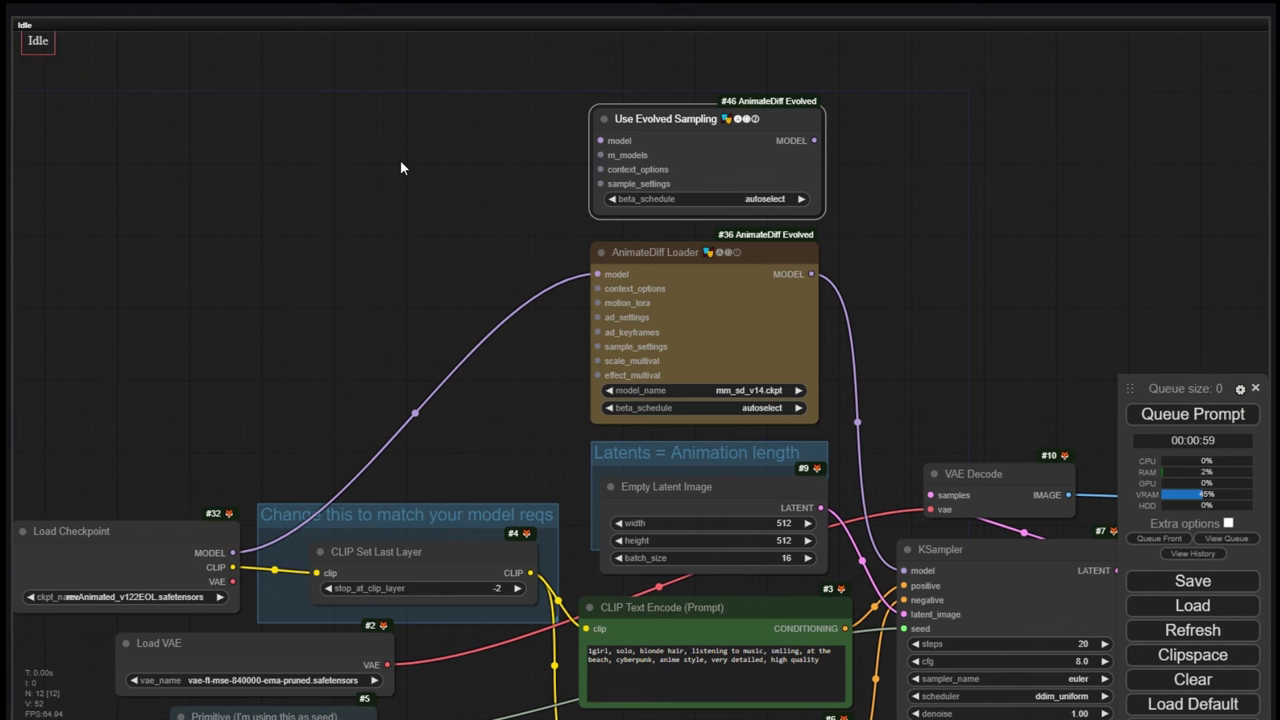
Add an Apply AnimateDiff Model (Adv.) node beside Use Evolved Sampling and connect its M_MODELS output to the m_models input.
{"action": "double_click", "coordinate": [402, 157]}
{"action": "type", "text": "apply"}
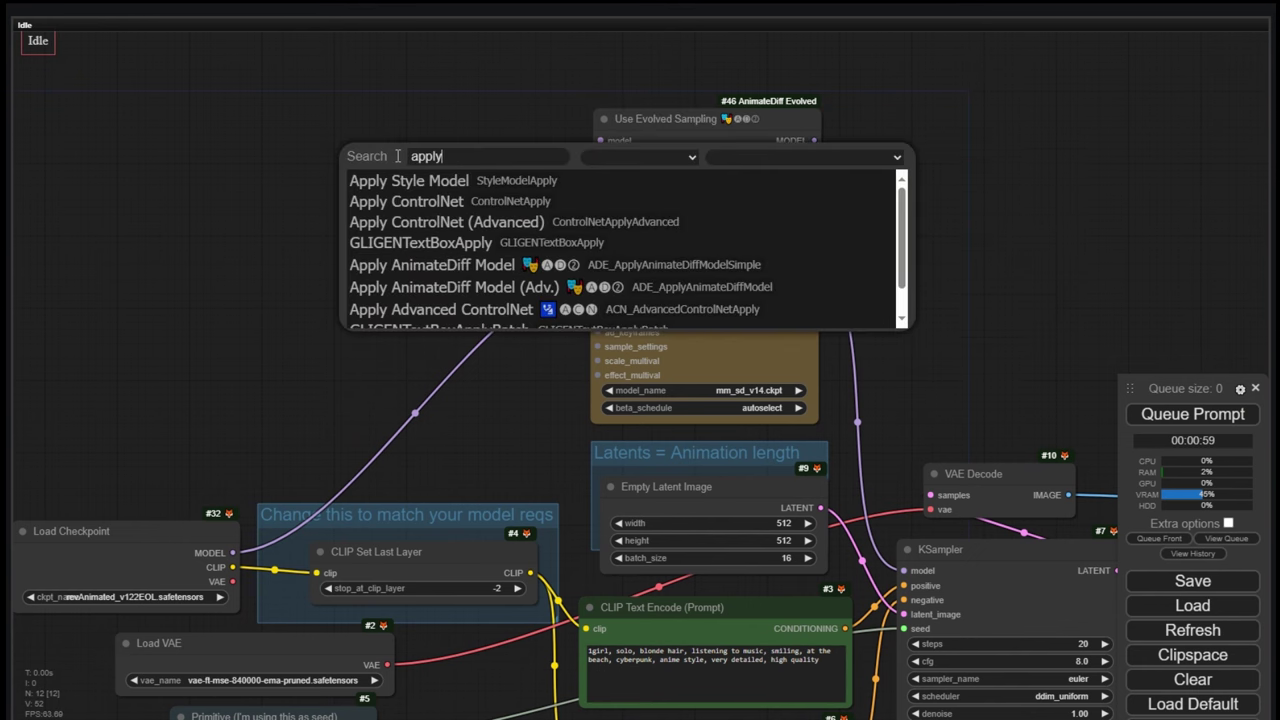
{"action": "left_click", "coordinate": [482, 287]}
{"action": "left_click_drag", "start_coordinate": [510, 143], "coordinate": [428, 114]}
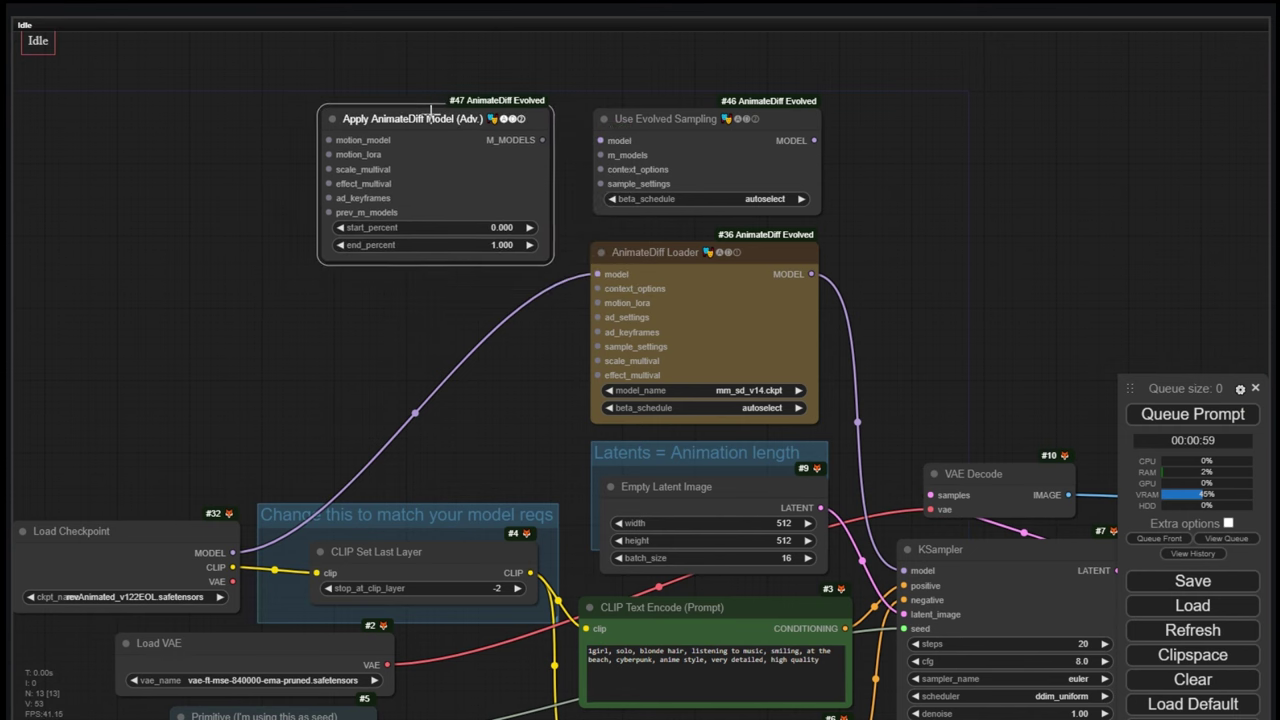
{"action": "left_click_drag", "start_coordinate": [546, 143], "coordinate": [603, 155]}
Create a Load AnimateDiff Model node from the motion_model input and place it to the left of Apply AnimateDiff Model (Adv.).
{"action": "scroll", "coordinate": [300, 158], "scroll_direction": "up", "scroll_amount": 2}
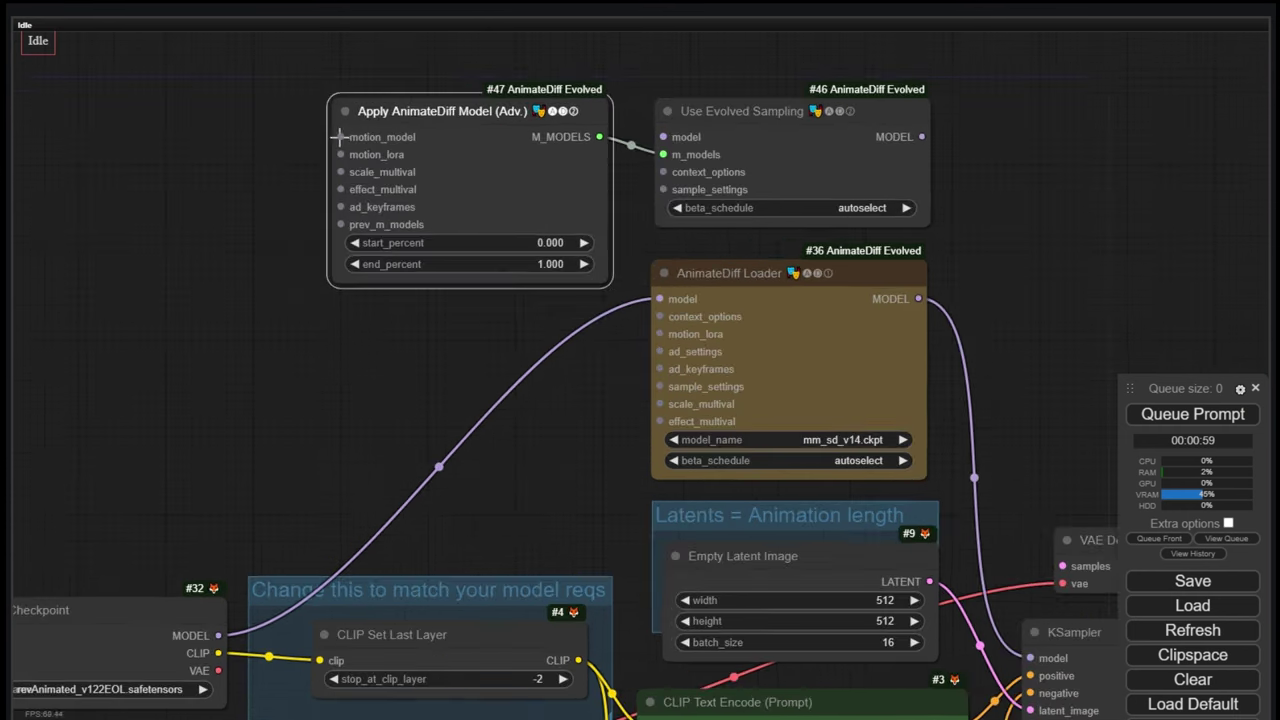
{"action": "left_click_drag", "start_coordinate": [175, 218], "coordinate": [201, 186]}
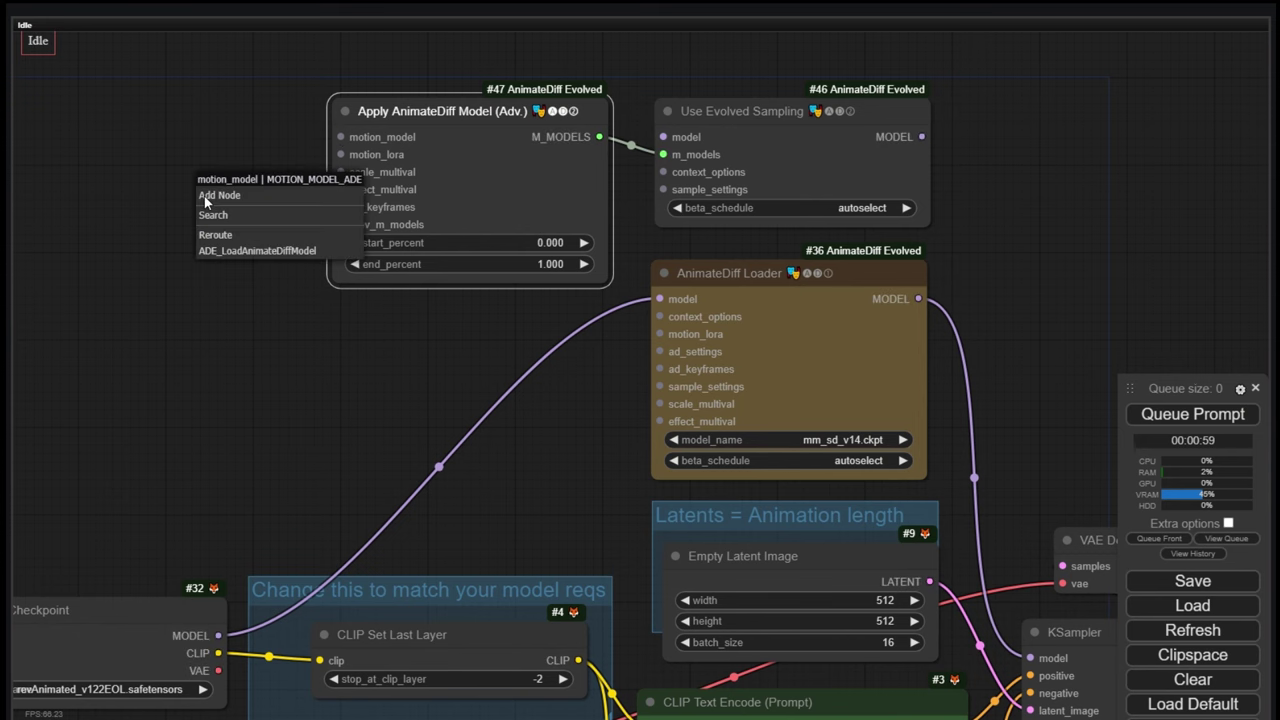
{"action": "left_click", "coordinate": [240, 251]}
{"action": "left_click_drag", "start_coordinate": [347, 315], "coordinate": [474, 318]}
{"action": "left_click_drag", "start_coordinate": [420, 184], "coordinate": [253, 123]}
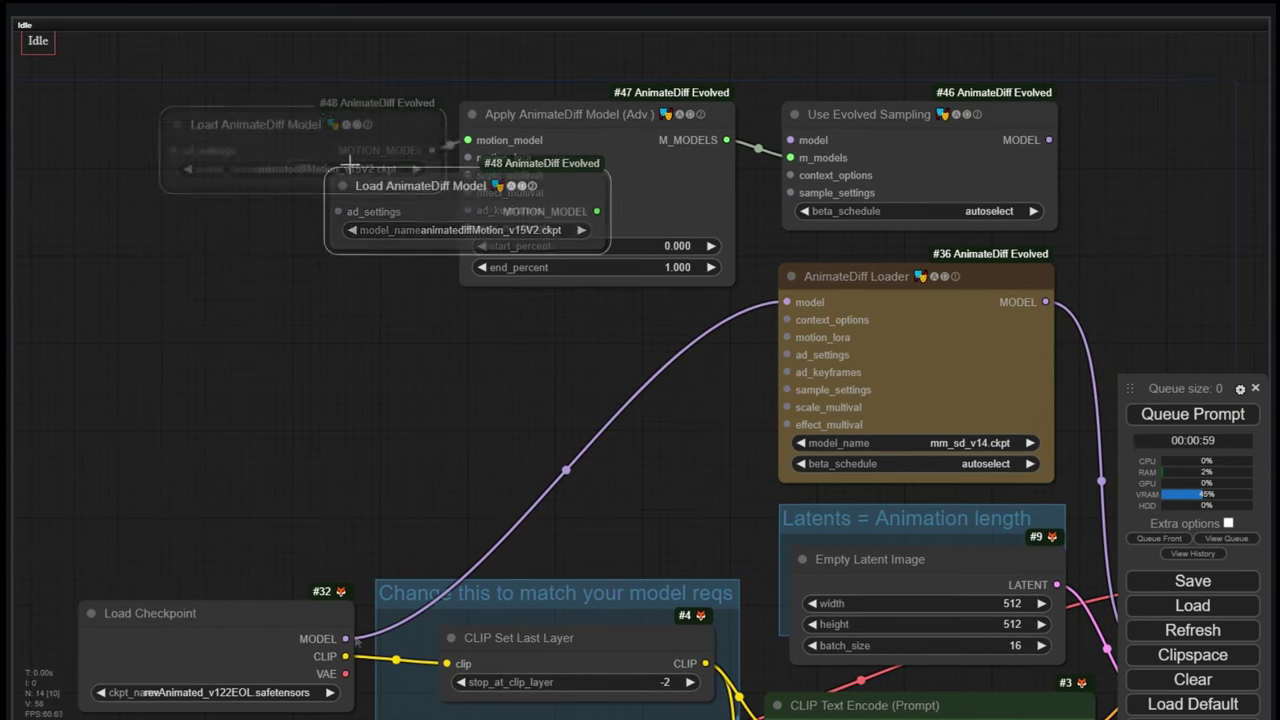
Route the Load Checkpoint MODEL output into Use Evolved Sampling and its MODEL output into the KSampler model input.
{"action": "left_click_drag", "start_coordinate": [716, 291], "coordinate": [791, 140]}
{"action": "left_click_drag", "start_coordinate": [1094, 171], "coordinate": [685, 117]}
{"action": "left_click_drag", "start_coordinate": [606, 82], "coordinate": [712, 604]}
{"action": "left_click_drag", "start_coordinate": [758, 153], "coordinate": [889, 225]}
Delete the AnimateDiff Loader node and stack the three replacement AnimateDiff nodes vertically above Empty Latent Image.
{"action": "scroll", "coordinate": [841, 202], "scroll_direction": "down", "scroll_amount": 3}
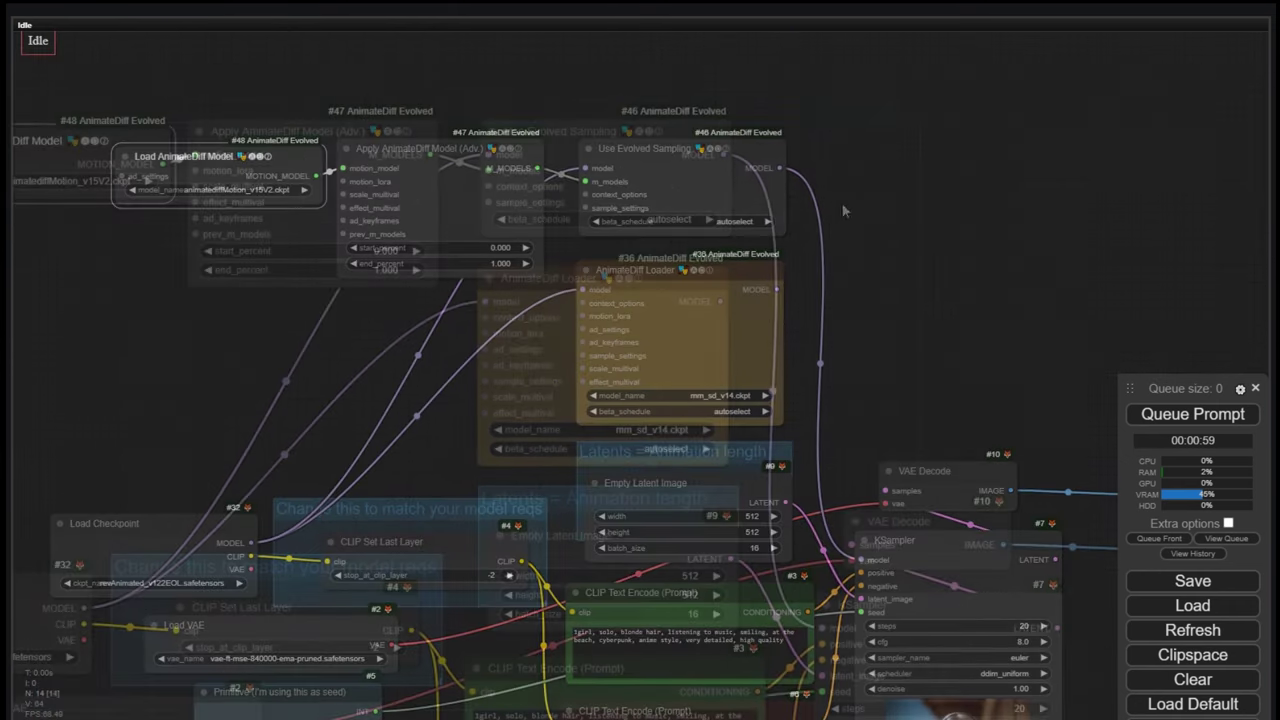
{"action": "left_click", "coordinate": [664, 270]}
{"action": "key", "text": "Delete"}
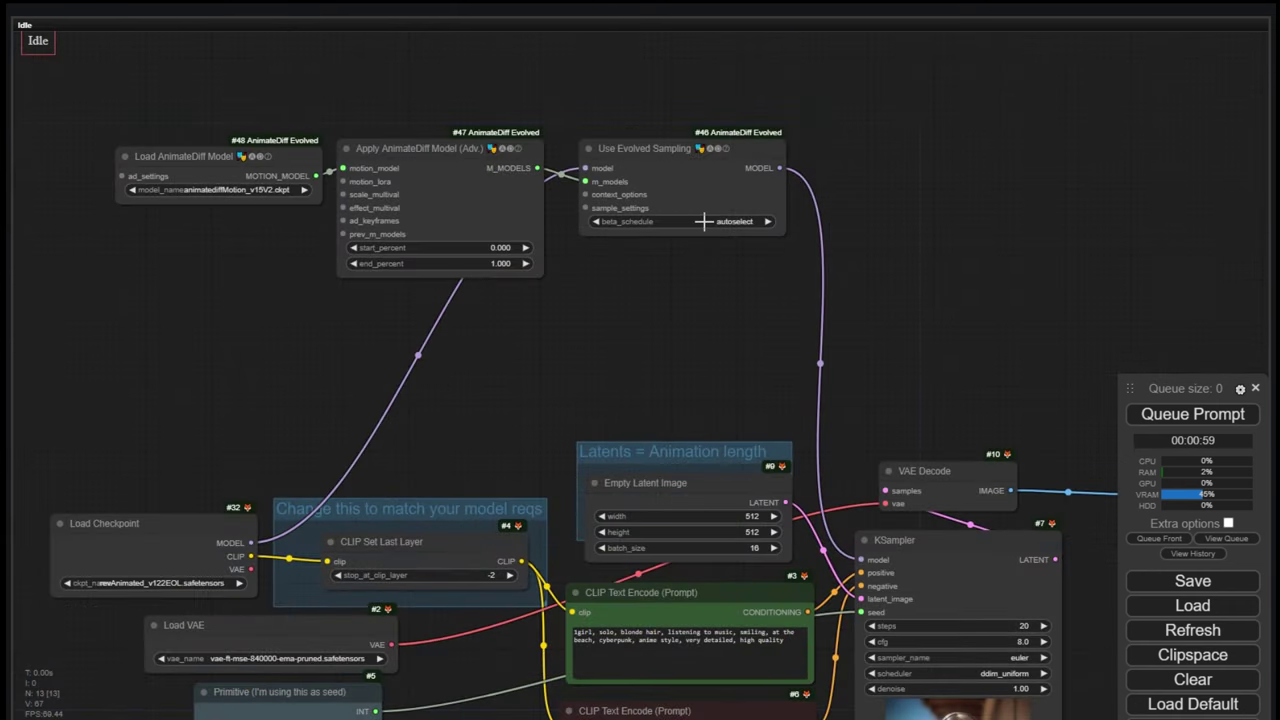
{"action": "left_click_drag", "start_coordinate": [686, 197], "coordinate": [684, 319]}
{"action": "left_click_drag", "start_coordinate": [449, 140], "coordinate": [696, 108]}
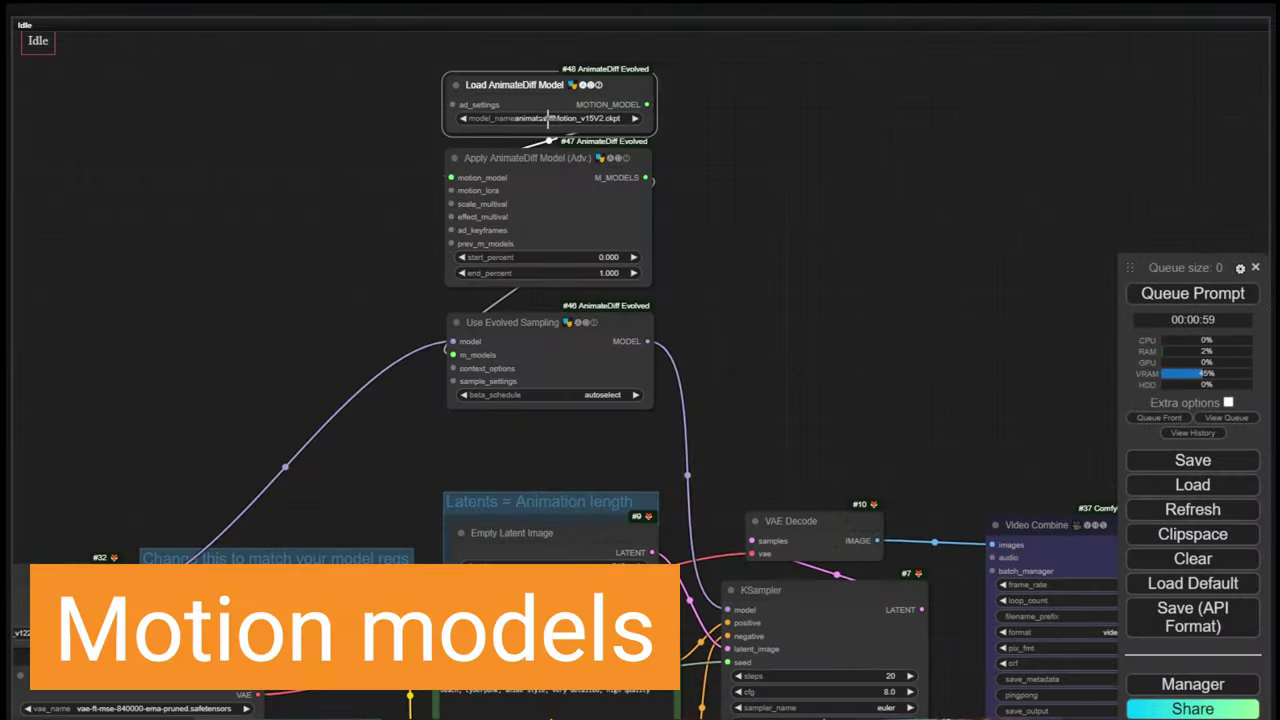
Review the available motion models in the Load AnimateDiff Model node without changing the selection.
{"action": "left_click", "coordinate": [547, 118]}
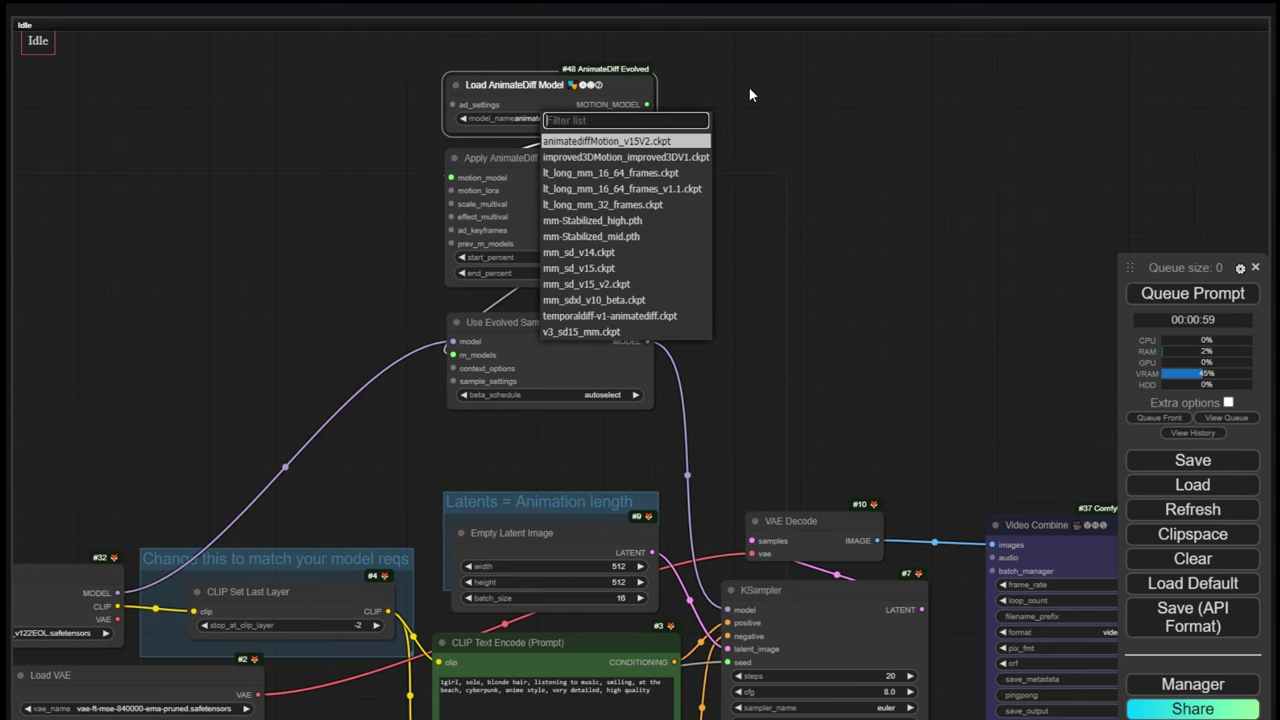
{"action": "left_click", "coordinate": [750, 90]}
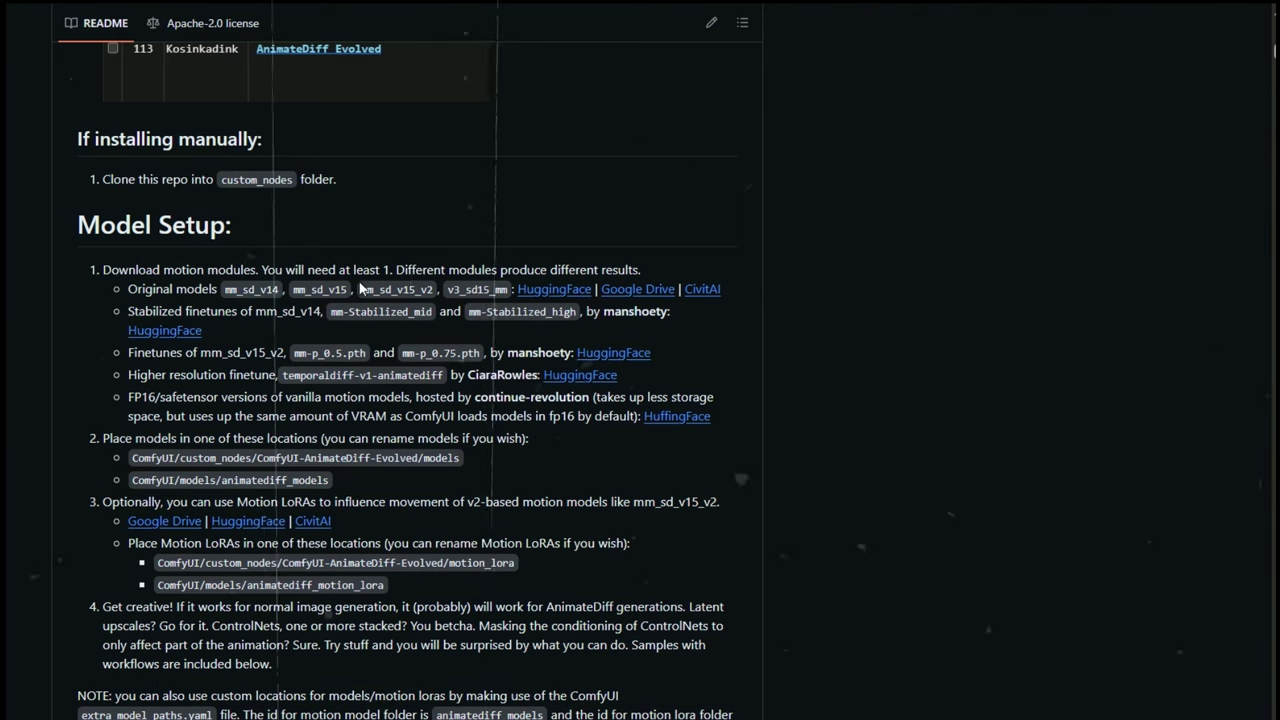
Open the TemporalDiff Hugging Face page from the README's Model Setup section and view its model card.
{"action": "scroll", "coordinate": [360, 289], "scroll_direction": "down", "scroll_amount": 1}
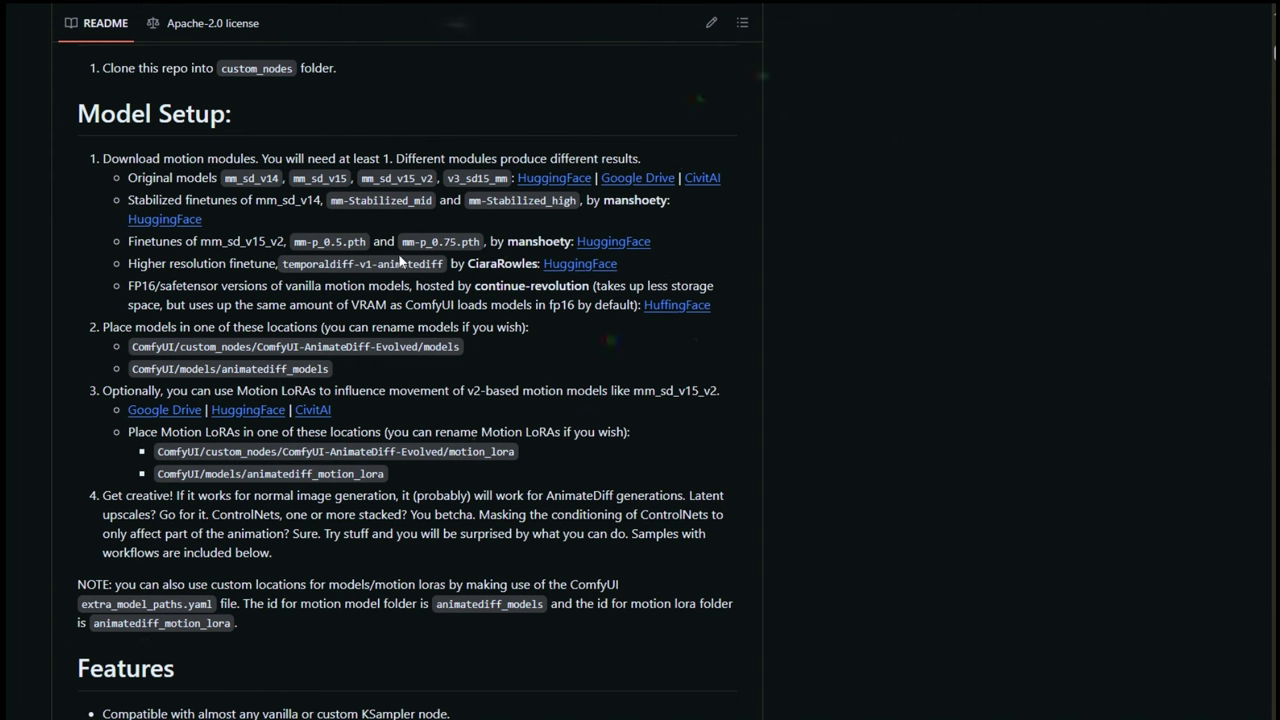
{"action": "left_click", "coordinate": [590, 263]}
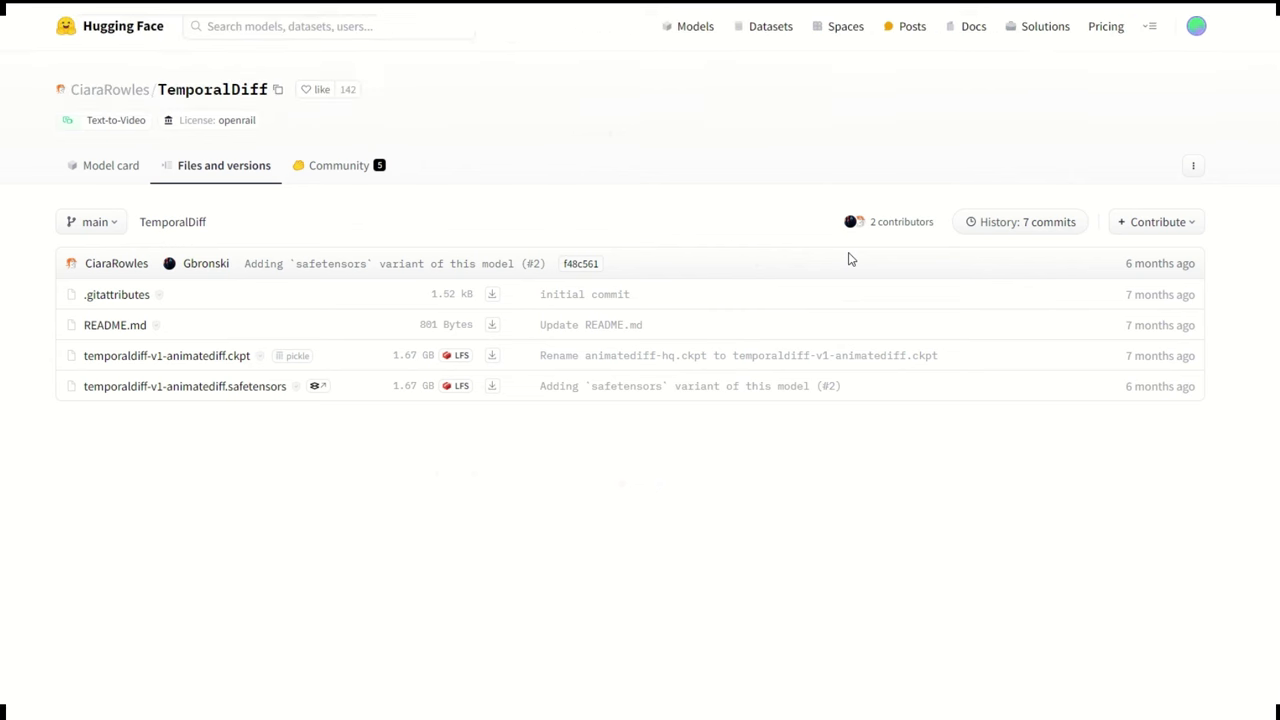
{"action": "left_click", "coordinate": [107, 170]}
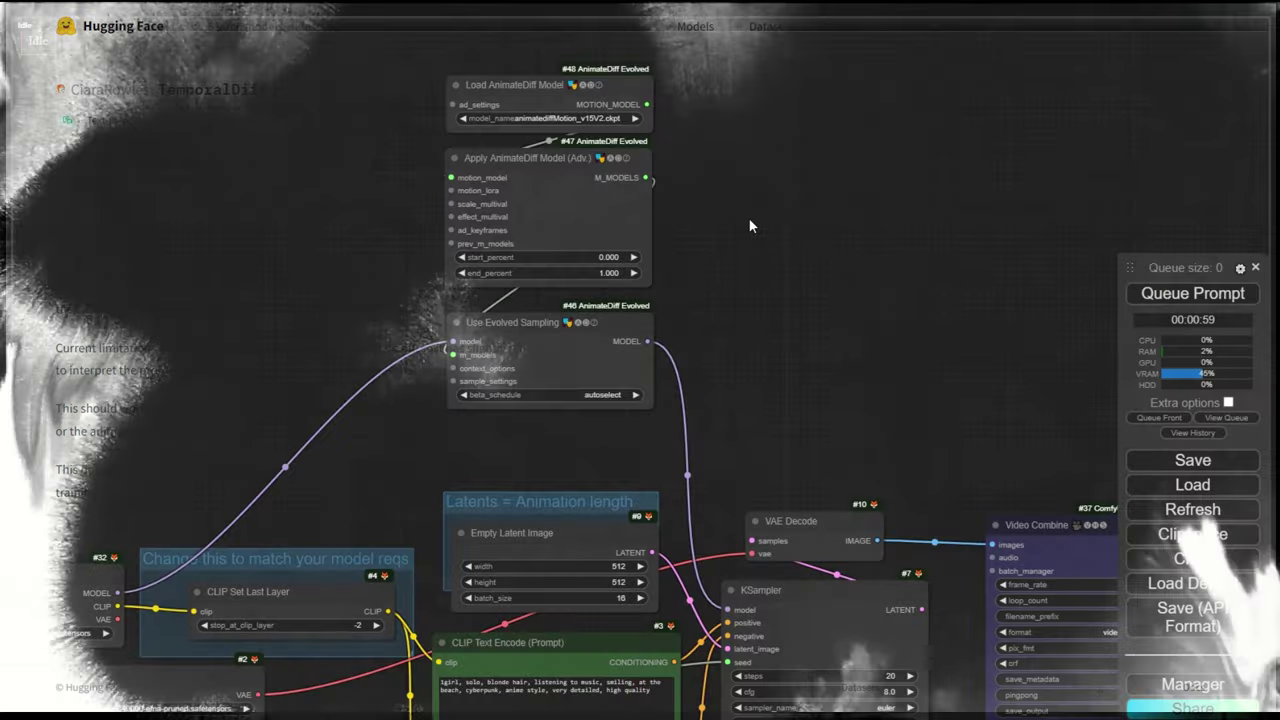
Search the ComfyUI Manager's installable models for "animatediff" and look through the motion models listed.
{"action": "left_click", "coordinate": [1165, 690]}
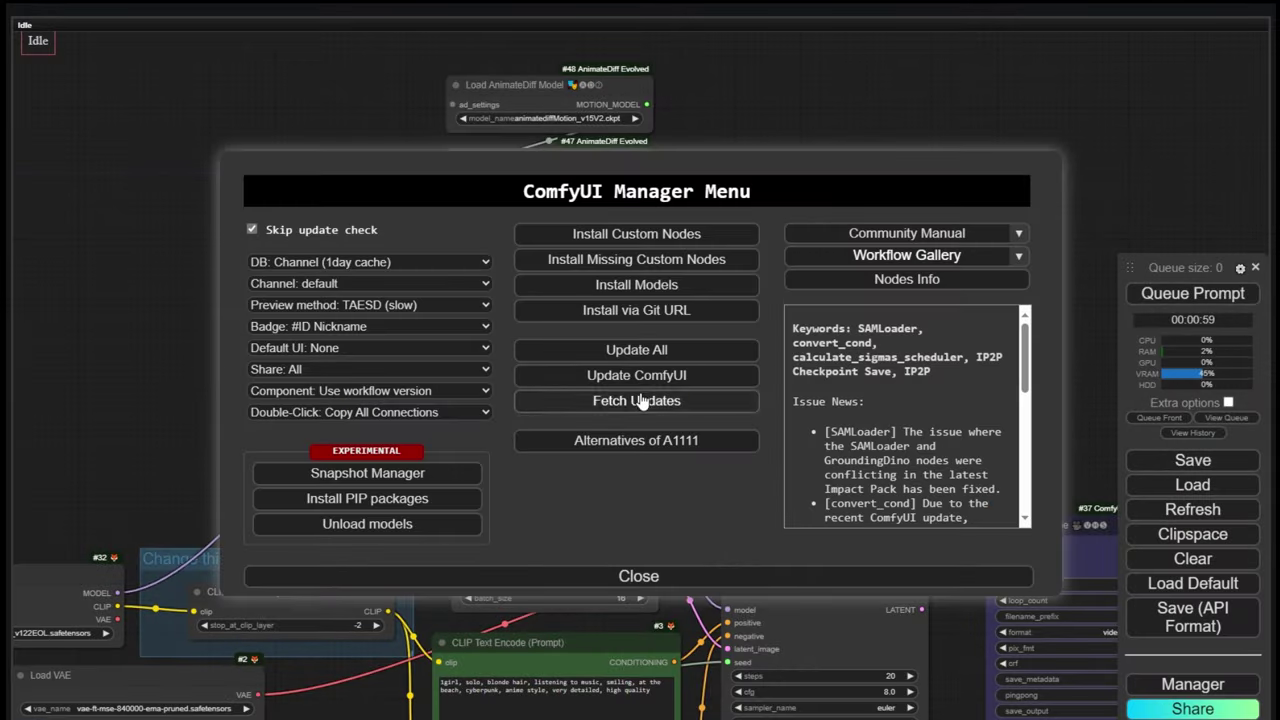
{"action": "left_click", "coordinate": [637, 286]}
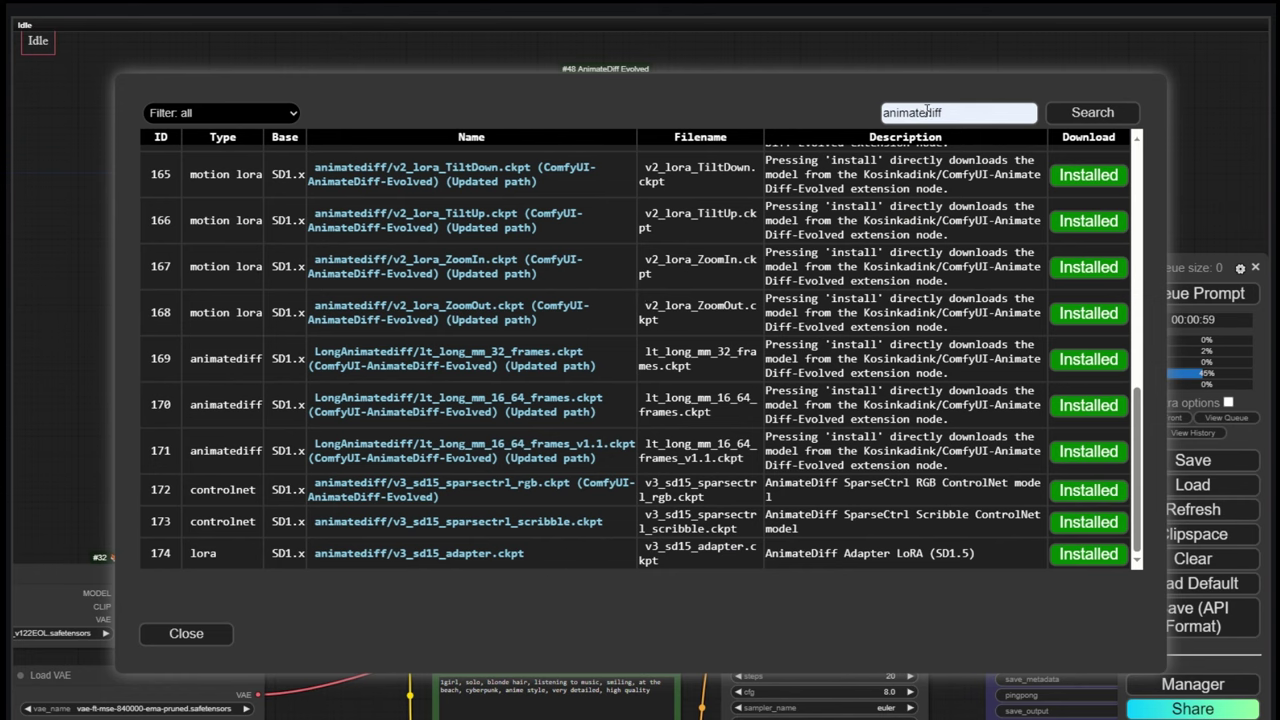
{"action": "left_click", "coordinate": [925, 112]}
{"action": "key", "text": "Return"}
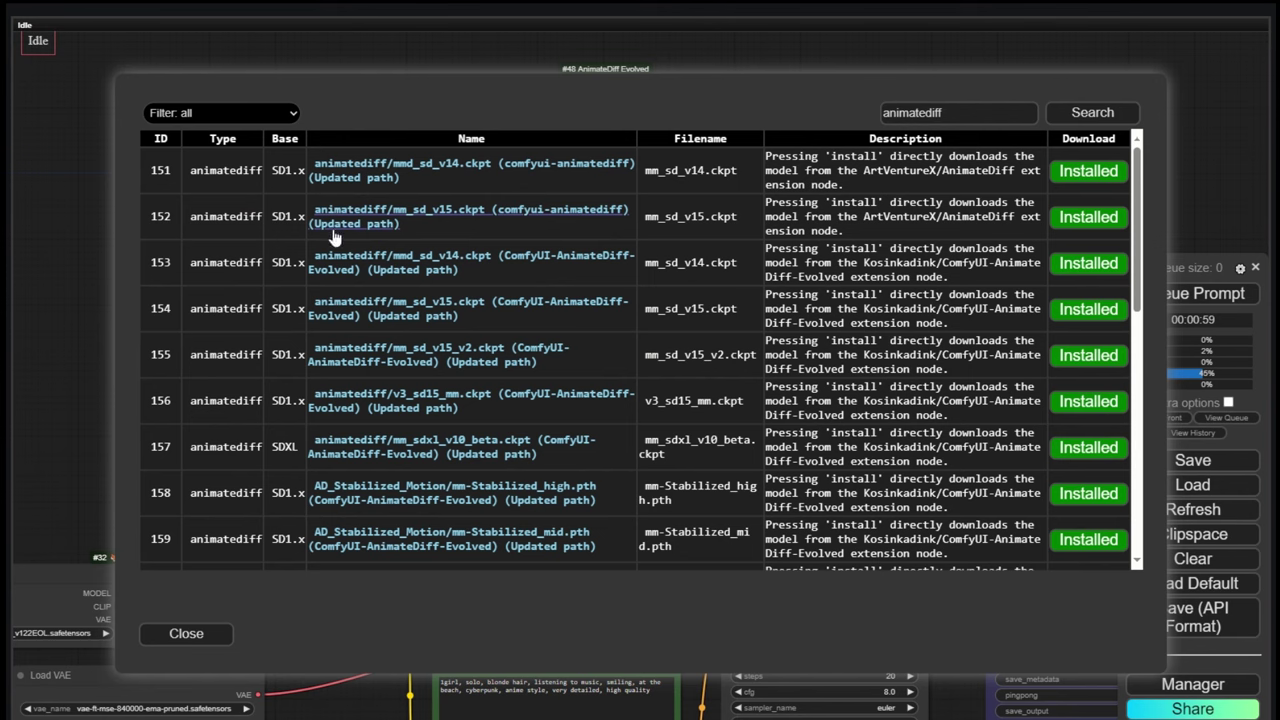
{"action": "scroll", "coordinate": [385, 345], "scroll_direction": "down", "scroll_amount": 4}
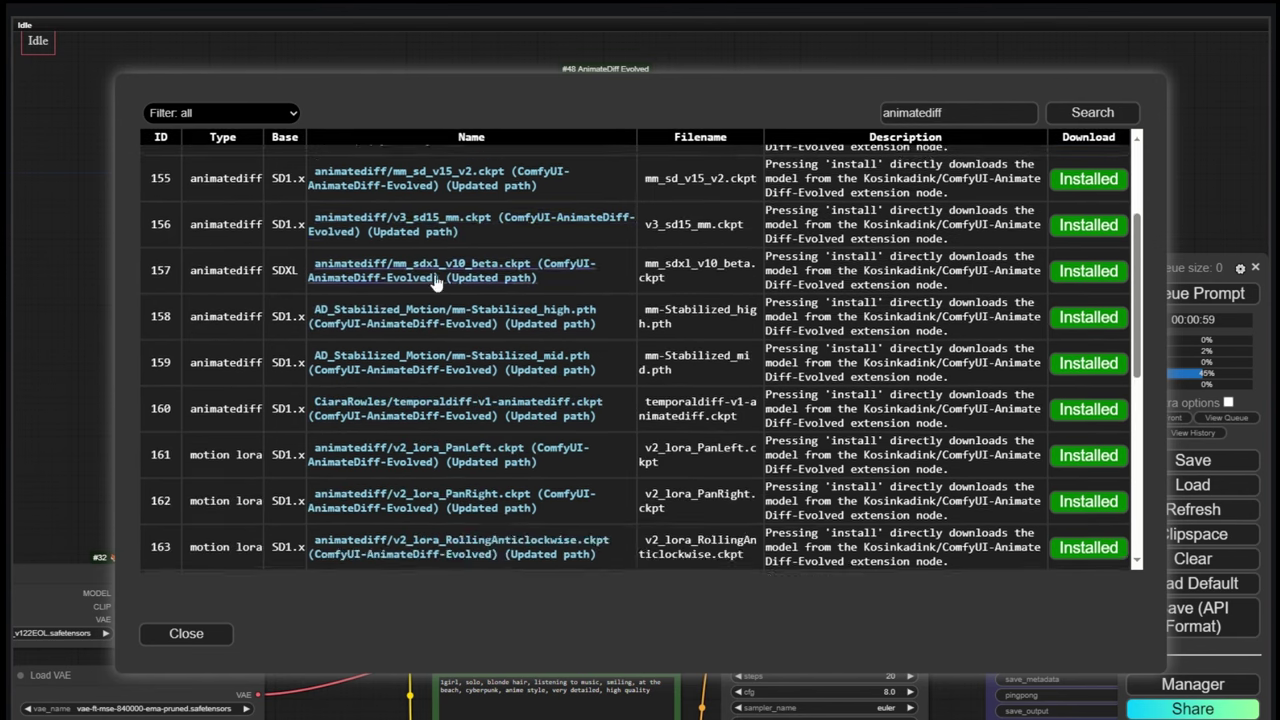
{"action": "key", "text": "Escape"}
Set the Load AnimateDiff Model node's model_name to mm_sd_v15_v2.ckpt and queue the prompt.
{"action": "left_click", "coordinate": [568, 118]}
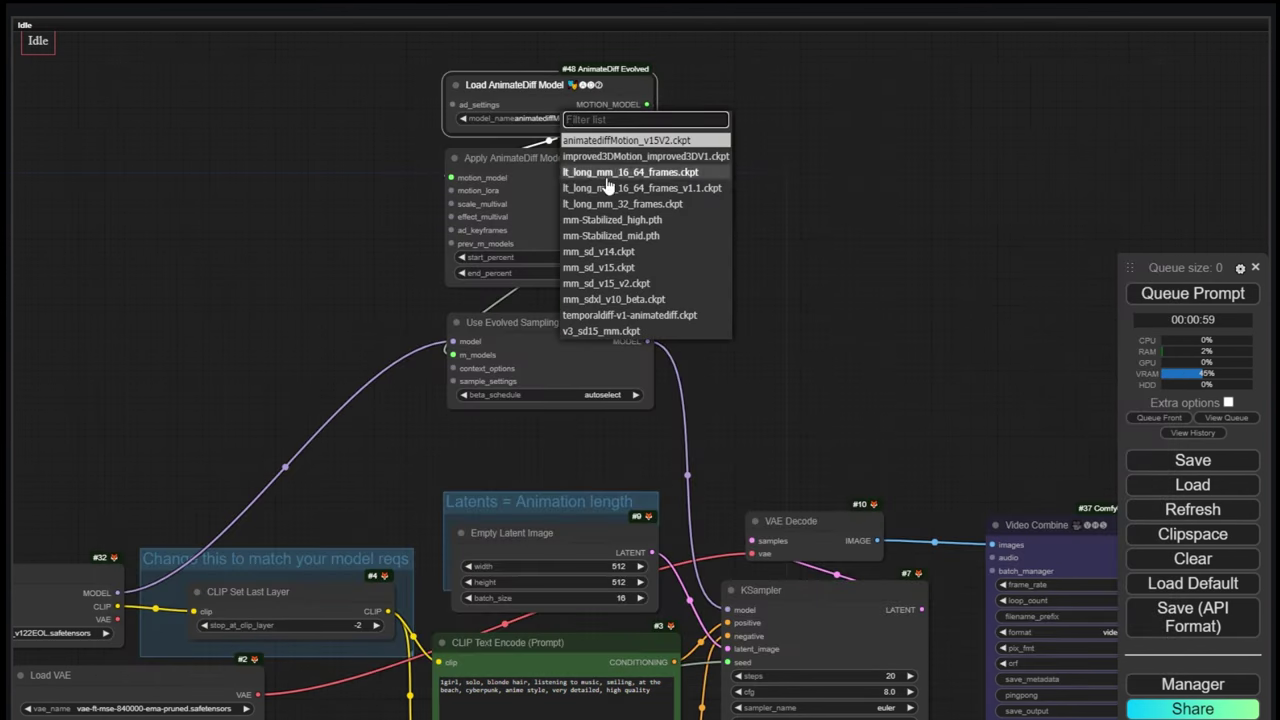
{"action": "left_click", "coordinate": [622, 284]}
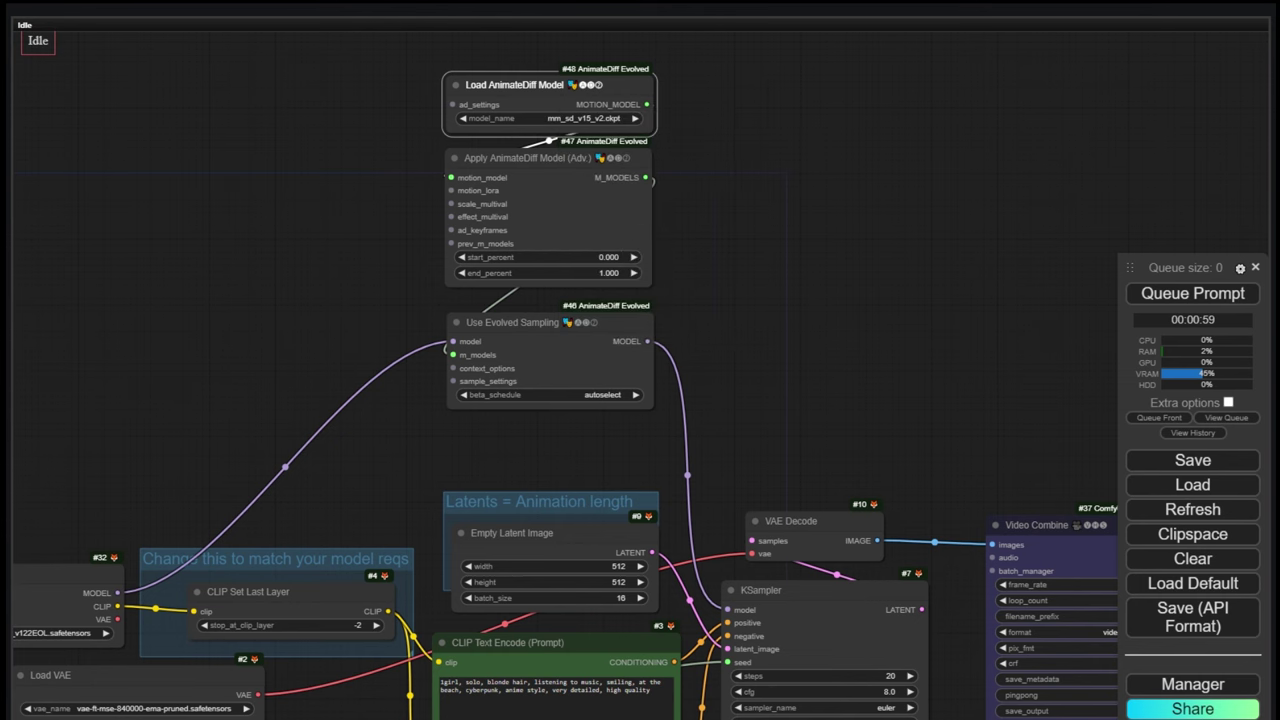
{"action": "key", "text": "ctrl+Return"}
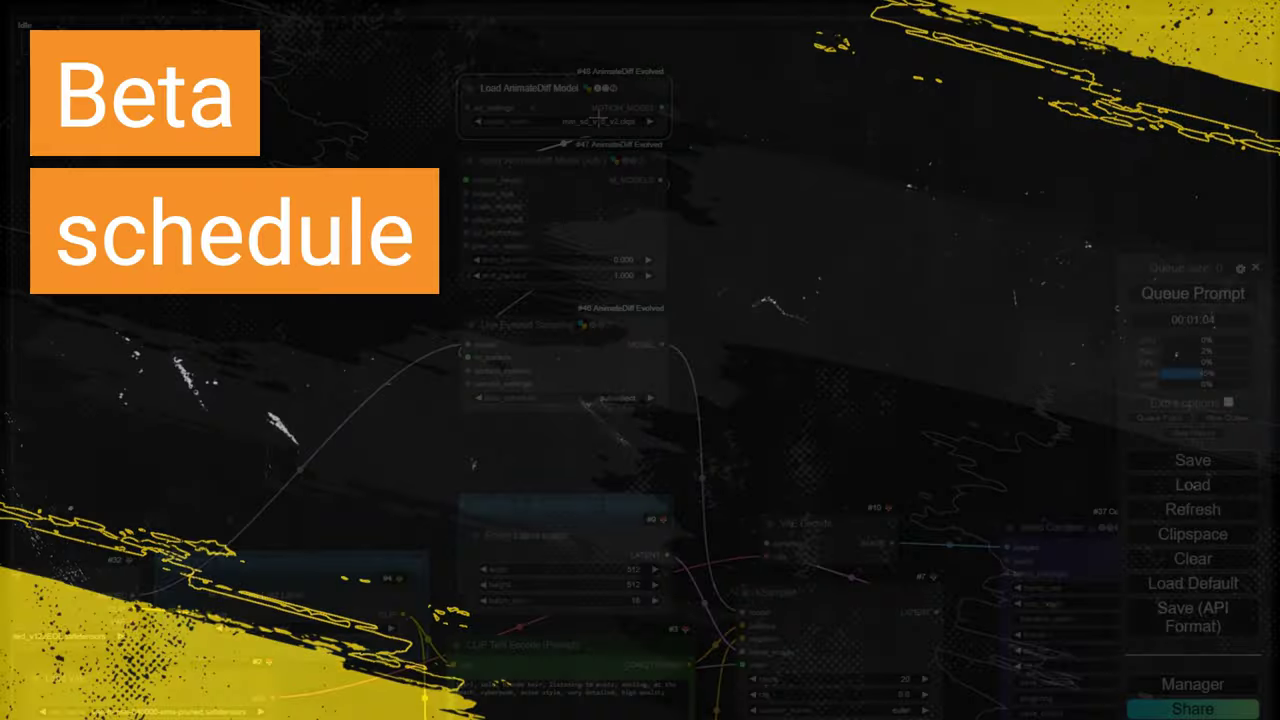
{"action": "left_click", "coordinate": [597, 120]}
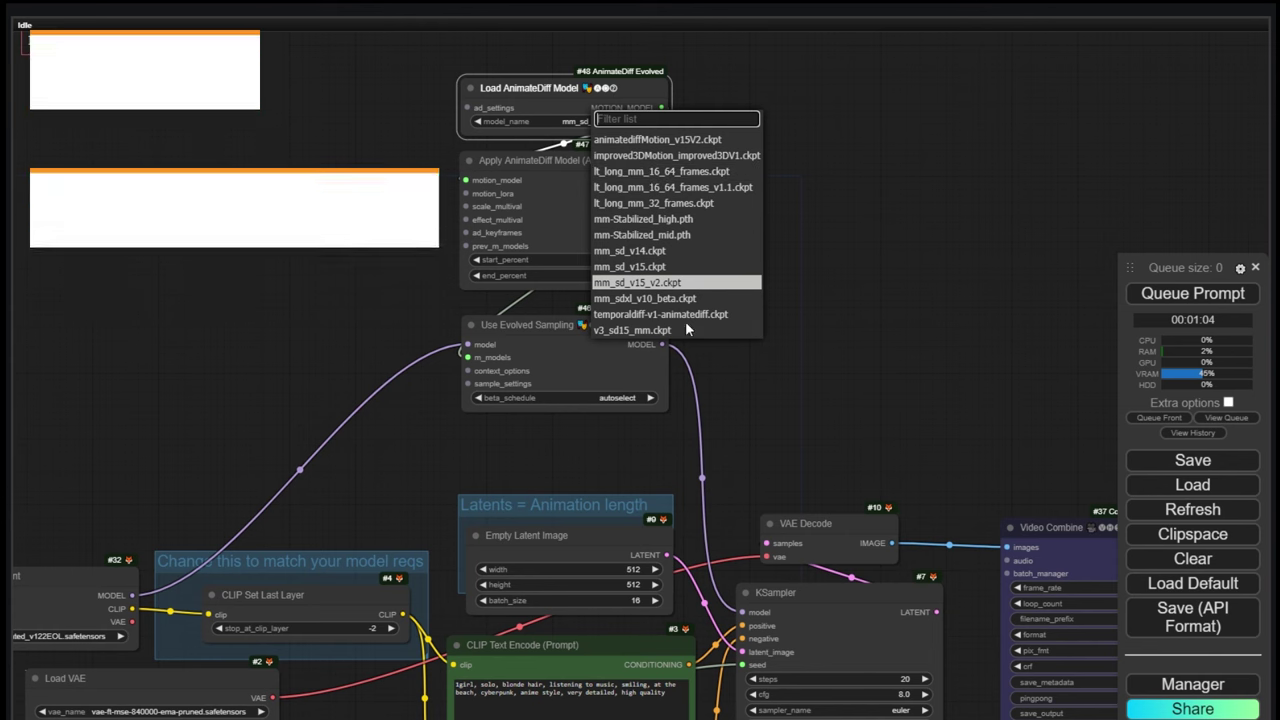
{"action": "left_click", "coordinate": [743, 377]}
Set beta_schedule in Use Evolved Sampling to avg(sqrt_linear,linear) and compare the two Video Combine previews.
{"action": "scroll", "coordinate": [605, 412], "scroll_direction": "up", "scroll_amount": 6}
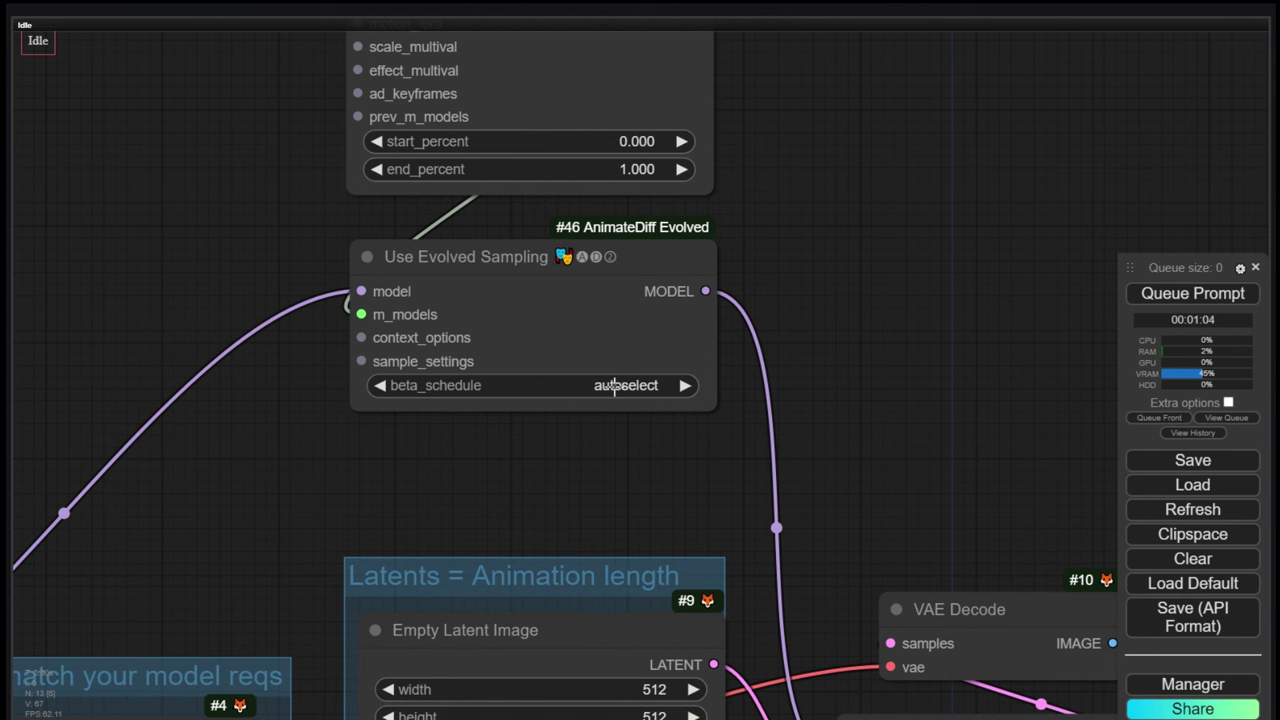
{"action": "left_click", "coordinate": [614, 385]}
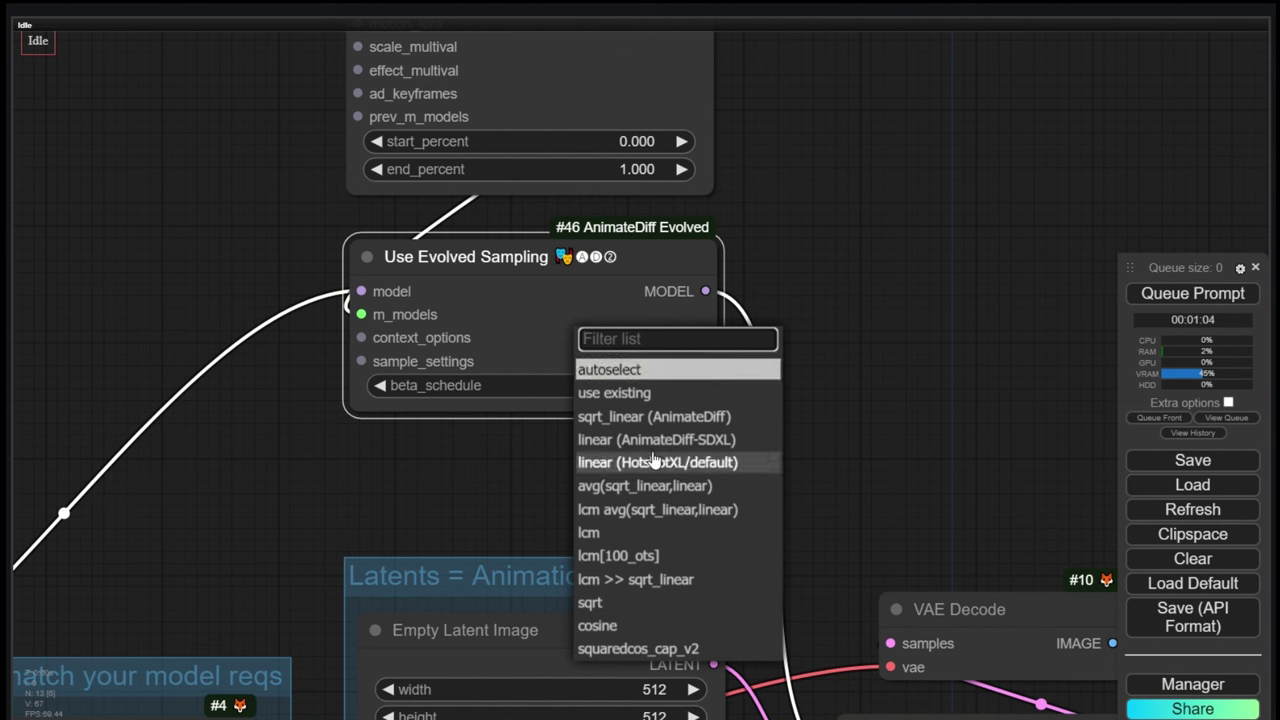
{"action": "left_click", "coordinate": [651, 486]}
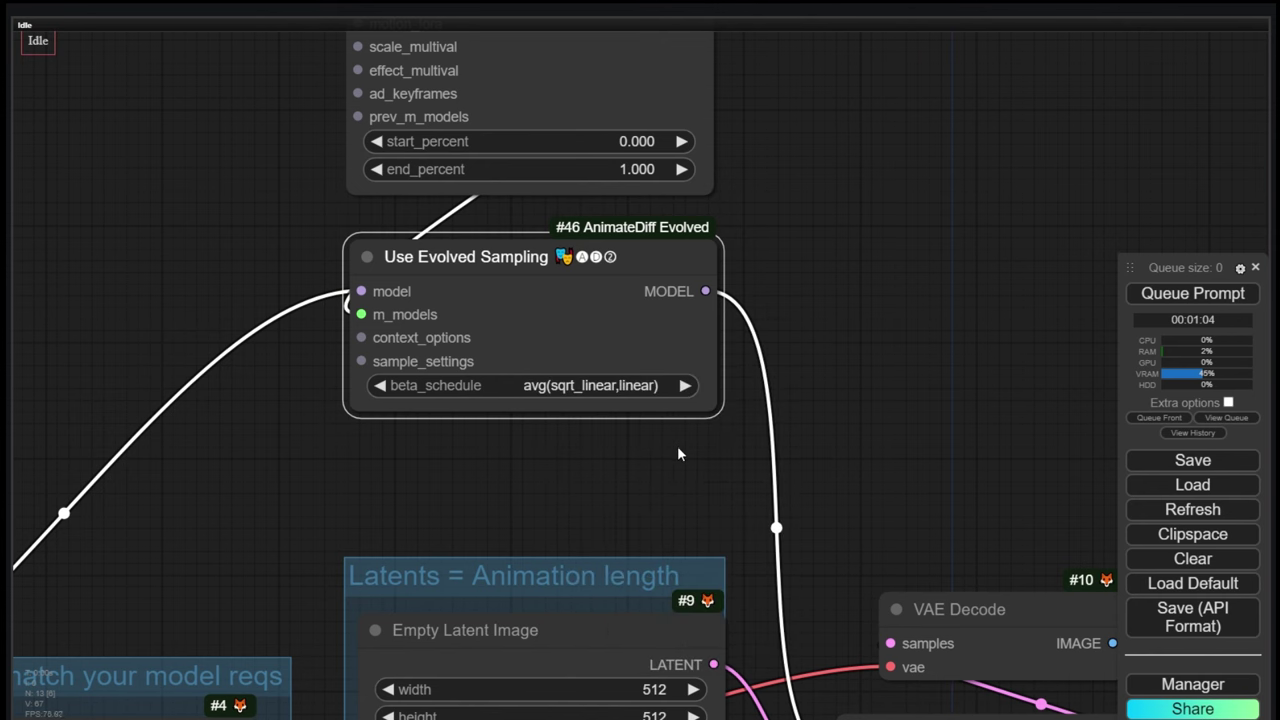
{"action": "scroll", "coordinate": [677, 445], "scroll_direction": "down", "scroll_amount": 5}
{"action": "scroll", "coordinate": [800, 410], "scroll_direction": "down", "scroll_amount": 5}
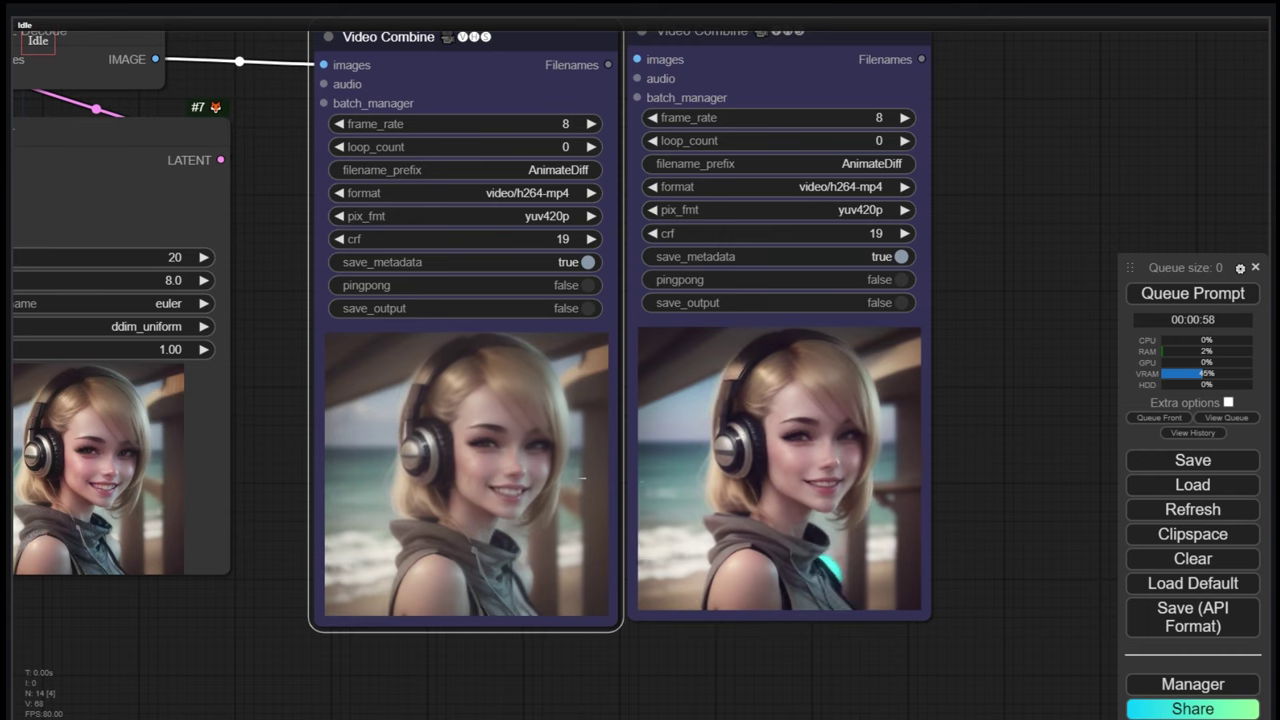
{"action": "left_click_drag", "start_coordinate": [1018, 449], "coordinate": [982, 398]}
{"action": "scroll", "coordinate": [877, 414], "scroll_direction": "up", "scroll_amount": 2}
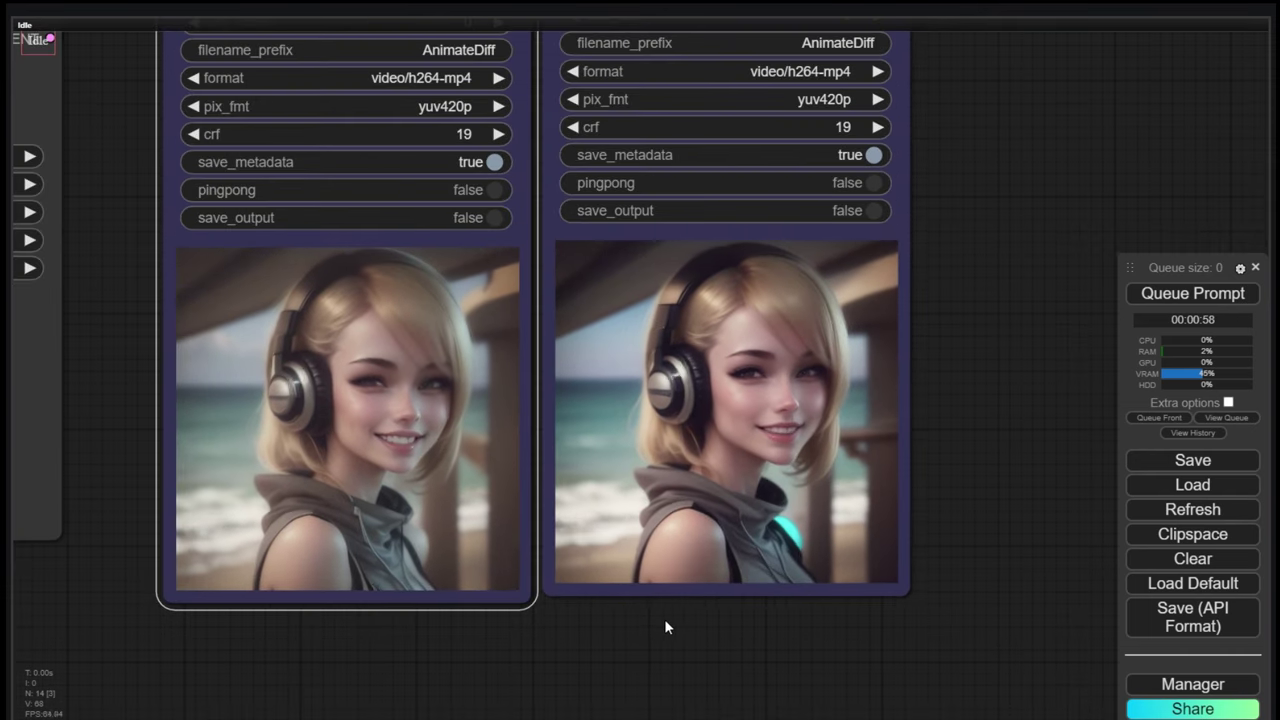
{"action": "left_click_drag", "start_coordinate": [664, 618], "coordinate": [698, 612]}
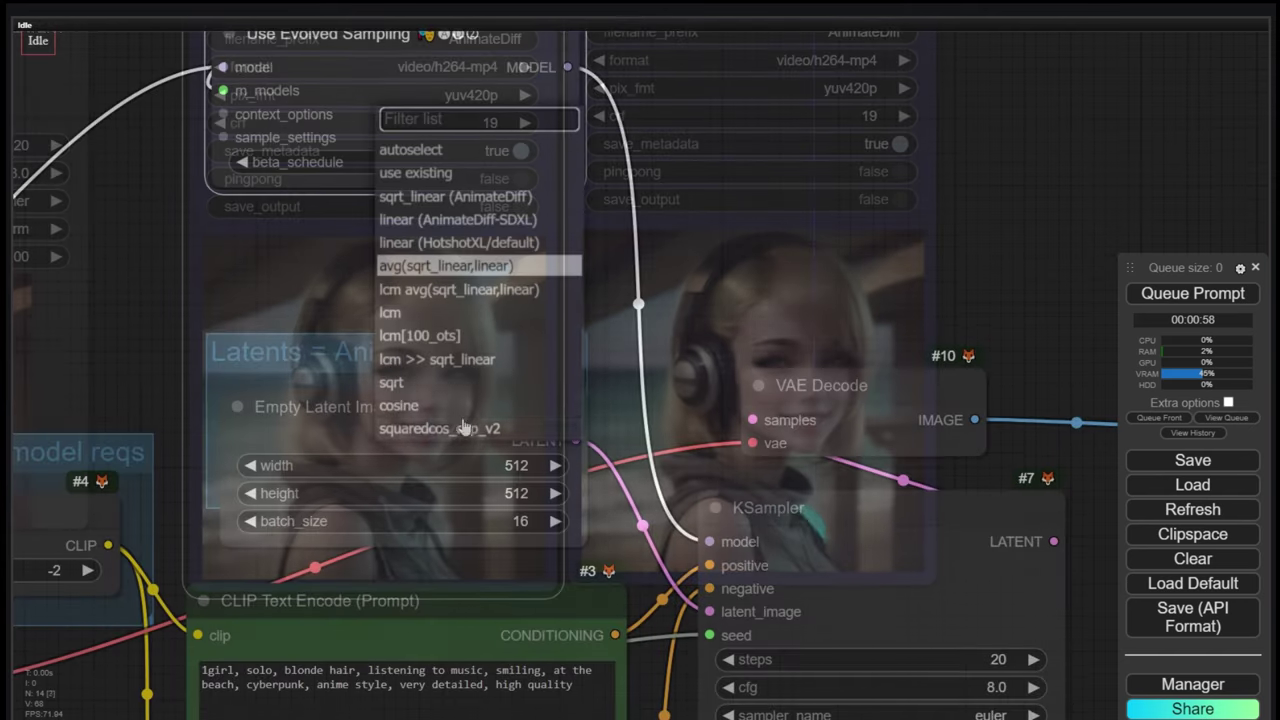
Try the squaredcos_cap_v2 beta_schedule in Use Evolved Sampling and queue the prompt.
{"action": "left_click", "coordinate": [505, 432]}
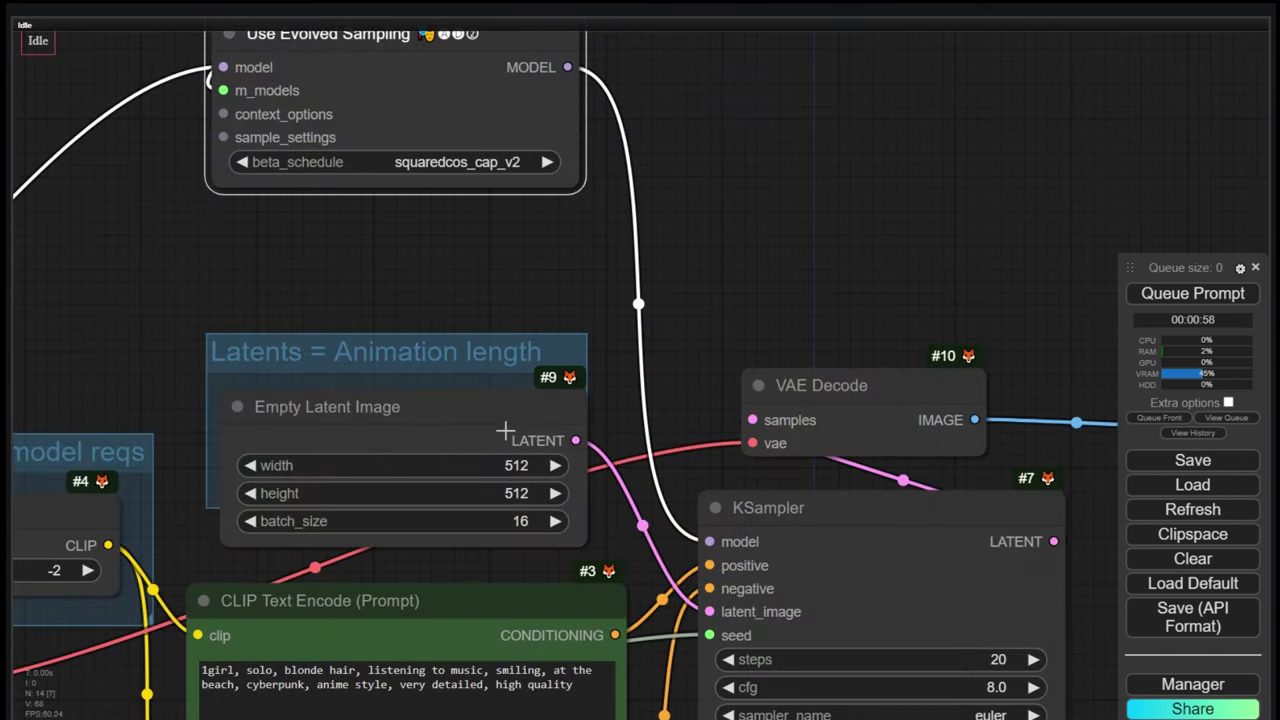
{"action": "scroll", "coordinate": [630, 248], "scroll_direction": "down", "scroll_amount": 5}
{"action": "left_click_drag", "start_coordinate": [777, 235], "coordinate": [597, 198]}
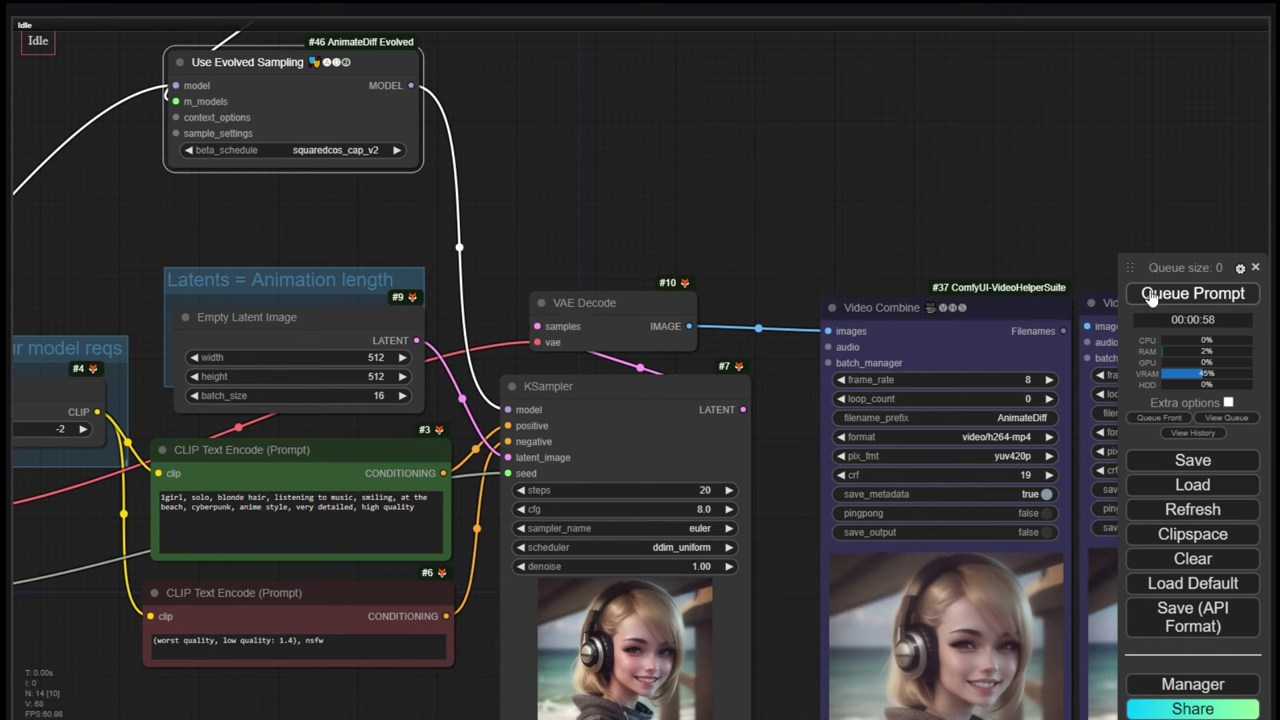
{"action": "key", "text": "ctrl+Return"}
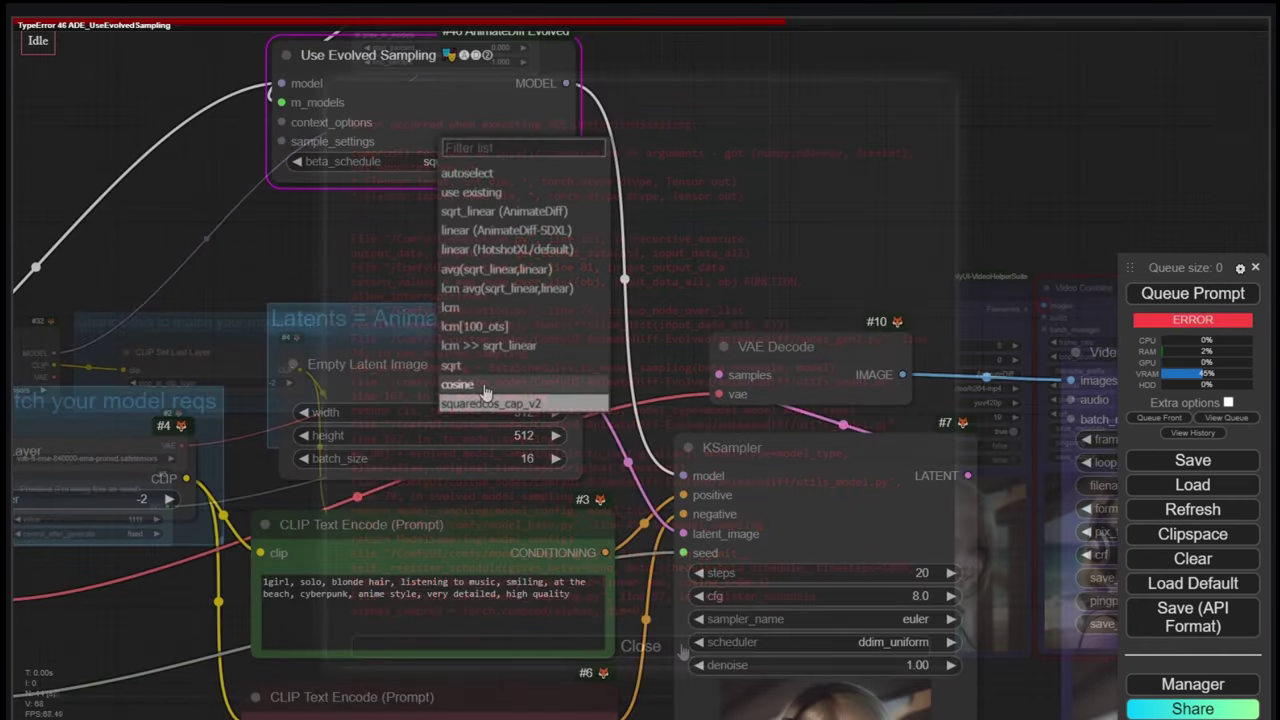
Try the cosine beta_schedule in Use Evolved Sampling, queue the prompt and view the video preview.
{"action": "left_click", "coordinate": [485, 386]}
{"action": "left_click", "coordinate": [1190, 294]}
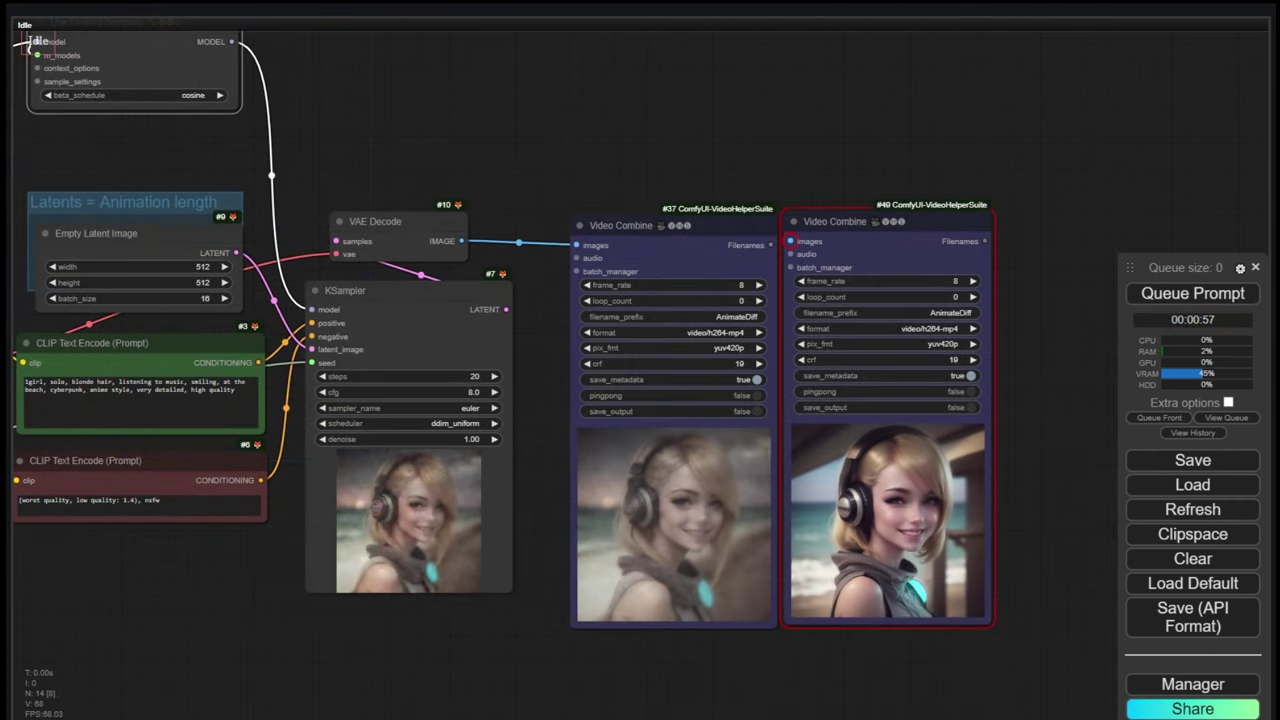
{"action": "left_click_drag", "start_coordinate": [906, 134], "coordinate": [734, 59]}
{"action": "scroll", "coordinate": [528, 494], "scroll_direction": "up", "scroll_amount": 6}
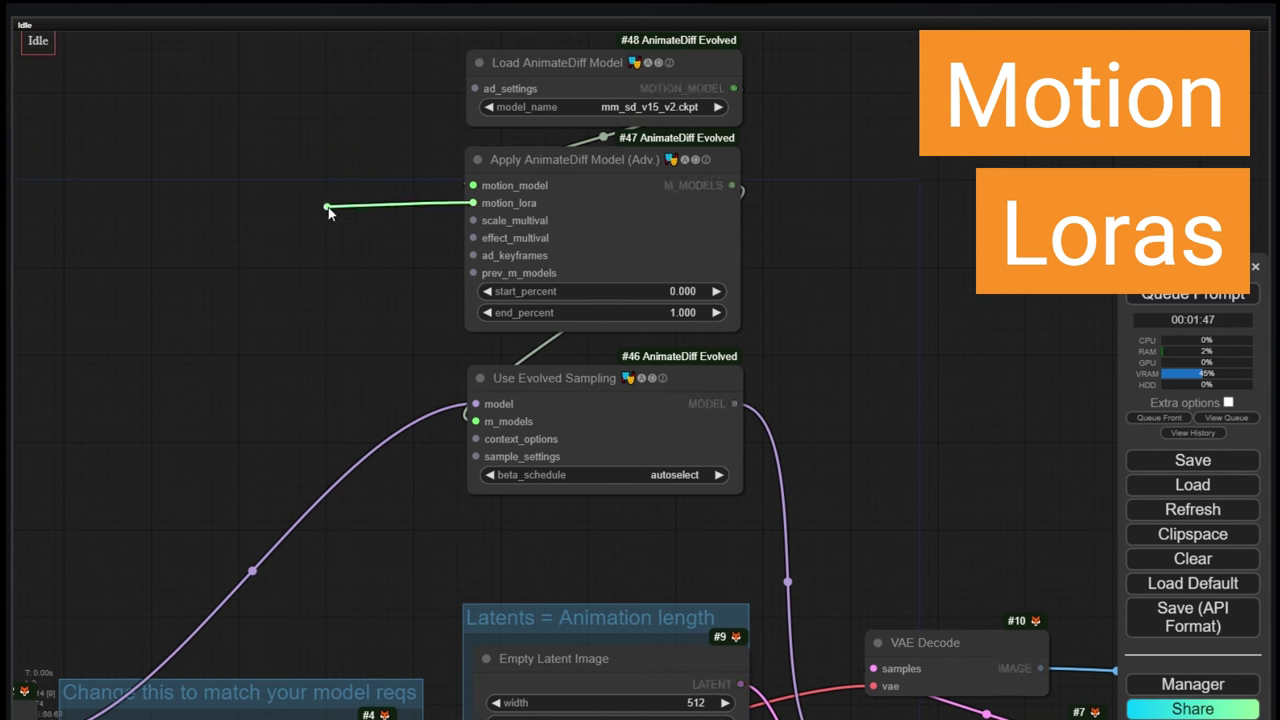
Add a Load AnimateDiff LoRA node feeding the motion_lora input of Apply AnimateDiff Model, using v2_lora_PanLeft.ckpt.
{"action": "left_click_drag", "start_coordinate": [370, 206], "coordinate": [370, 200]}
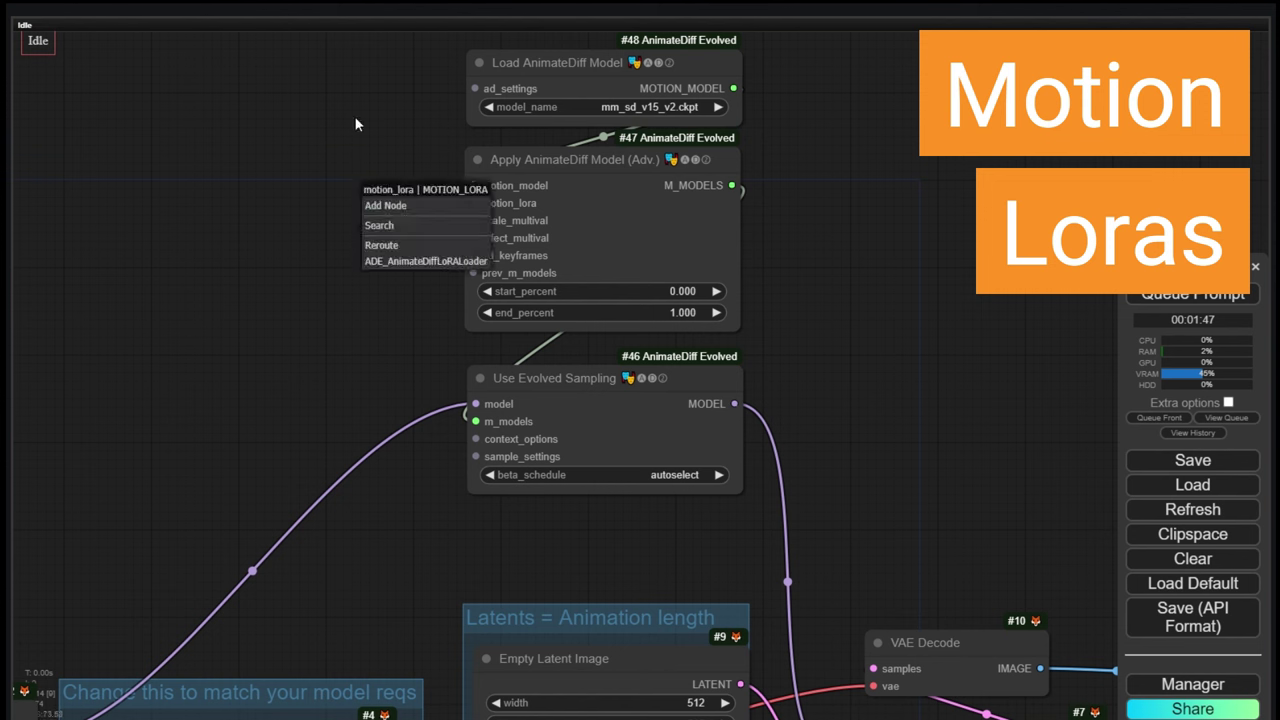
{"action": "left_click", "coordinate": [438, 263]}
{"action": "left_click_drag", "start_coordinate": [484, 210], "coordinate": [230, 202]}
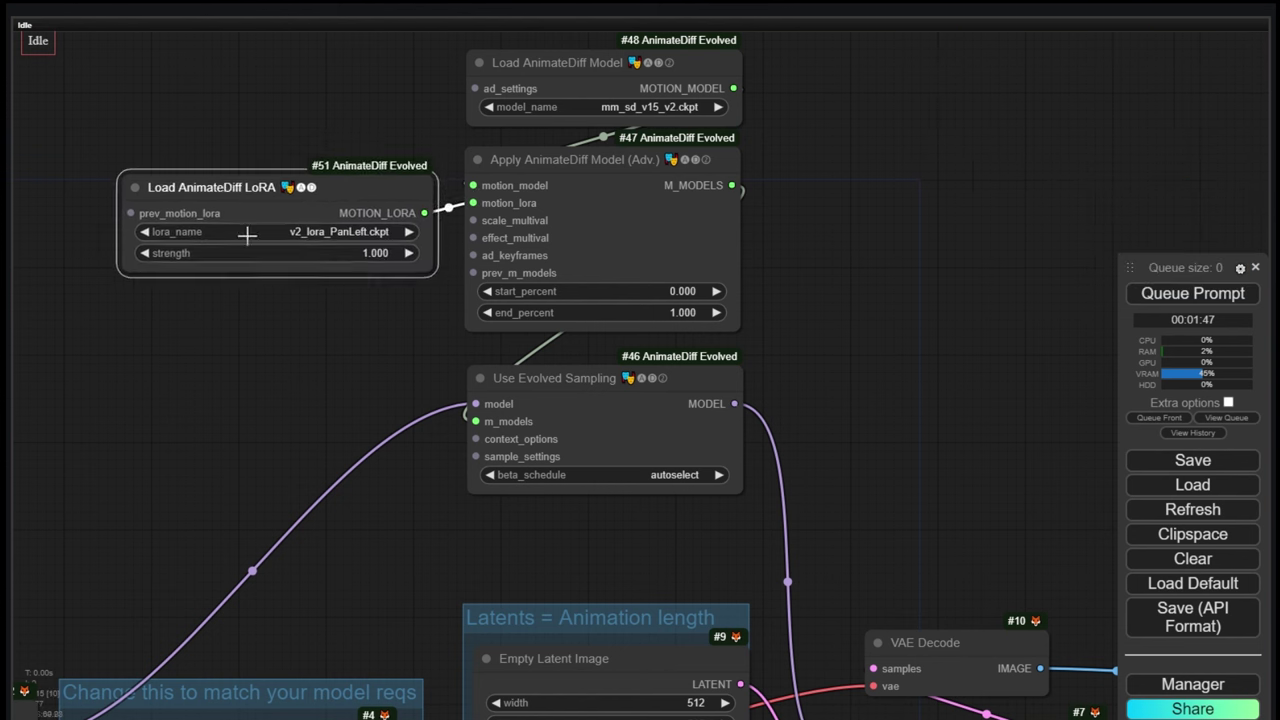
{"action": "left_click", "coordinate": [351, 232]}
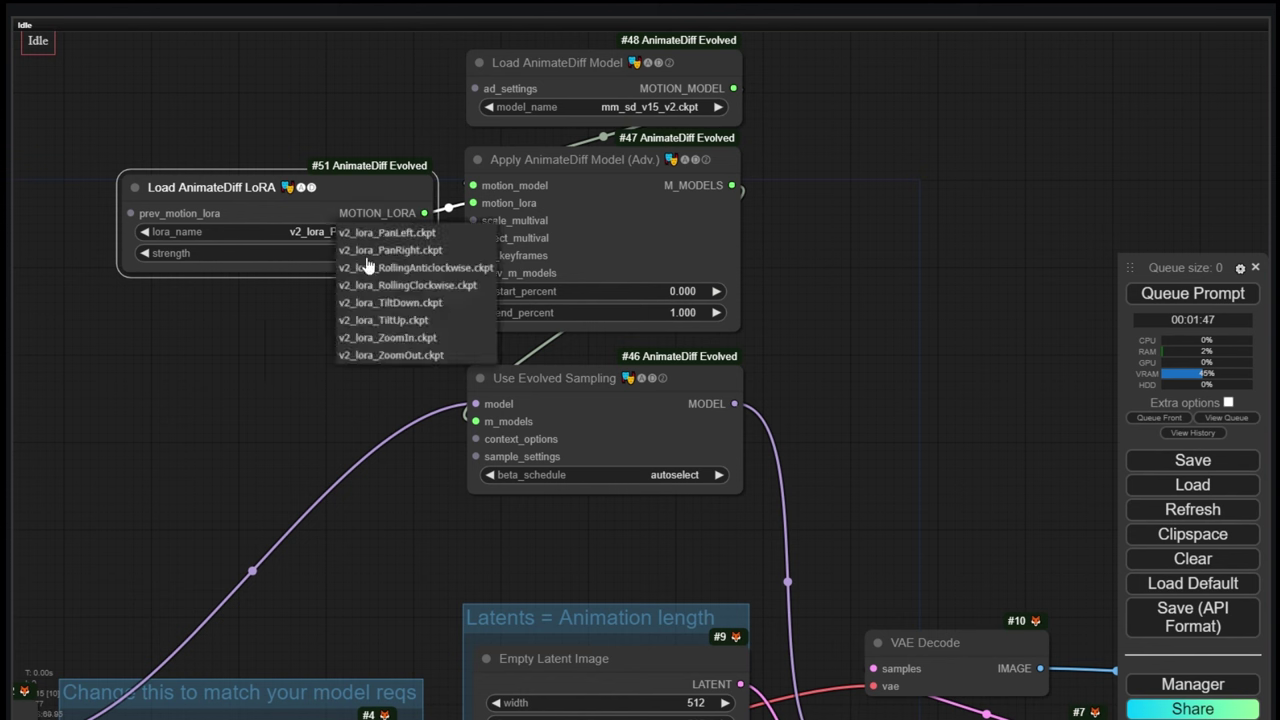
{"action": "left_click", "coordinate": [411, 233]}
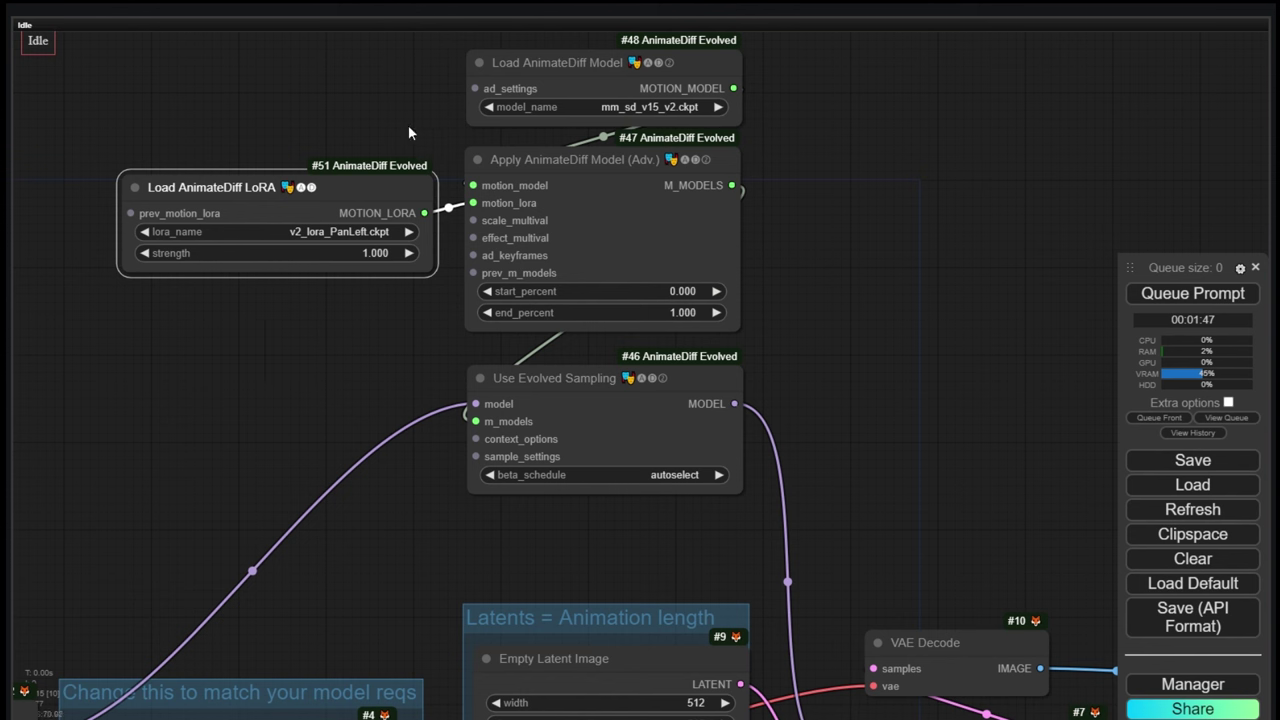
{"action": "left_click", "coordinate": [337, 232]}
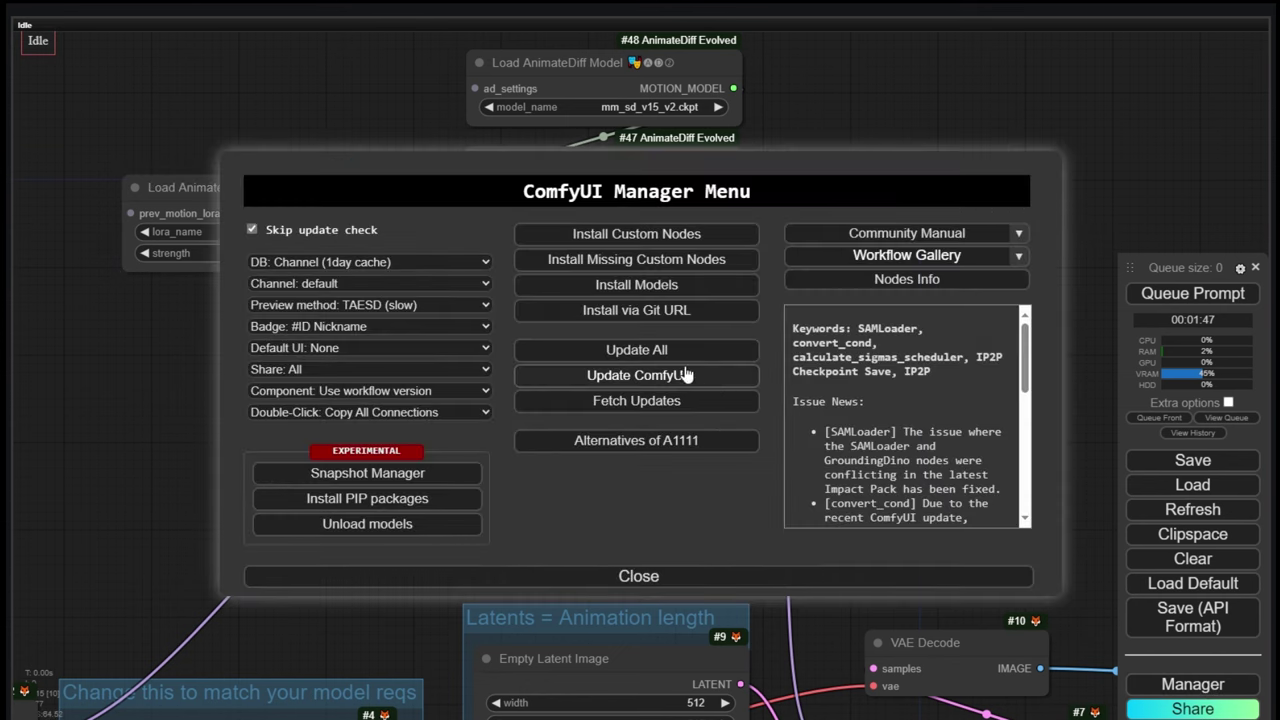
Search the ComfyUI Manager's installable models for "lora" and look through the AnimateDiff motion LoRA entries.
{"action": "left_click", "coordinate": [628, 290]}
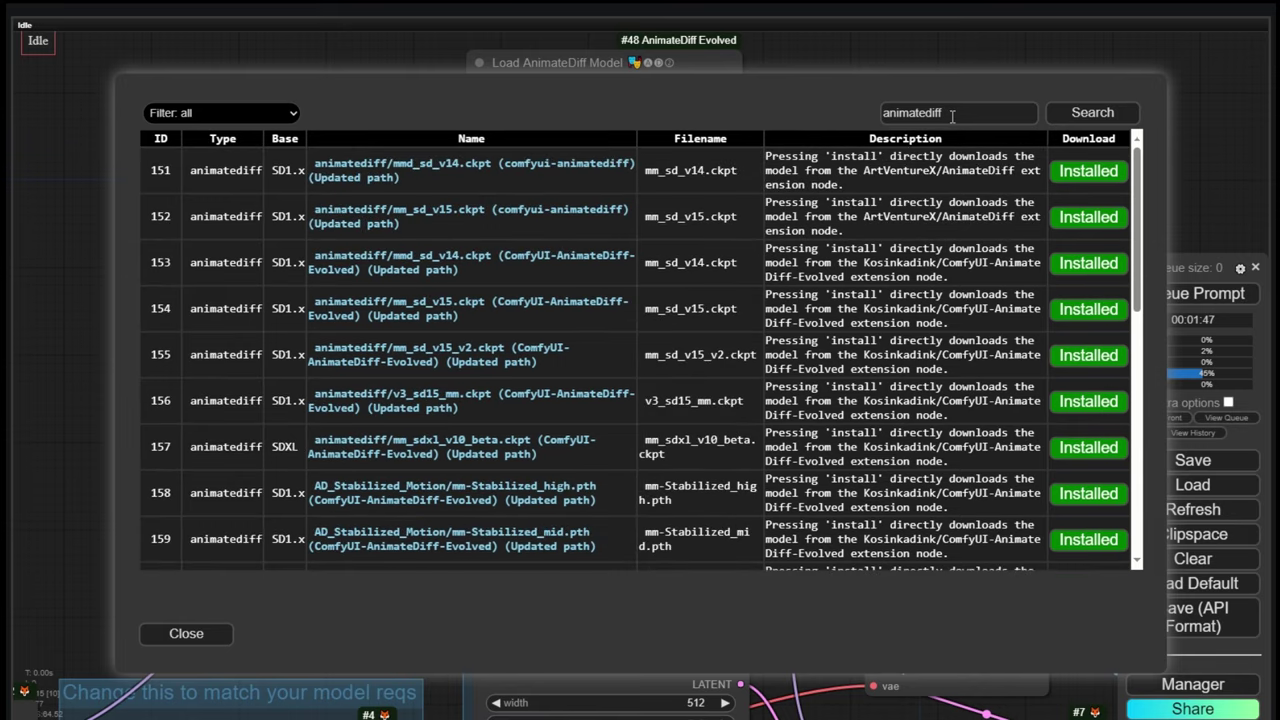
{"action": "type", "text": "loras"}
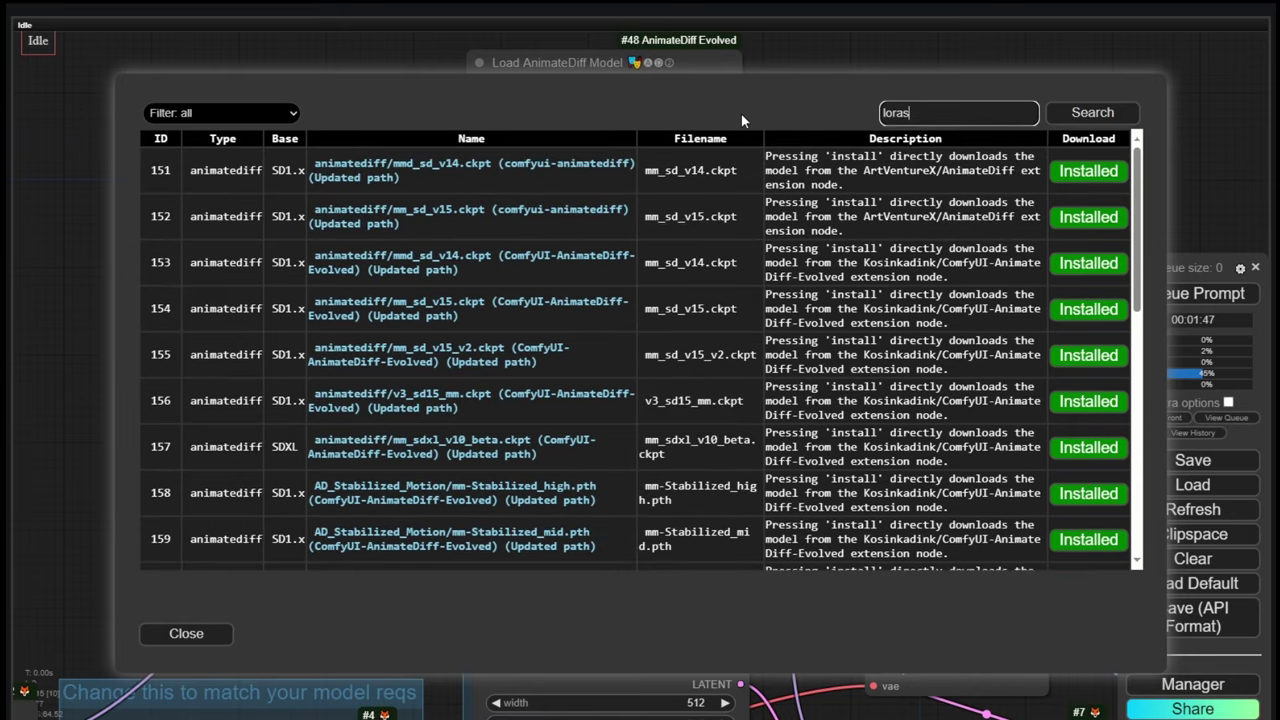
{"action": "key", "text": "BackSpace"}
{"action": "key", "text": "Return"}
{"action": "scroll", "coordinate": [291, 404], "scroll_direction": "down", "scroll_amount": 7}
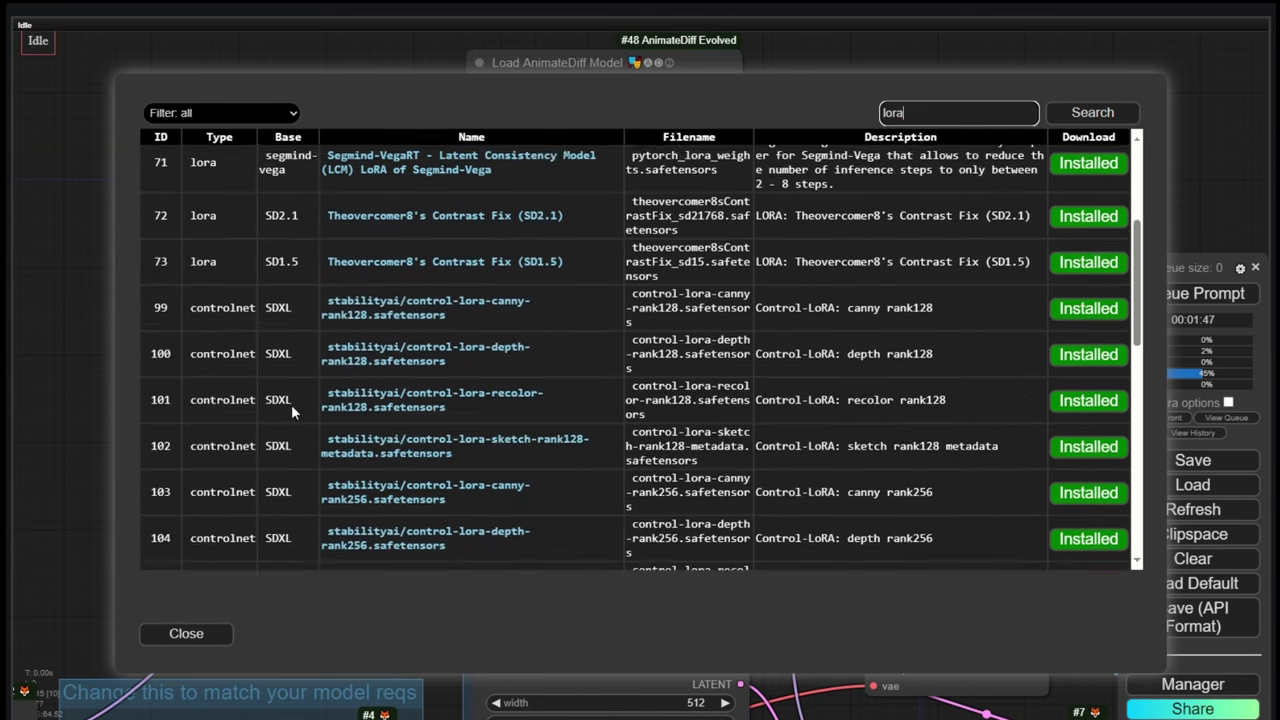
{"action": "scroll", "coordinate": [259, 374], "scroll_direction": "up", "scroll_amount": 1}
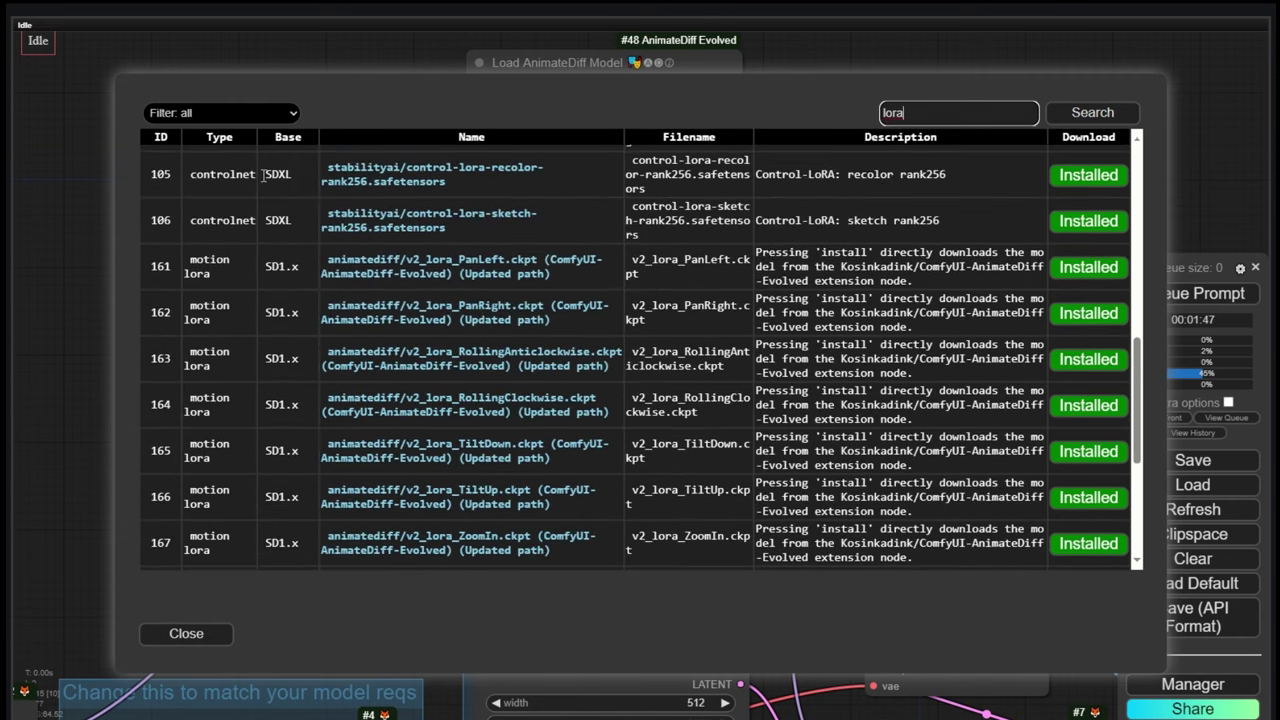
{"action": "scroll", "coordinate": [423, 268], "scroll_direction": "down", "scroll_amount": 1}
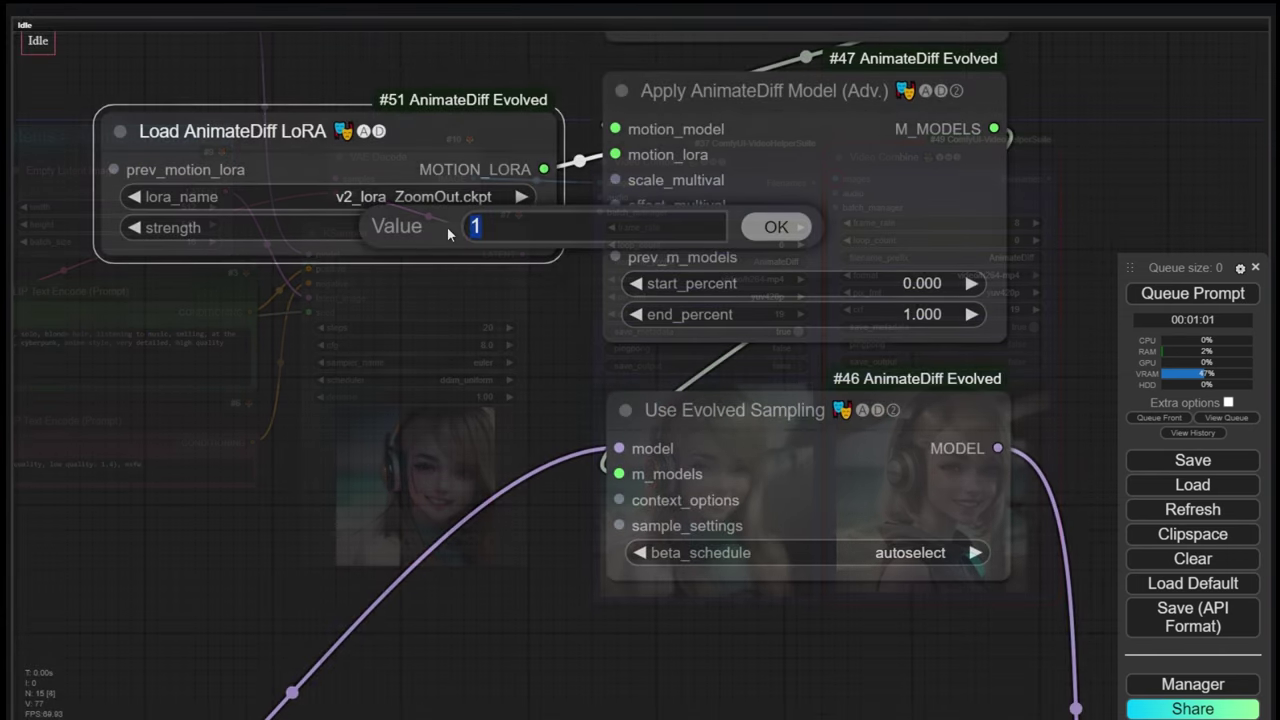
Set the v2_lora_ZoomOut.ckpt motion LoRA's strength to 0.700, queue the prompt and view the generated video.
{"action": "type", "text": "0."}
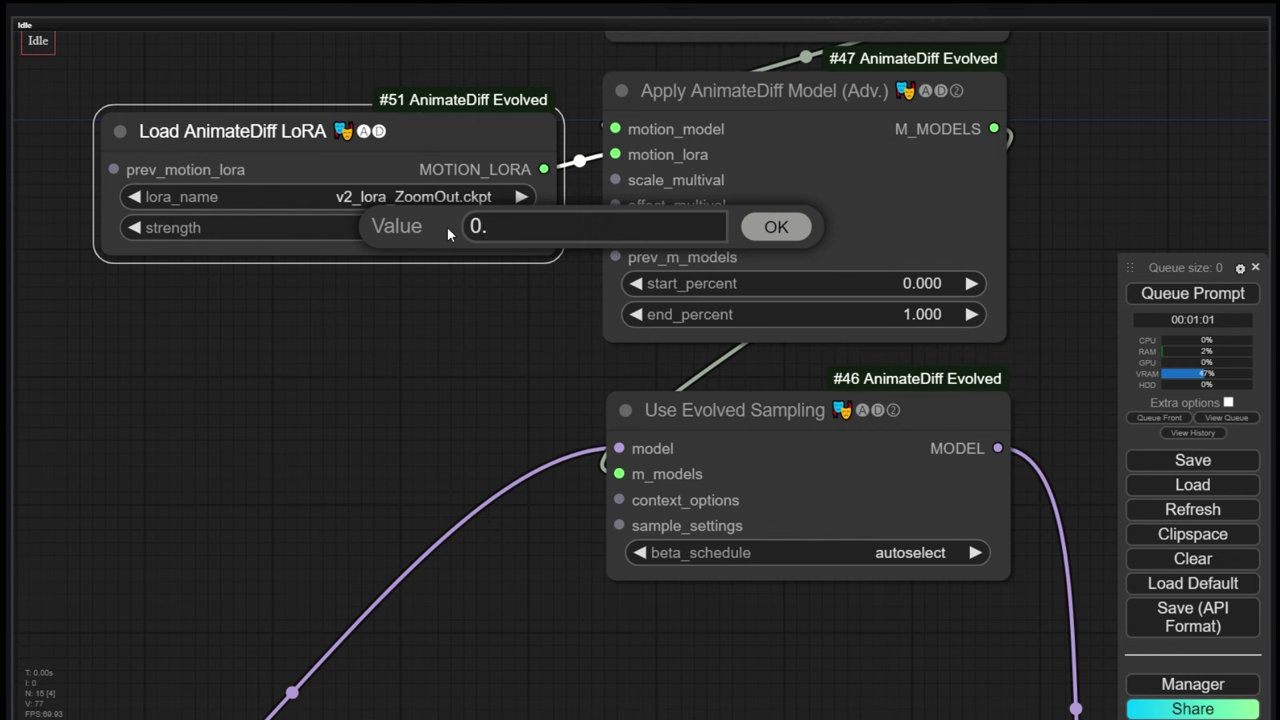
{"action": "type", "text": "700"}
{"action": "left_click", "coordinate": [1162, 292]}
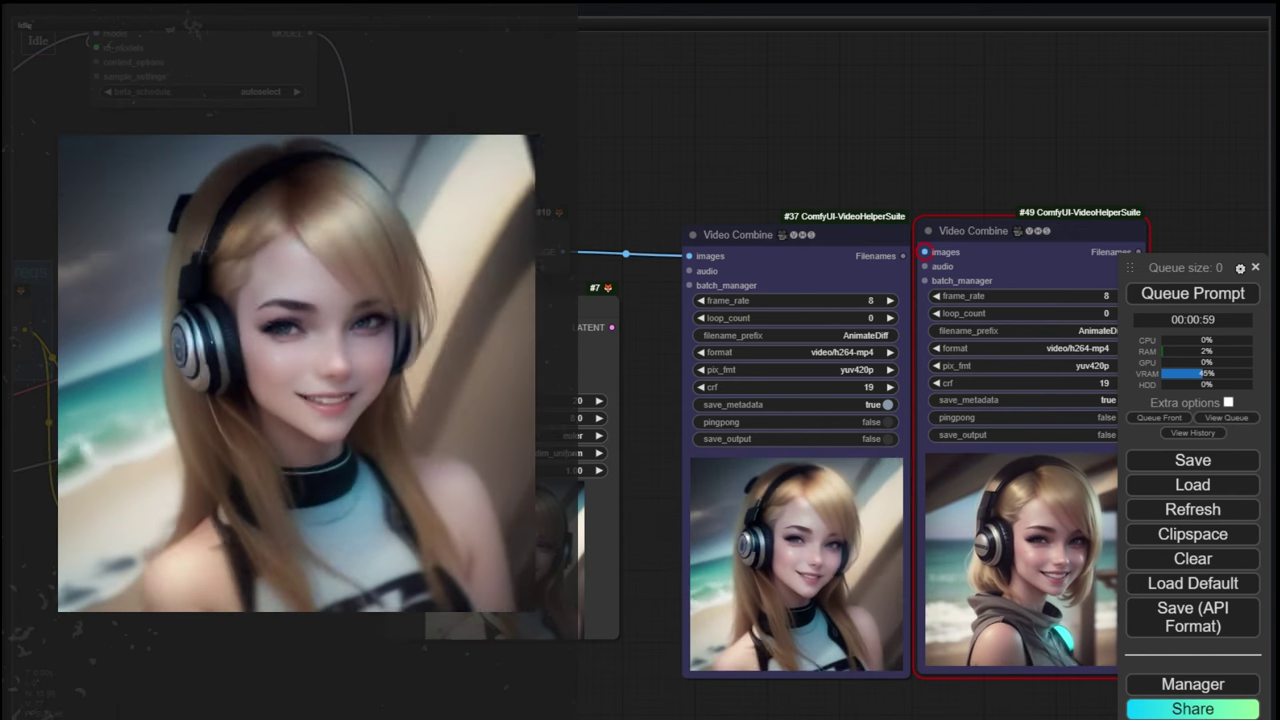
{"action": "scroll", "coordinate": [383, 119], "scroll_direction": "down", "scroll_amount": 1}
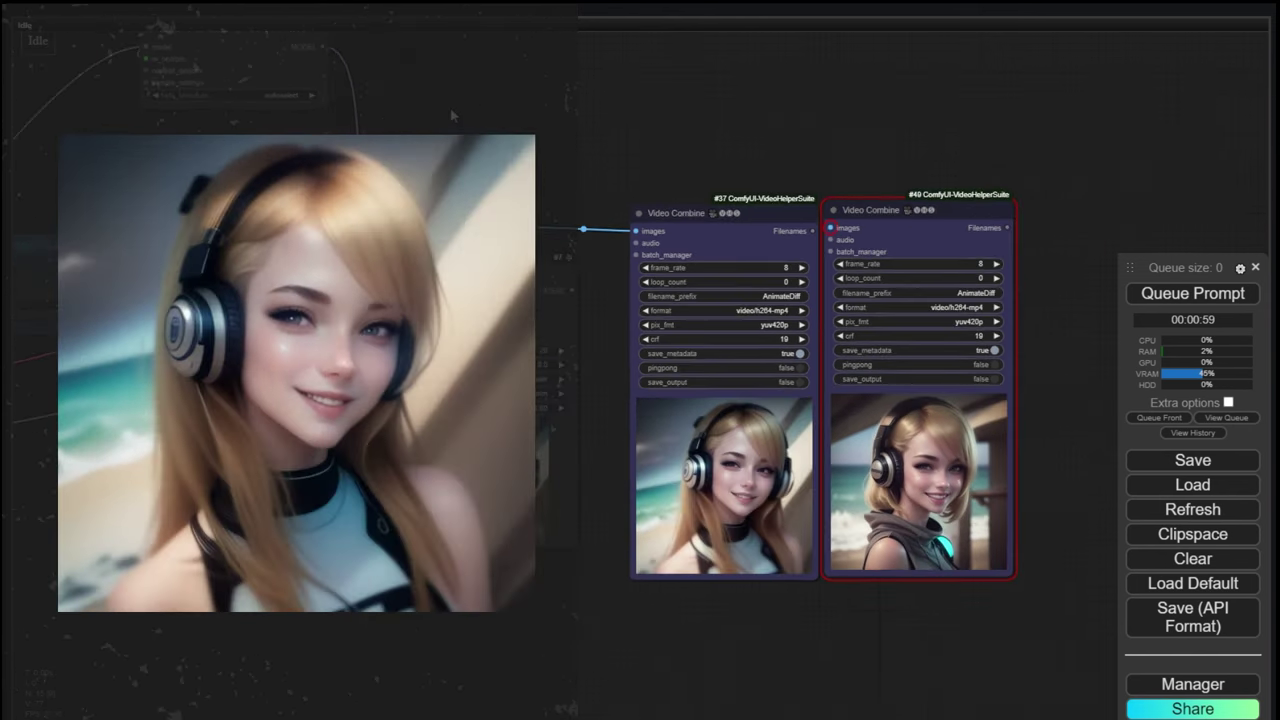
{"action": "left_click_drag", "start_coordinate": [383, 119], "coordinate": [720, 365]}
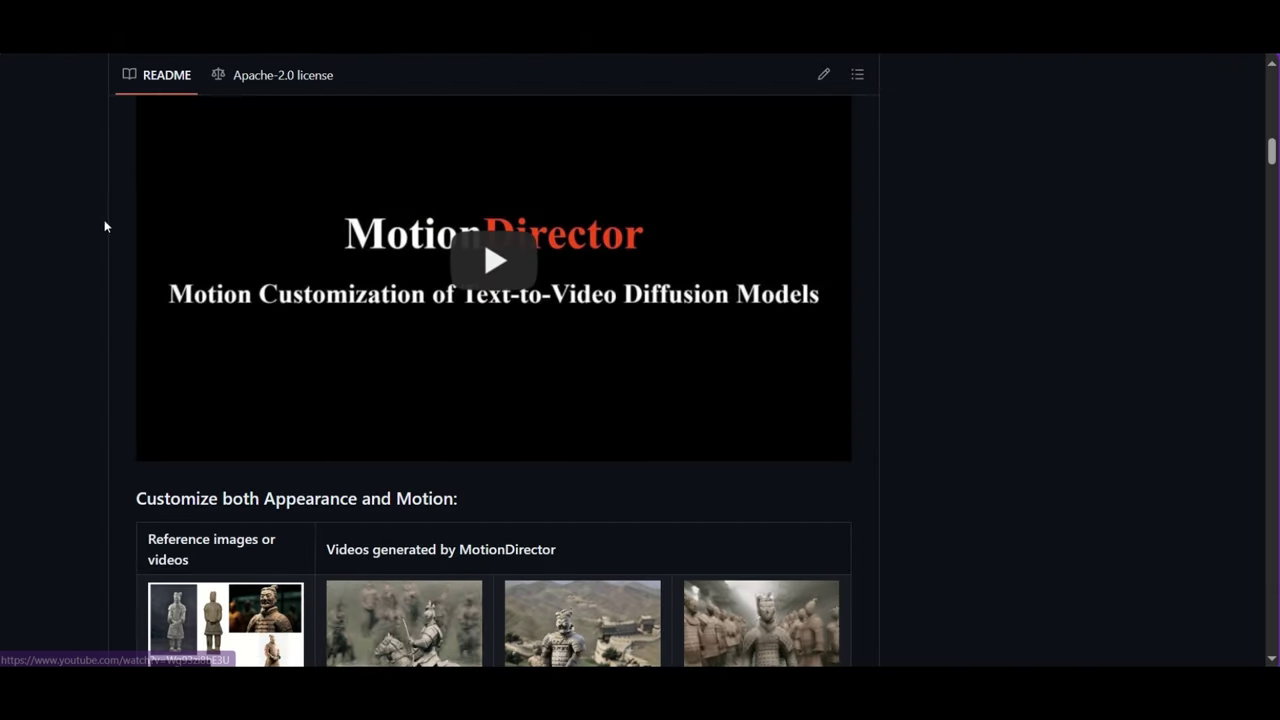
Look through the MotionDirector README's example videos, news entries and single-video training results.
{"action": "scroll", "coordinate": [100, 228], "scroll_direction": "down", "scroll_amount": 2}
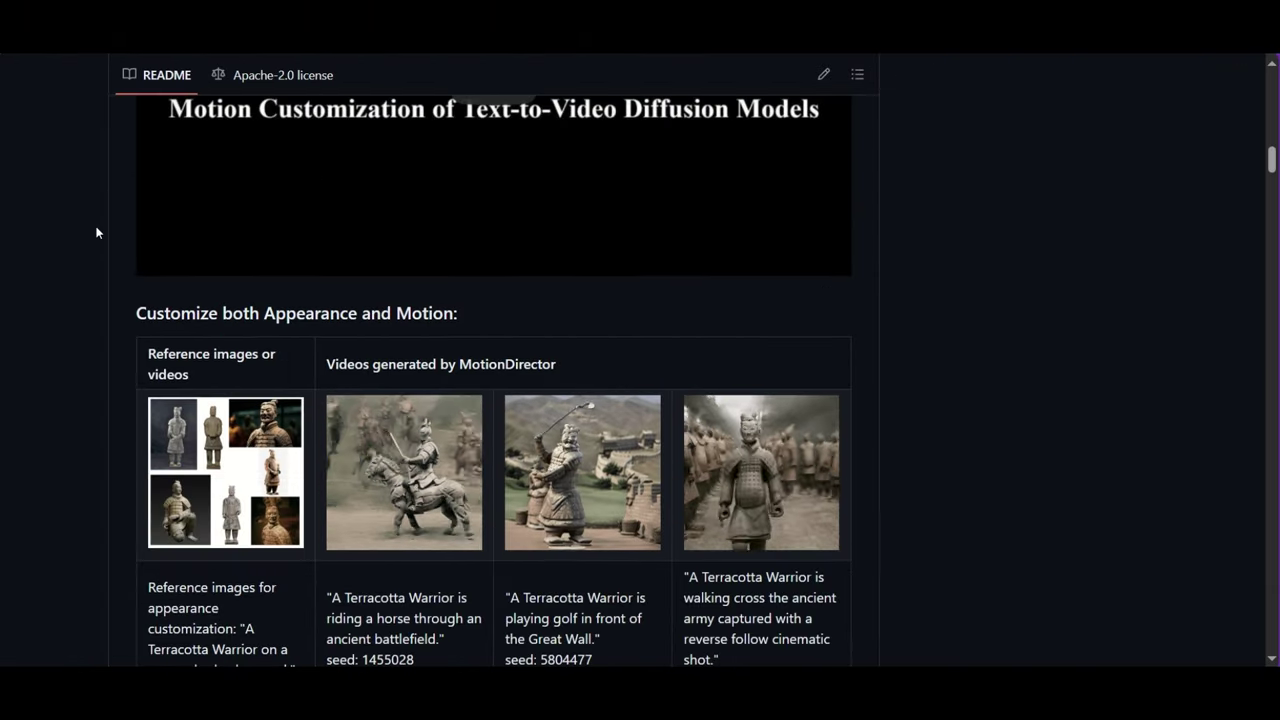
{"action": "scroll", "coordinate": [96, 232], "scroll_direction": "down", "scroll_amount": 5}
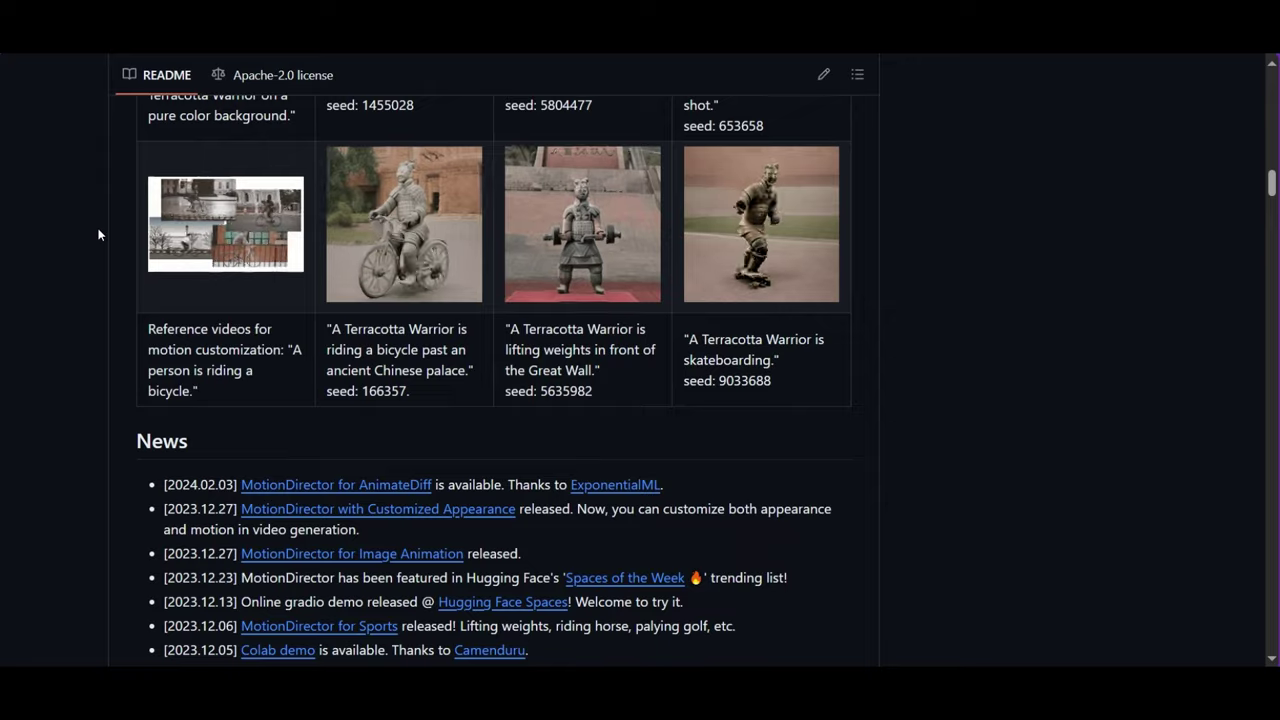
{"action": "scroll", "coordinate": [98, 235], "scroll_direction": "down", "scroll_amount": 4}
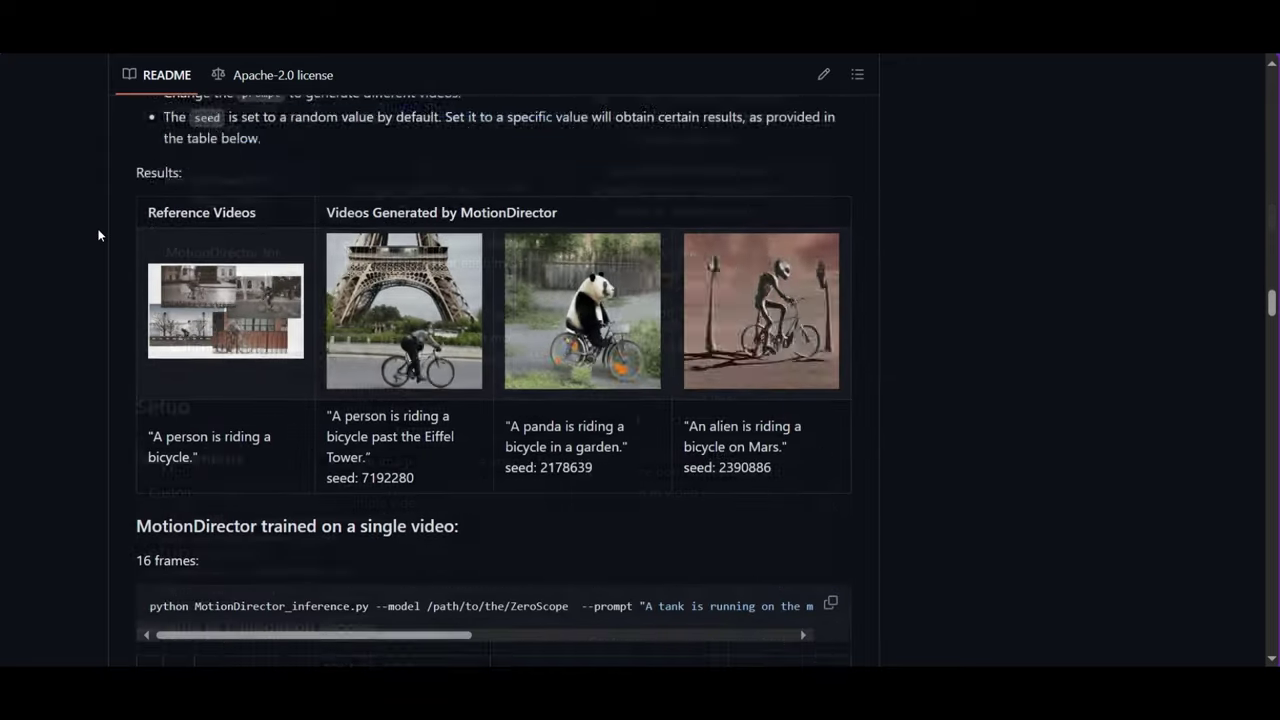
{"action": "scroll", "coordinate": [98, 235], "scroll_direction": "down", "scroll_amount": 2}
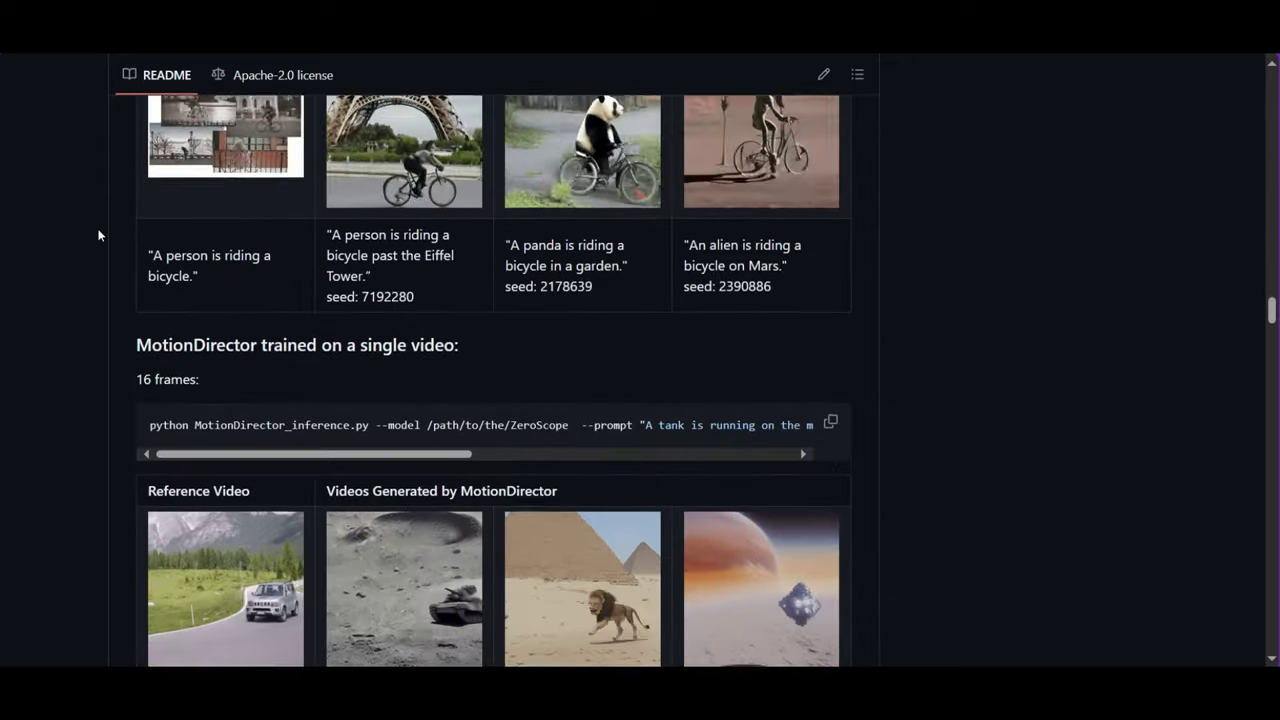
{"action": "scroll", "coordinate": [98, 235], "scroll_direction": "down", "scroll_amount": 6}
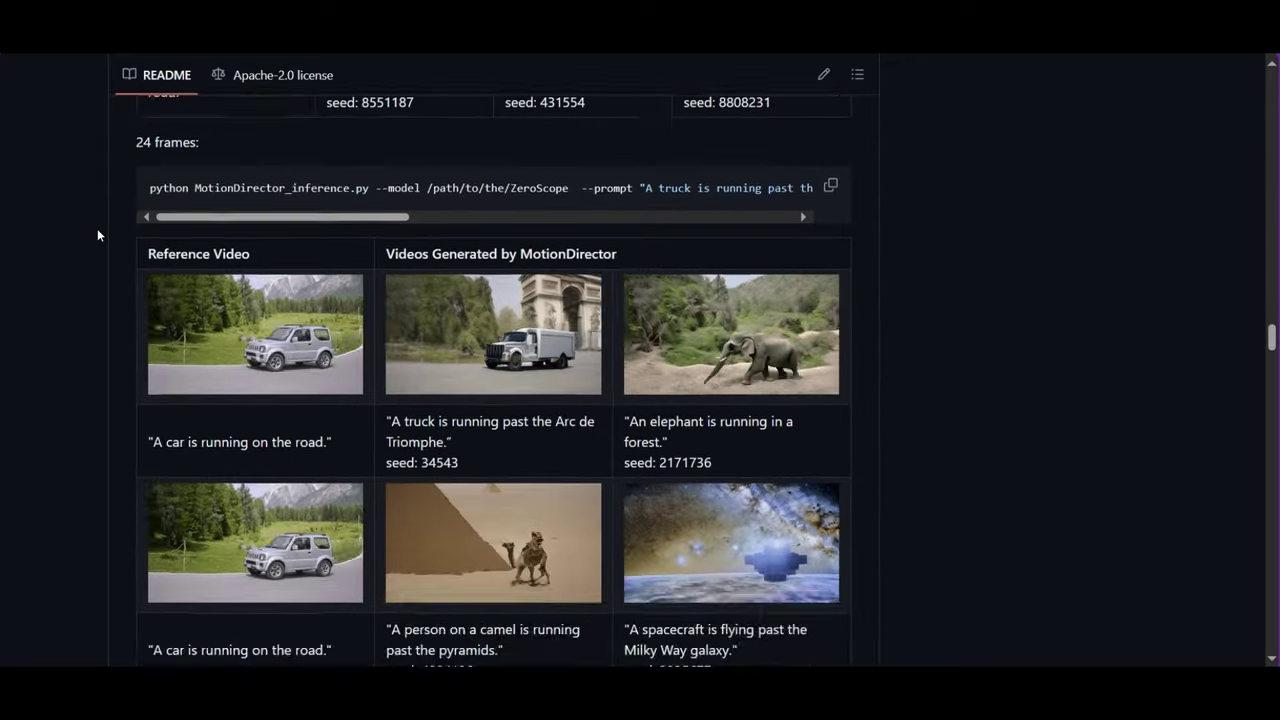
{"action": "scroll", "coordinate": [97, 235], "scroll_direction": "down", "scroll_amount": 2}
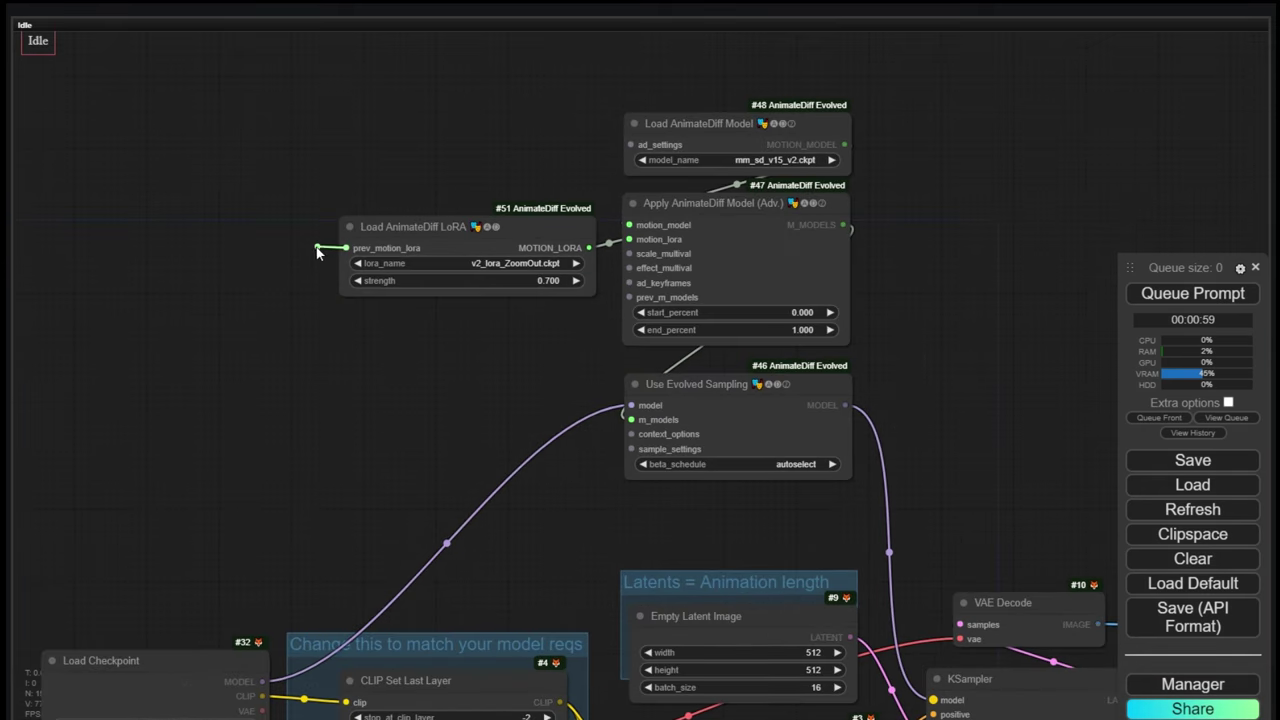
Add a second Load AnimateDiff LoRA node feeding the first one's prev_motion_lora input, using v2_lora_RollingAnticlockwise.ckpt.
{"action": "left_click_drag", "start_coordinate": [230, 258], "coordinate": [367, 129]}
{"action": "scroll", "coordinate": [515, 160], "scroll_direction": "up", "scroll_amount": 2}
{"action": "scroll", "coordinate": [515, 160], "scroll_direction": "down", "scroll_amount": 1}
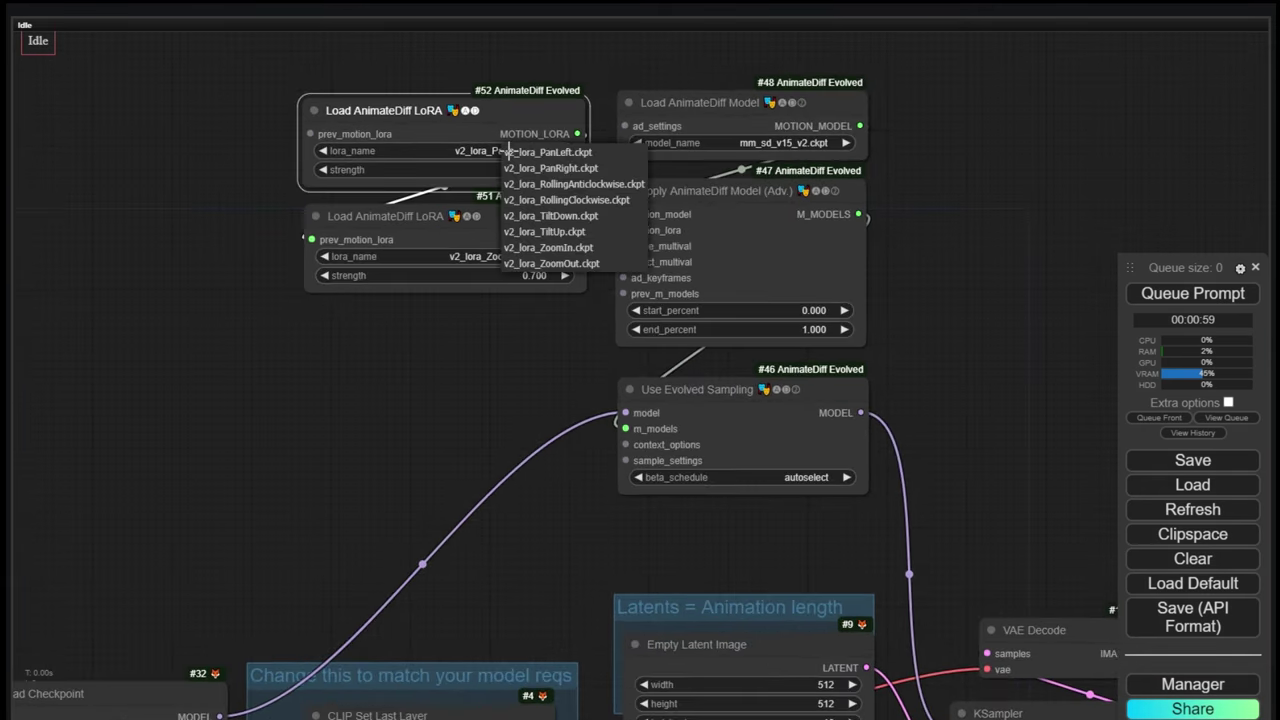
{"action": "left_click", "coordinate": [583, 190]}
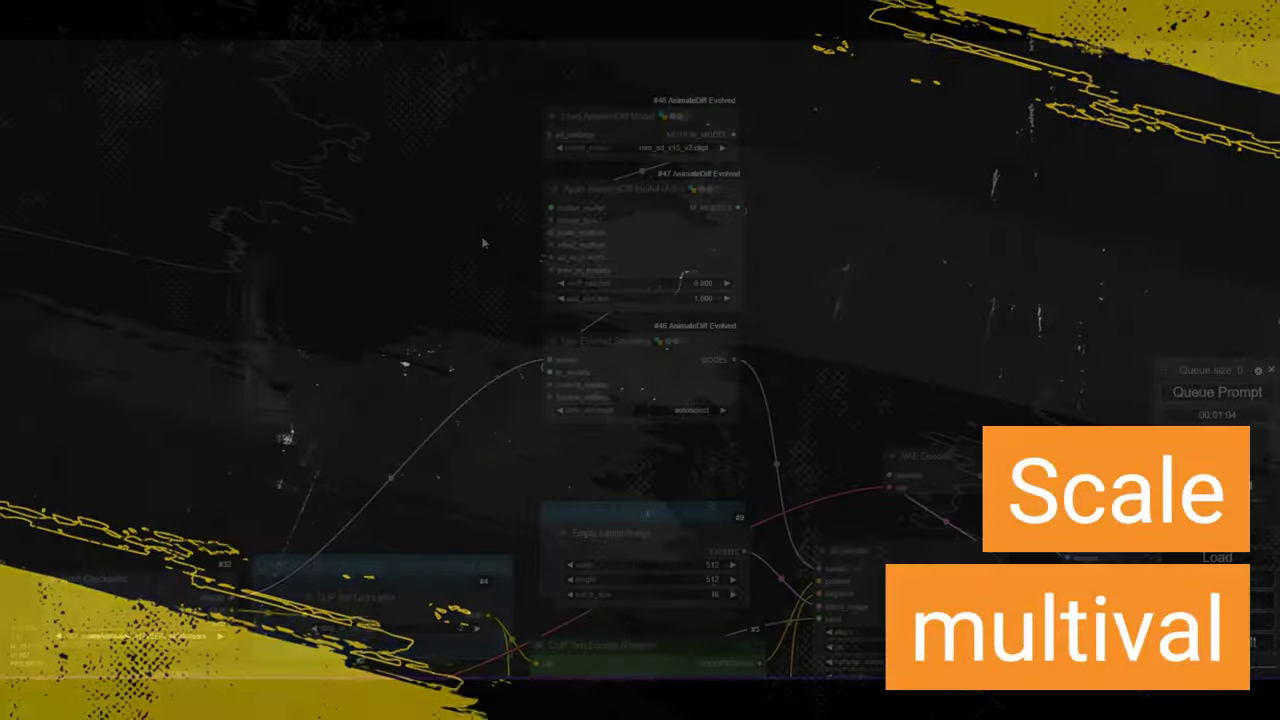
Add Multival Scaled Mask and Multival Dynamic nodes, with Multival Dynamic feeding the scale_multival input of Apply AnimateDiff Model (Adv.).
{"action": "left_click_drag", "start_coordinate": [483, 243], "coordinate": [512, 188]}
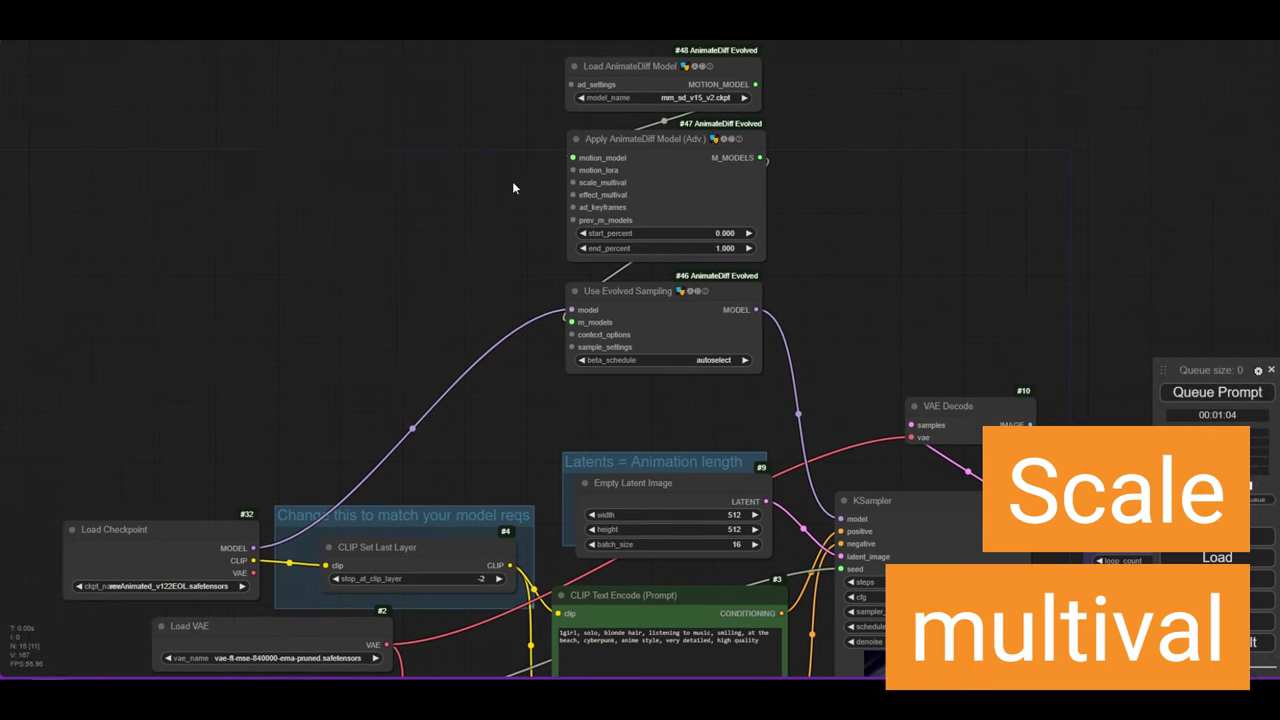
{"action": "scroll", "coordinate": [563, 176], "scroll_direction": "up", "scroll_amount": 1}
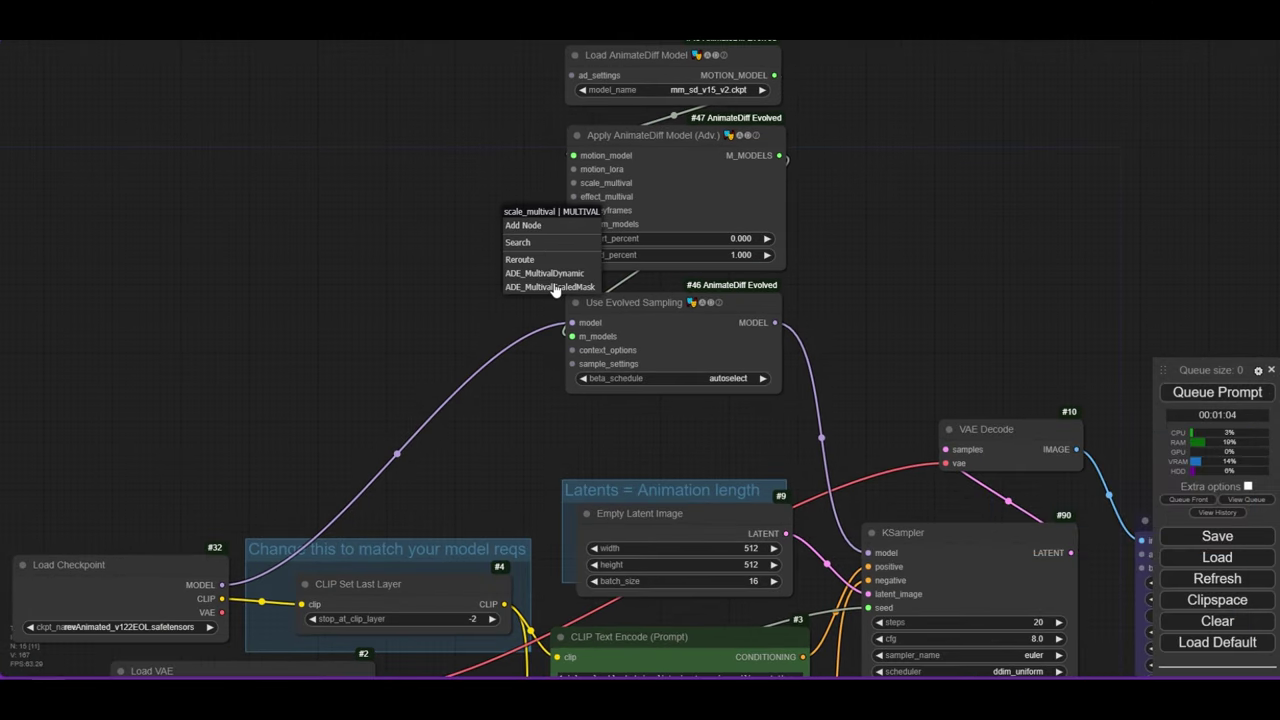
{"action": "left_click_drag", "start_coordinate": [341, 212], "coordinate": [377, 208]}
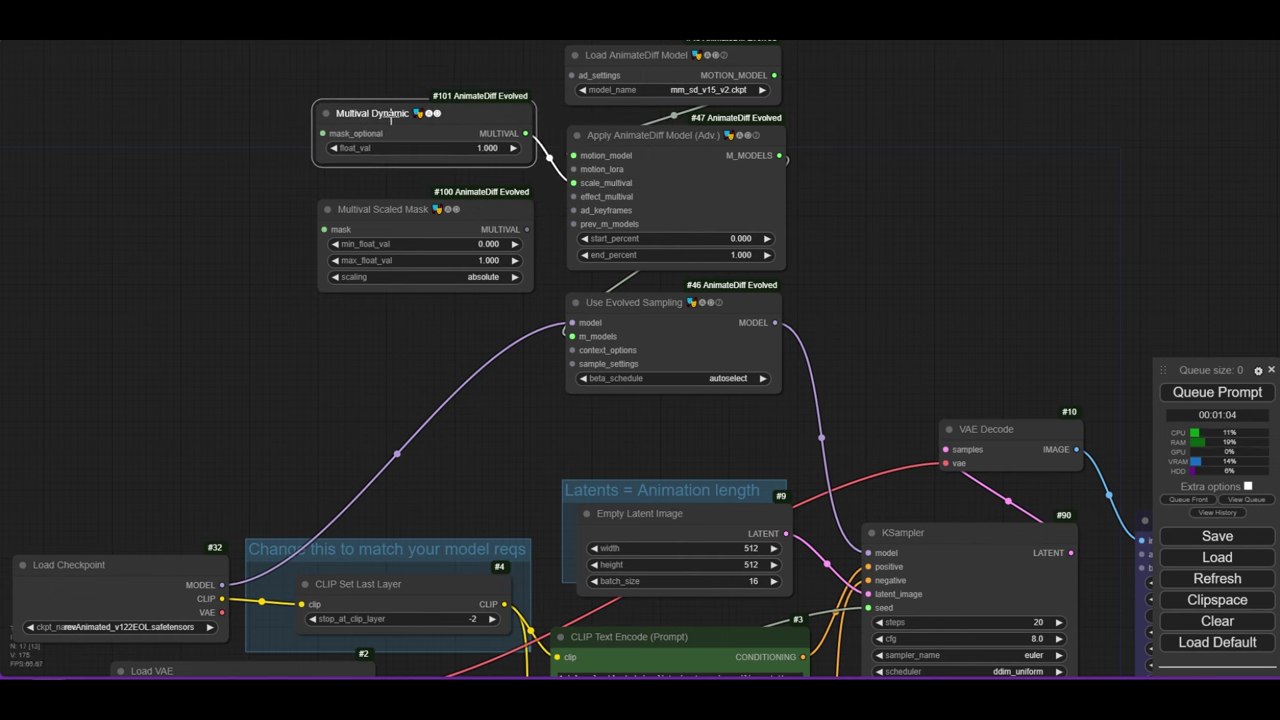
{"action": "left_click", "coordinate": [552, 193]}
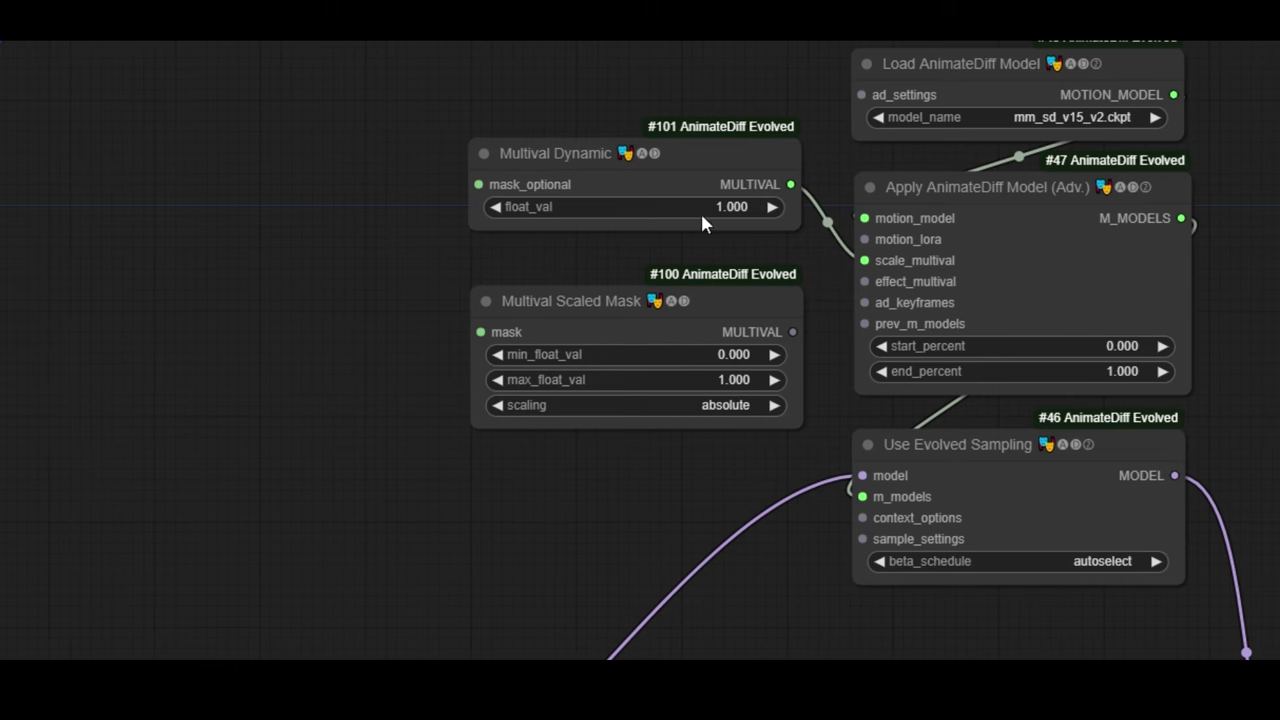
Try a float_val of 1.2 in Multival Dynamic, queue the prompt and compare the video with the earlier one.
{"action": "left_click", "coordinate": [740, 205]}
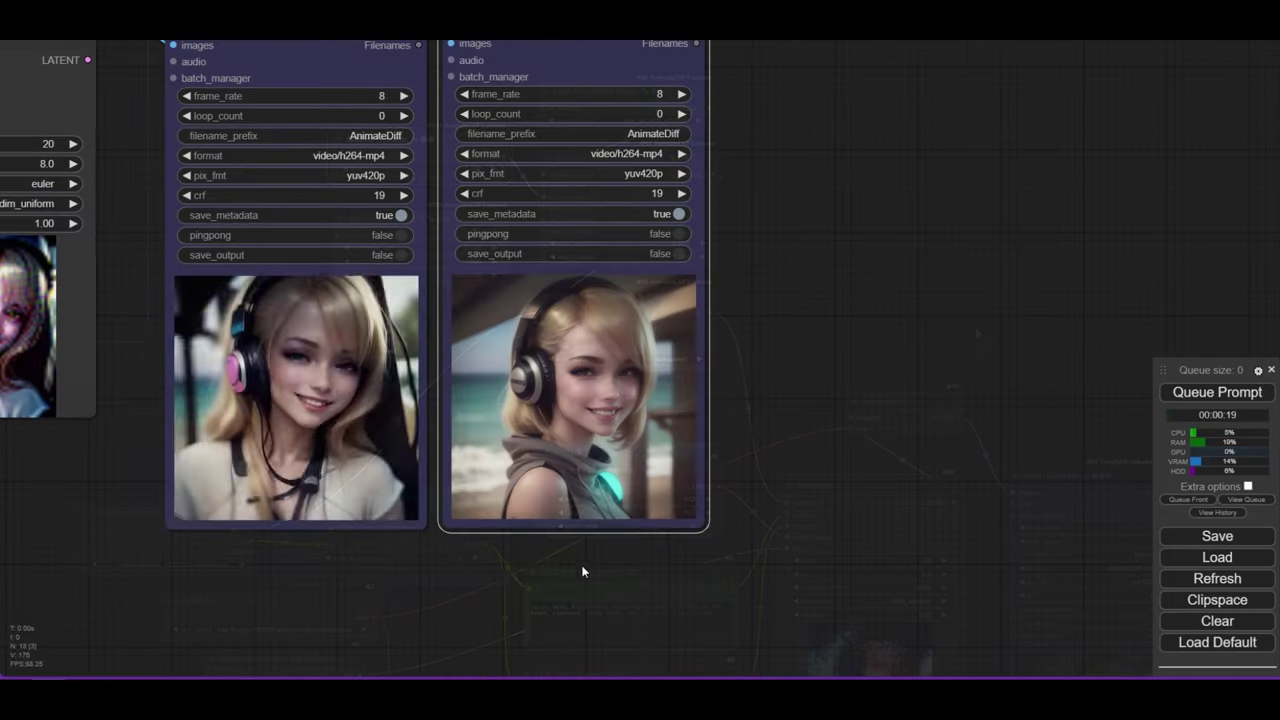
{"action": "left_click_drag", "start_coordinate": [531, 575], "coordinate": [683, 594]}
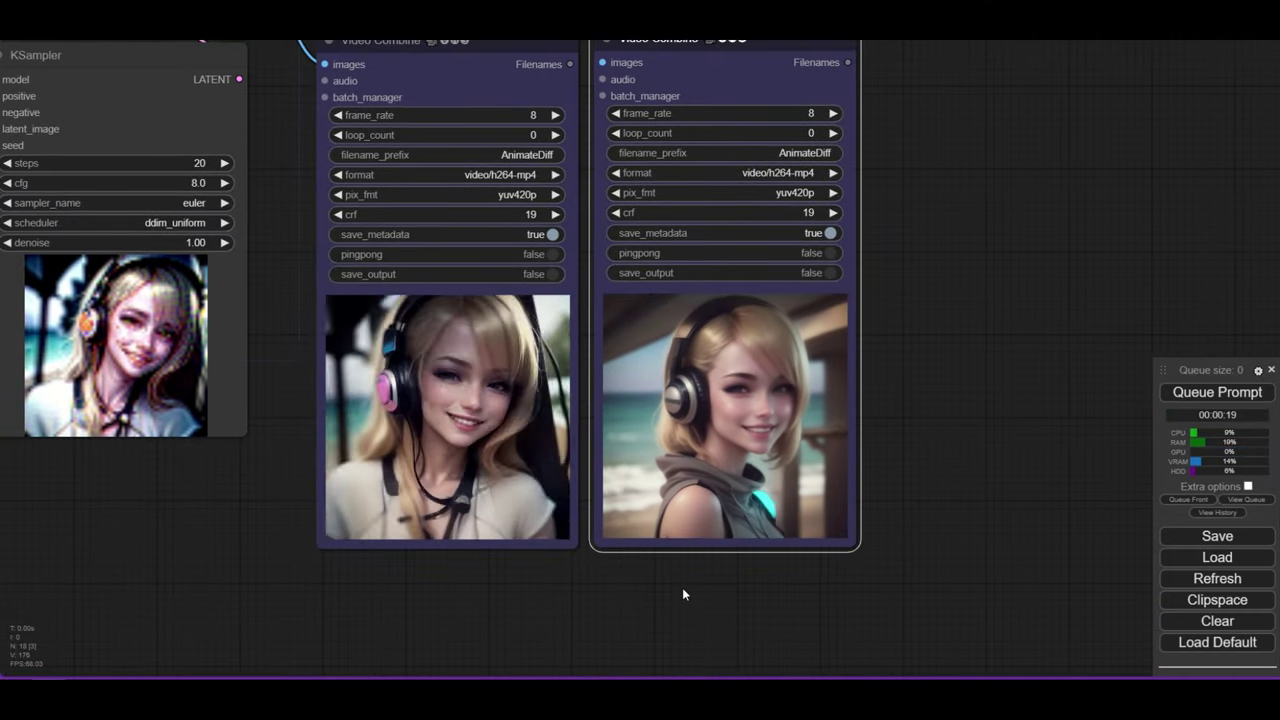
{"action": "scroll", "coordinate": [683, 594], "scroll_direction": "down", "scroll_amount": 5}
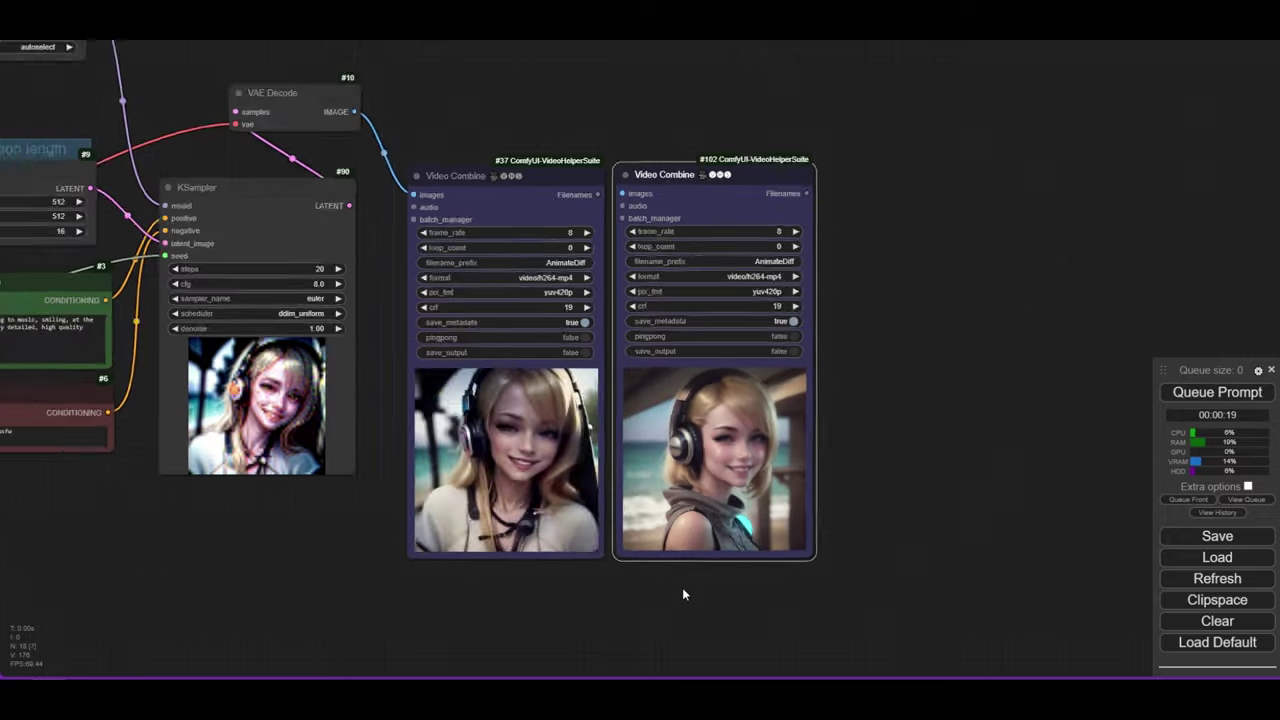
{"action": "scroll", "coordinate": [683, 594], "scroll_direction": "down", "scroll_amount": 4}
{"action": "left_click_drag", "start_coordinate": [509, 280], "coordinate": [629, 337]}
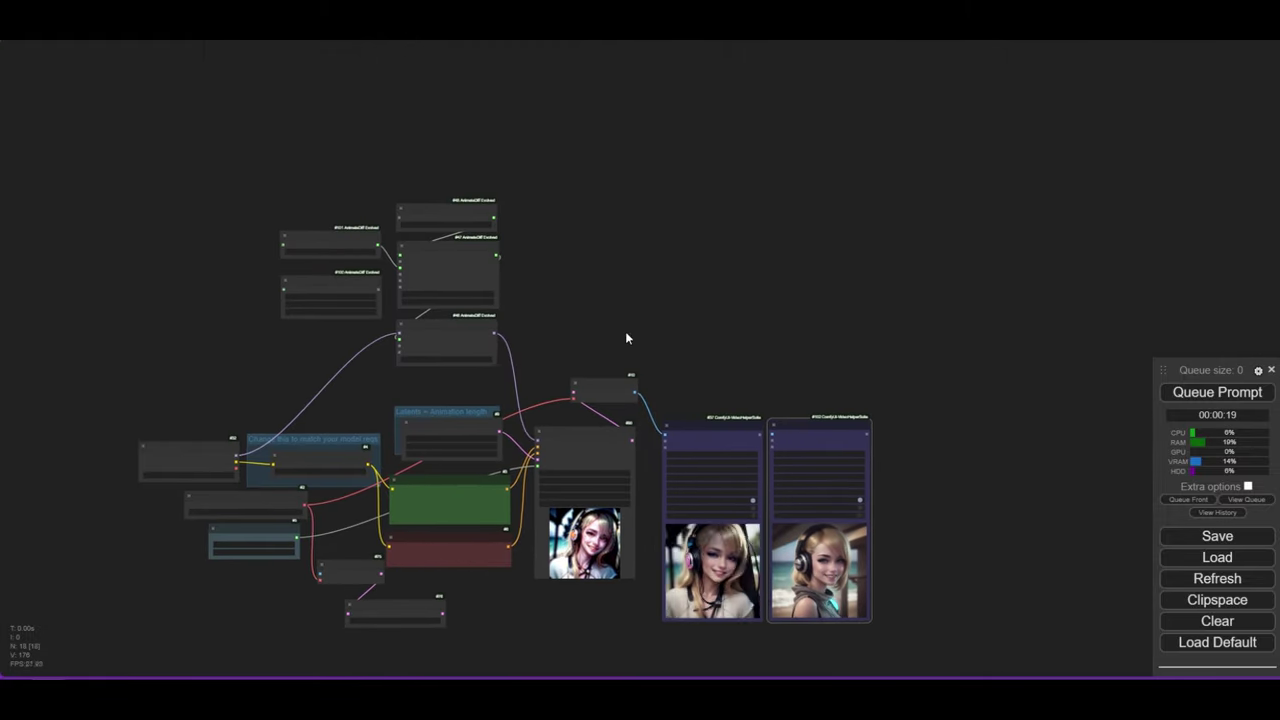
Try a float_val of 1.6 in Multival Dynamic, queue the prompt and compare the video previews.
{"action": "left_click_drag", "start_coordinate": [415, 281], "coordinate": [571, 338]}
{"action": "scroll", "coordinate": [470, 310], "scroll_direction": "up", "scroll_amount": 10}
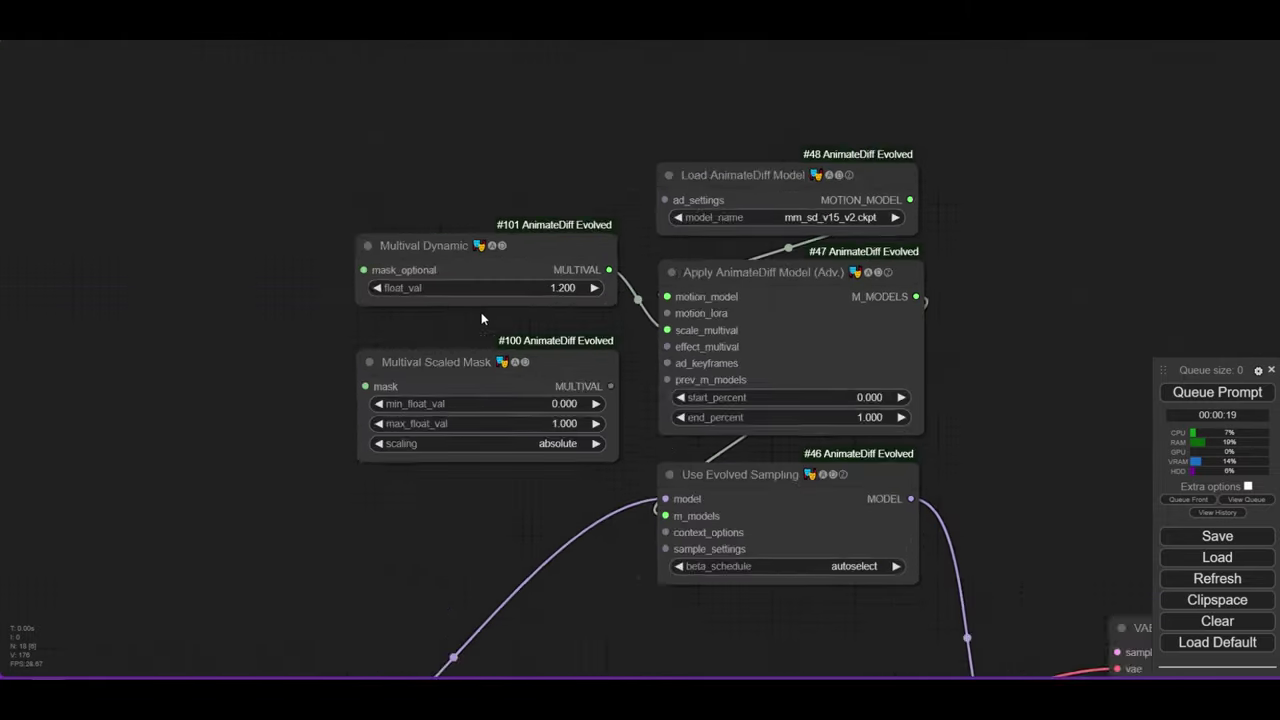
{"action": "type", "text": "1.6"}
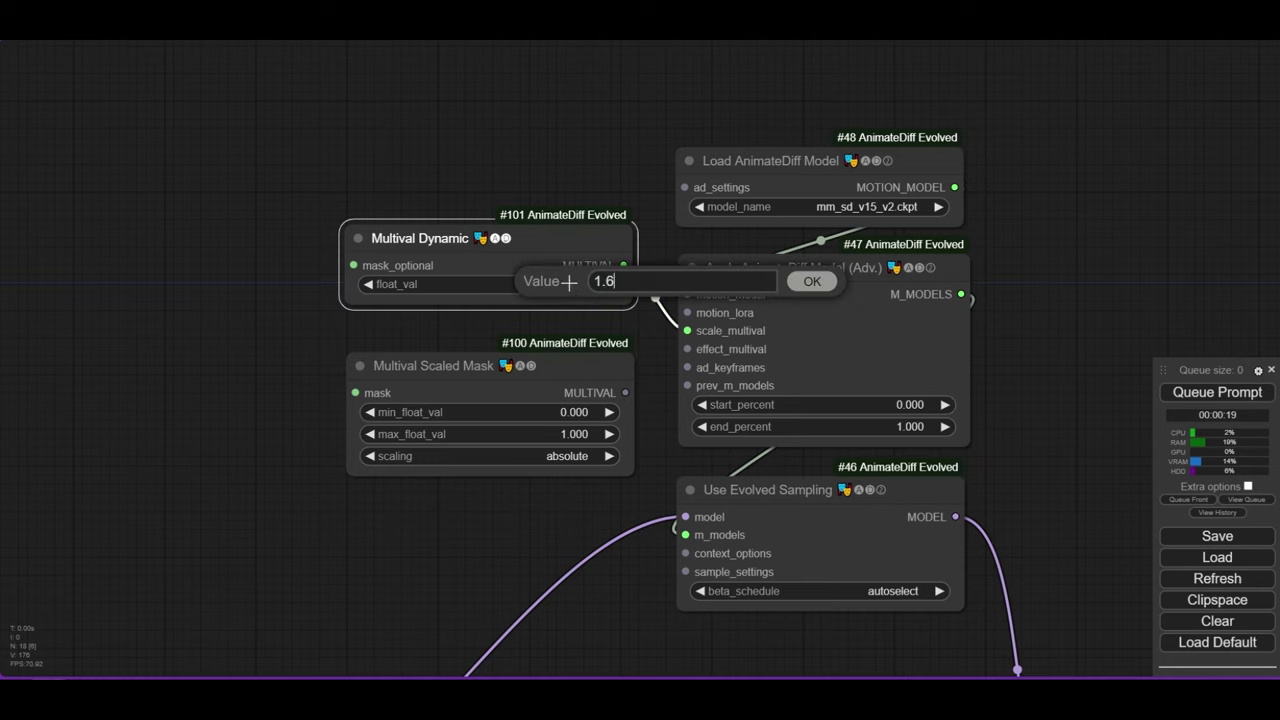
{"action": "key", "text": "Return"}
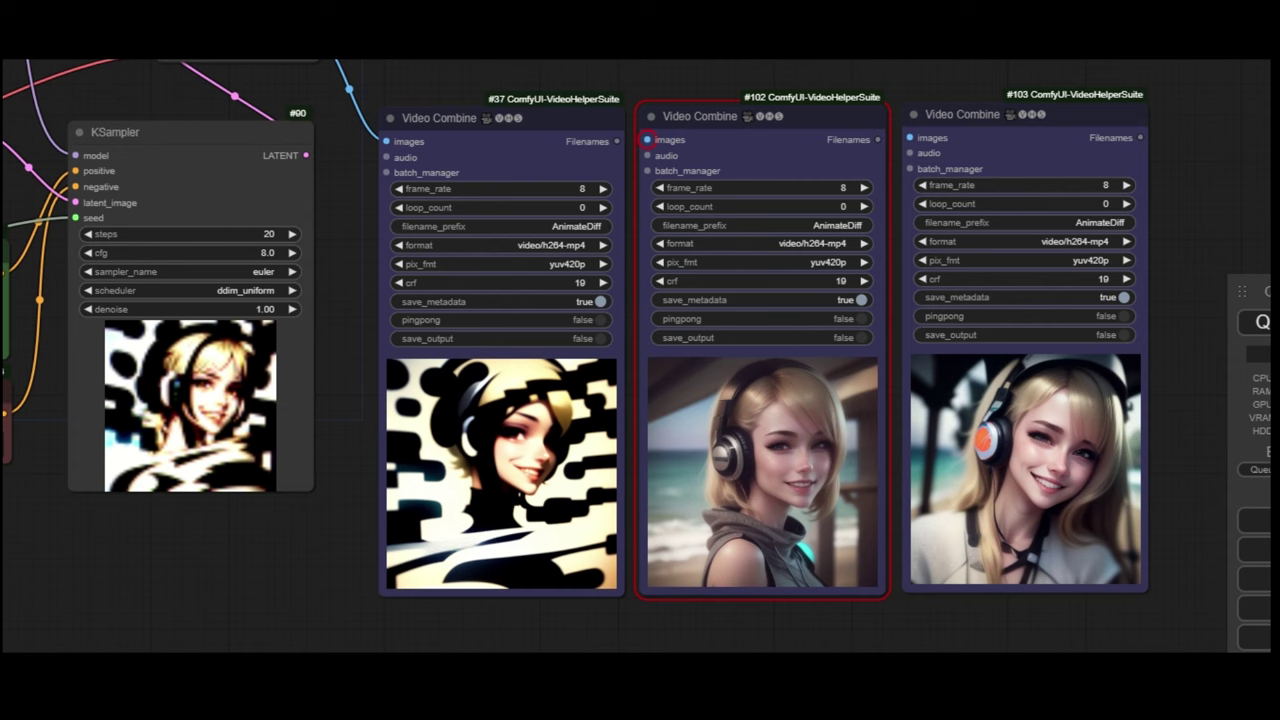
{"action": "scroll", "coordinate": [640, 330], "scroll_direction": "down", "scroll_amount": 1}
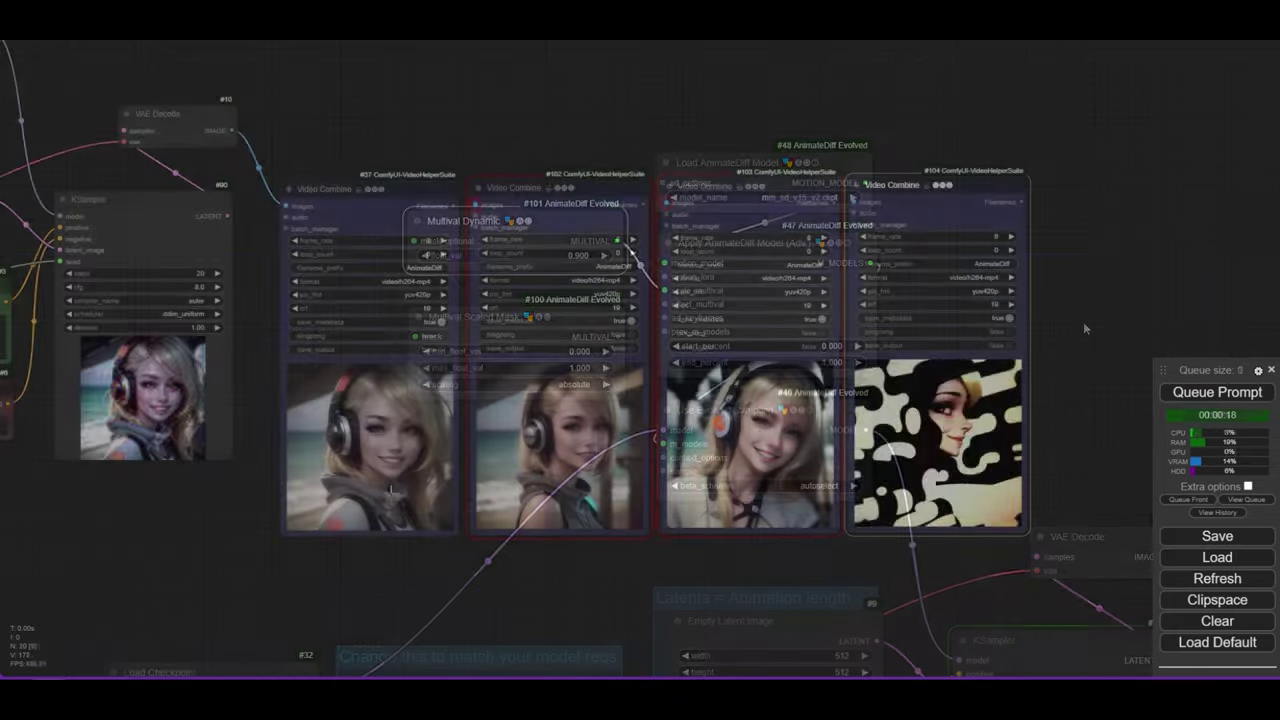
{"action": "scroll", "coordinate": [389, 476], "scroll_direction": "up", "scroll_amount": 5}
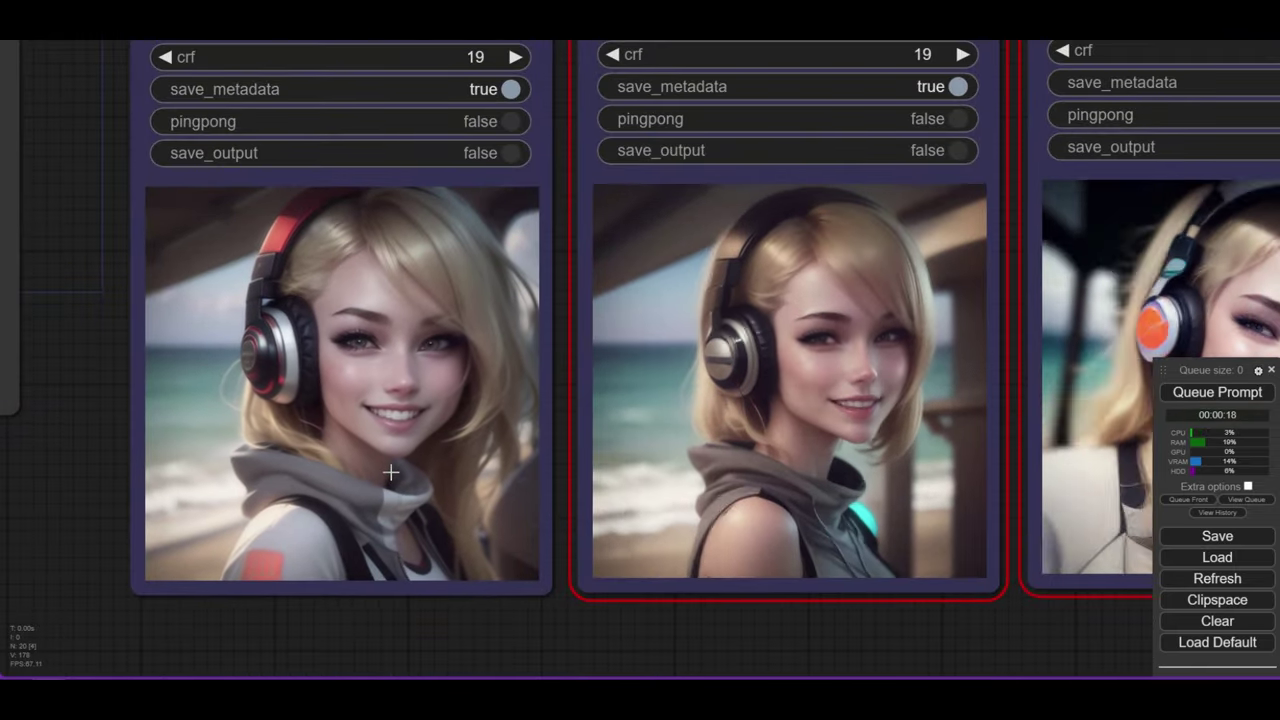
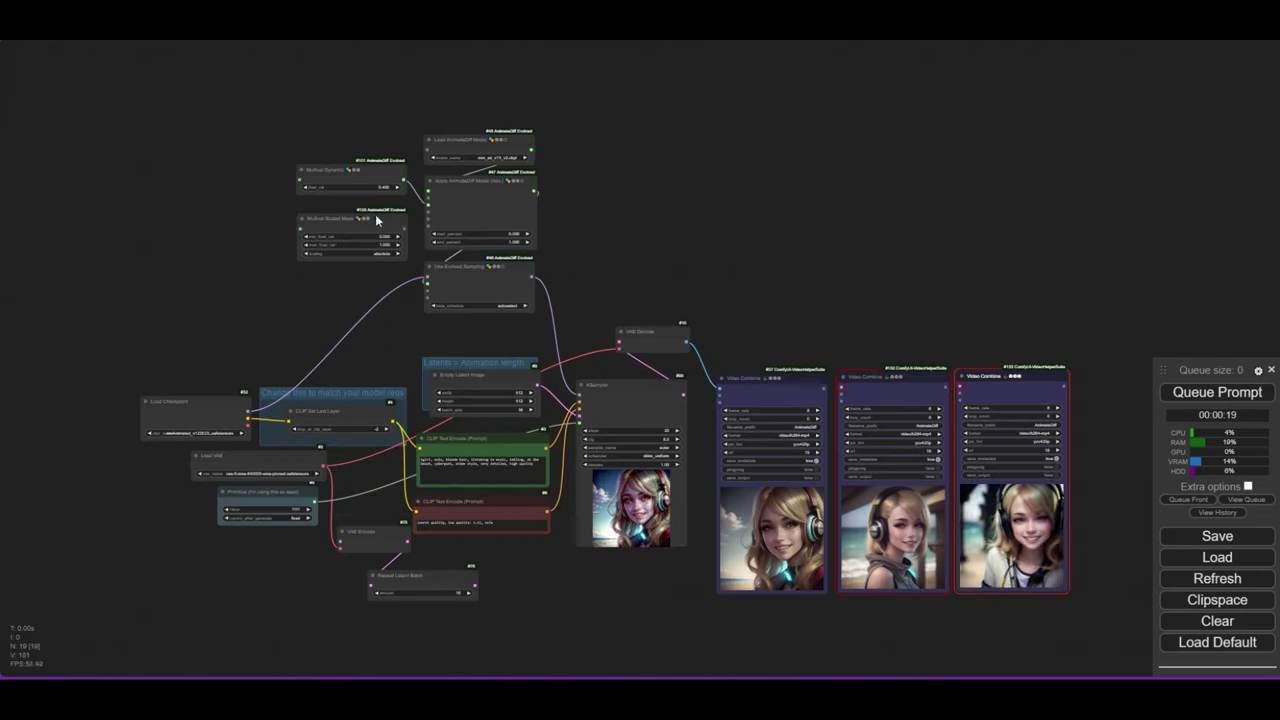
Set the float_val of the Multival Dynamic node to 1.
{"action": "scroll", "coordinate": [372, 216], "scroll_direction": "up", "scroll_amount": 5}
{"action": "left_click", "coordinate": [407, 176]}
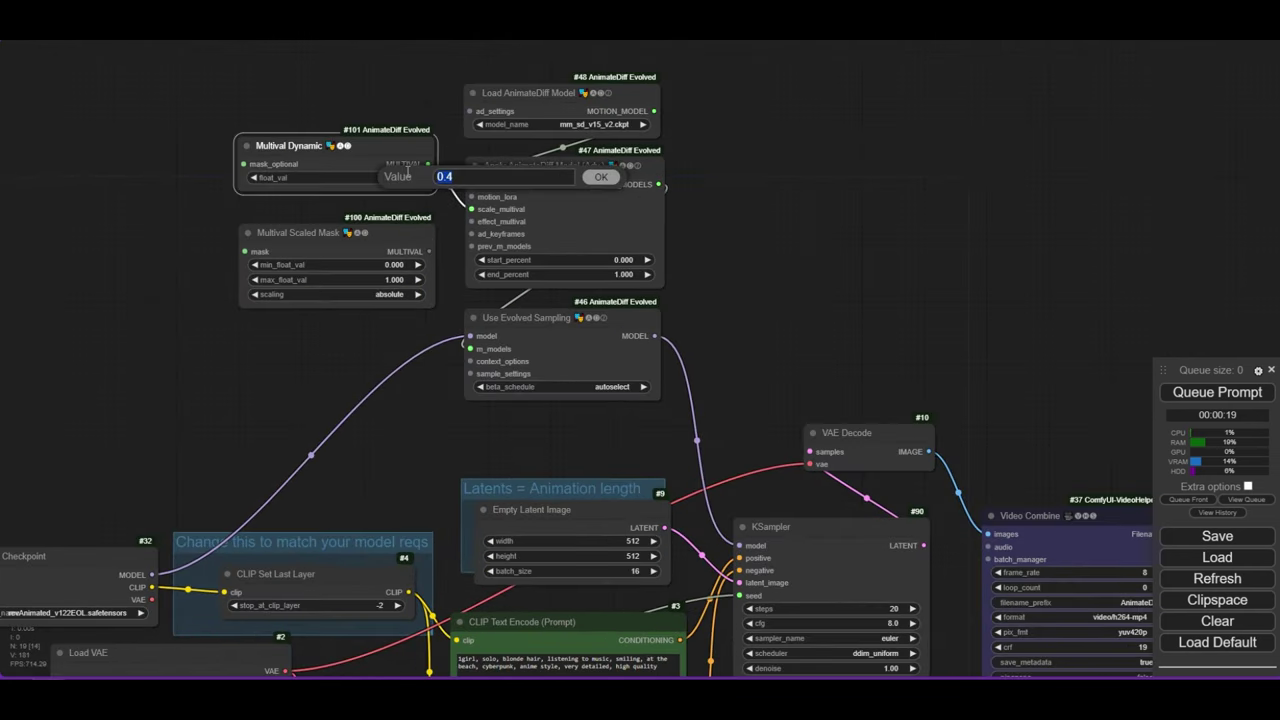
{"action": "type", "text": "1"}
{"action": "key", "text": "Return"}
{"action": "scroll", "coordinate": [999, 353], "scroll_direction": "down", "scroll_amount": 2}
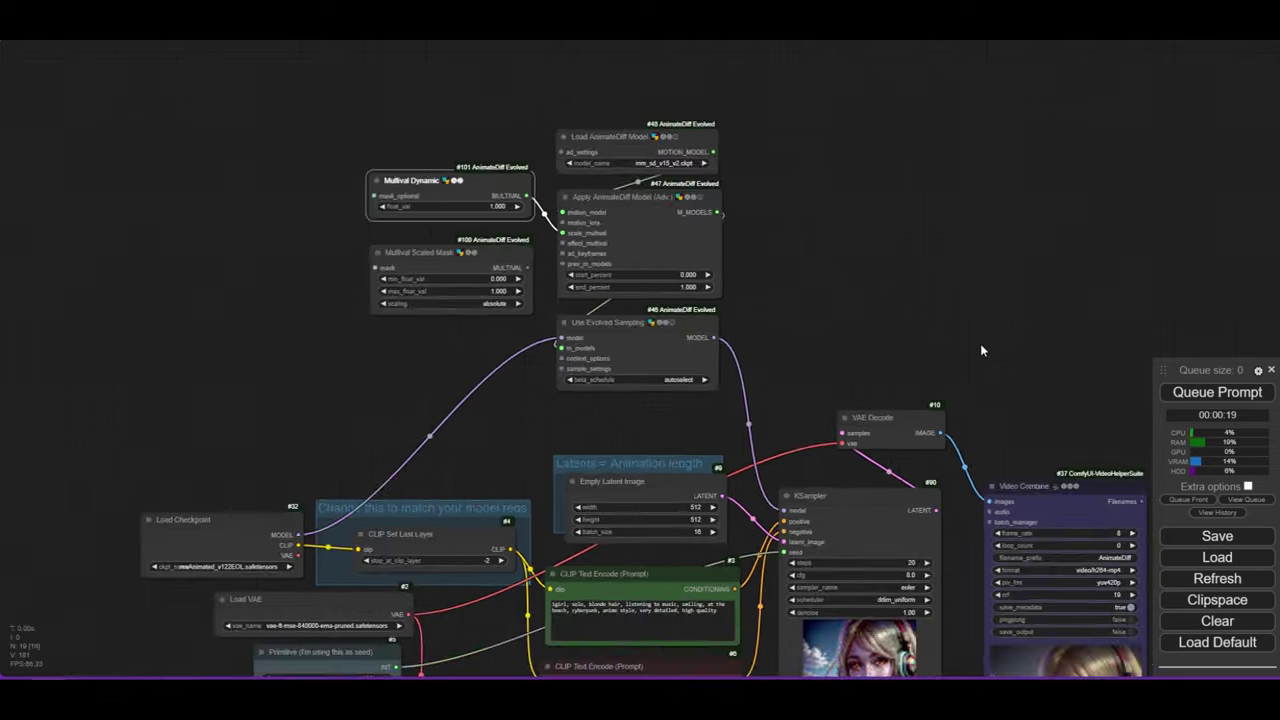
Add a Preview Image node fed by the IMAGE output of VAE Decode.
{"action": "left_click_drag", "start_coordinate": [983, 349], "coordinate": [595, 268]}
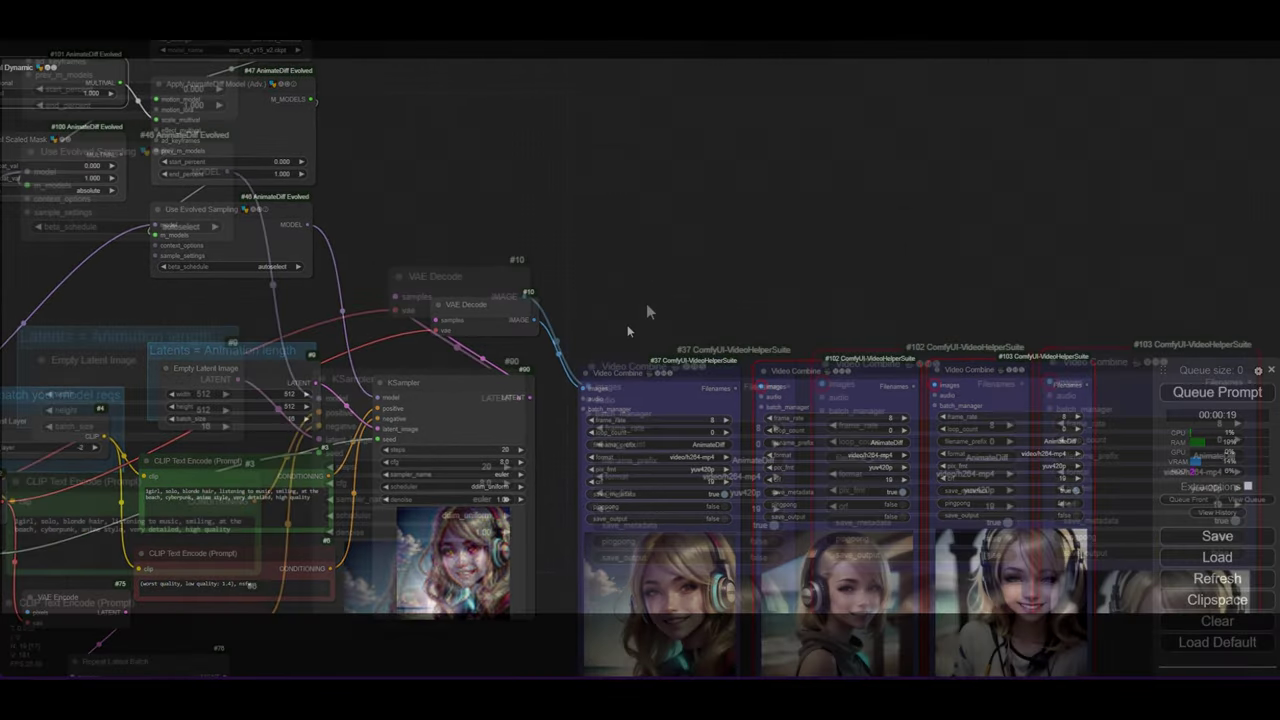
{"action": "left_click_drag", "start_coordinate": [524, 296], "coordinate": [641, 222]}
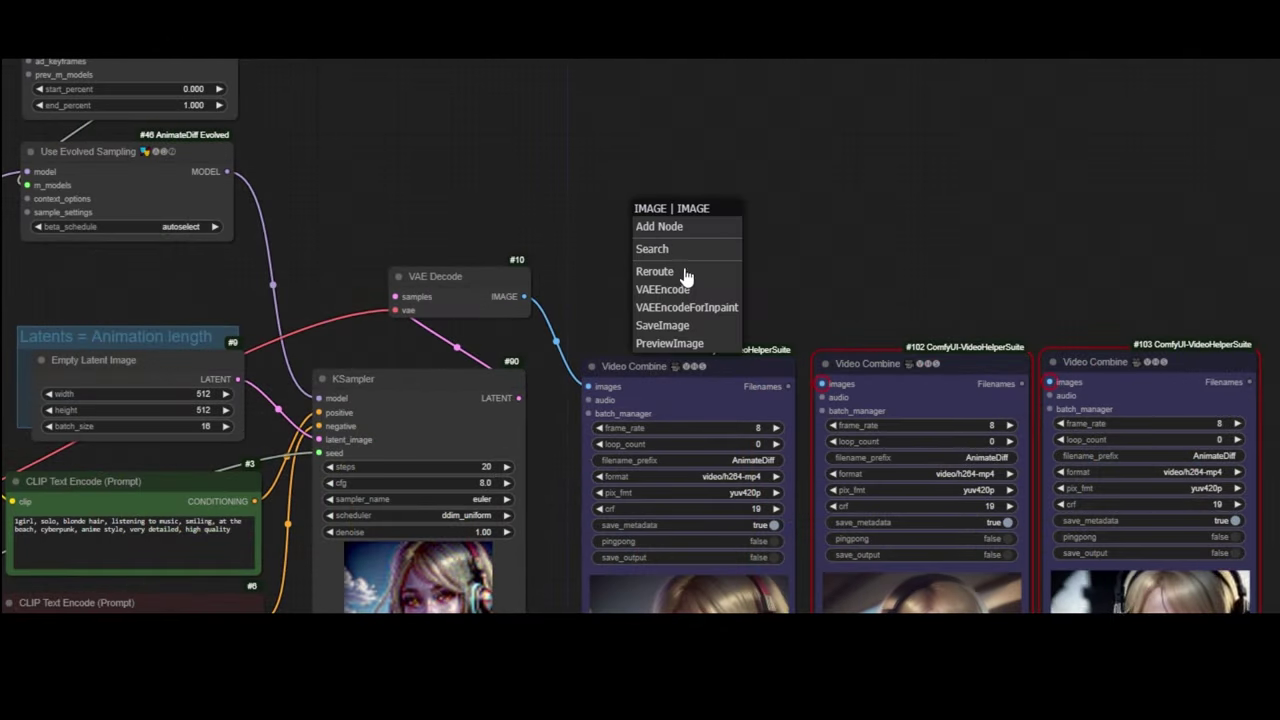
{"action": "left_click", "coordinate": [669, 343]}
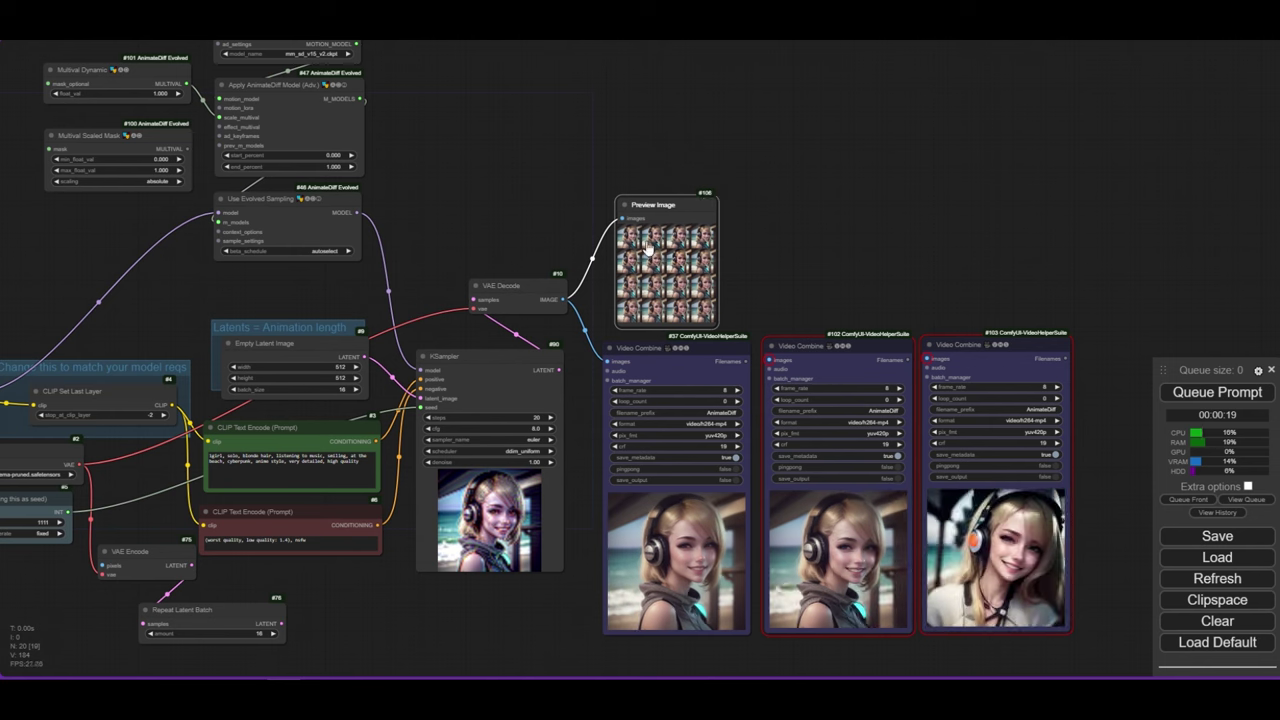
Enlarge the first generated frame in the Preview Image node and copy it to the clipspace.
{"action": "left_click", "coordinate": [627, 244]}
{"action": "scroll", "coordinate": [627, 244], "scroll_direction": "up", "scroll_amount": 5}
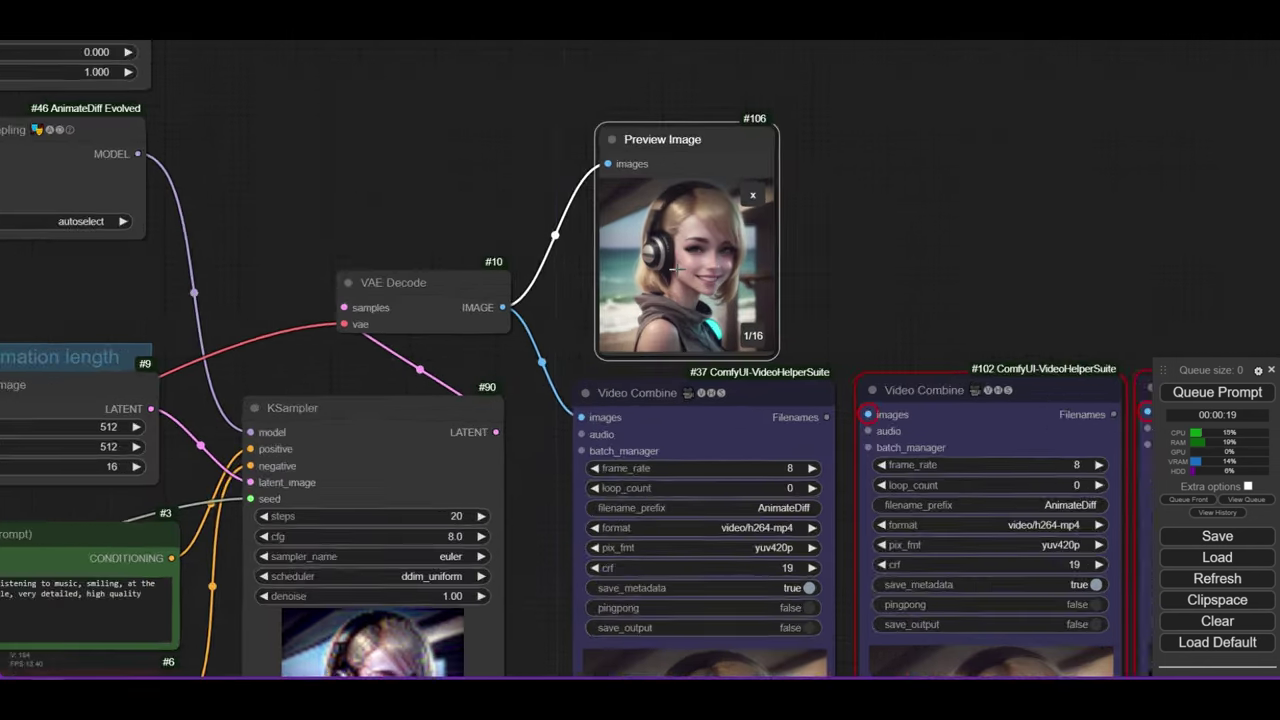
{"action": "right_click", "coordinate": [688, 240]}
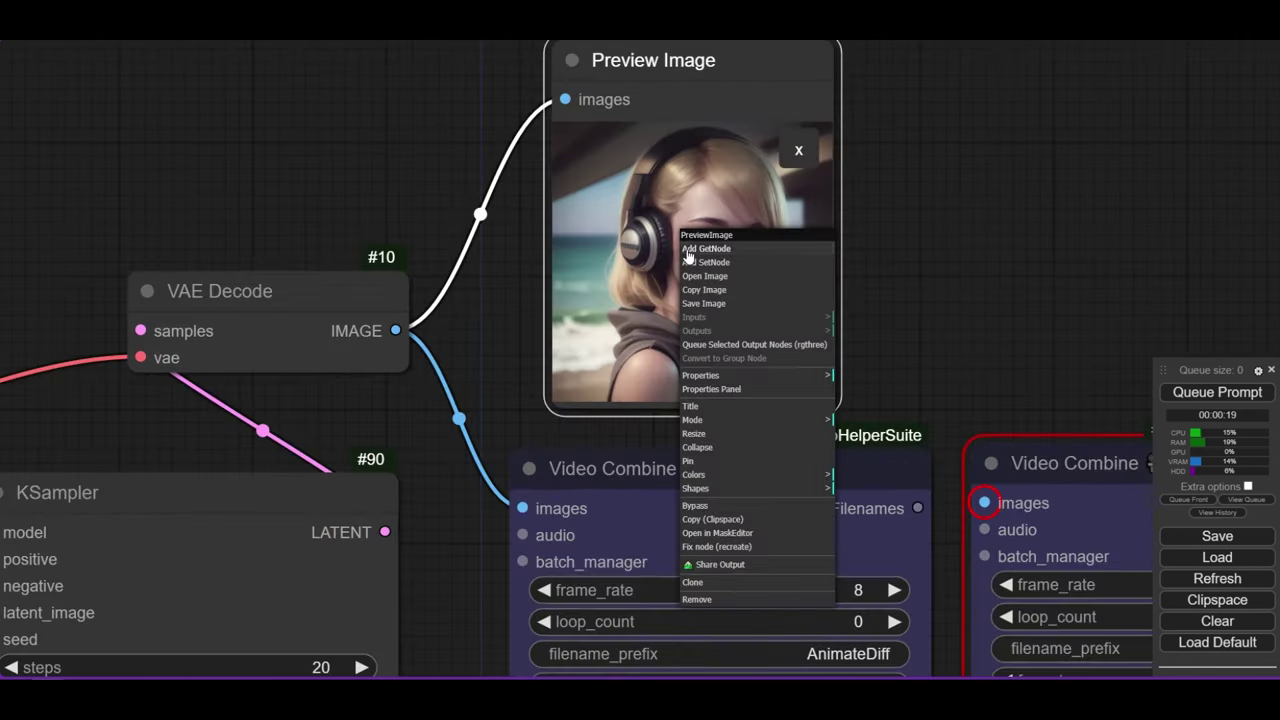
{"action": "left_click", "coordinate": [726, 521]}
Add a Load Image node in the empty area beside the Multival nodes and paste the clipspace frame into it.
{"action": "scroll", "coordinate": [733, 480], "scroll_direction": "down", "scroll_amount": 2}
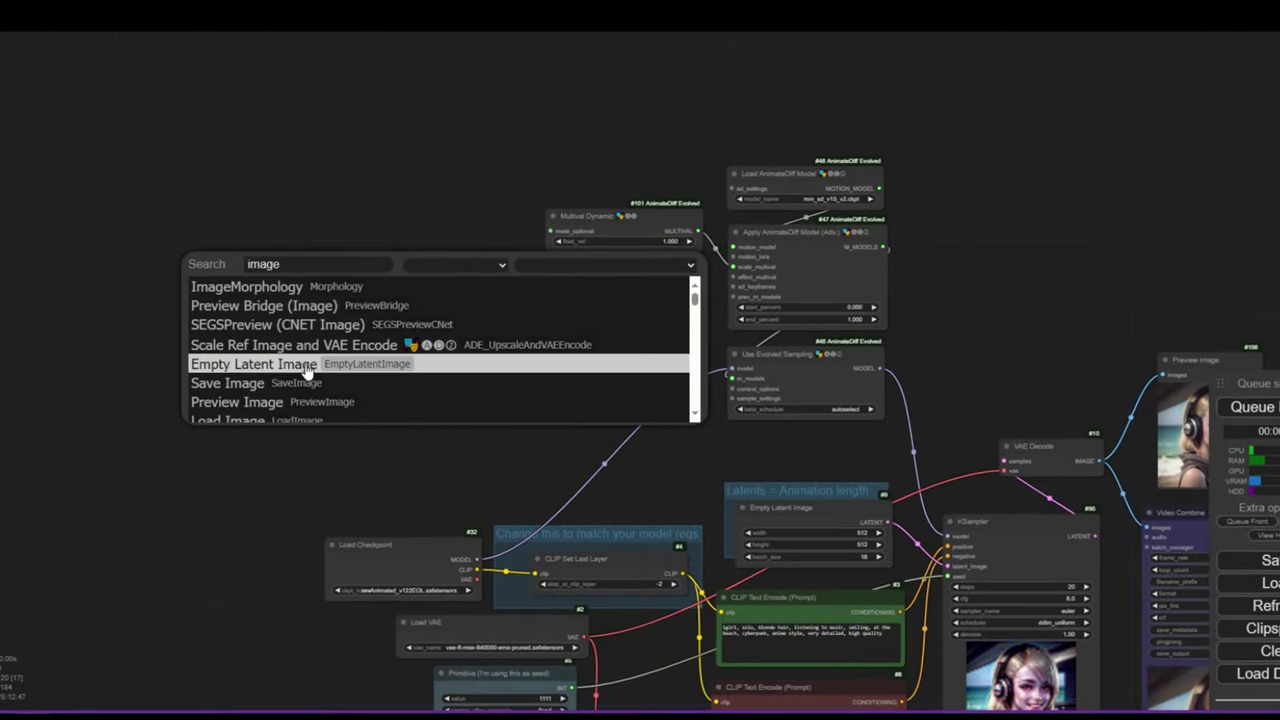
{"action": "scroll", "coordinate": [270, 405], "scroll_direction": "down", "scroll_amount": 1}
{"action": "left_click", "coordinate": [249, 414]}
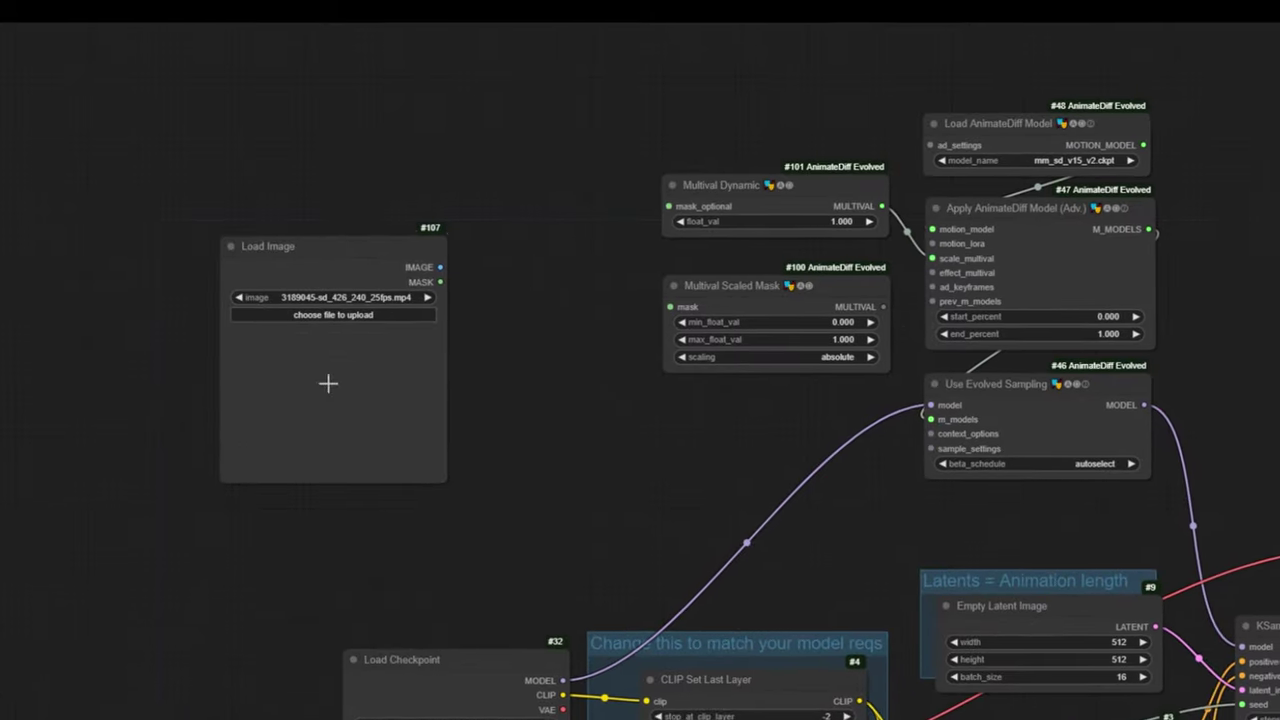
{"action": "right_click", "coordinate": [330, 352]}
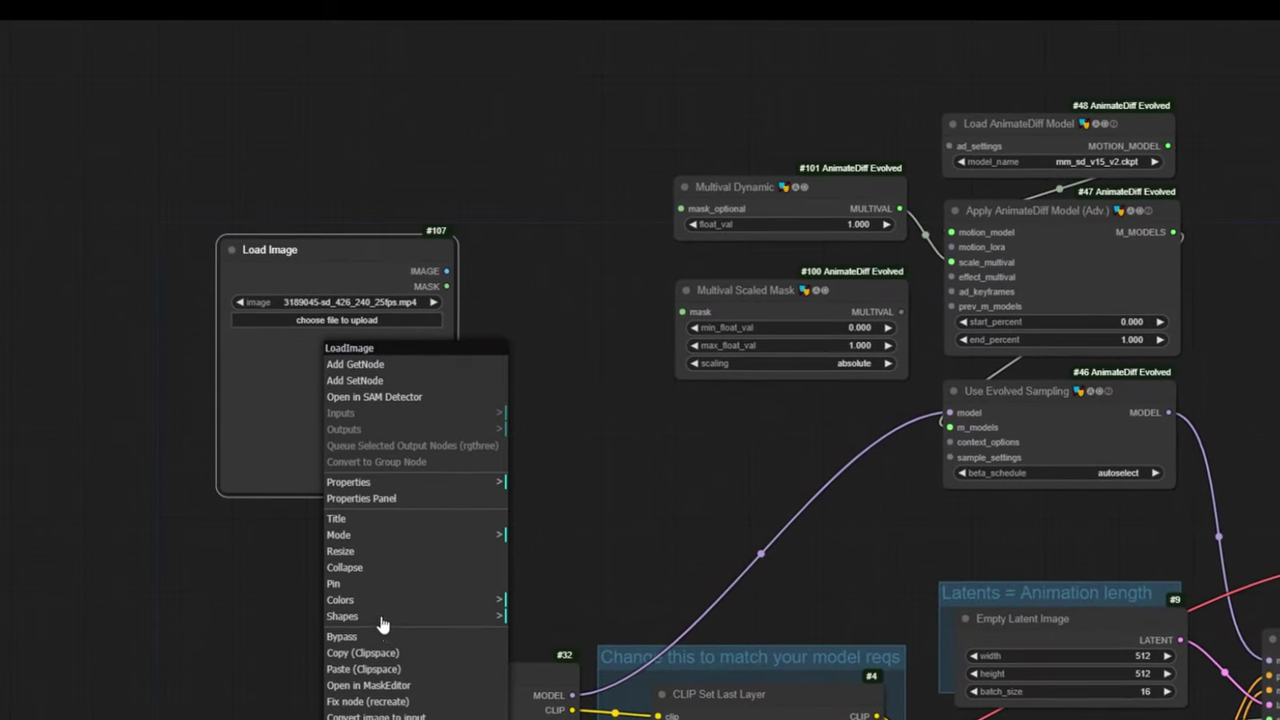
{"action": "left_click", "coordinate": [385, 686]}
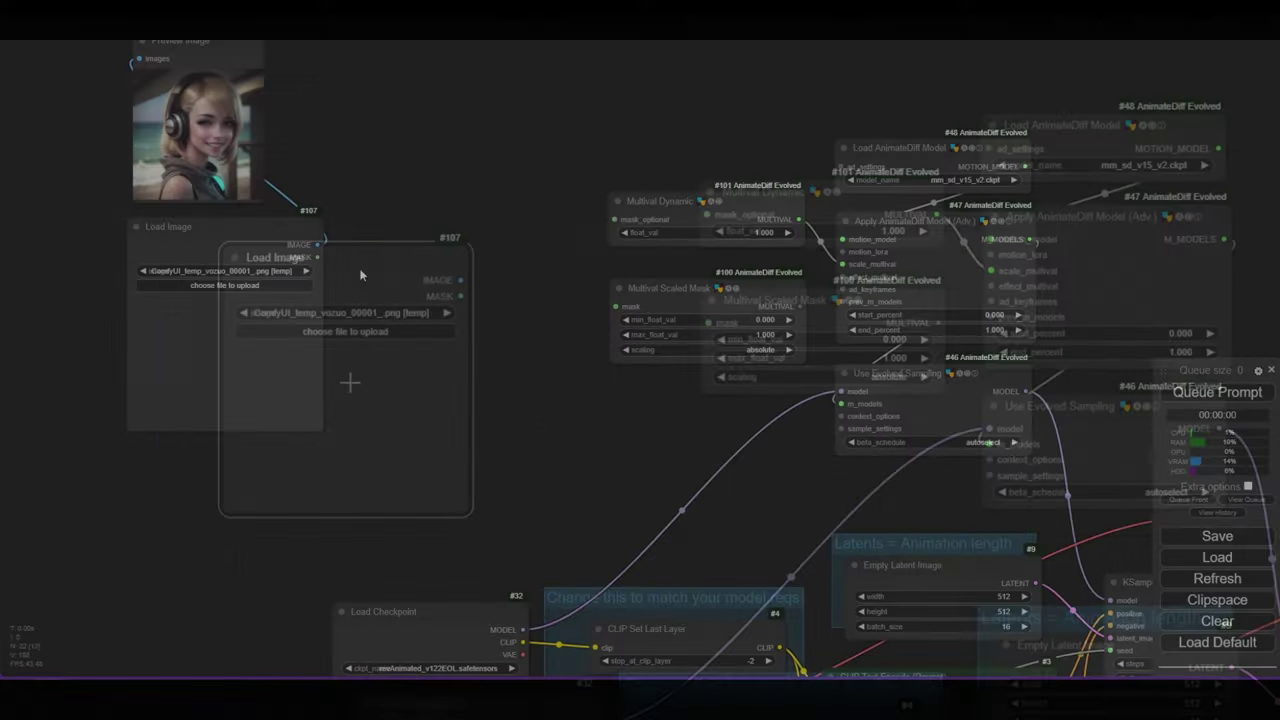
Search the nodes for "coco" and add a OneFormer COCO Segmentor node beside Load Image.
{"action": "double_click", "coordinate": [353, 283]}
{"action": "type", "text": "coco"}
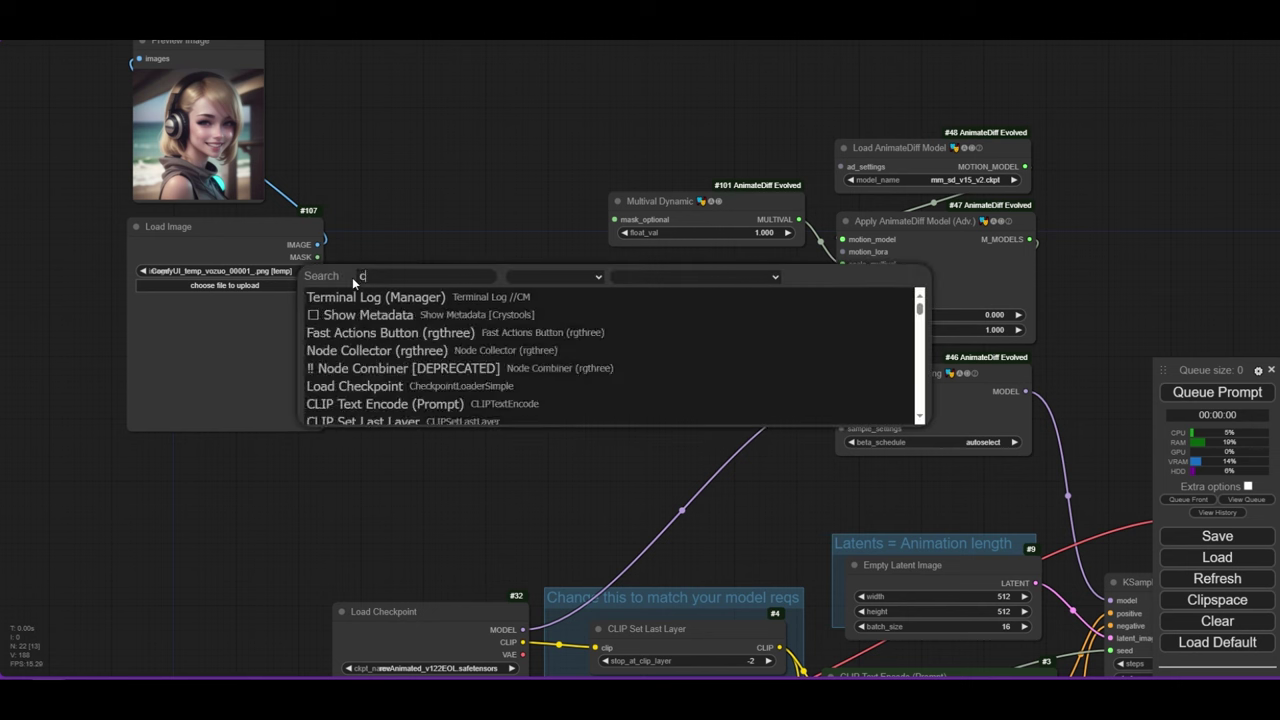
{"action": "left_click", "coordinate": [407, 297]}
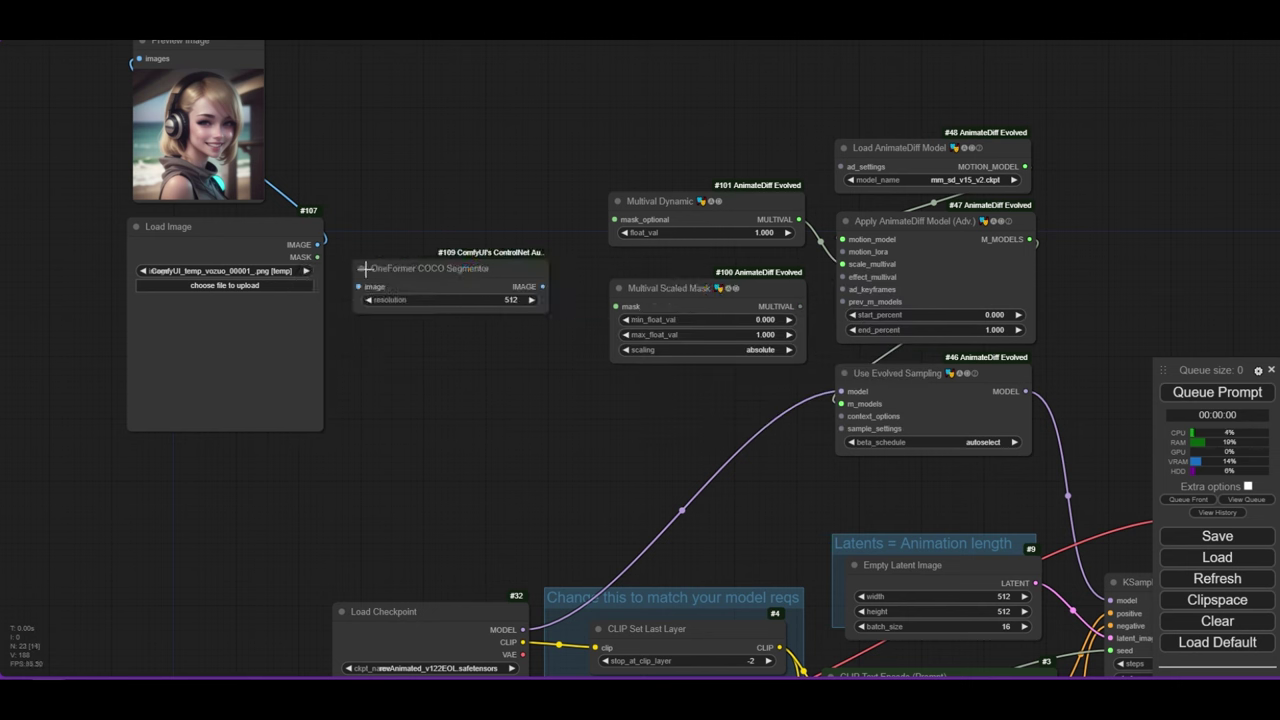
Connect the Load Image output to the OneFormer COCO Segmentor and add a Preview Image node above it for the segmentation.
{"action": "left_click_drag", "start_coordinate": [357, 287], "coordinate": [358, 287]}
{"action": "left_click_drag", "start_coordinate": [426, 163], "coordinate": [420, 145]}
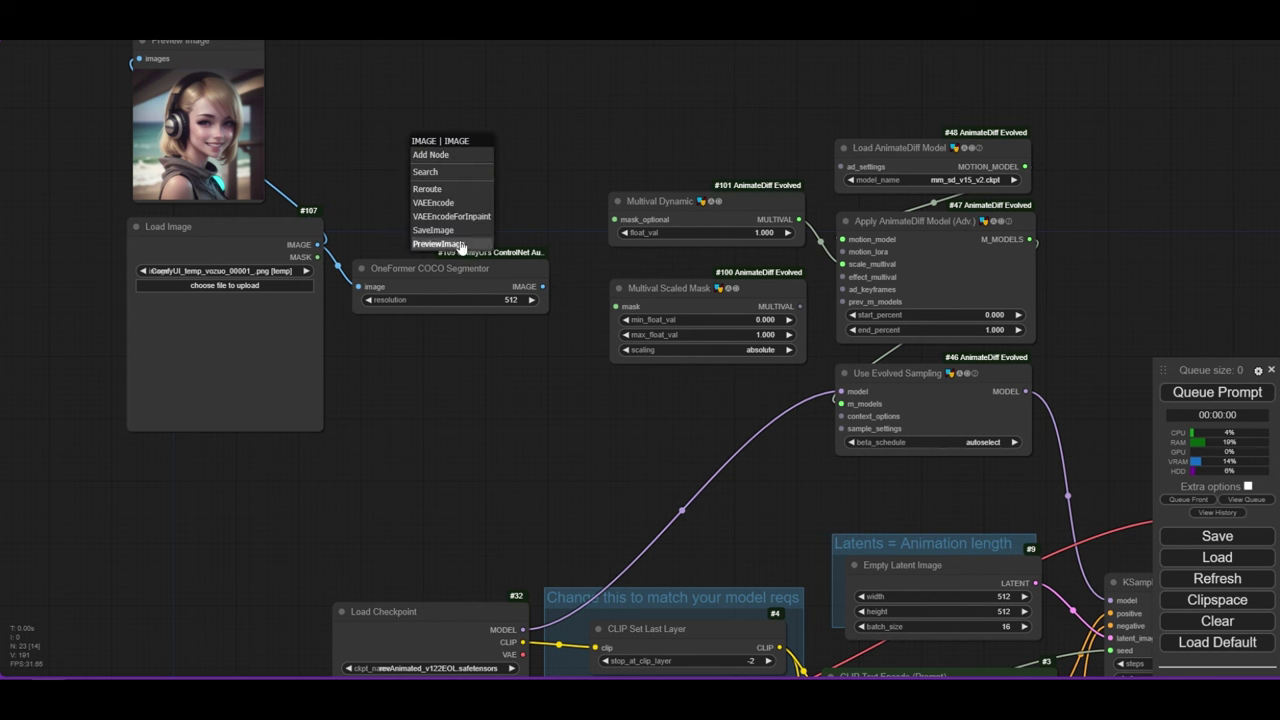
{"action": "left_click", "coordinate": [460, 246]}
{"action": "left_click_drag", "start_coordinate": [485, 264], "coordinate": [467, 230]}
{"action": "left_click_drag", "start_coordinate": [425, 137], "coordinate": [315, 90]}
Search the nodes for "color", place a ColorToMask node below the segmentor and feed it the segmentor's IMAGE output.
{"action": "double_click", "coordinate": [389, 336]}
{"action": "type", "text": "color"}
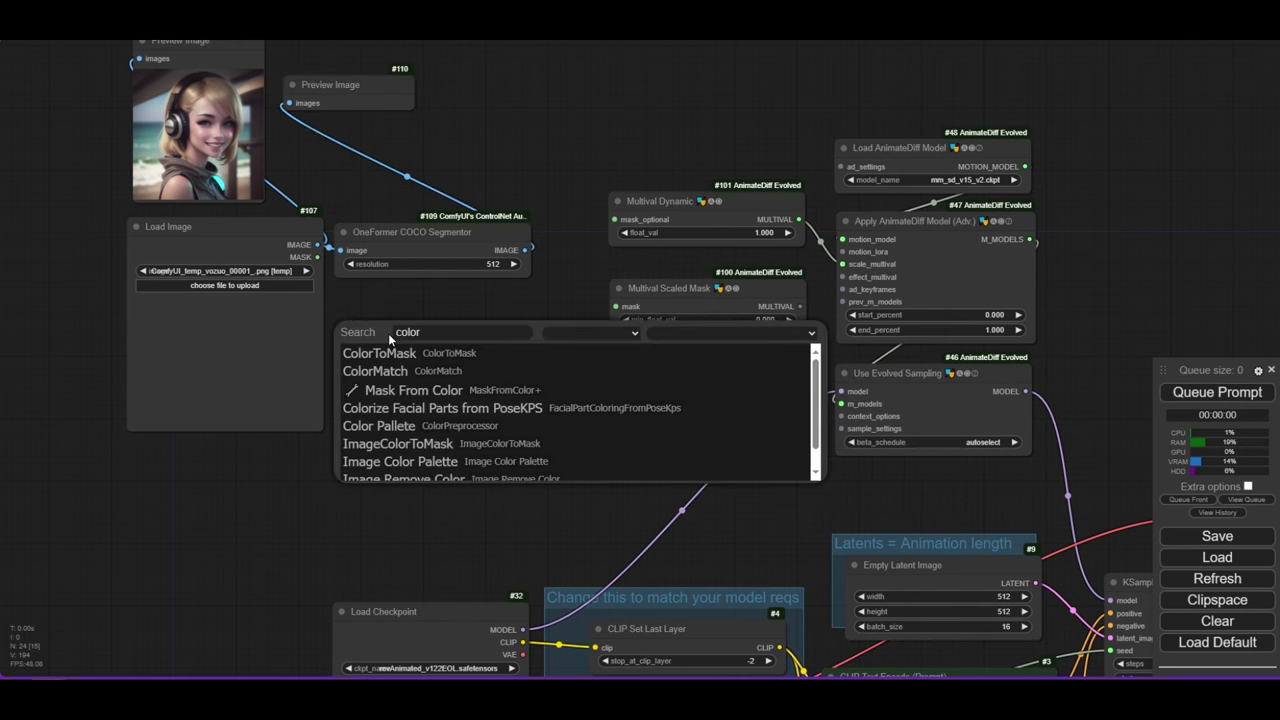
{"action": "key", "text": "Return"}
{"action": "left_click_drag", "start_coordinate": [467, 333], "coordinate": [410, 314]}
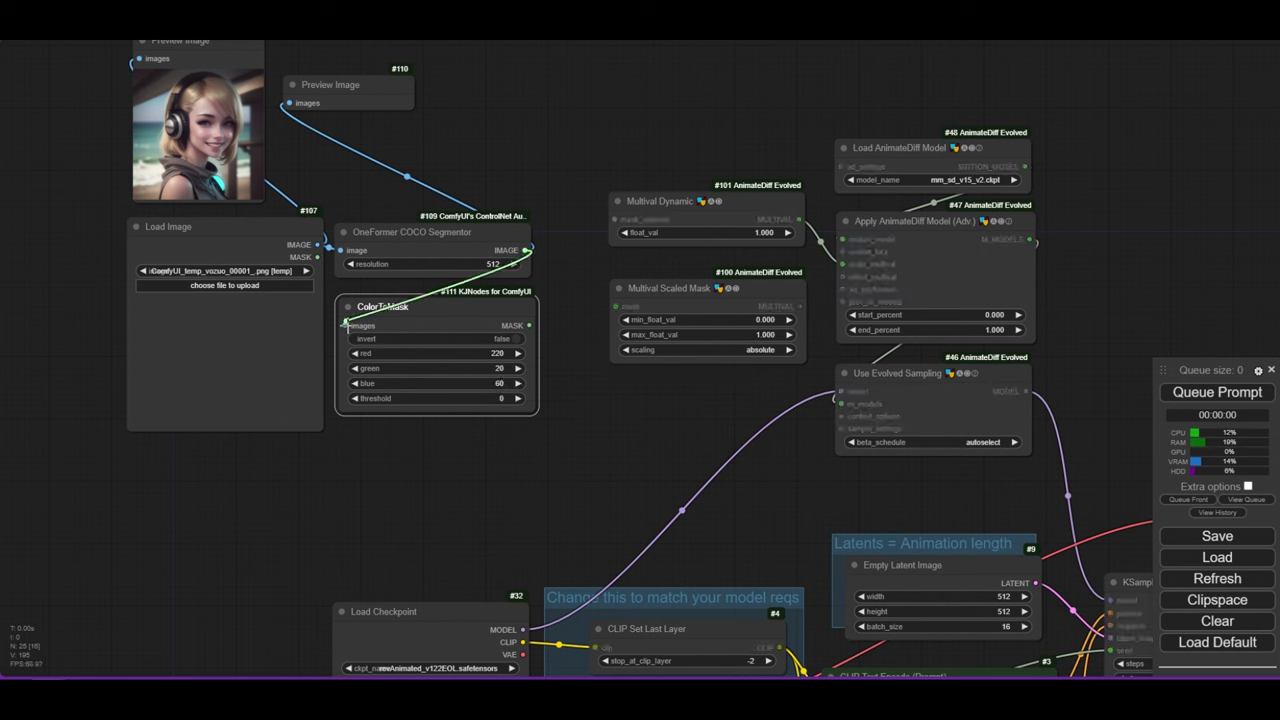
Search the nodes for "grow" and add a GrowMaskWithBlur node.
{"action": "double_click", "coordinate": [505, 154]}
{"action": "type", "text": "gro"}
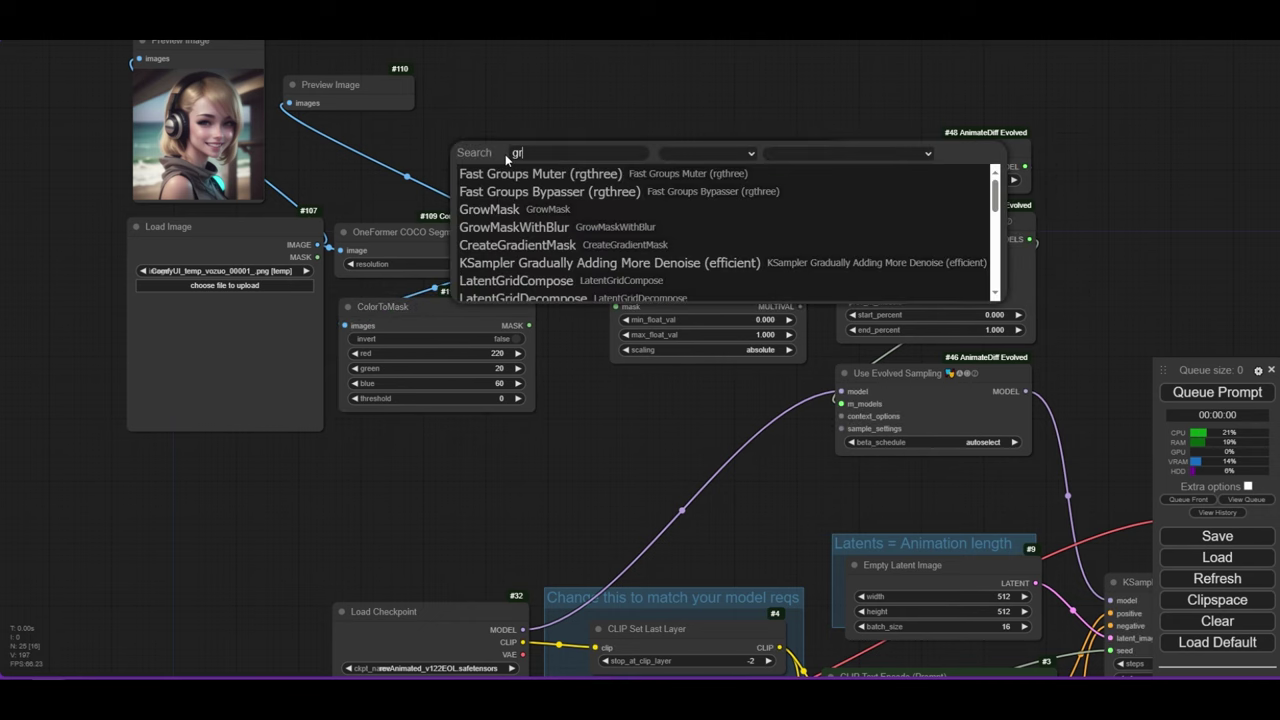
{"action": "type", "text": "w"}
{"action": "key", "text": "Down"}
{"action": "key", "text": "Return"}
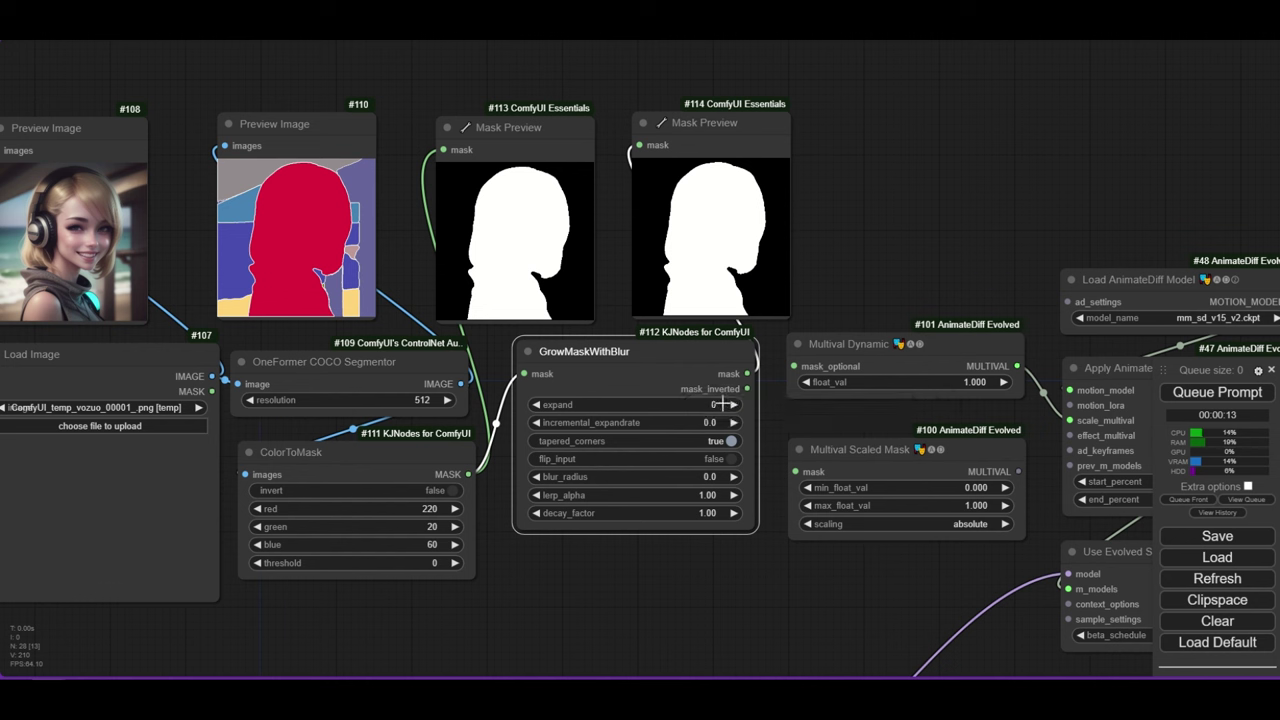
Set expand to 20 and blur_radius to 8 on GrowMaskWithBlur and run the prompt to refresh the mask preview.
{"action": "left_click", "coordinate": [713, 476]}
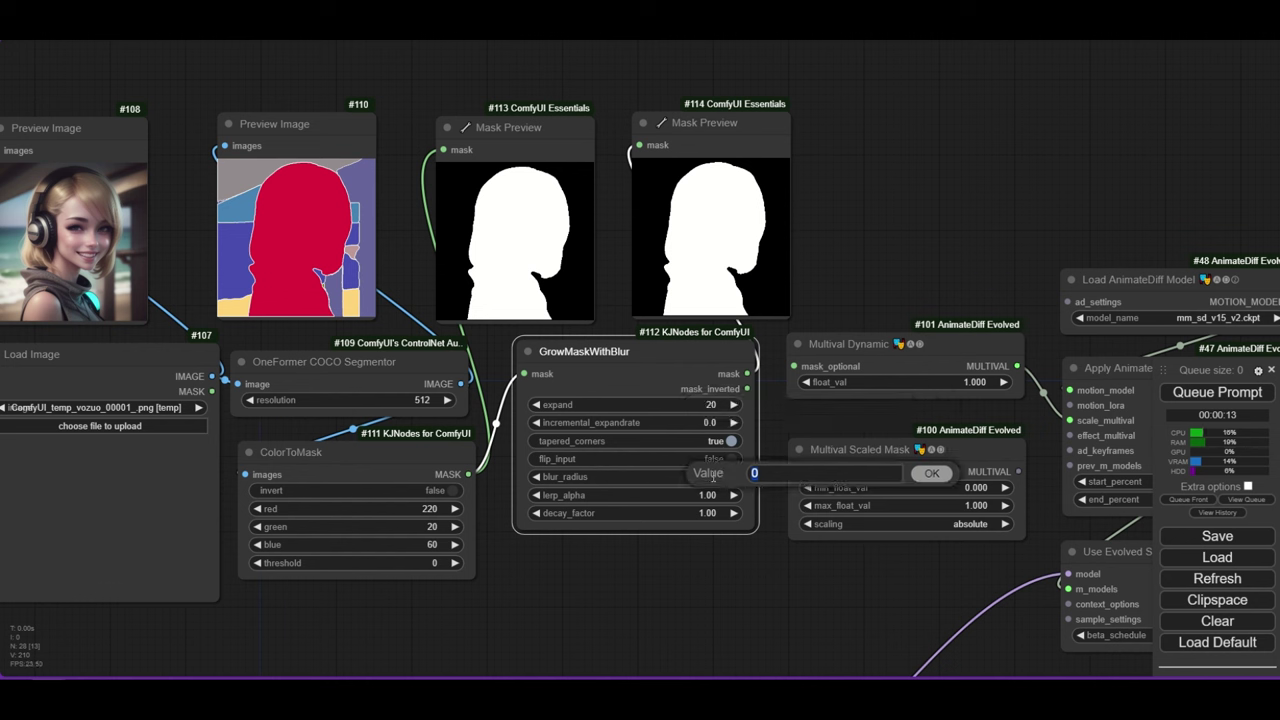
{"action": "key", "text": "Return"}
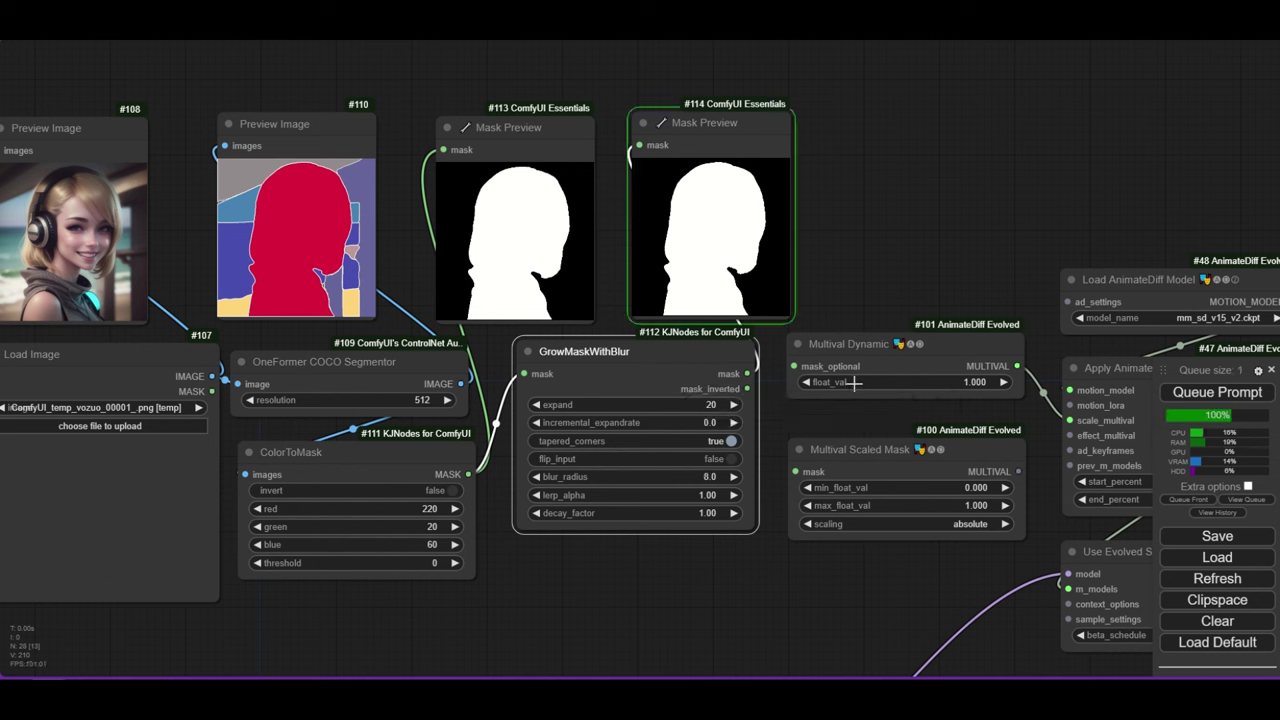
{"action": "scroll", "coordinate": [700, 214], "scroll_direction": "up", "scroll_amount": 6}
{"action": "scroll", "coordinate": [700, 214], "scroll_direction": "down", "scroll_amount": 6}
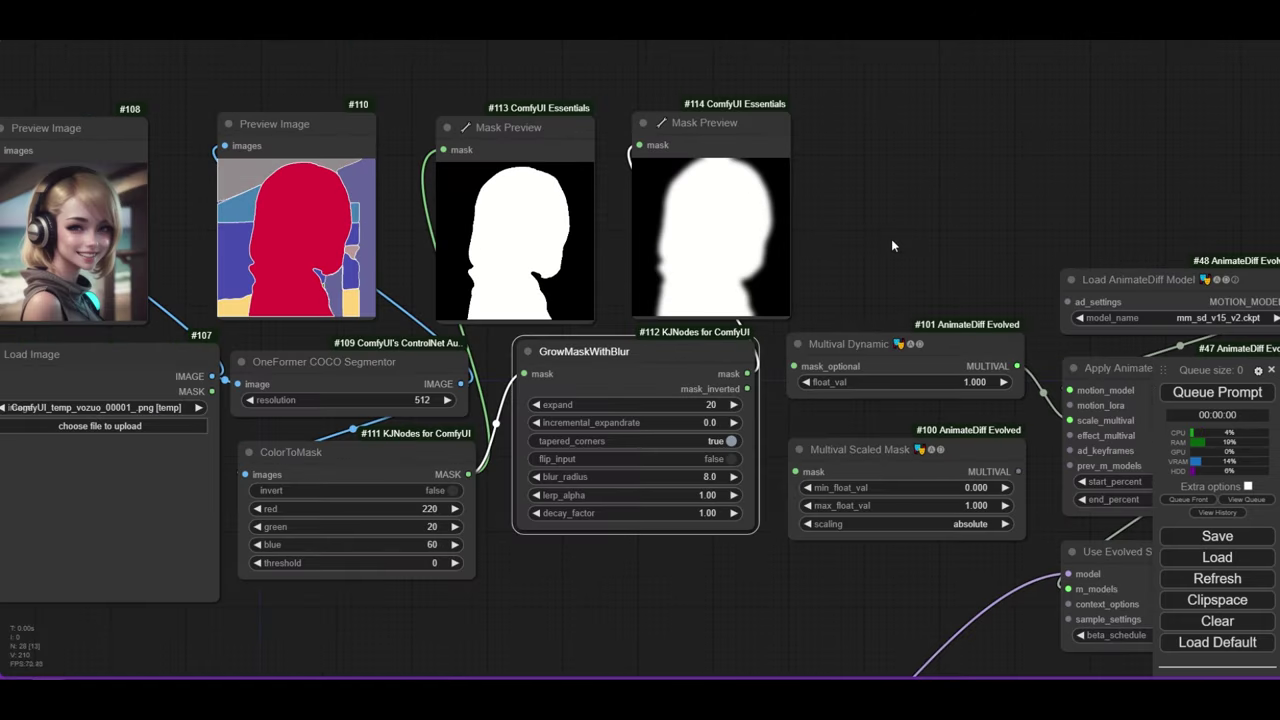
Connect GrowMaskWithBlur's mask output to mask_optional on Multival Dynamic and generate the animation.
{"action": "left_click_drag", "start_coordinate": [892, 244], "coordinate": [706, 219]}
{"action": "left_click_drag", "start_coordinate": [565, 354], "coordinate": [610, 346]}
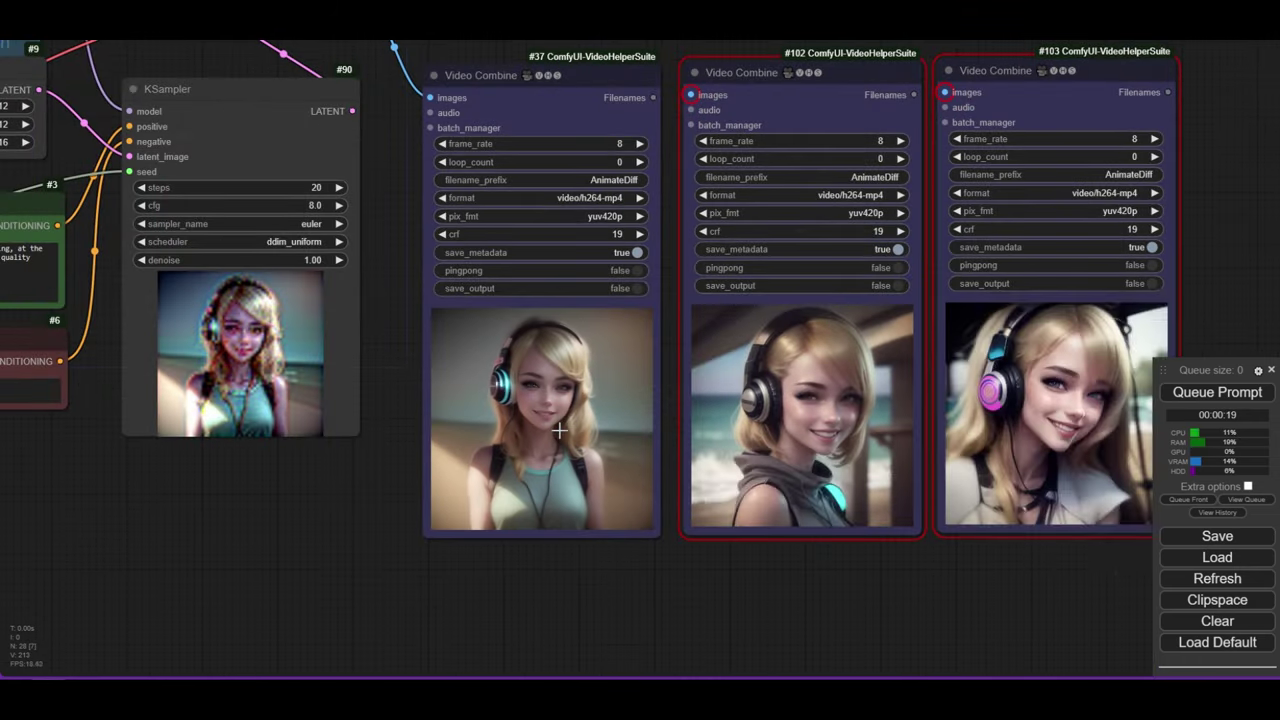
{"action": "scroll", "coordinate": [559, 430], "scroll_direction": "up", "scroll_amount": 4}
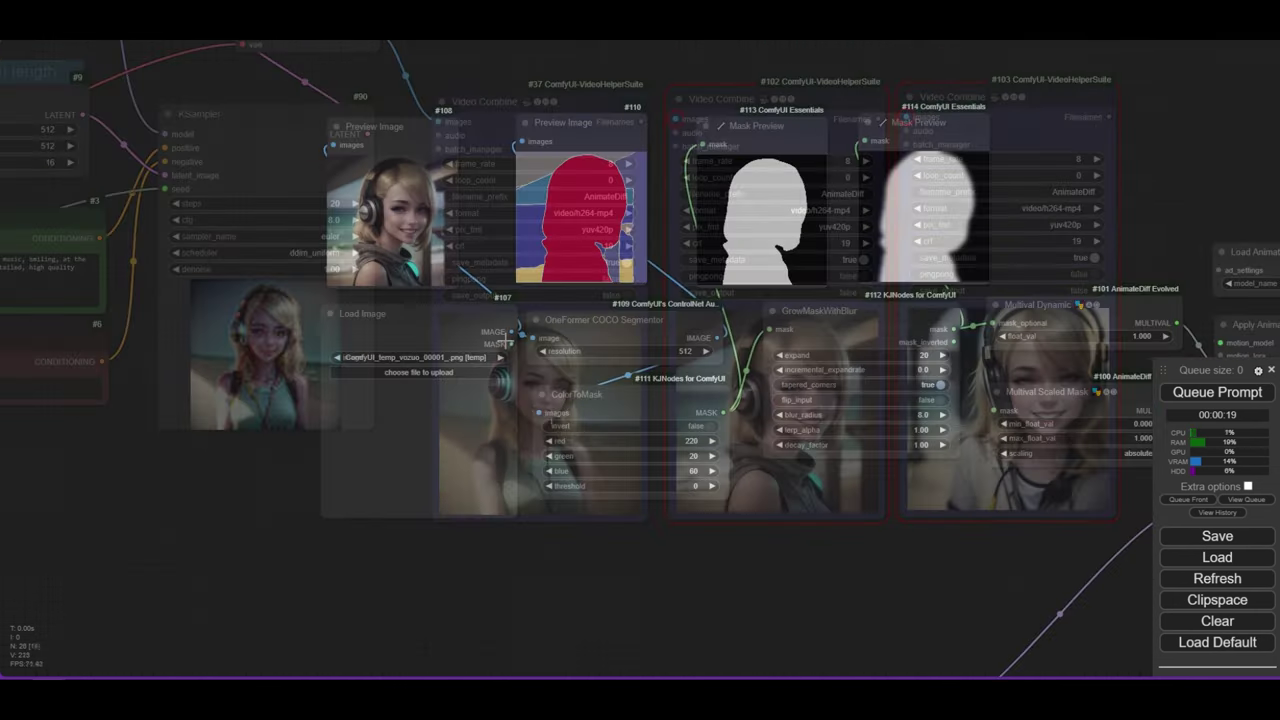
Add a VAE Encode node fed by the Load Image picture, place it below the negative prompt and connect Load VAE to it.
{"action": "left_click_drag", "start_coordinate": [607, 578], "coordinate": [607, 558]}
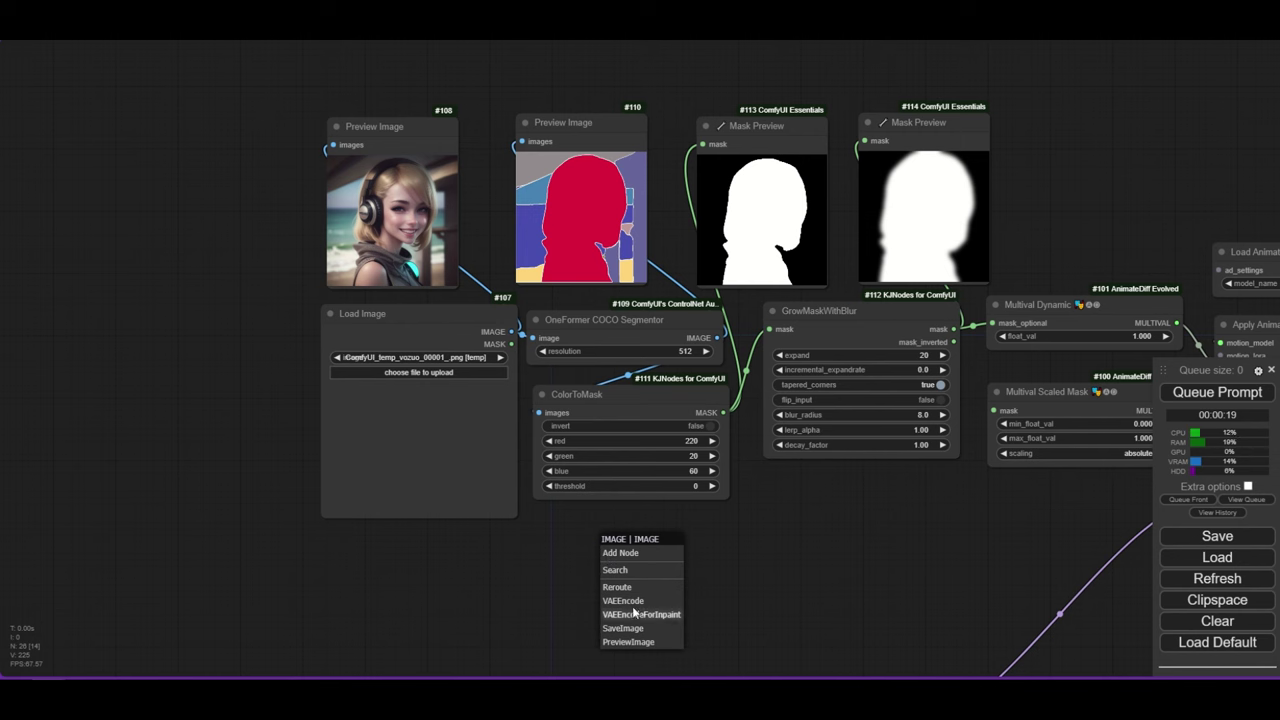
{"action": "left_click", "coordinate": [630, 601]}
{"action": "scroll", "coordinate": [800, 585], "scroll_direction": "down", "scroll_amount": 2}
{"action": "scroll", "coordinate": [800, 585], "scroll_direction": "up", "scroll_amount": 1}
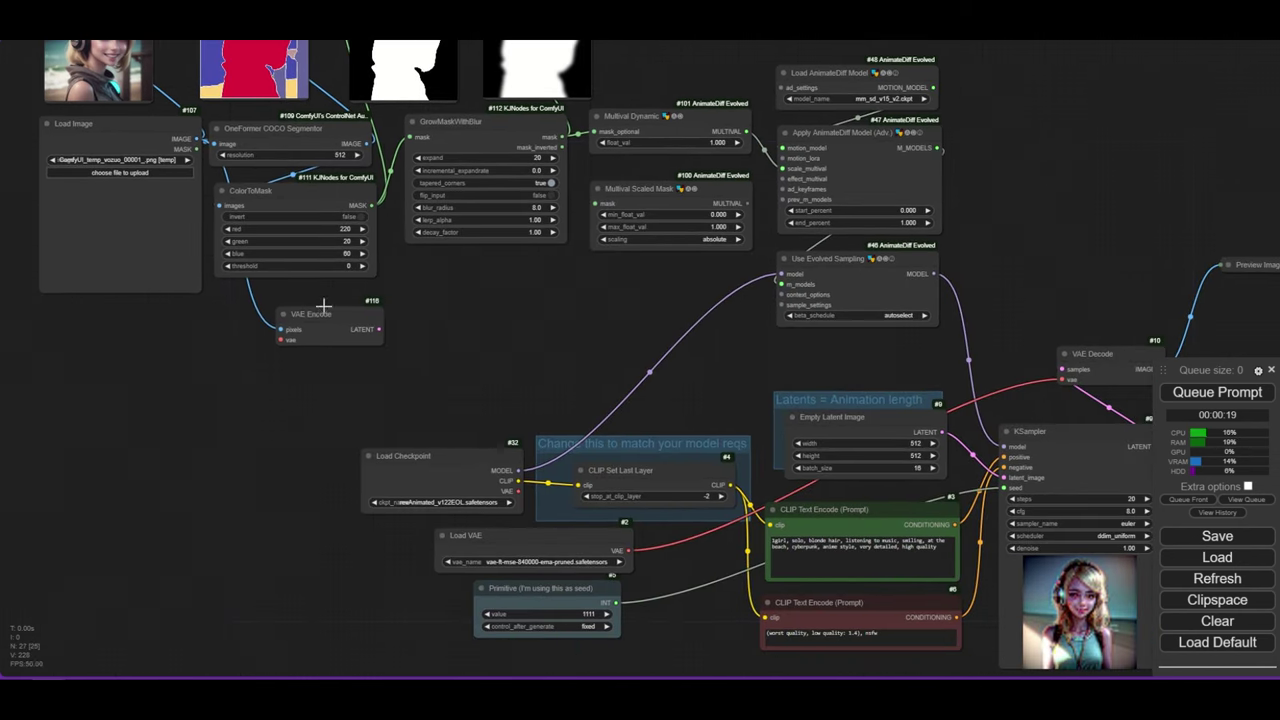
{"action": "left_click_drag", "start_coordinate": [310, 314], "coordinate": [700, 634]}
{"action": "left_click_drag", "start_coordinate": [662, 572], "coordinate": [410, 322]}
{"action": "left_click_drag", "start_coordinate": [441, 441], "coordinate": [467, 426]}
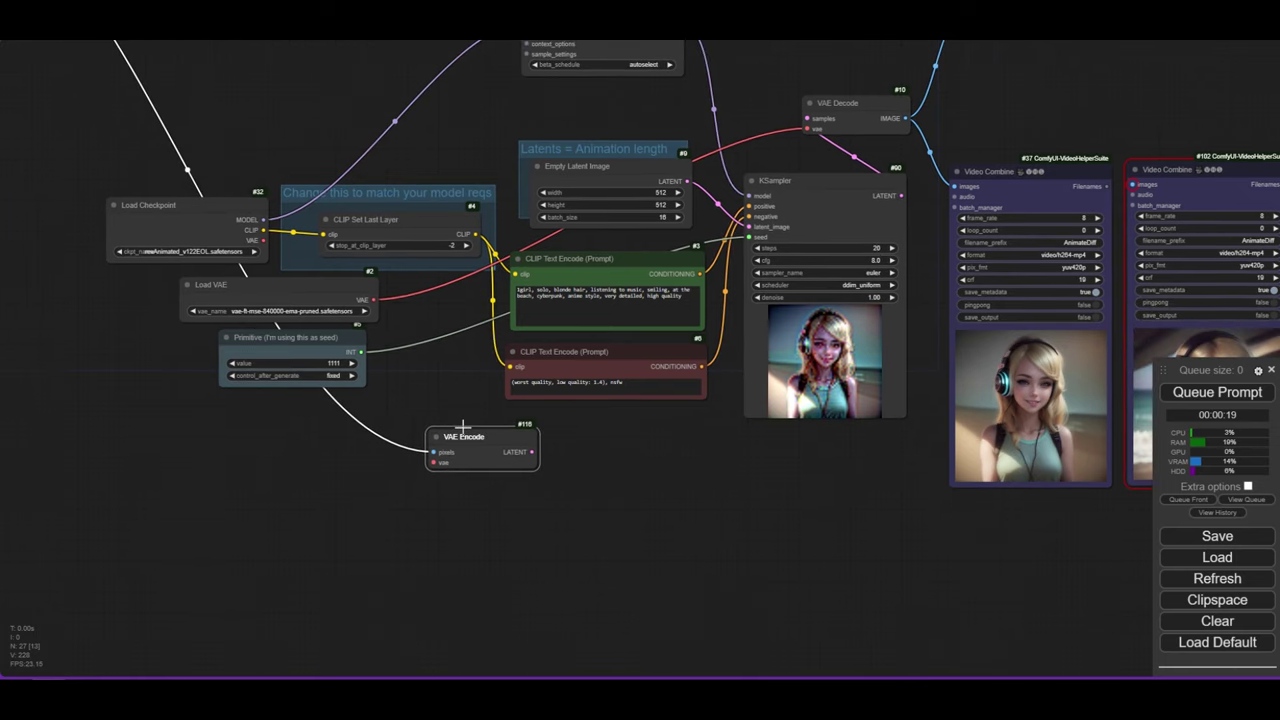
{"action": "left_click_drag", "start_coordinate": [371, 300], "coordinate": [432, 450]}
Add a Repeat Latent Batch node with amount 16, fed by VAE Encode, and connect it to the KSampler's latent_image.
{"action": "double_click", "coordinate": [546, 450]}
{"action": "type", "text": "r"}
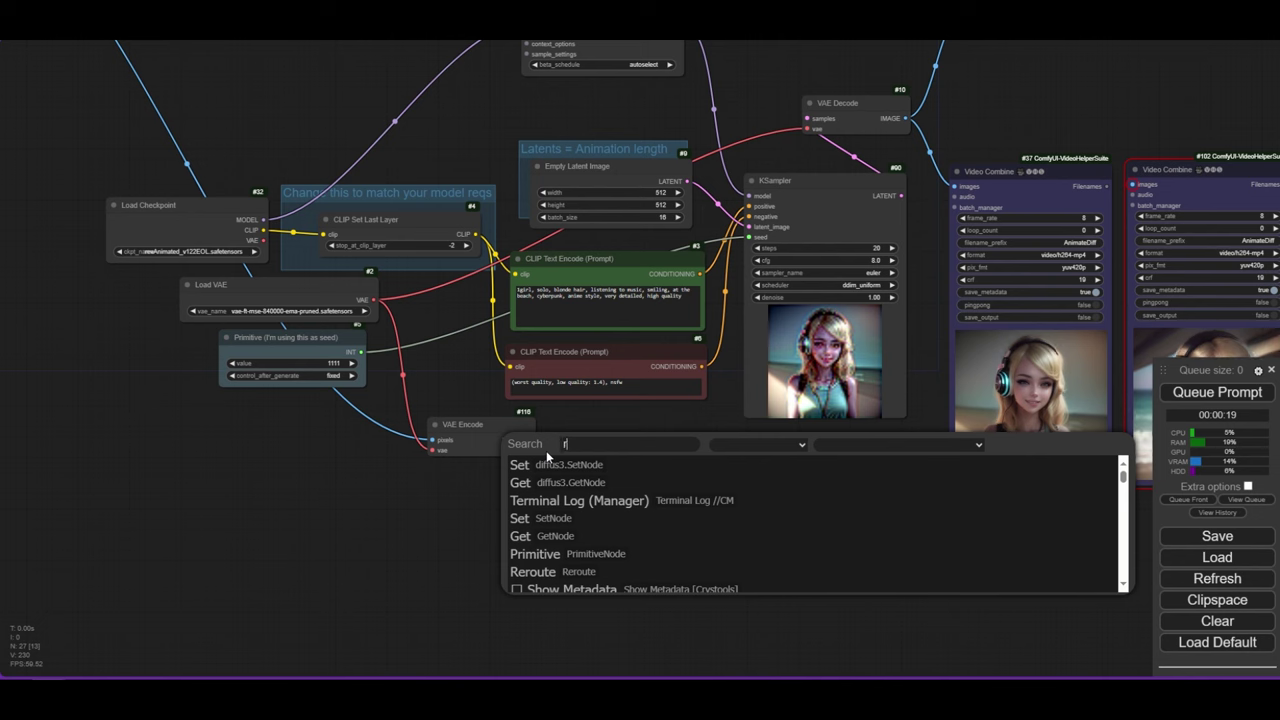
{"action": "type", "text": "epeat"}
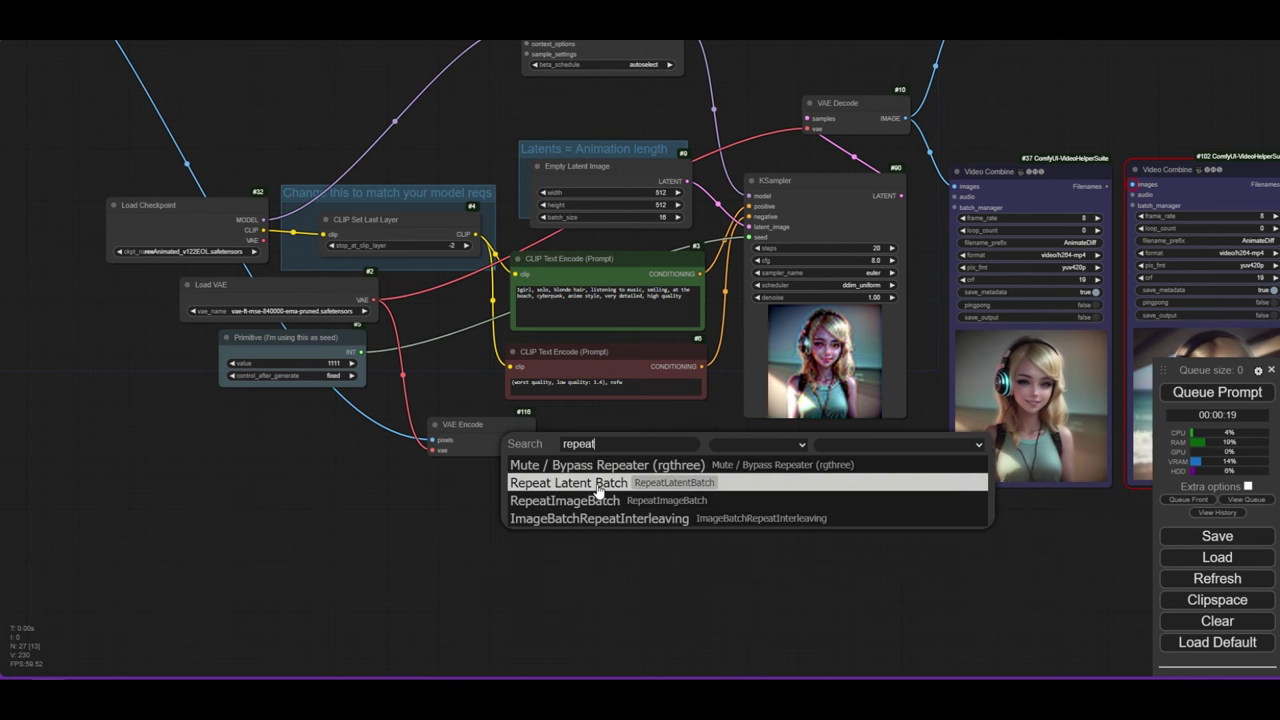
{"action": "left_click", "coordinate": [600, 488]}
{"action": "scroll", "coordinate": [590, 478], "scroll_direction": "up", "scroll_amount": 2}
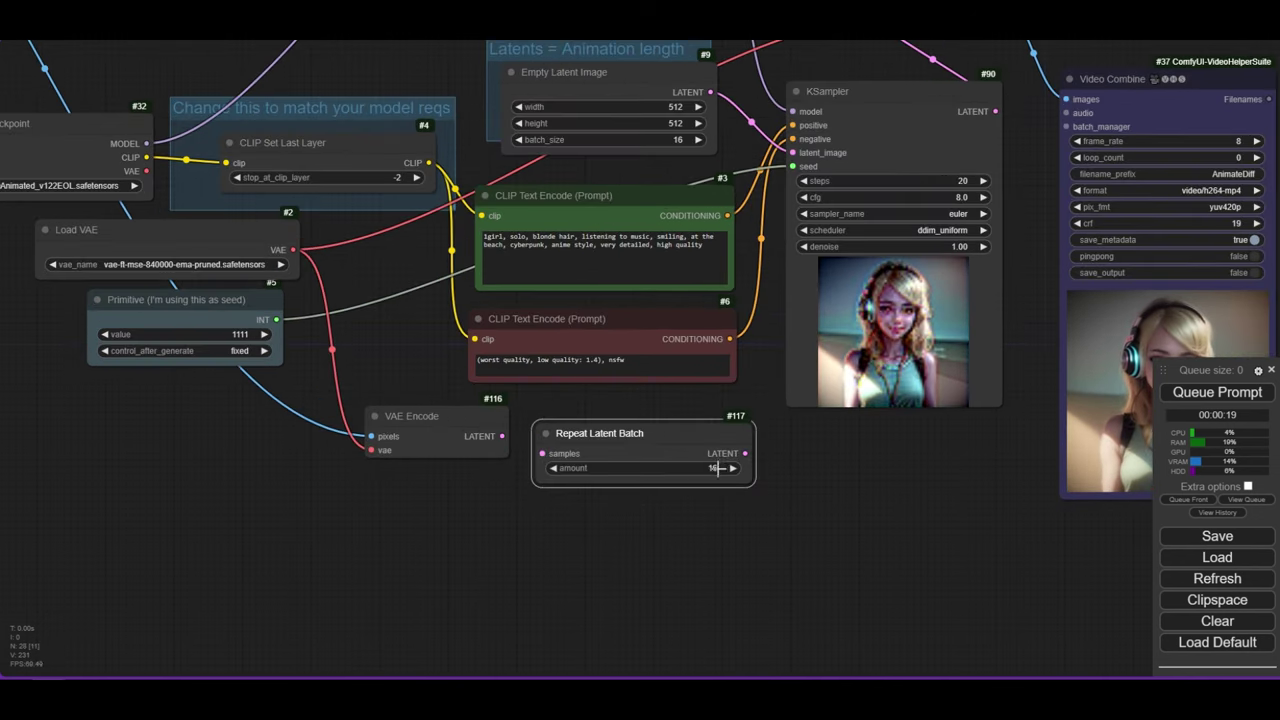
{"action": "left_click_drag", "start_coordinate": [501, 436], "coordinate": [541, 453]}
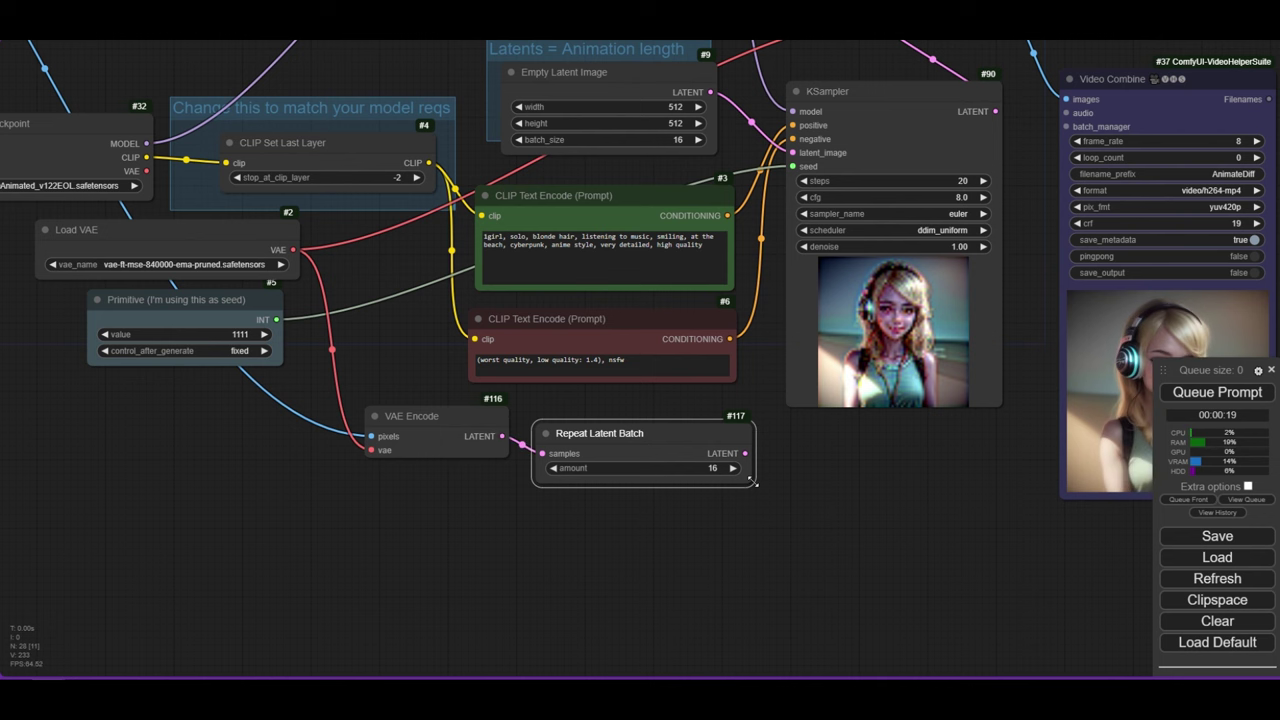
{"action": "left_click_drag", "start_coordinate": [753, 482], "coordinate": [475, 502]}
{"action": "left_click_drag", "start_coordinate": [437, 550], "coordinate": [540, 249]}
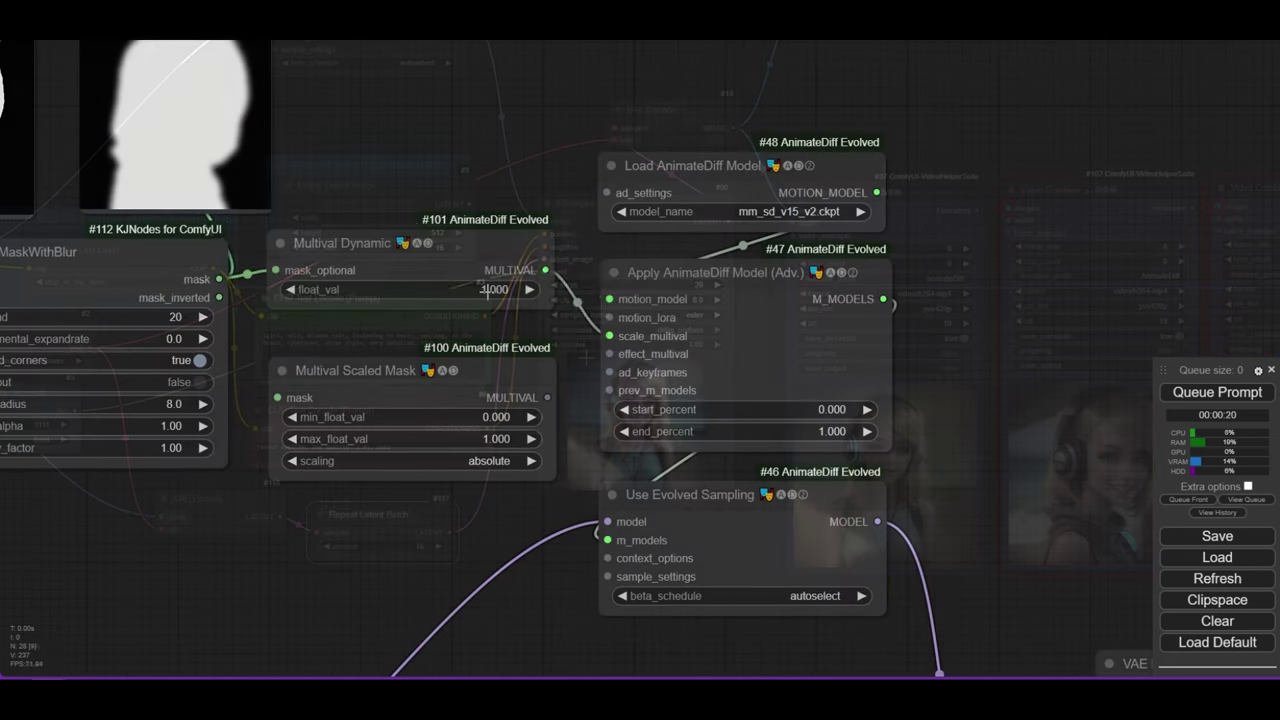
Set Multival Dynamic's float_val to 1.4 and regenerate the animation to compare it with the earlier videos.
{"action": "left_click", "coordinate": [487, 290]}
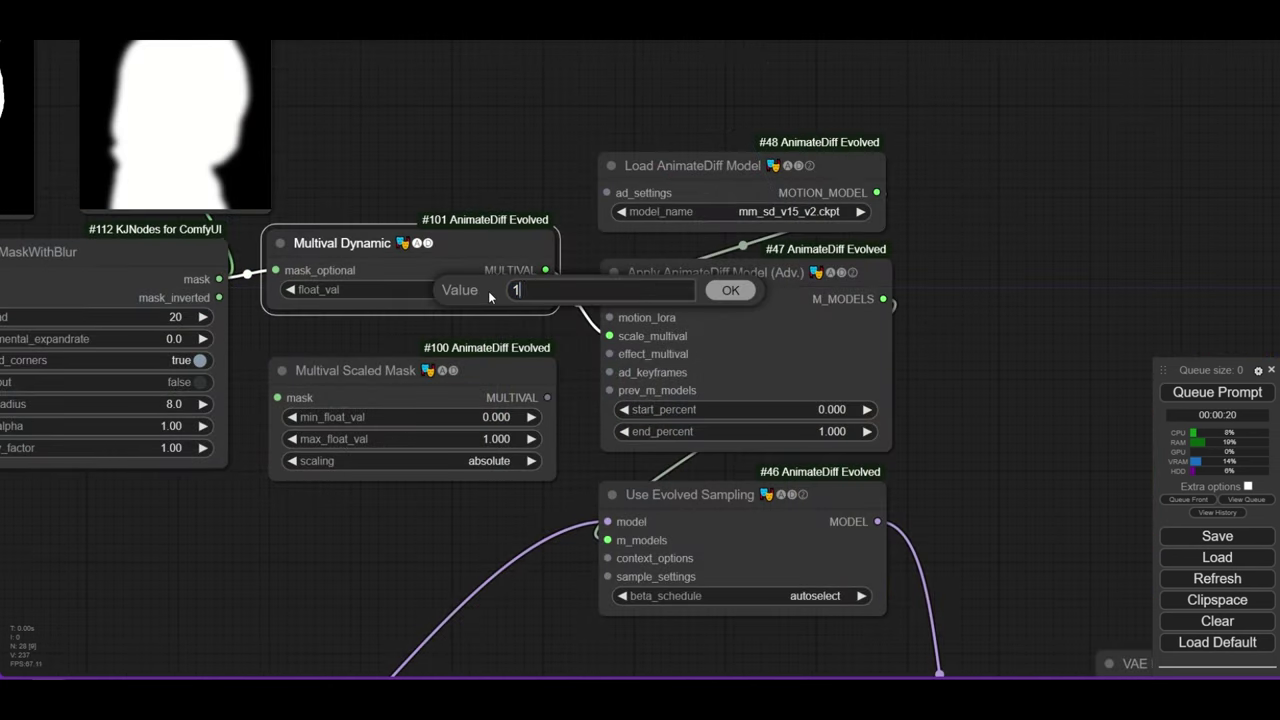
{"action": "type", "text": ".4"}
{"action": "key", "text": "Return"}
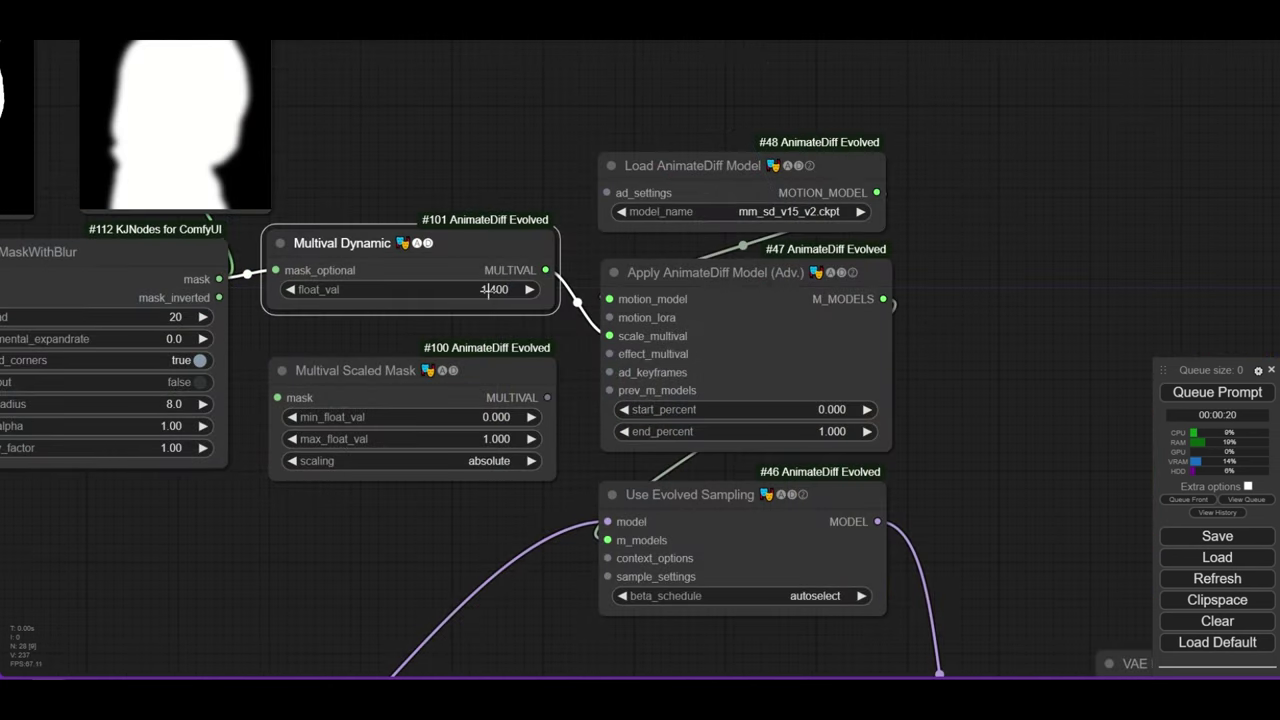
{"action": "scroll", "coordinate": [1056, 341], "scroll_direction": "down", "scroll_amount": 5}
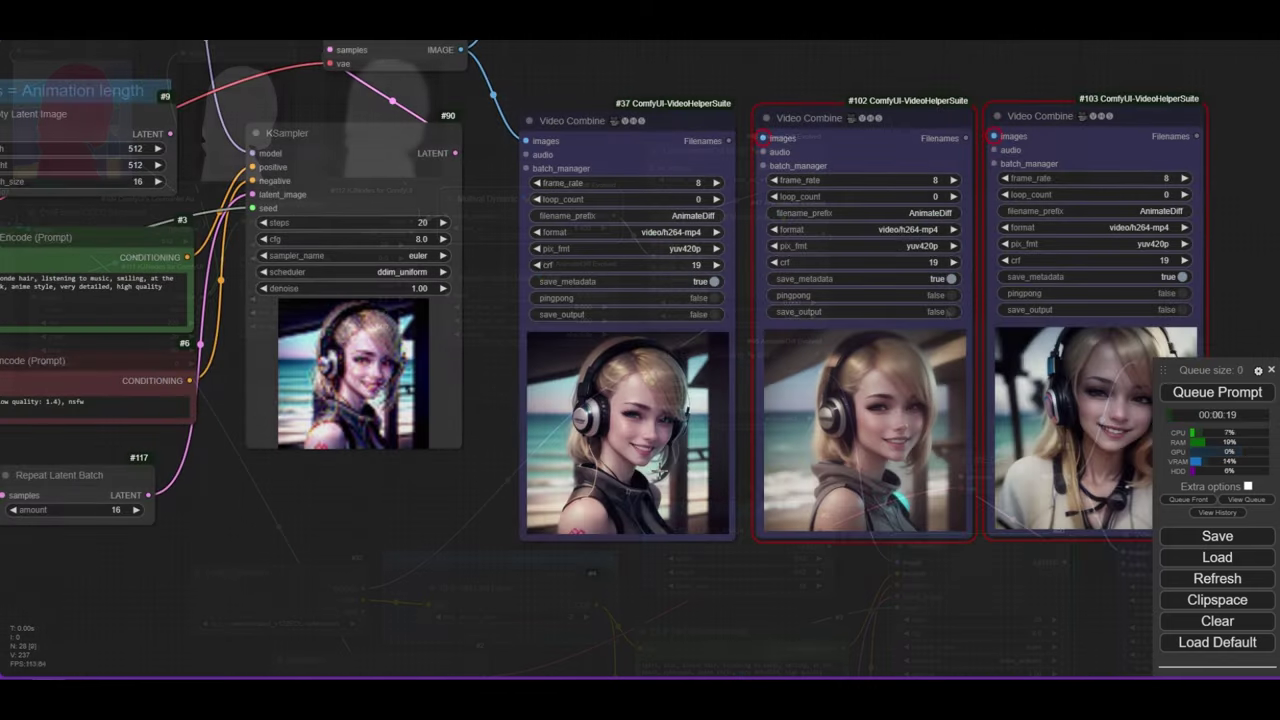
{"action": "scroll", "coordinate": [597, 375], "scroll_direction": "up", "scroll_amount": 2}
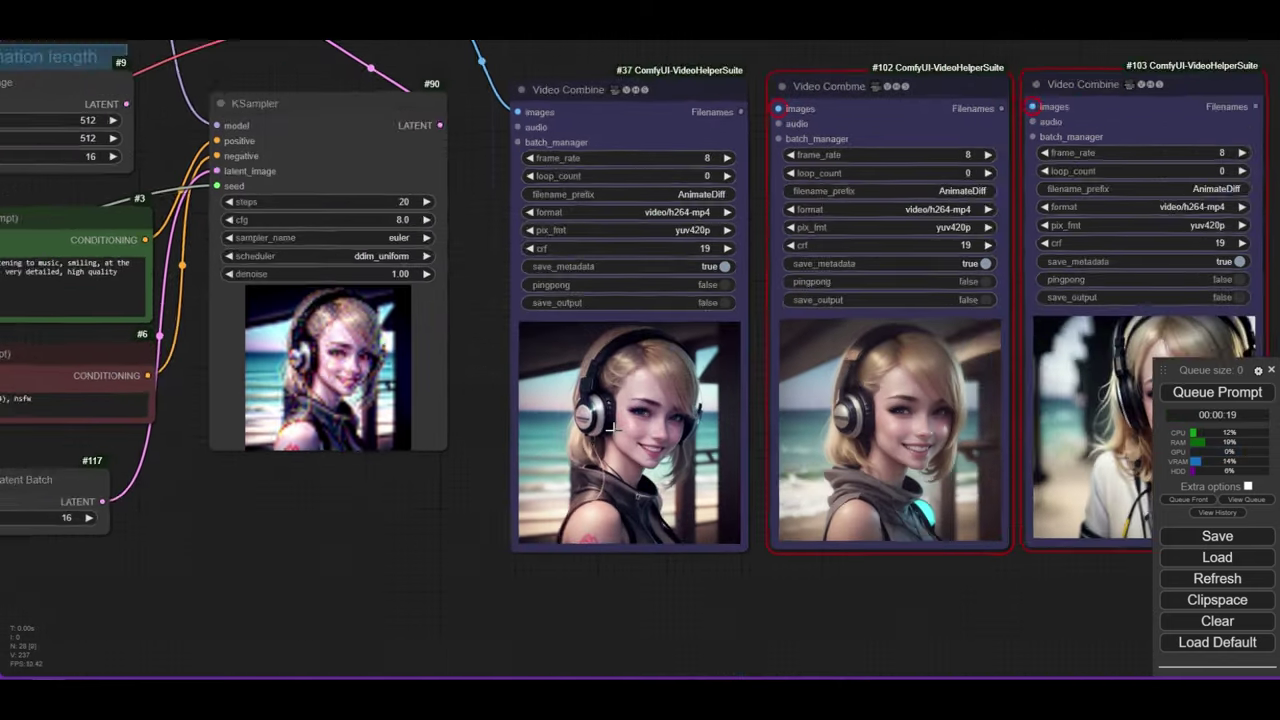
{"action": "scroll", "coordinate": [675, 500], "scroll_direction": "up", "scroll_amount": 1}
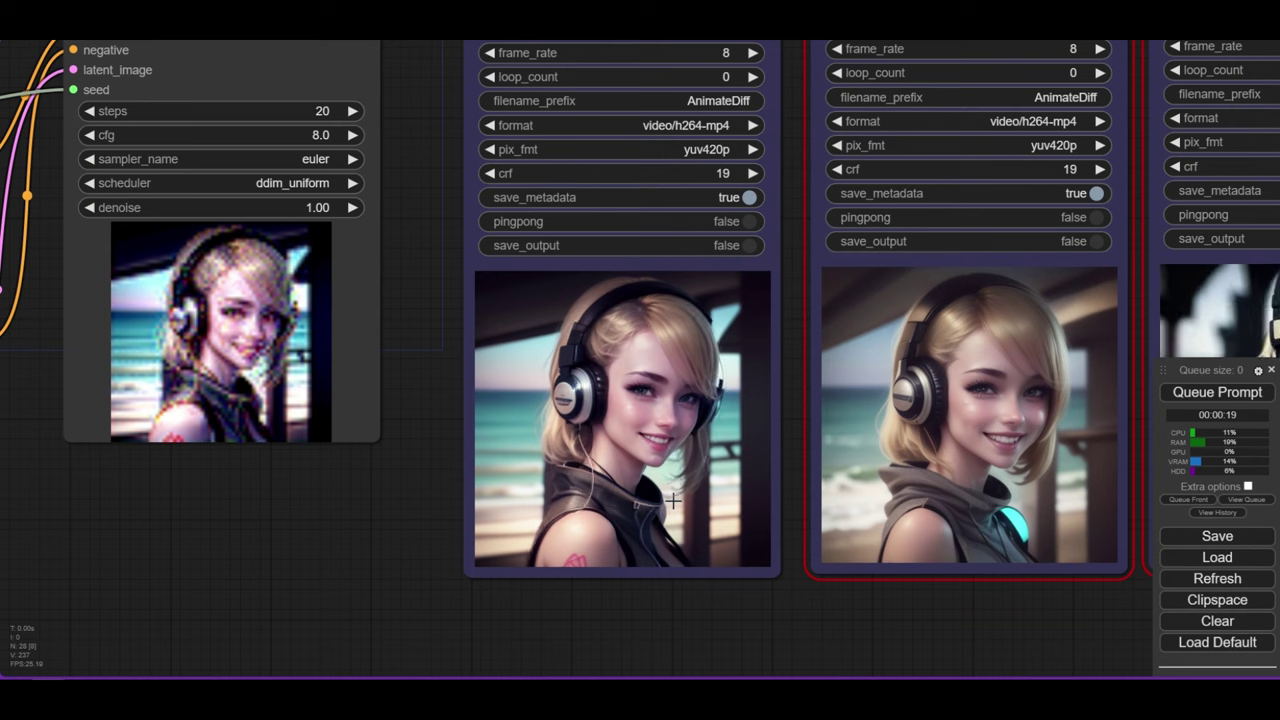
{"action": "left_click_drag", "start_coordinate": [988, 653], "coordinate": [900, 644]}
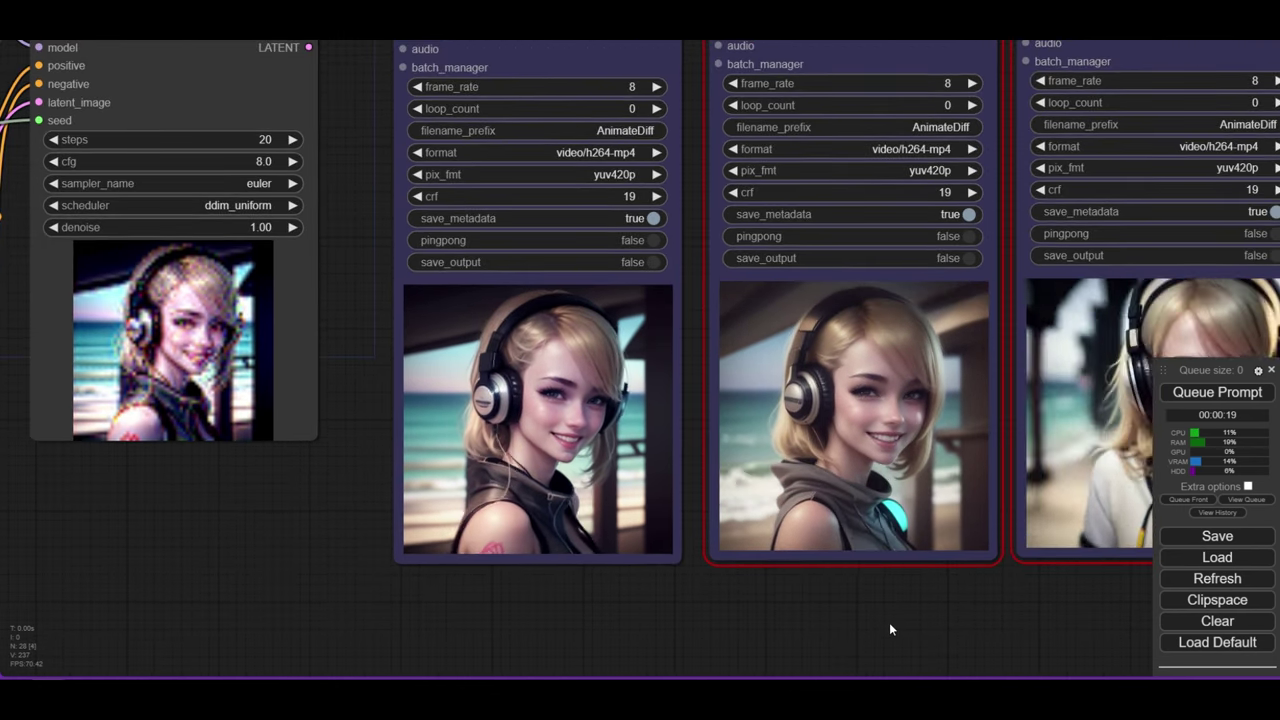
Search the nodes for "gradie" and add a CreateGradientMask node below GrowMaskWithBlur.
{"action": "scroll", "coordinate": [890, 622], "scroll_direction": "down", "scroll_amount": 1}
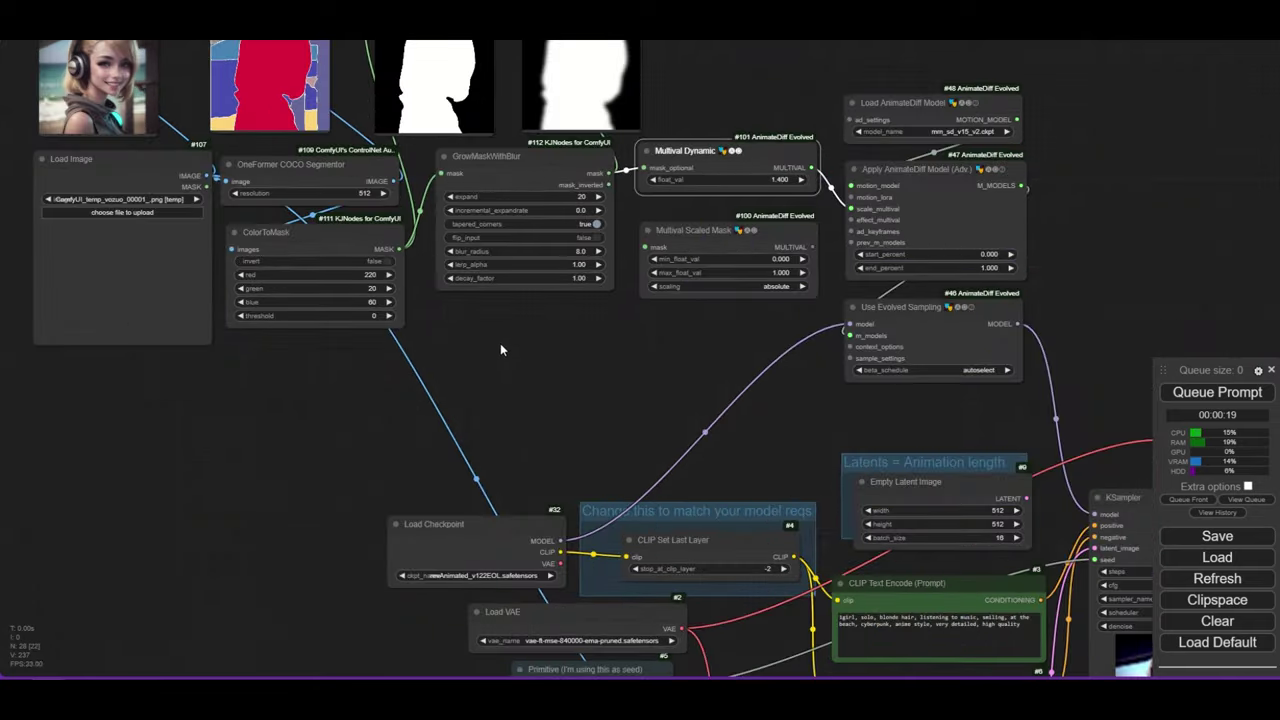
{"action": "double_click", "coordinate": [507, 341]}
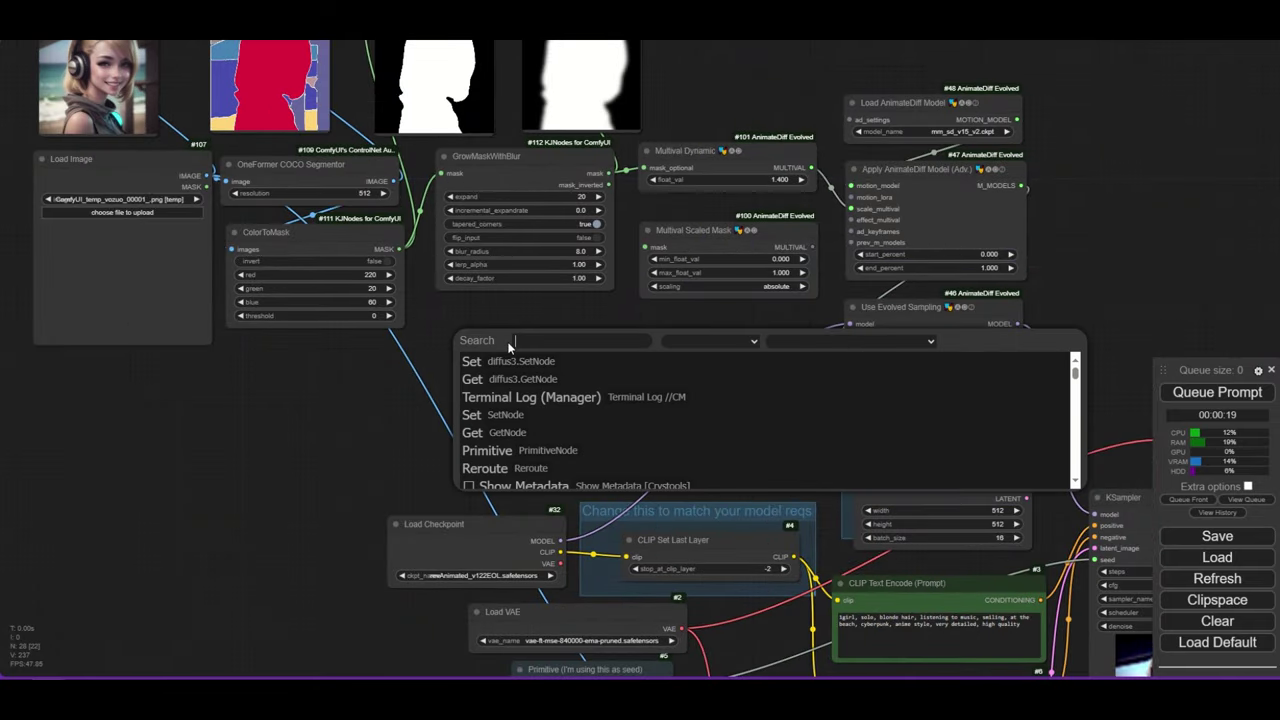
{"action": "type", "text": "gradie"}
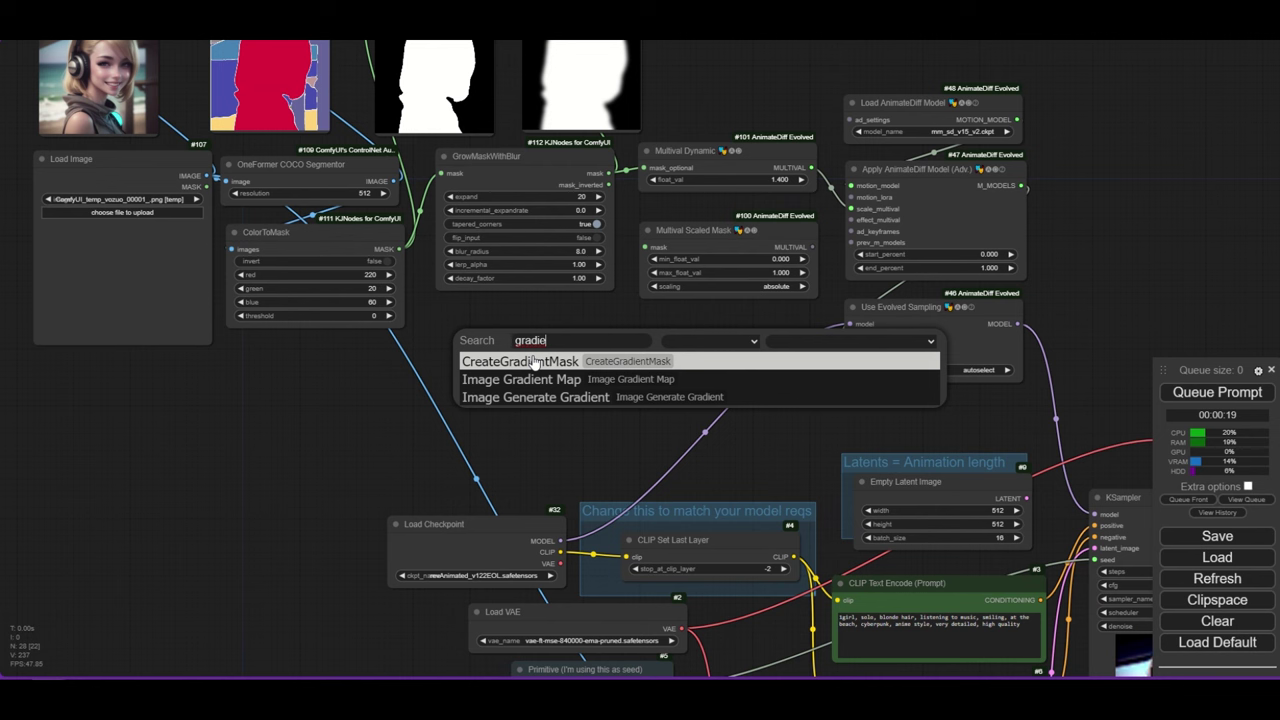
{"action": "left_click", "coordinate": [534, 362]}
{"action": "left_click_drag", "start_coordinate": [565, 330], "coordinate": [520, 325]}
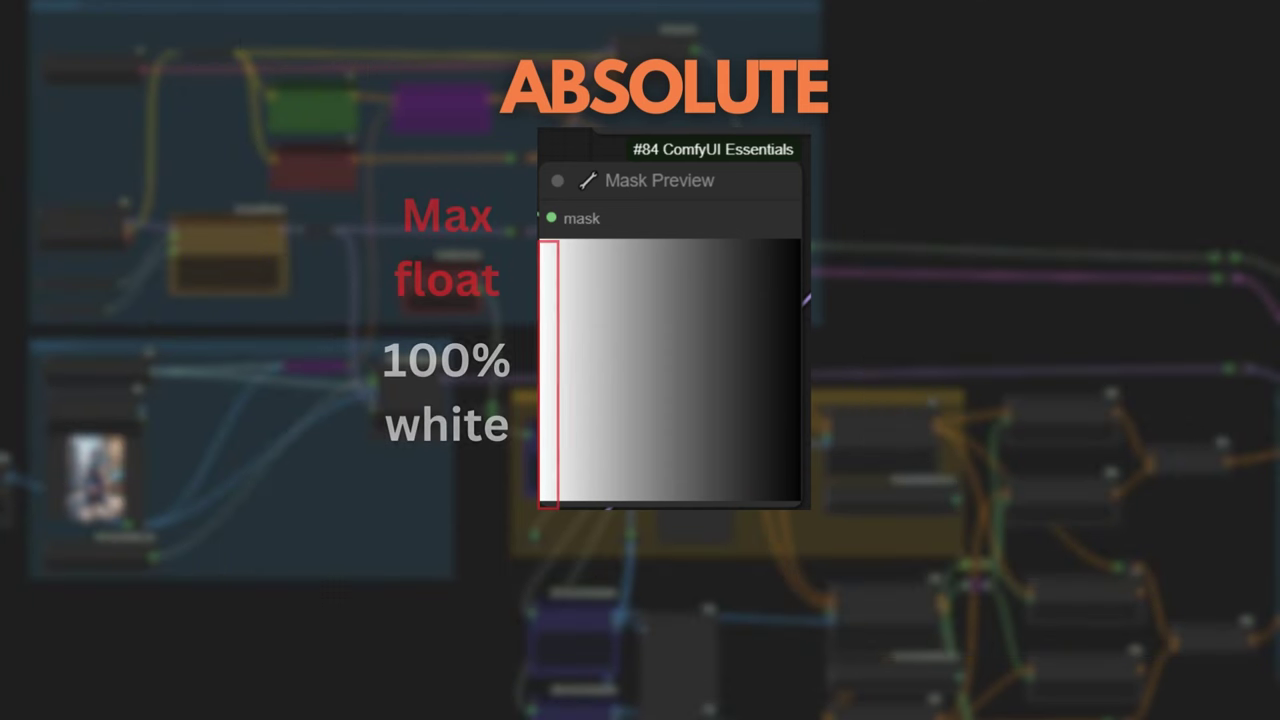
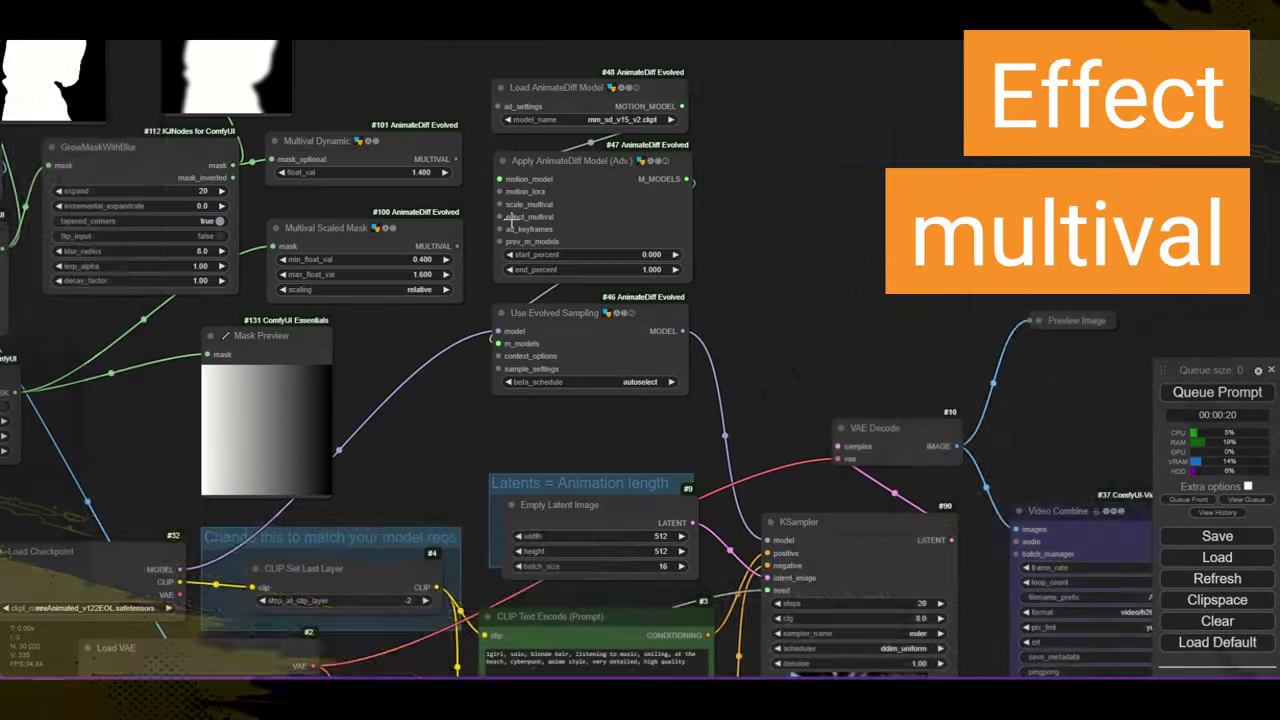
Connect Multival Dynamic to effect_multival on Apply AnimateDiff Model (Adv.) and read the documentation of the effect_multival input.
{"action": "scroll", "coordinate": [485, 184], "scroll_direction": "up", "scroll_amount": 2}
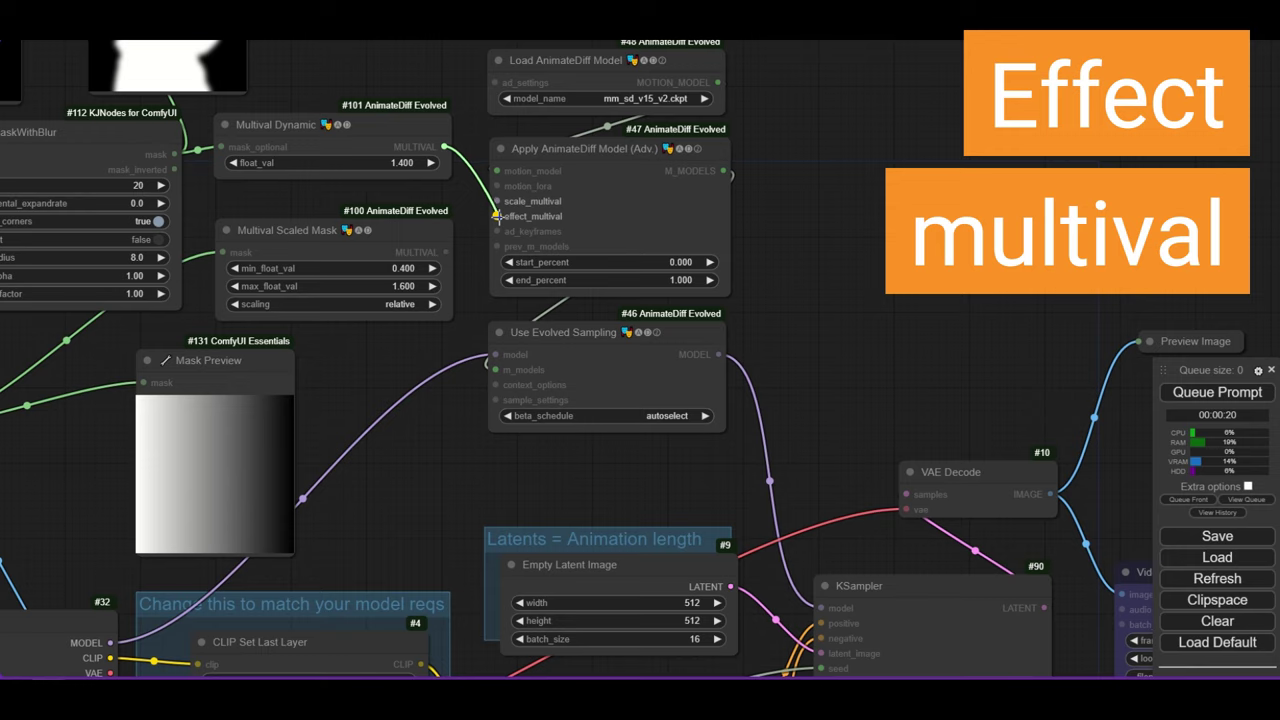
{"action": "scroll", "coordinate": [509, 226], "scroll_direction": "up", "scroll_amount": 3}
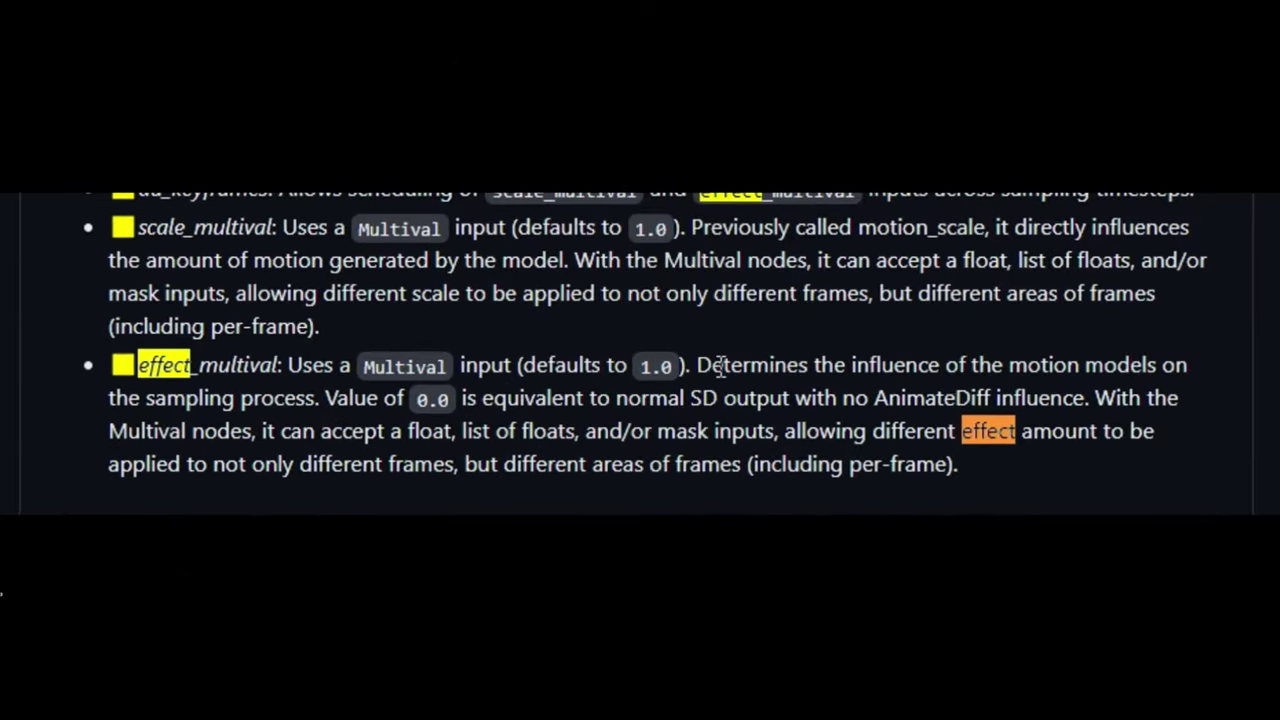
{"action": "left_click_drag", "start_coordinate": [720, 368], "coordinate": [894, 505]}
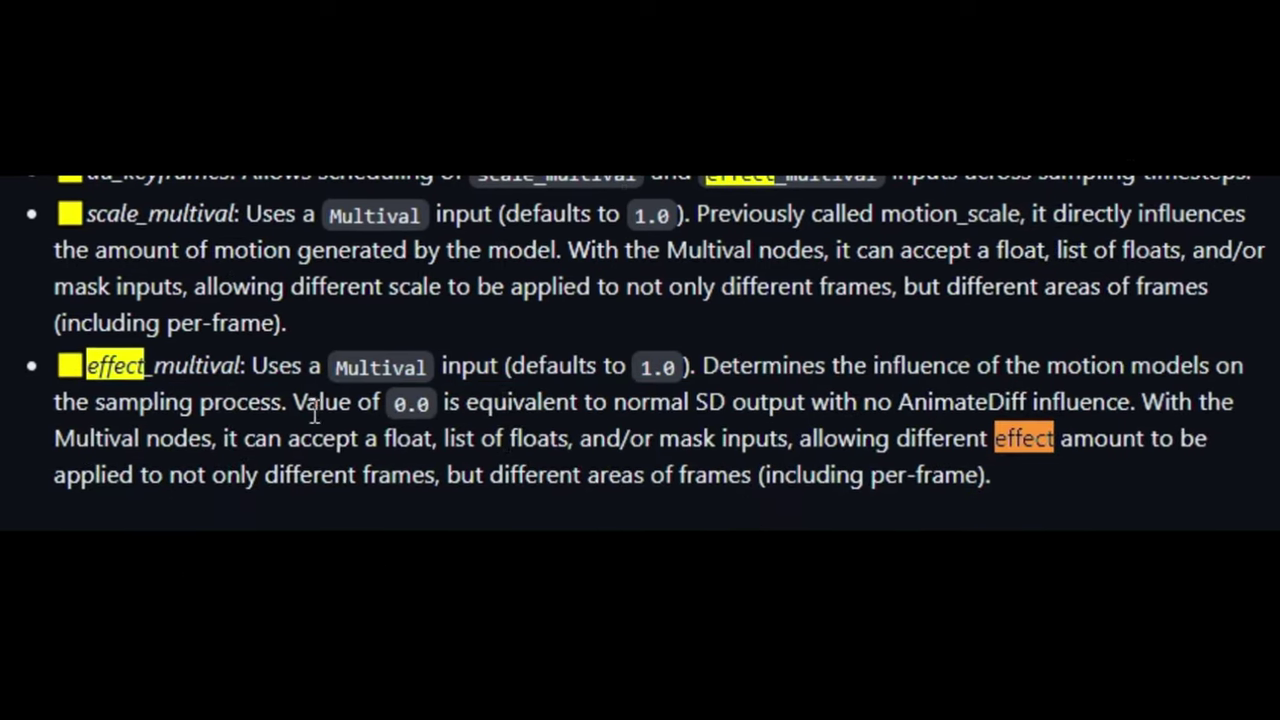
{"action": "left_click_drag", "start_coordinate": [287, 404], "coordinate": [1138, 403]}
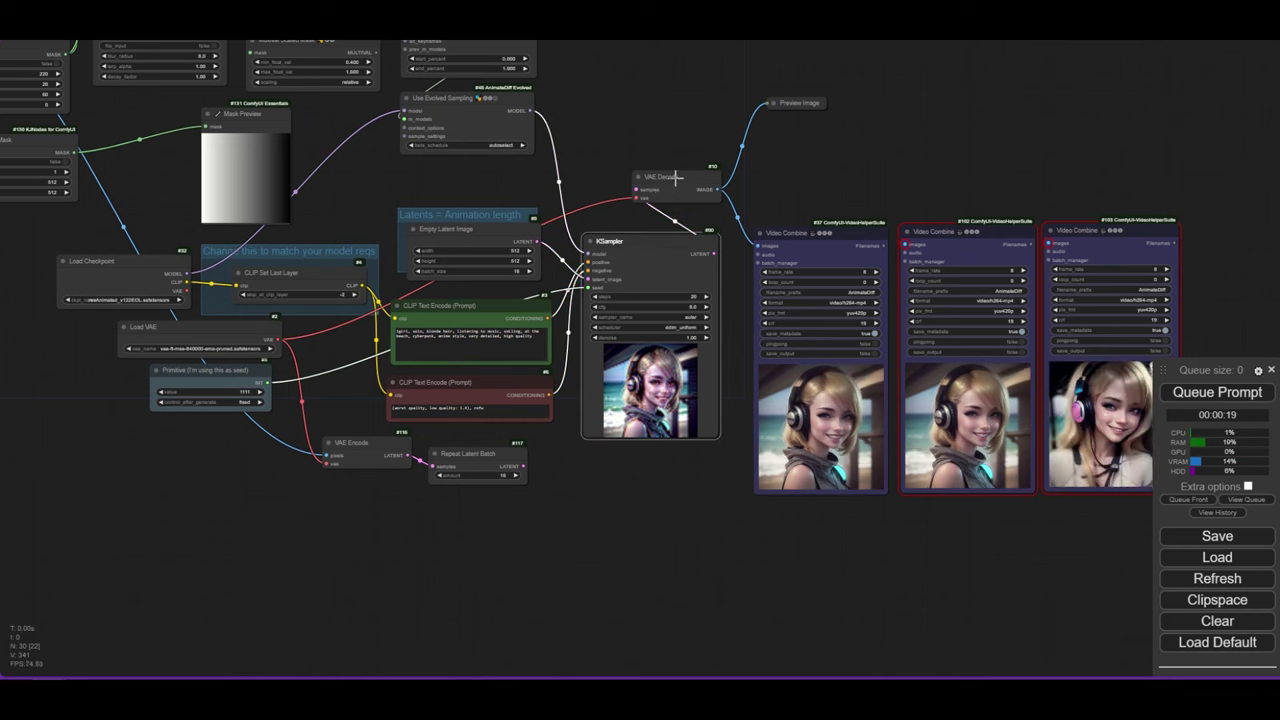
Duplicate the KSampler, VAE Decode and Video Combine nodes with their input connections and place the copies below the originals.
{"action": "left_click", "coordinate": [677, 177]}
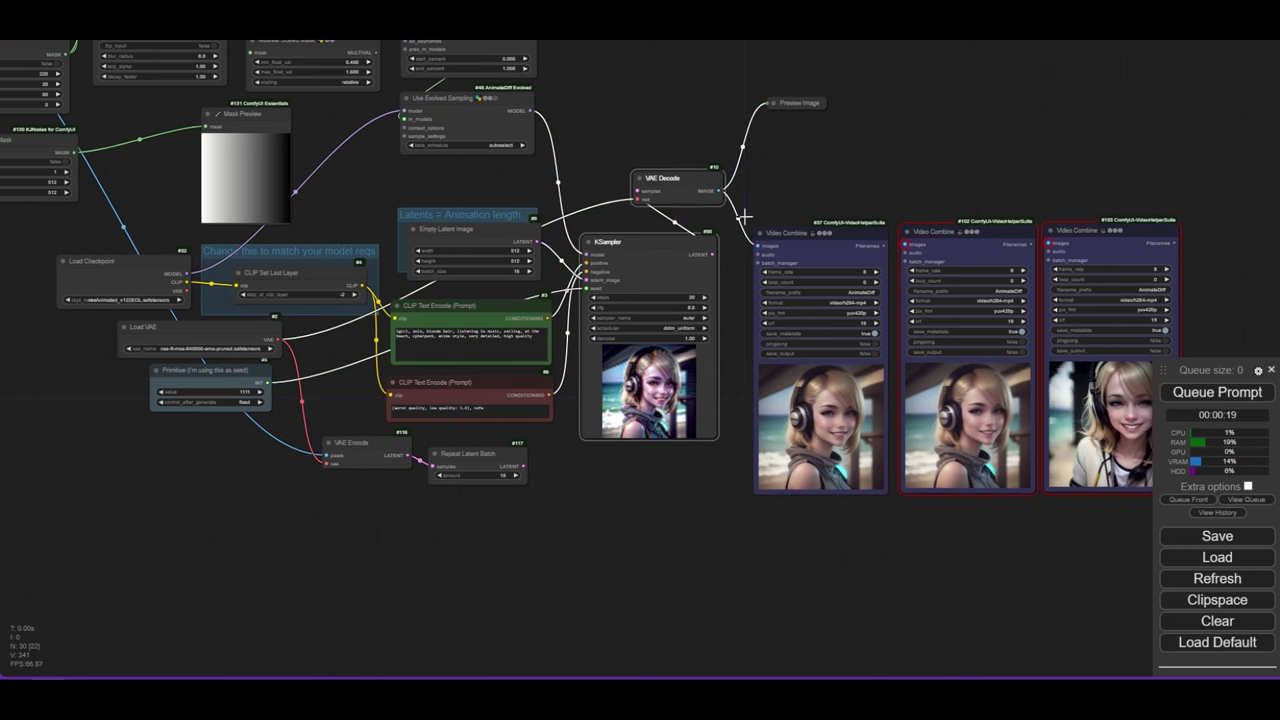
{"action": "left_click", "coordinate": [787, 247]}
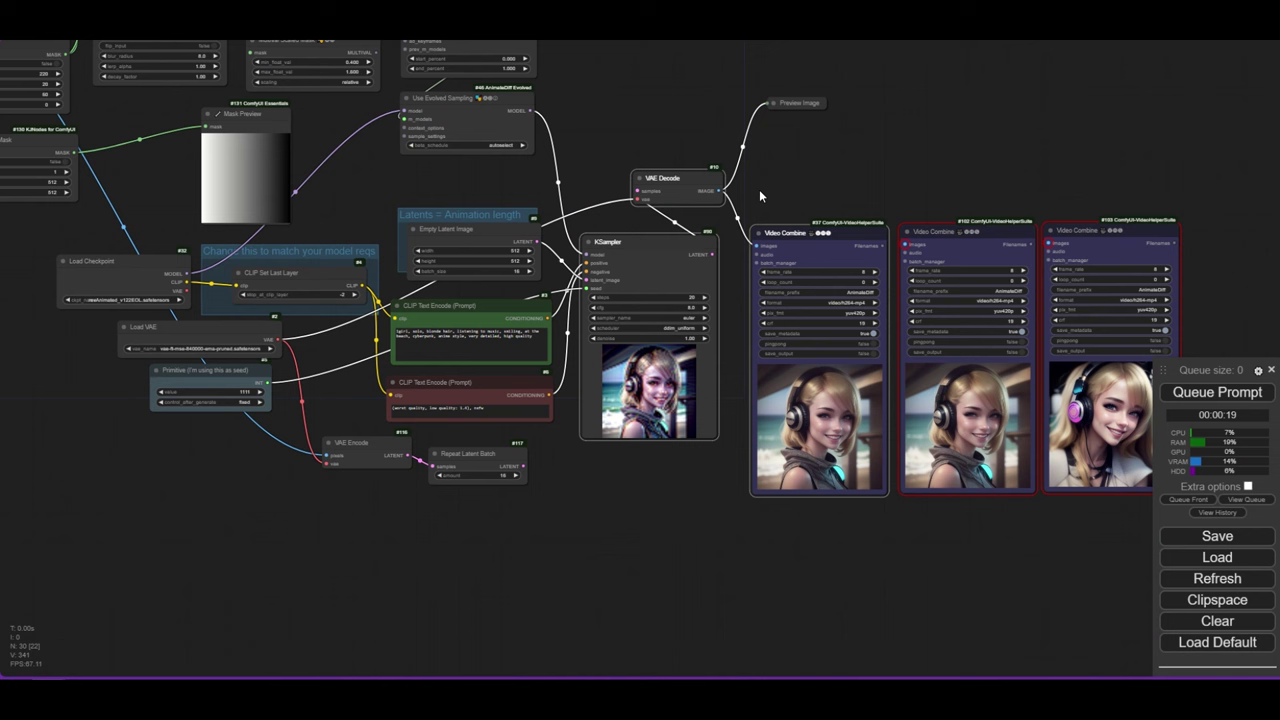
{"action": "key", "text": "ctrl+shift+v"}
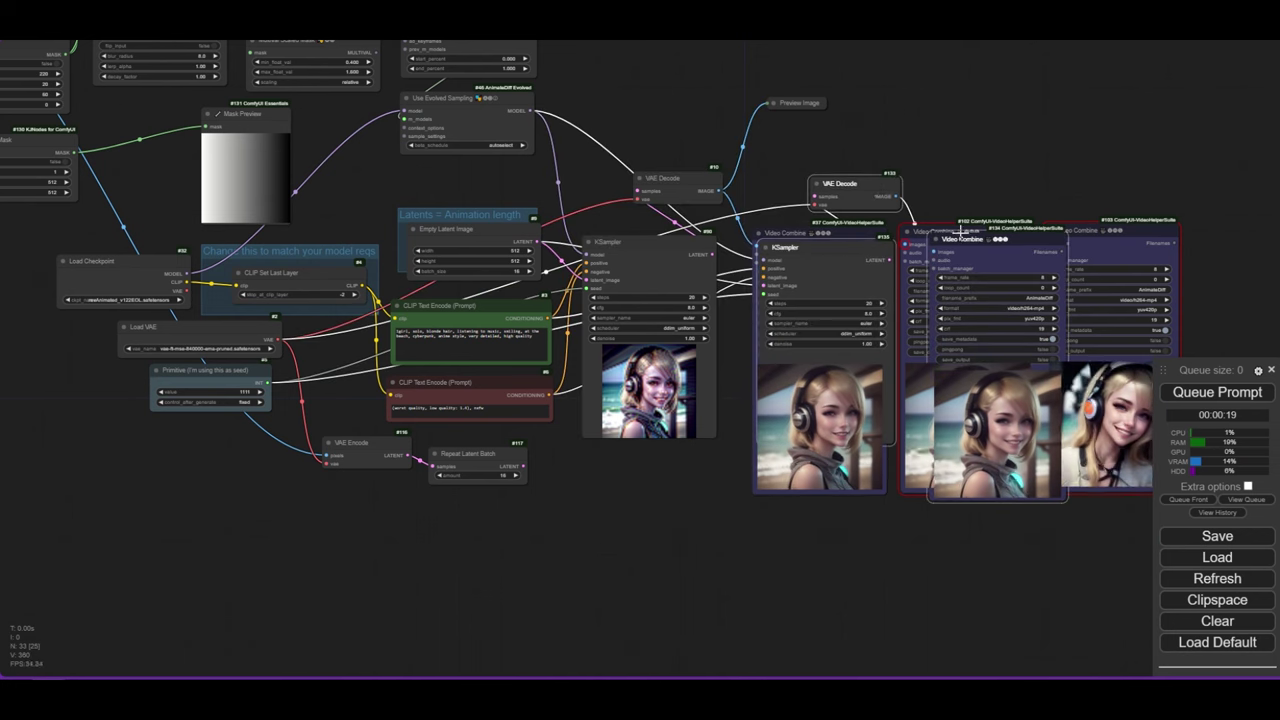
{"action": "left_click_drag", "start_coordinate": [870, 183], "coordinate": [689, 457]}
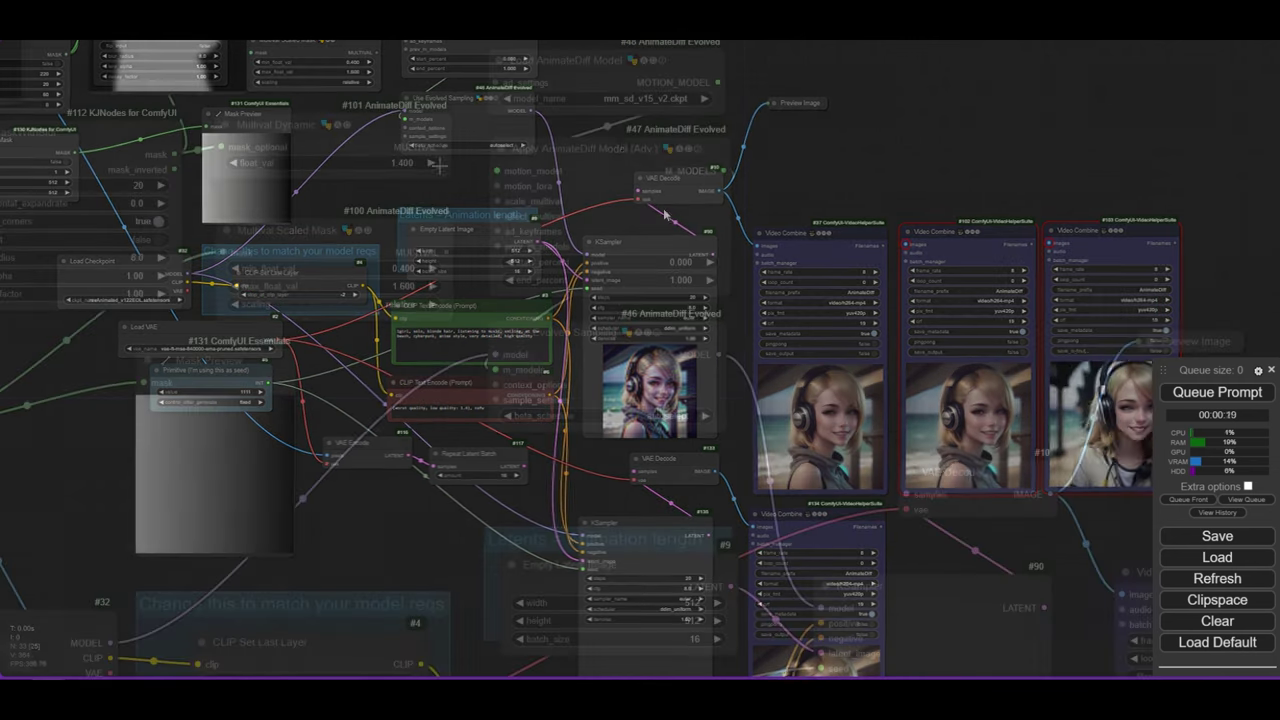
Set Multival Dynamic's float_val to 0 and disconnect the GrowMaskWithBlur mask from its mask_optional input.
{"action": "scroll", "coordinate": [636, 176], "scroll_direction": "up", "scroll_amount": 6}
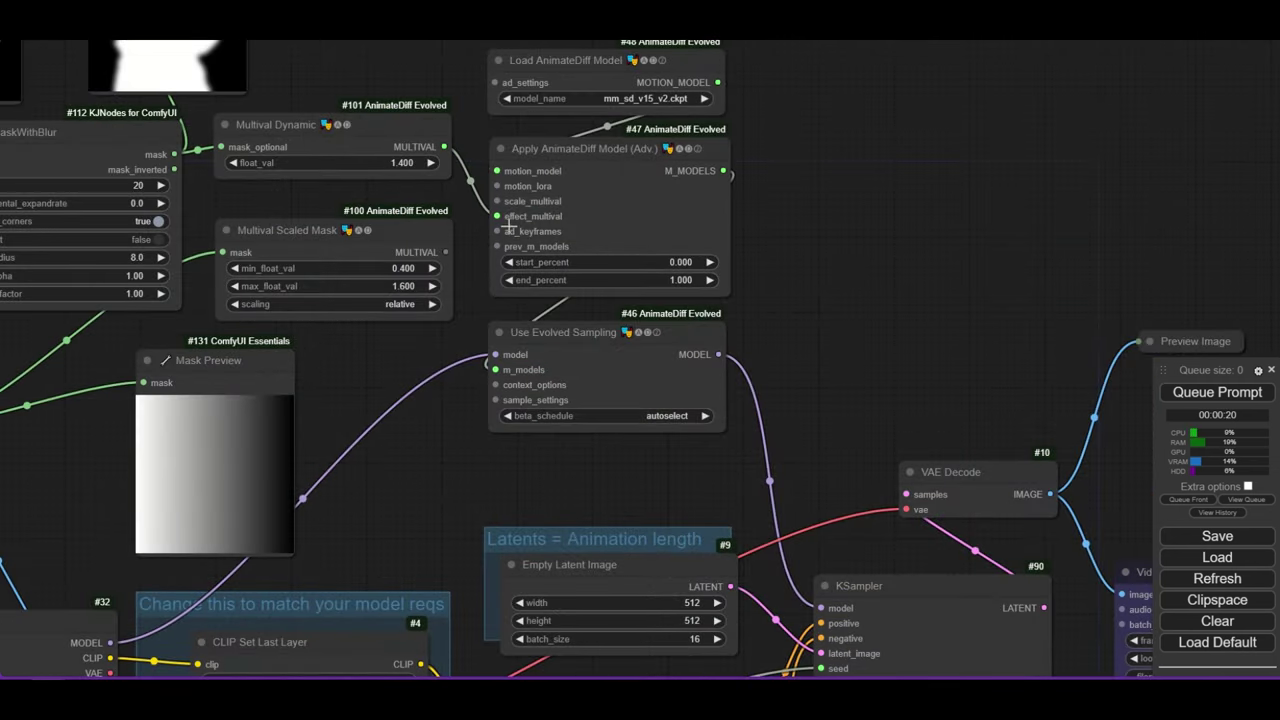
{"action": "scroll", "coordinate": [509, 228], "scroll_direction": "up", "scroll_amount": 6}
{"action": "scroll", "coordinate": [519, 222], "scroll_direction": "down", "scroll_amount": 1}
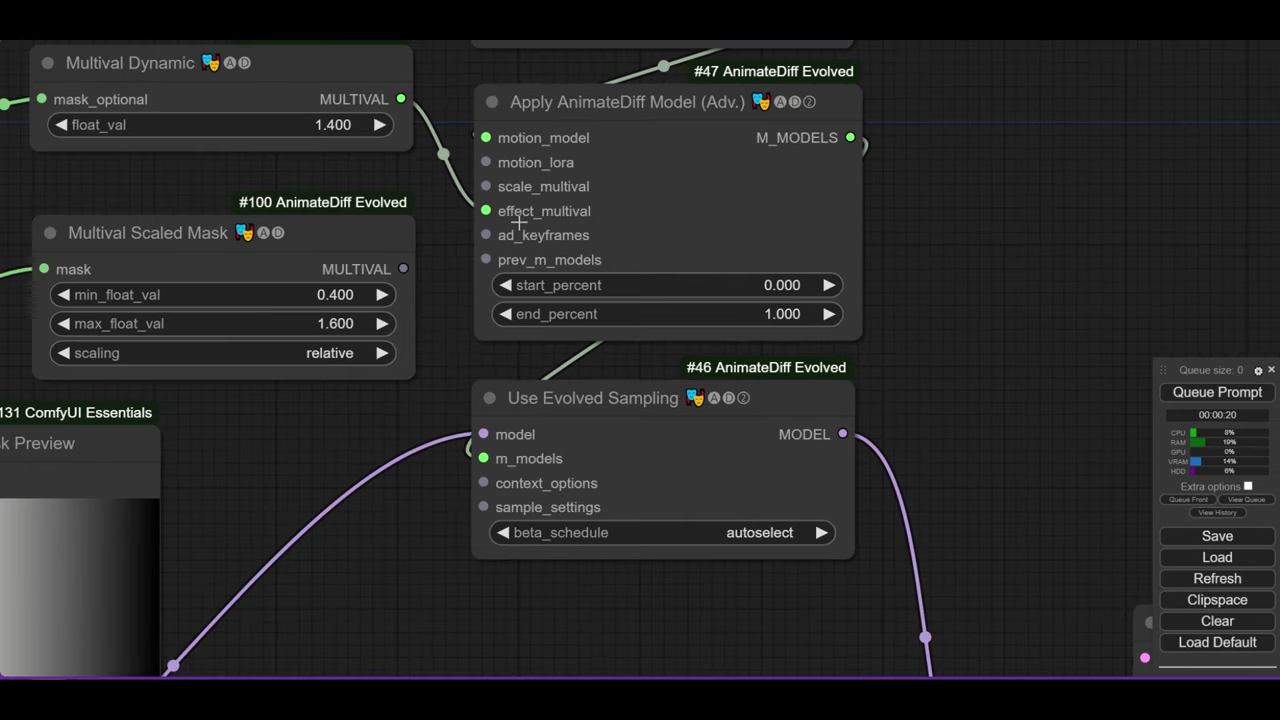
{"action": "scroll", "coordinate": [519, 222], "scroll_direction": "down", "scroll_amount": 3}
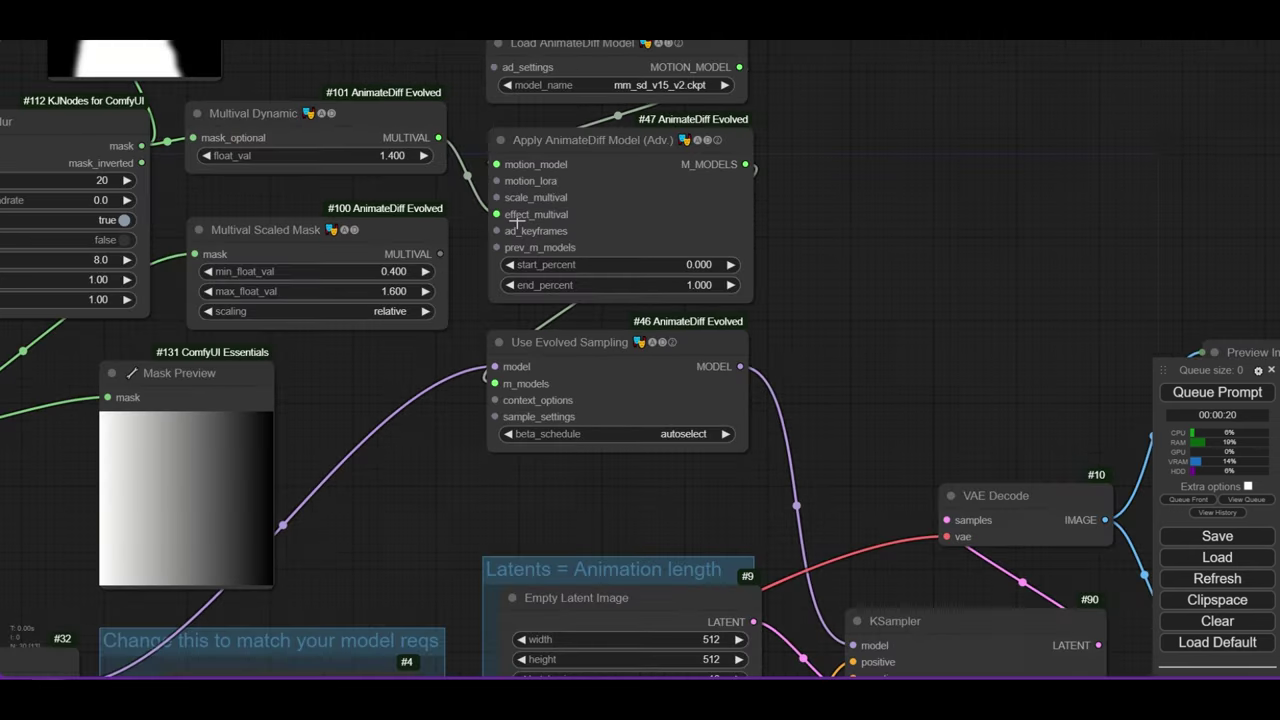
{"action": "left_click", "coordinate": [401, 157]}
{"action": "left_click_drag", "start_coordinate": [270, 200], "coordinate": [484, 243]}
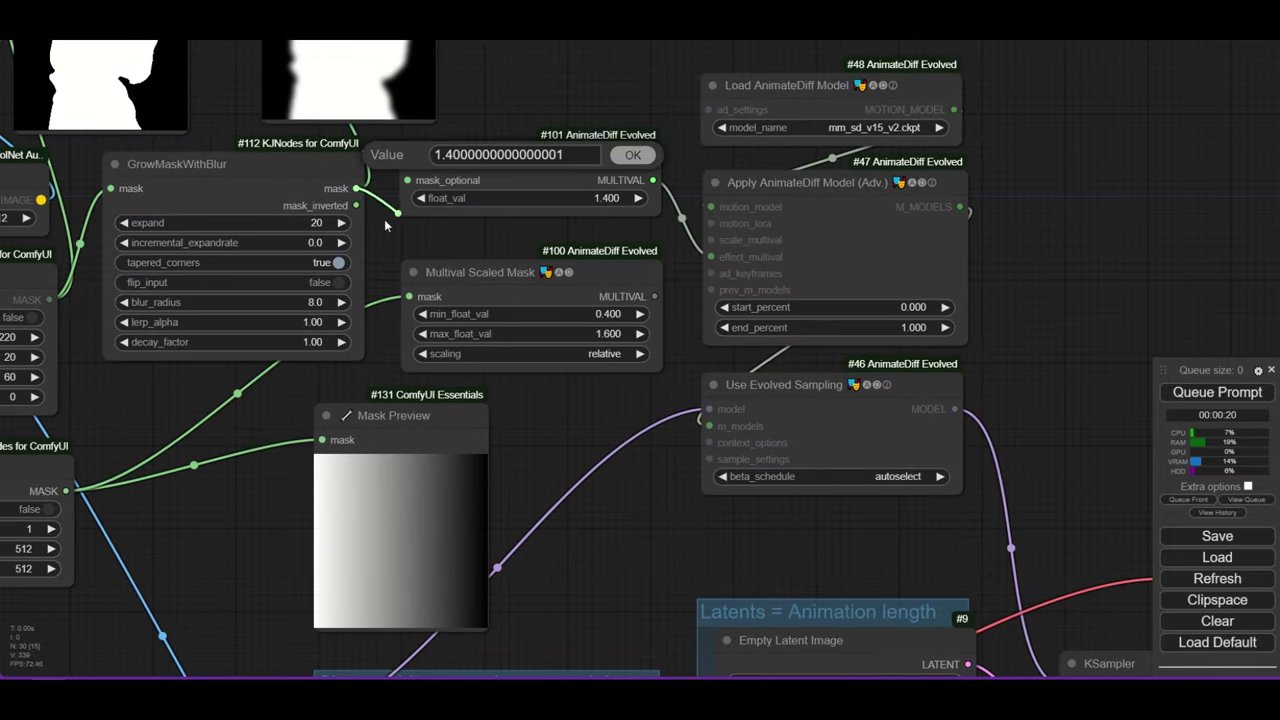
{"action": "left_click_drag", "start_coordinate": [384, 221], "coordinate": [372, 210]}
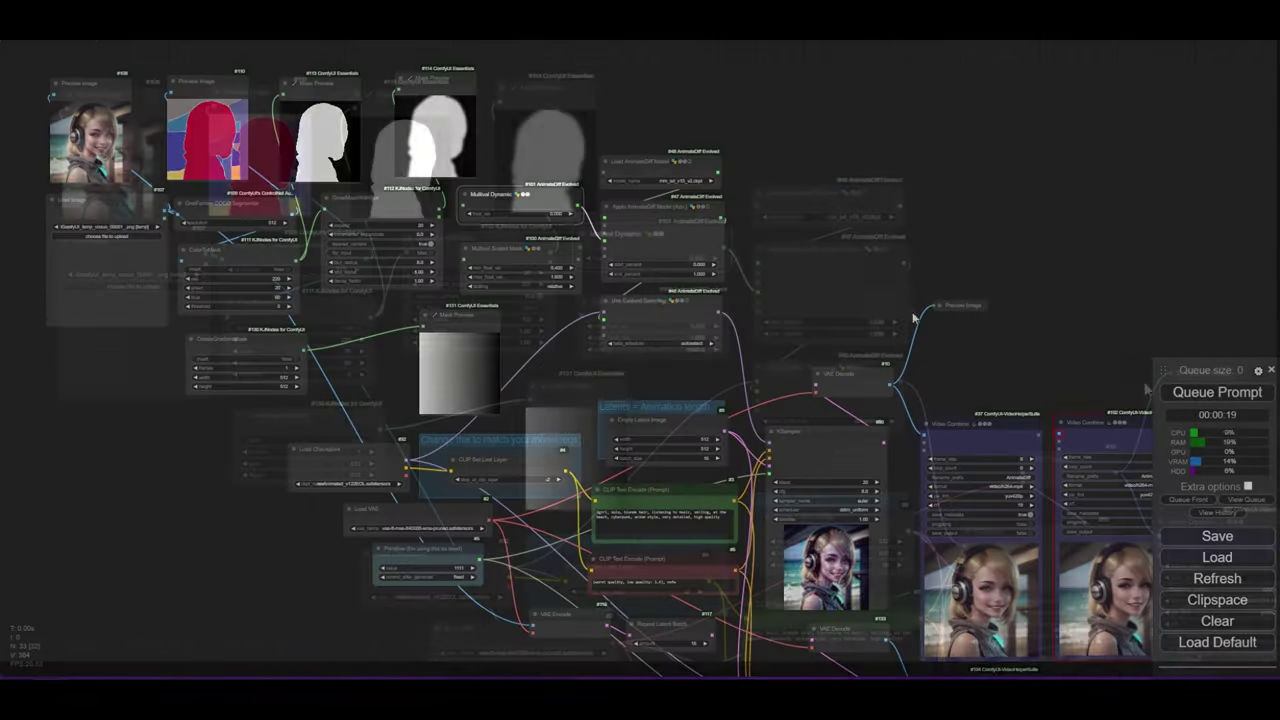
Compare the video from the first KSampler with the video from the duplicated sampler chain.
{"action": "scroll", "coordinate": [784, 175], "scroll_direction": "up", "scroll_amount": 3}
{"action": "left_click_drag", "start_coordinate": [770, 132], "coordinate": [750, 119]}
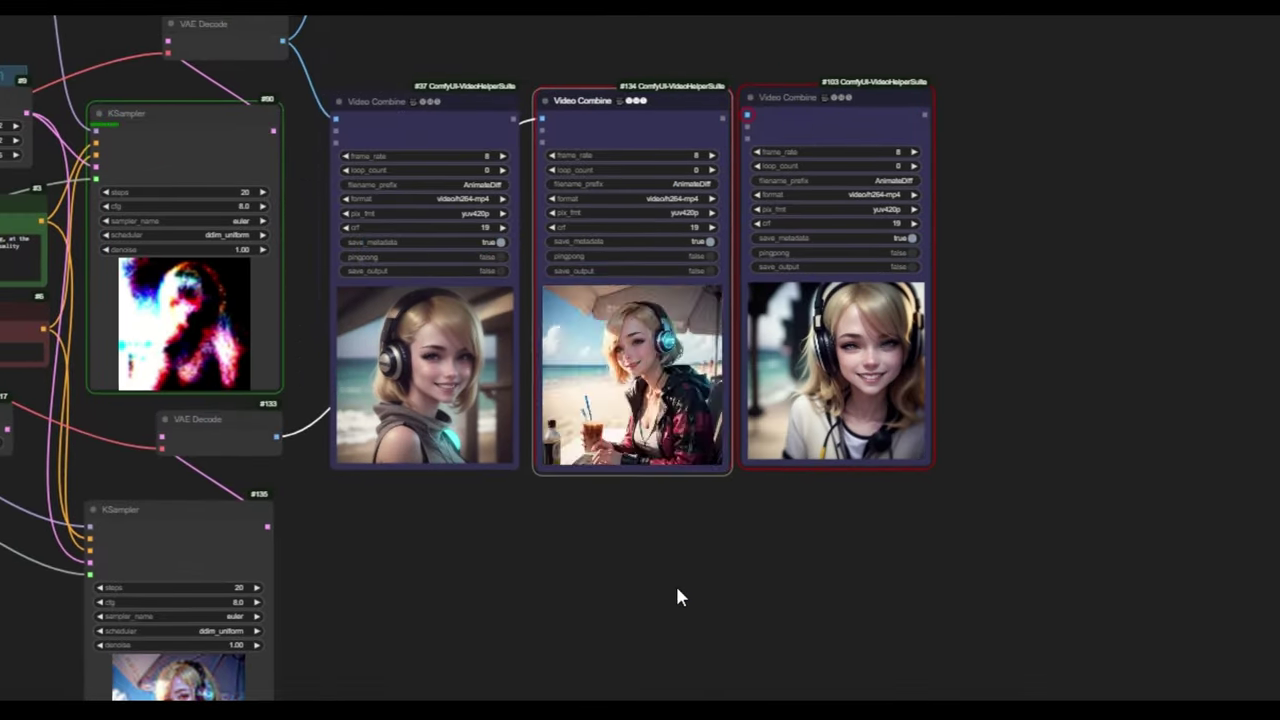
{"action": "scroll", "coordinate": [570, 460], "scroll_direction": "up", "scroll_amount": 1}
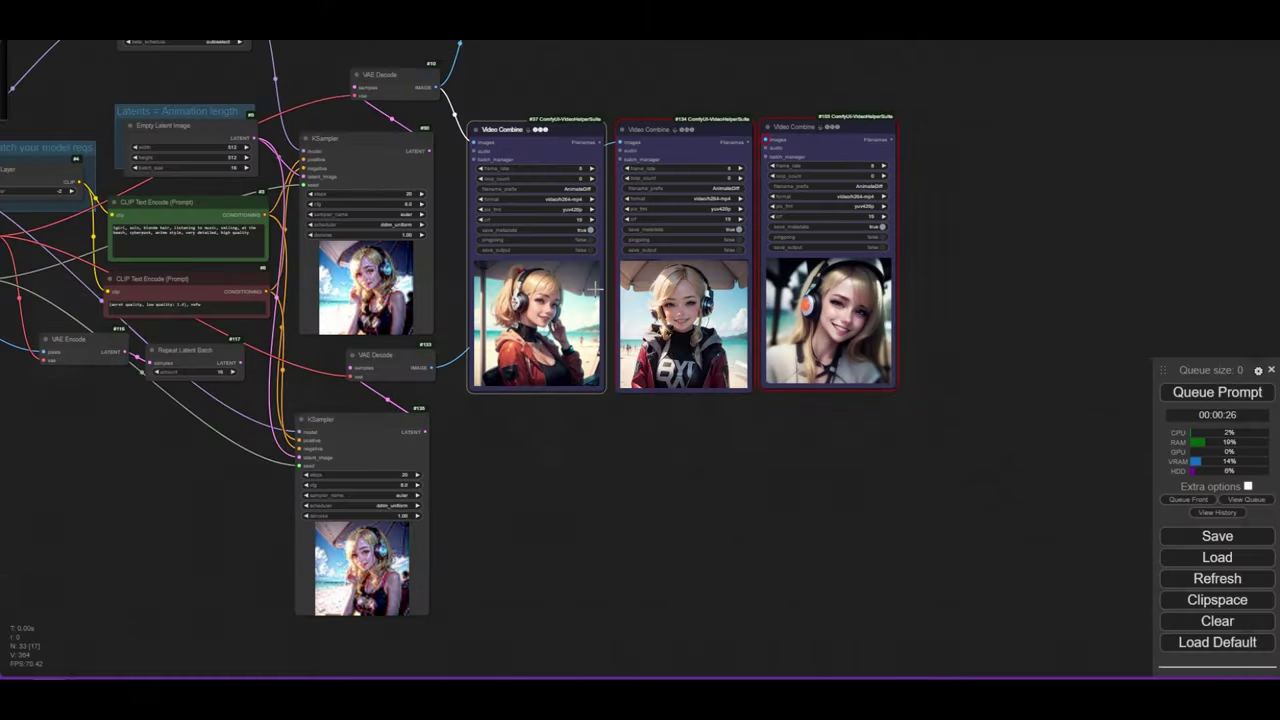
{"action": "scroll", "coordinate": [595, 289], "scroll_direction": "up", "scroll_amount": 11}
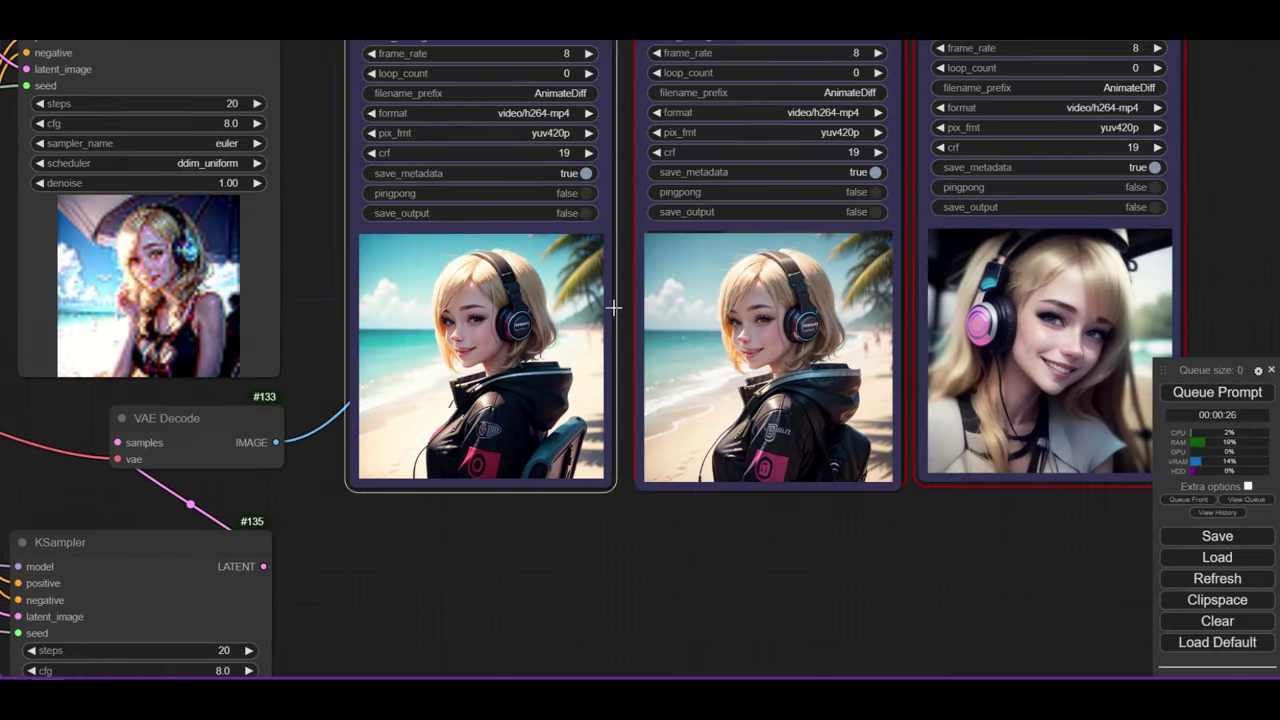
{"action": "scroll", "coordinate": [614, 308], "scroll_direction": "up", "scroll_amount": 2}
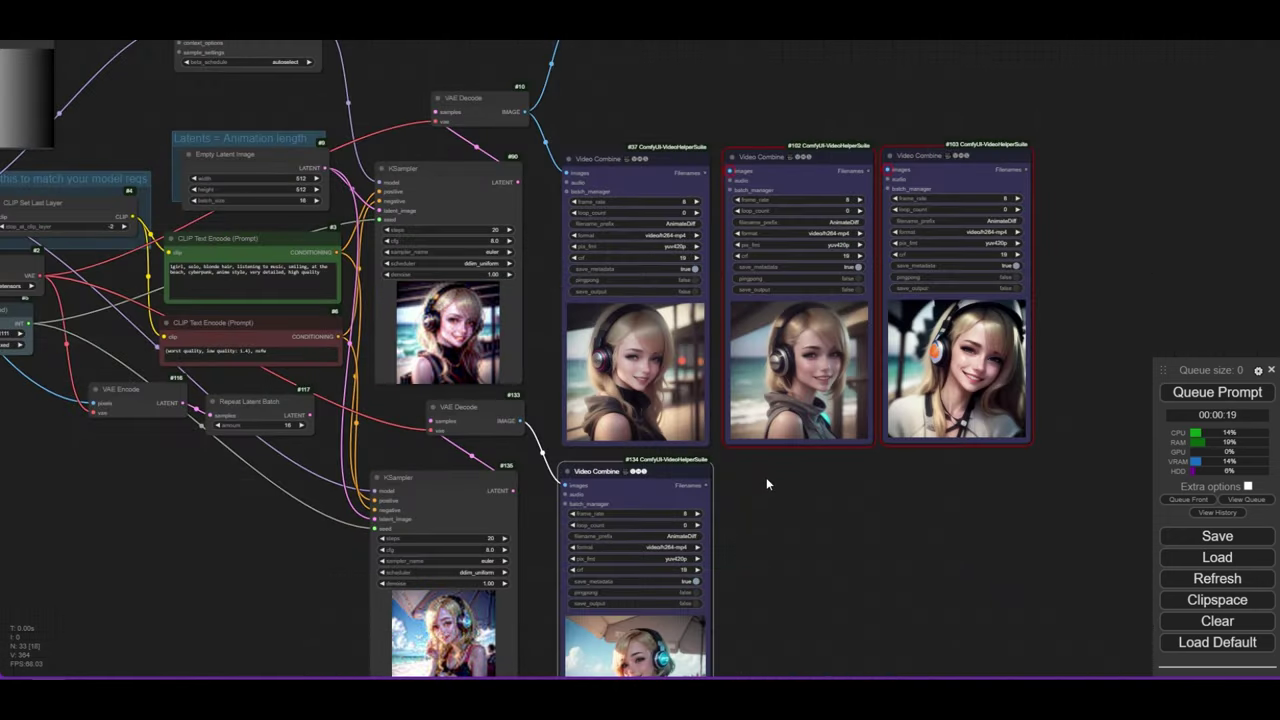
Examine the regenerated animation up close against the two earlier reference videos and the duplicated chain's video.
{"action": "scroll", "coordinate": [665, 393], "scroll_direction": "up", "scroll_amount": 3}
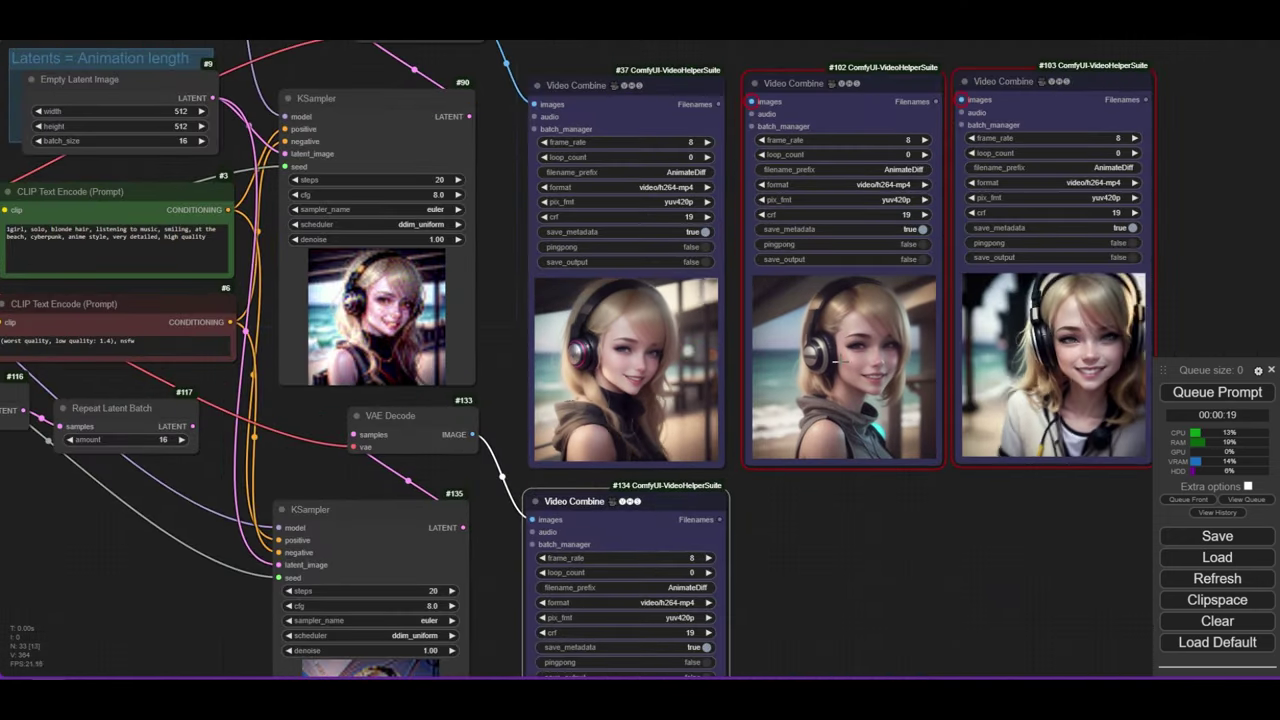
{"action": "left_click_drag", "start_coordinate": [863, 558], "coordinate": [852, 448]}
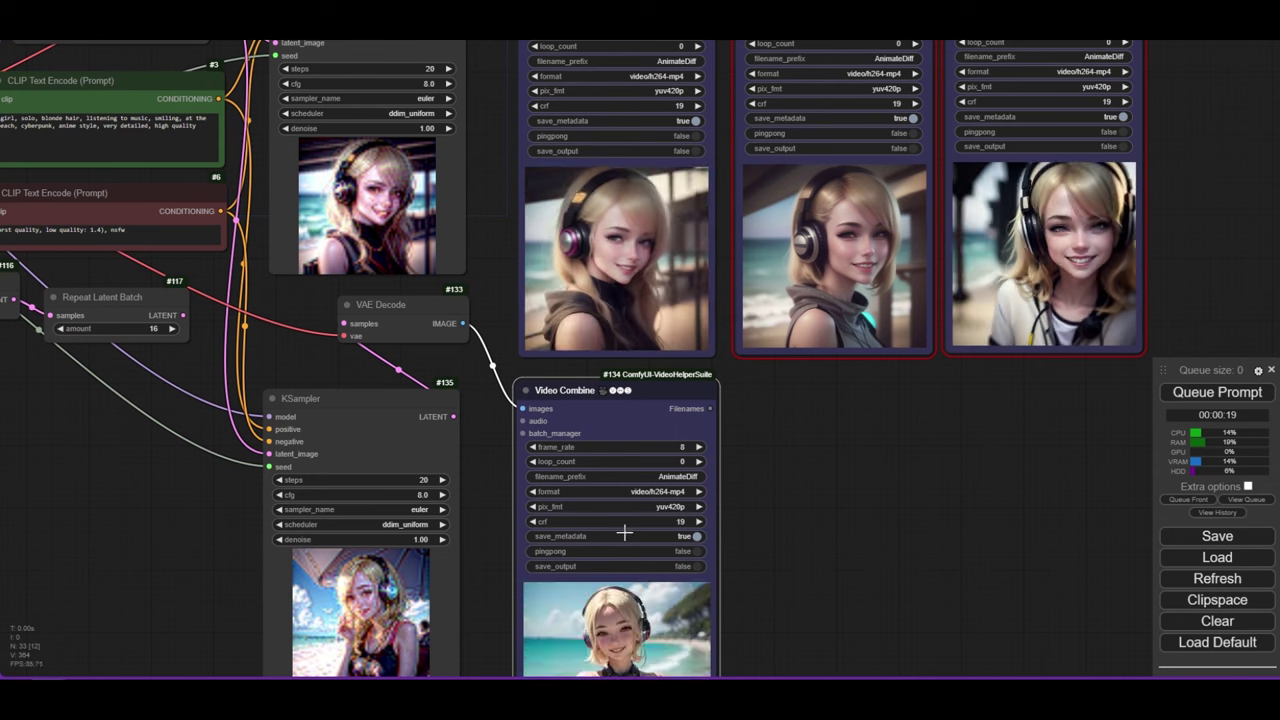
{"action": "scroll", "coordinate": [622, 240], "scroll_direction": "up", "scroll_amount": 9}
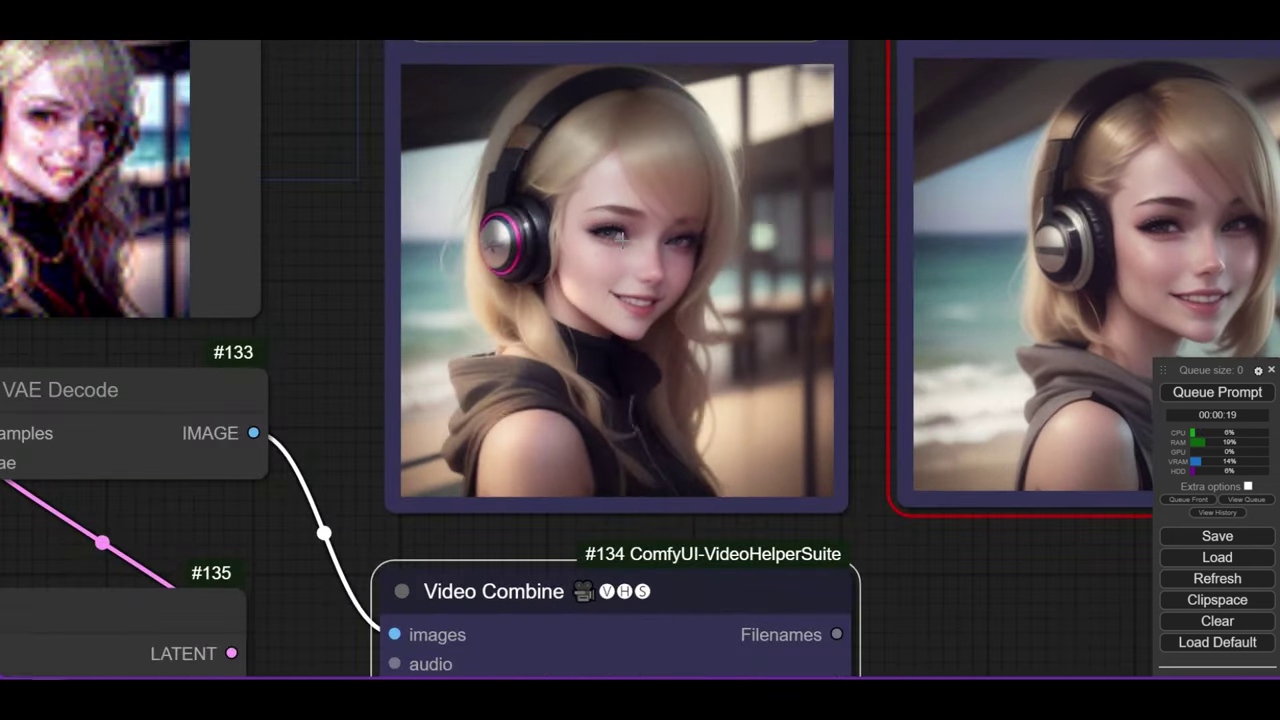
{"action": "scroll", "coordinate": [629, 241], "scroll_direction": "down", "scroll_amount": 10}
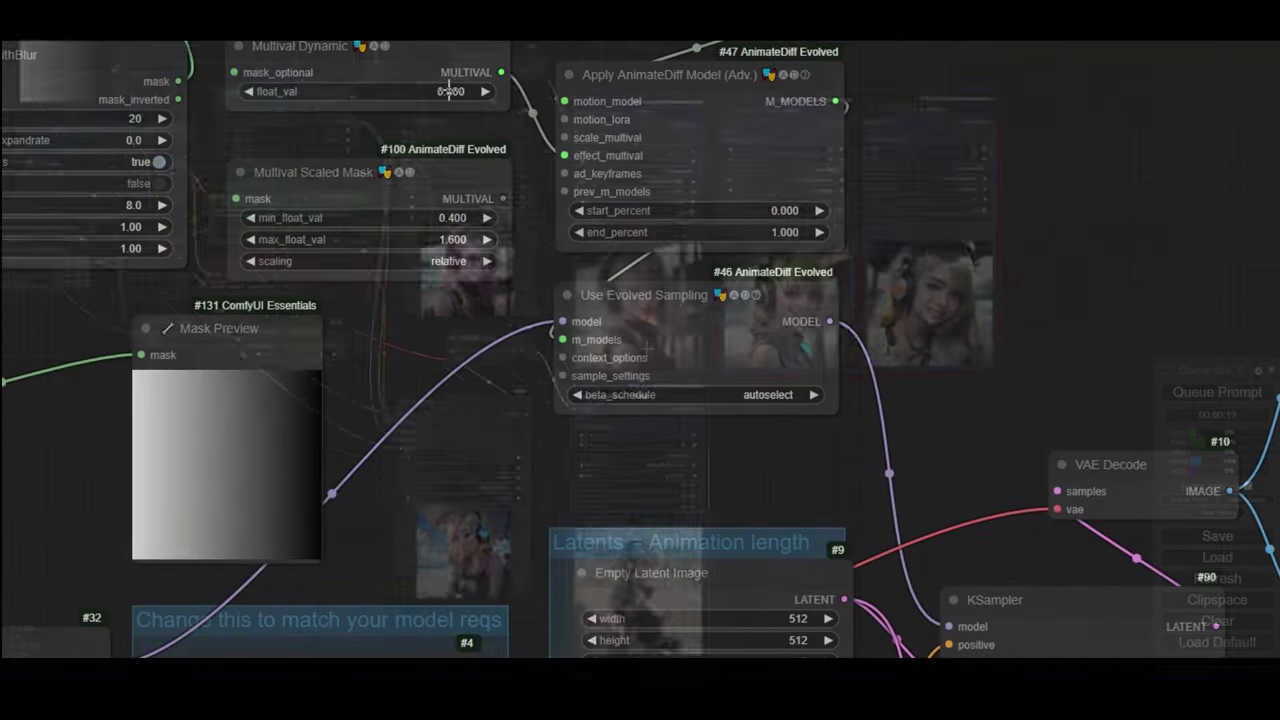
Set Multival Dynamic's float_val to 1.2, regenerate the animation and compare it with the earlier videos.
{"action": "left_click", "coordinate": [451, 90]}
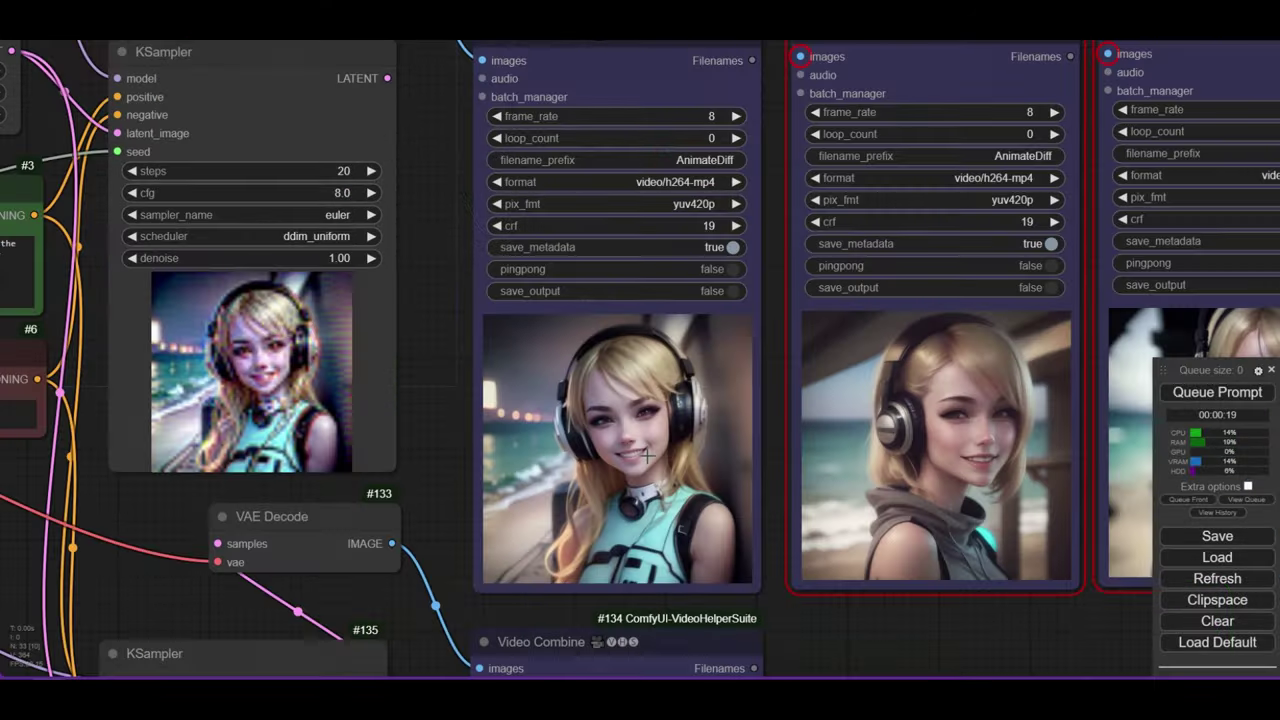
{"action": "scroll", "coordinate": [650, 475], "scroll_direction": "up", "scroll_amount": 3}
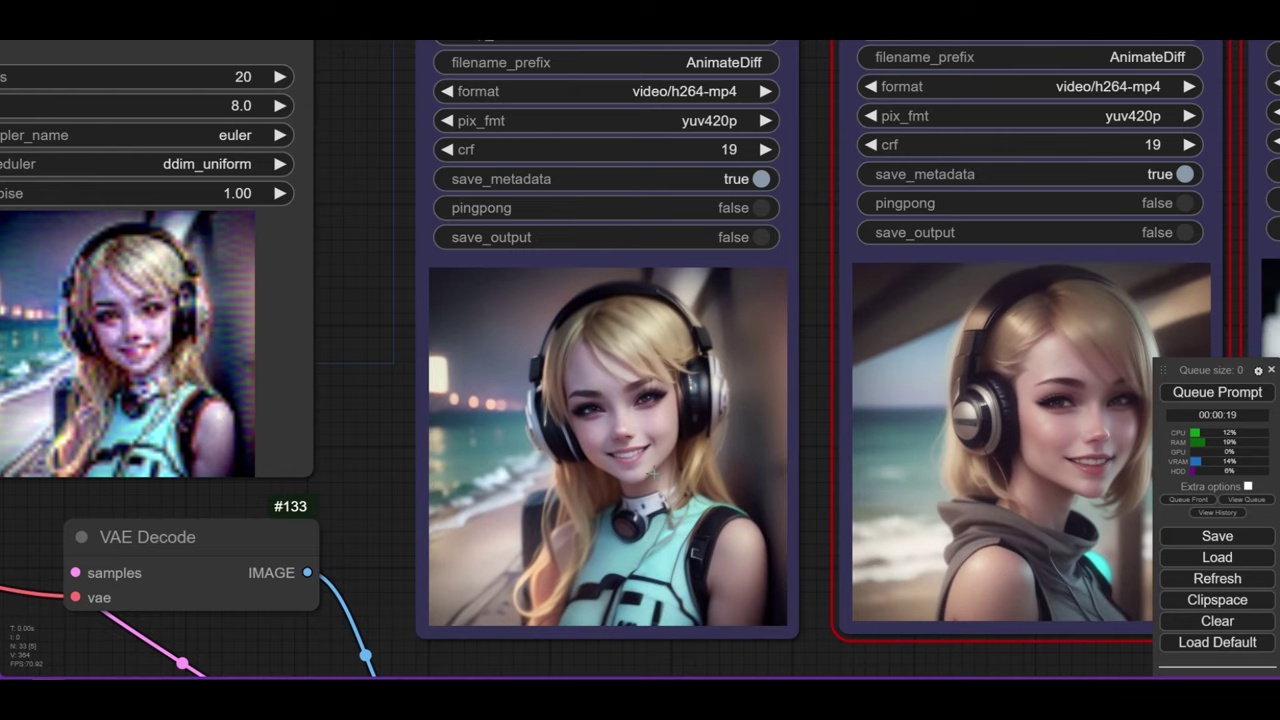
{"action": "scroll", "coordinate": [650, 474], "scroll_direction": "down", "scroll_amount": 5}
{"action": "scroll", "coordinate": [483, 176], "scroll_direction": "down", "scroll_amount": 3}
Disconnect Multival Scaled Mask's output from Apply AnimateDiff Model (Adv.) and connect GrowMaskWithBlur's mask to Multival Dynamic's mask_optional.
{"action": "left_click_drag", "start_coordinate": [483, 176], "coordinate": [696, 330]}
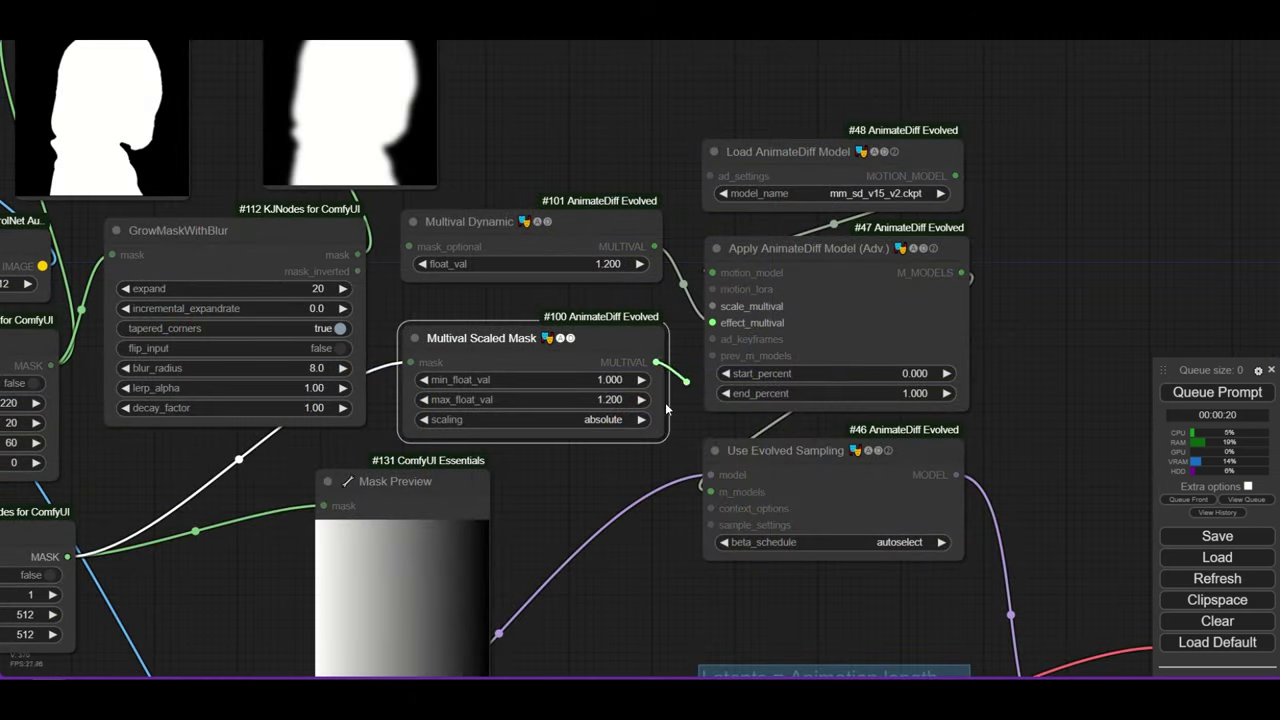
{"action": "left_click_drag", "start_coordinate": [667, 408], "coordinate": [682, 368]}
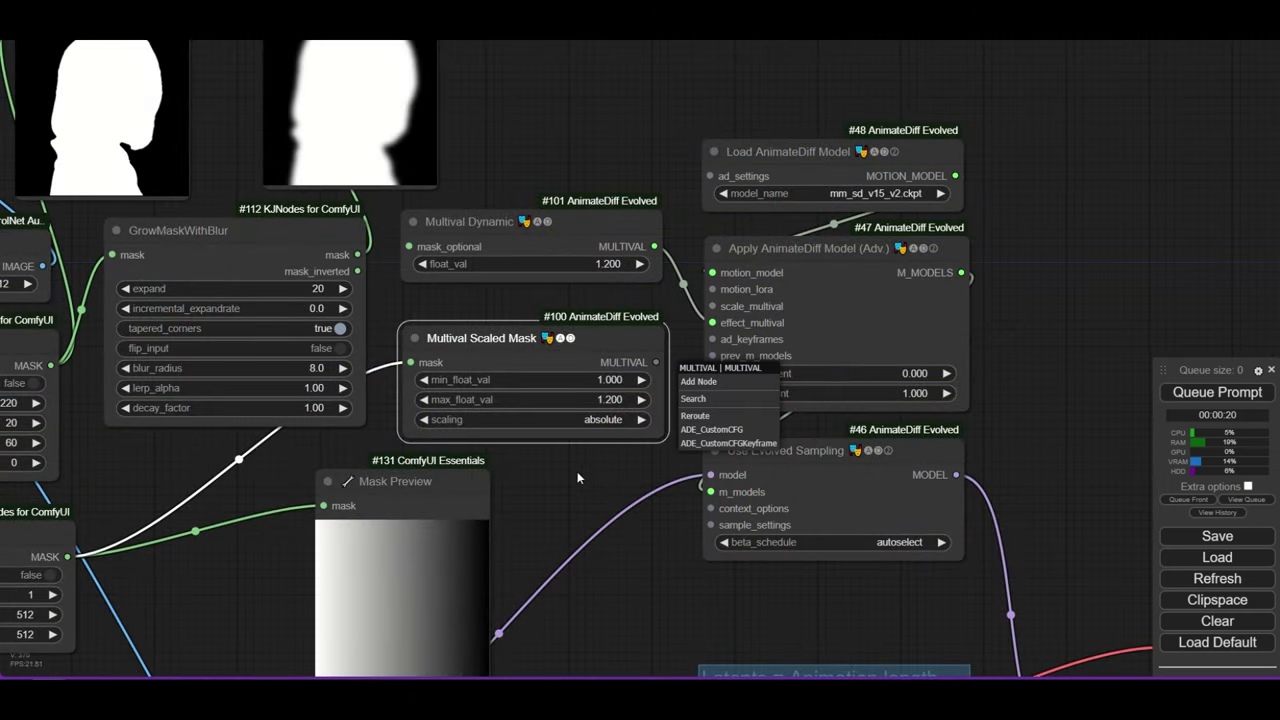
{"action": "scroll", "coordinate": [564, 482], "scroll_direction": "down", "scroll_amount": 3}
{"action": "left_click_drag", "start_coordinate": [608, 210], "coordinate": [728, 194]}
{"action": "scroll", "coordinate": [535, 285], "scroll_direction": "up", "scroll_amount": 4}
{"action": "scroll", "coordinate": [535, 285], "scroll_direction": "down", "scroll_amount": 2}
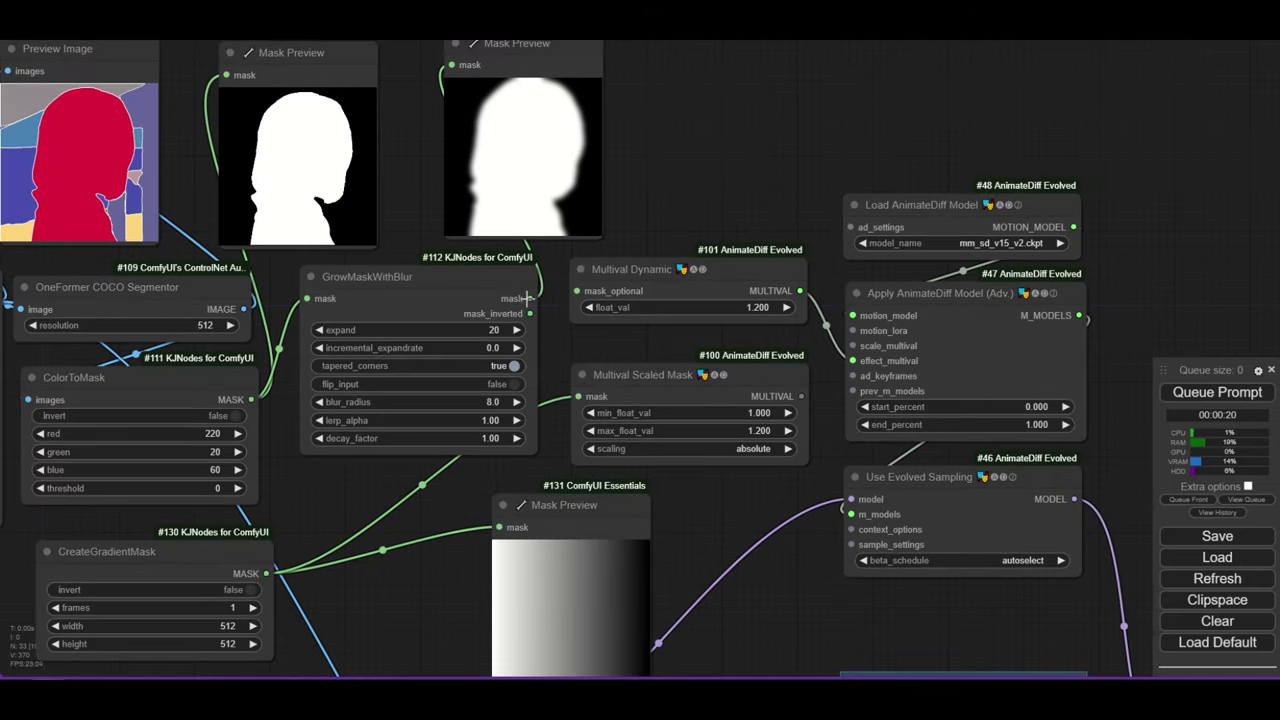
{"action": "left_click_drag", "start_coordinate": [677, 232], "coordinate": [645, 232]}
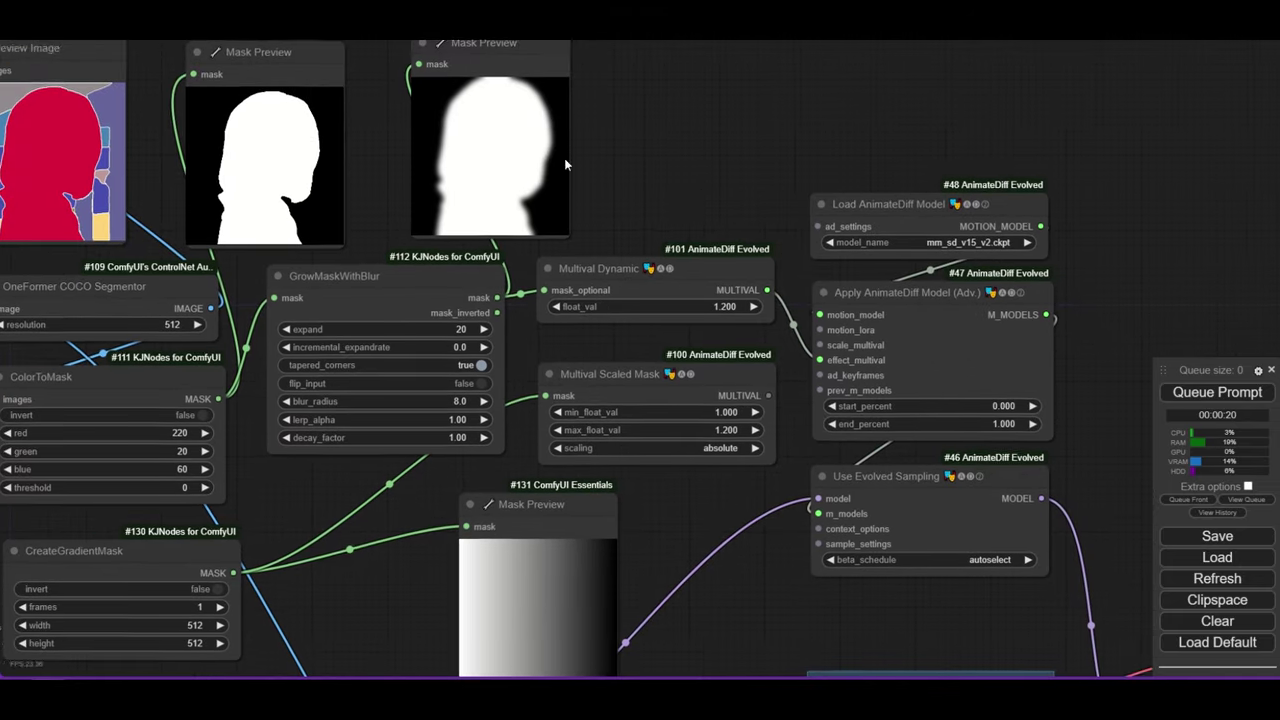
Set Multival Dynamic's float_val to 1, regenerate the animation and examine how the person and background move.
{"action": "scroll", "coordinate": [583, 234], "scroll_direction": "down", "scroll_amount": 2}
{"action": "scroll", "coordinate": [598, 240], "scroll_direction": "up", "scroll_amount": 3}
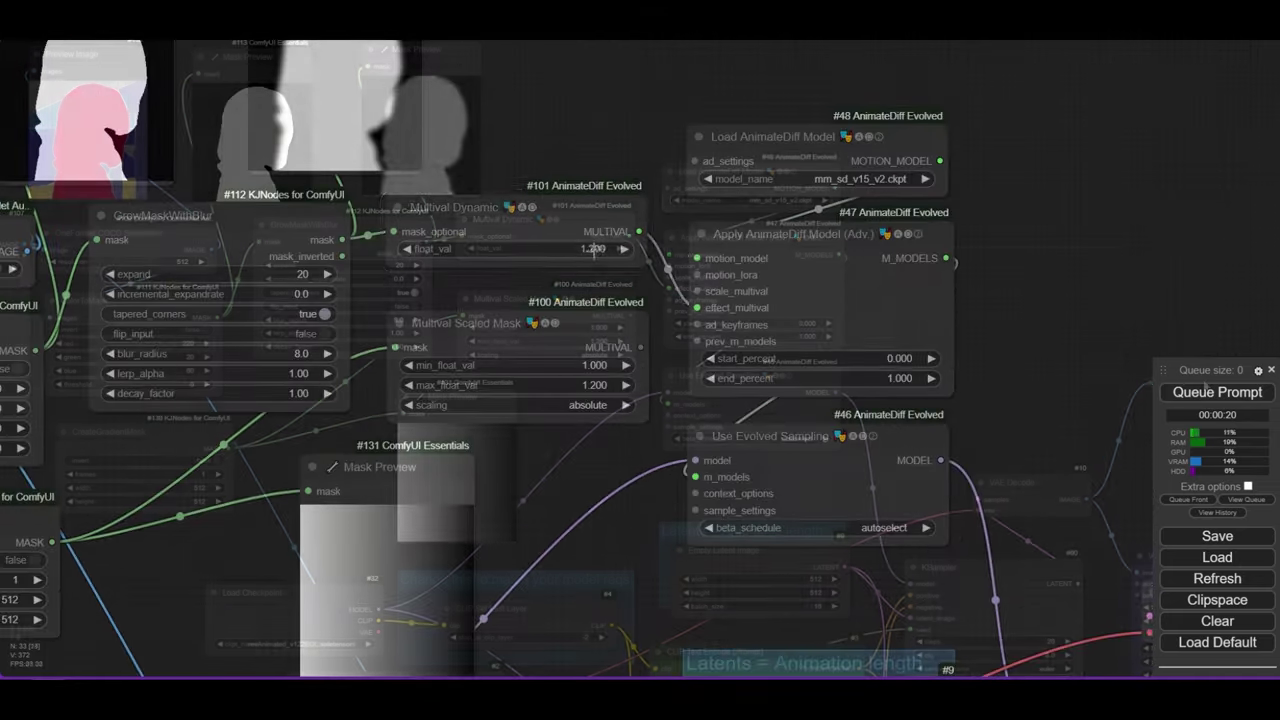
{"action": "left_click", "coordinate": [598, 248]}
{"action": "key", "text": "Return"}
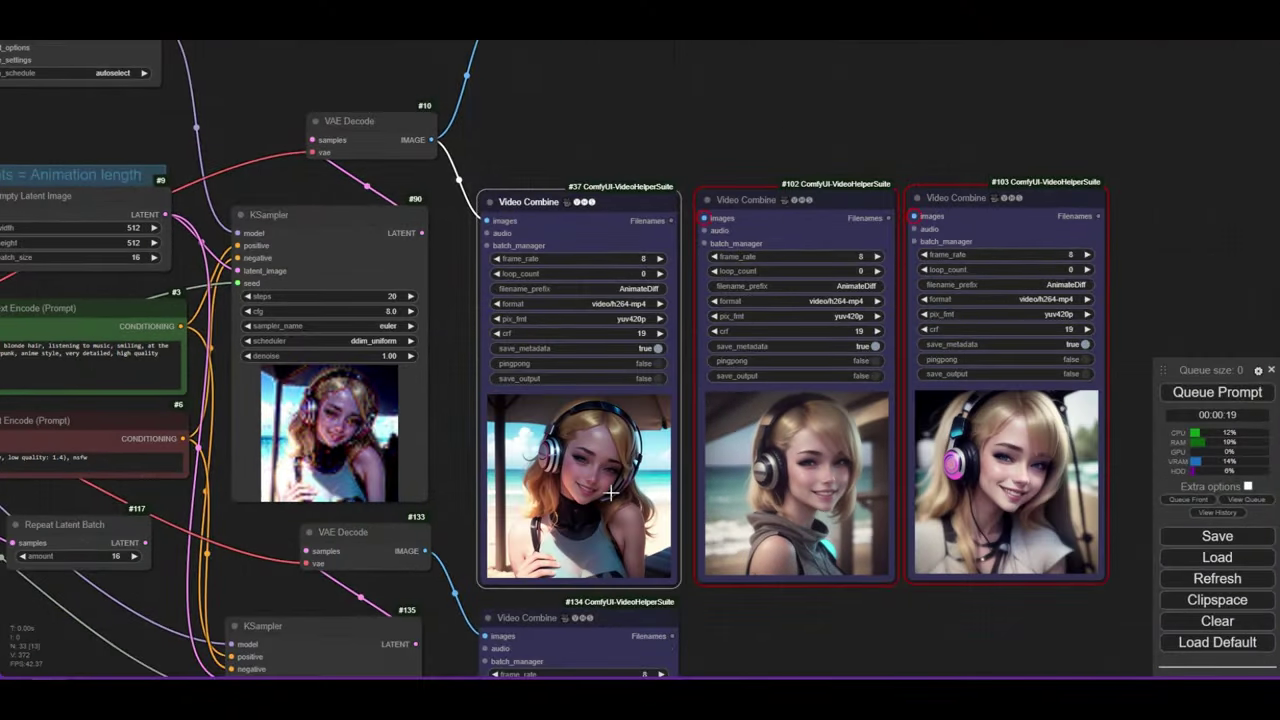
{"action": "scroll", "coordinate": [610, 492], "scroll_direction": "up", "scroll_amount": 4}
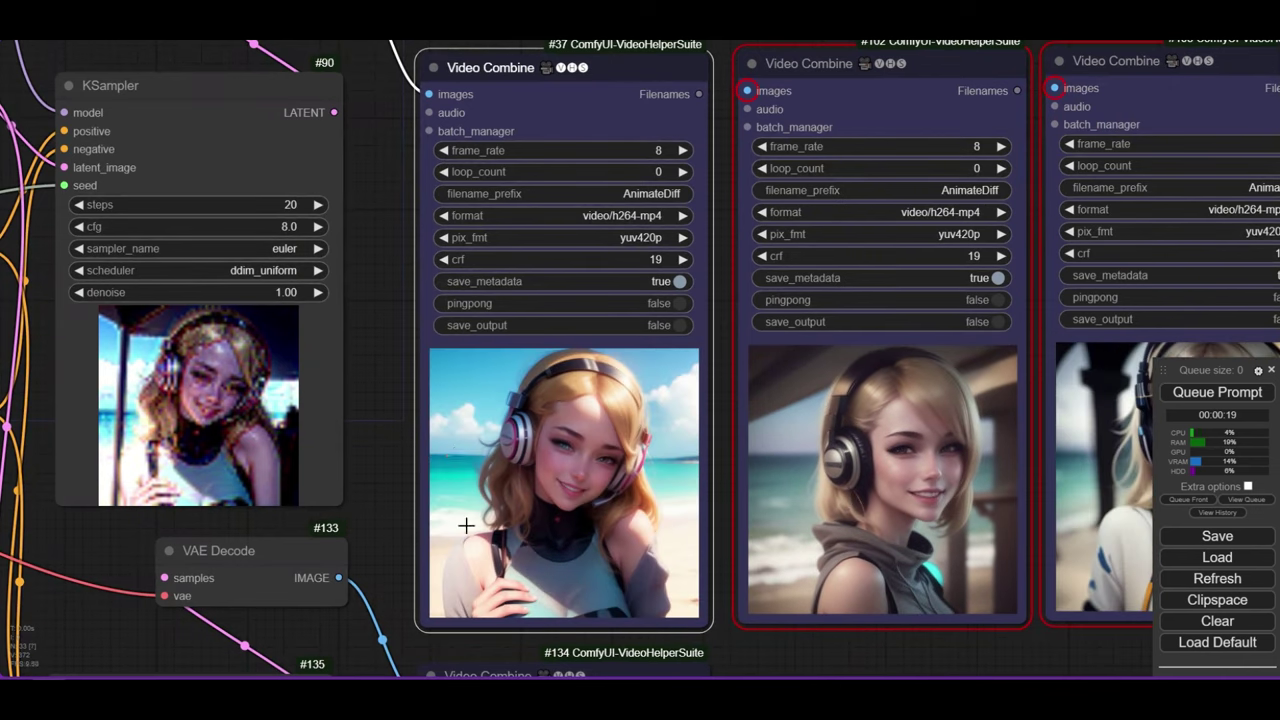
{"action": "scroll", "coordinate": [668, 502], "scroll_direction": "up", "scroll_amount": 1}
{"action": "scroll", "coordinate": [668, 502], "scroll_direction": "down", "scroll_amount": 10}
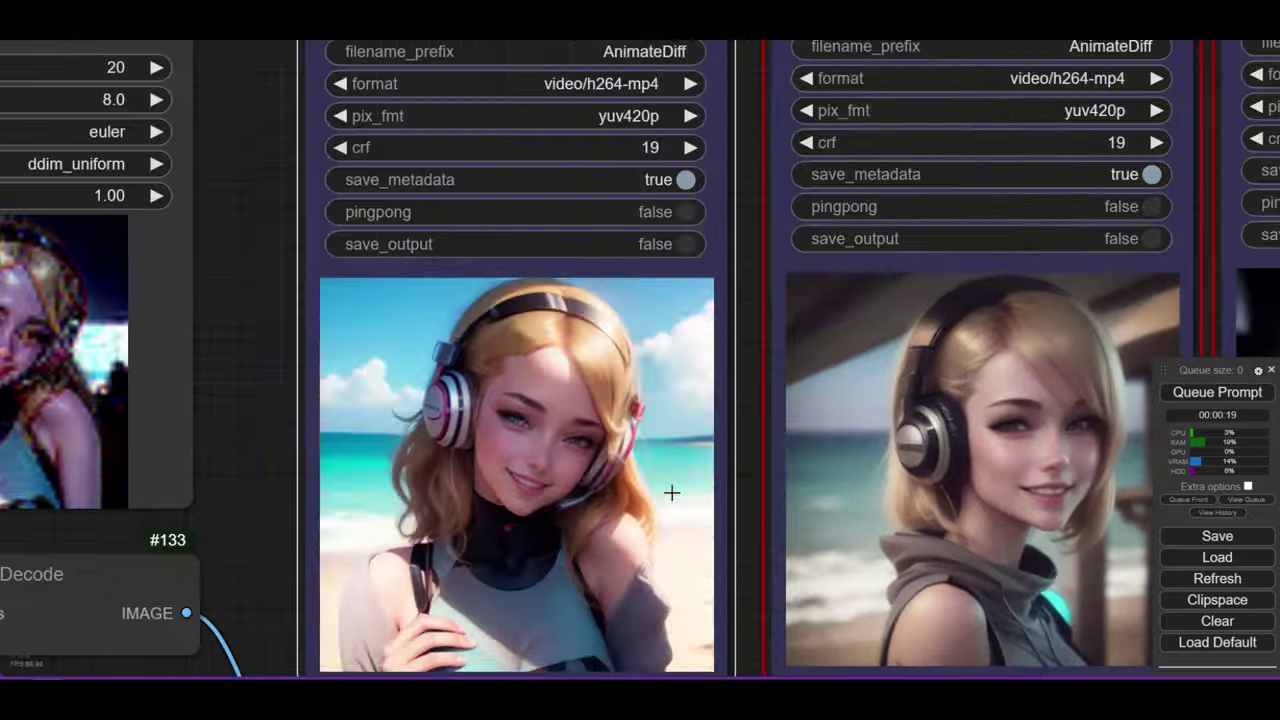
Connect Repeat Latent Batch to the first KSampler's latent_image, regenerate the animation and examine the new video.
{"action": "scroll", "coordinate": [365, 521], "scroll_direction": "up", "scroll_amount": 4}
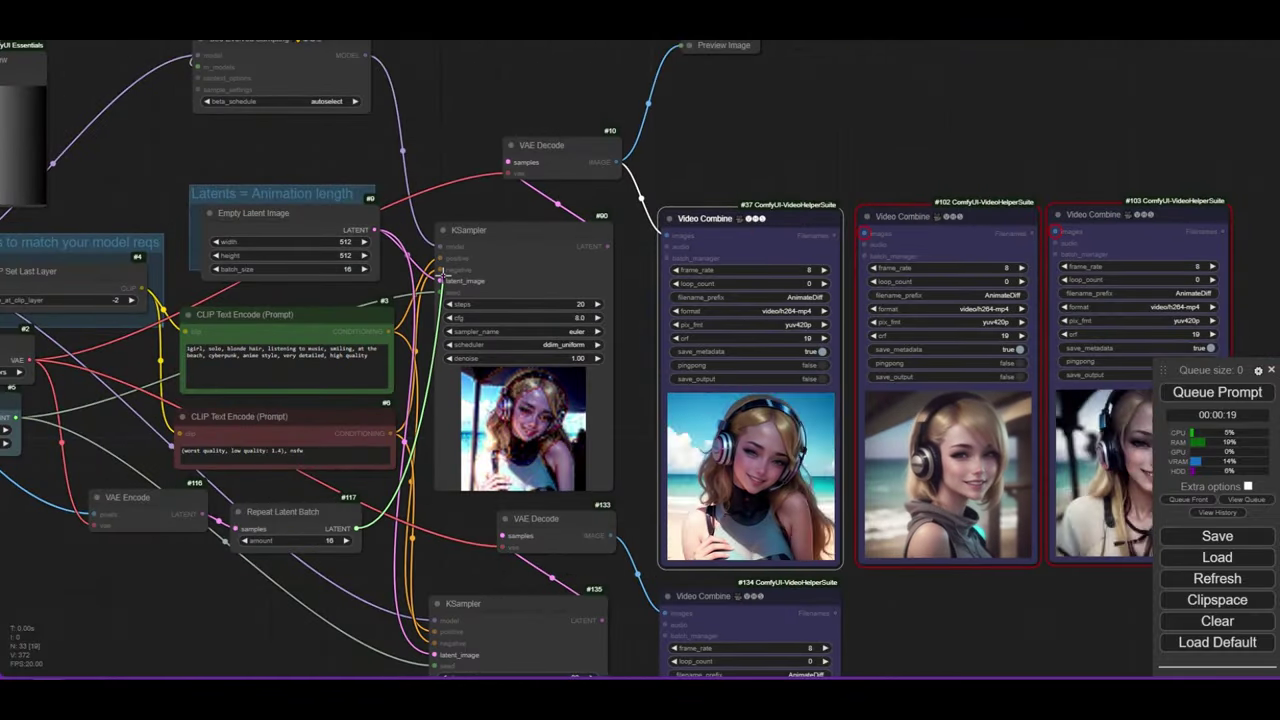
{"action": "left_click", "coordinate": [1218, 395]}
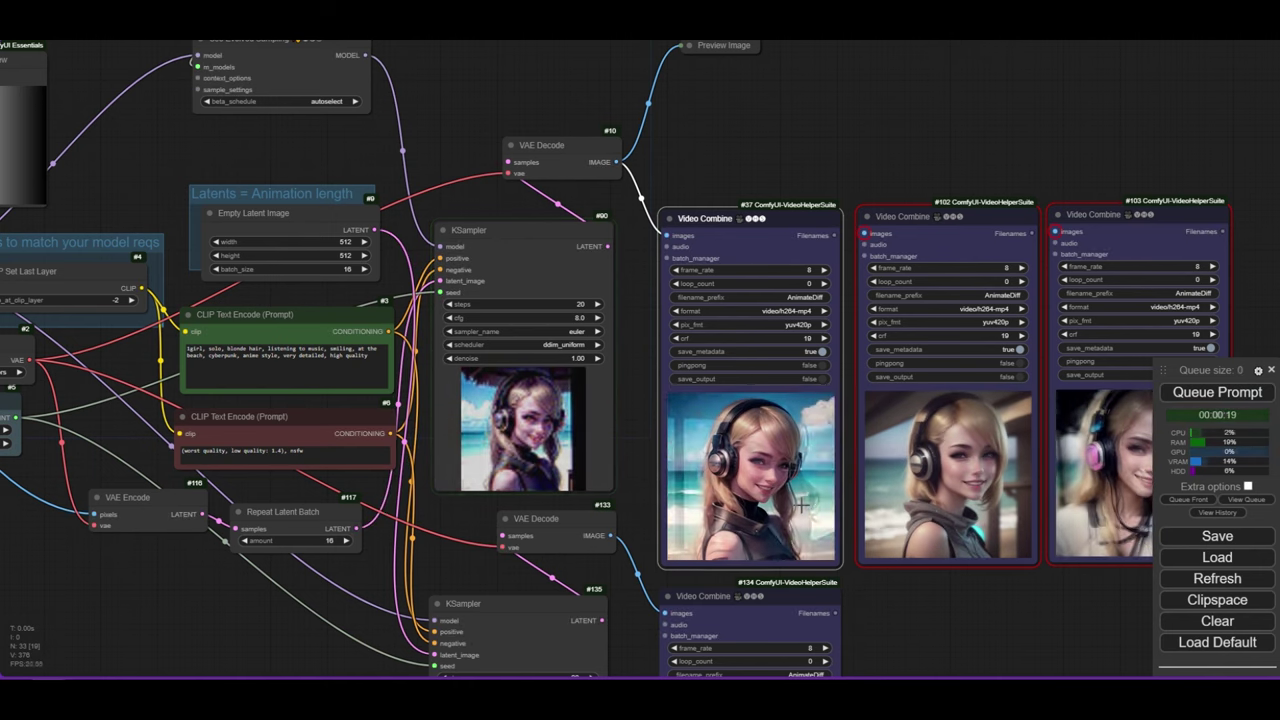
{"action": "scroll", "coordinate": [800, 505], "scroll_direction": "up", "scroll_amount": 4}
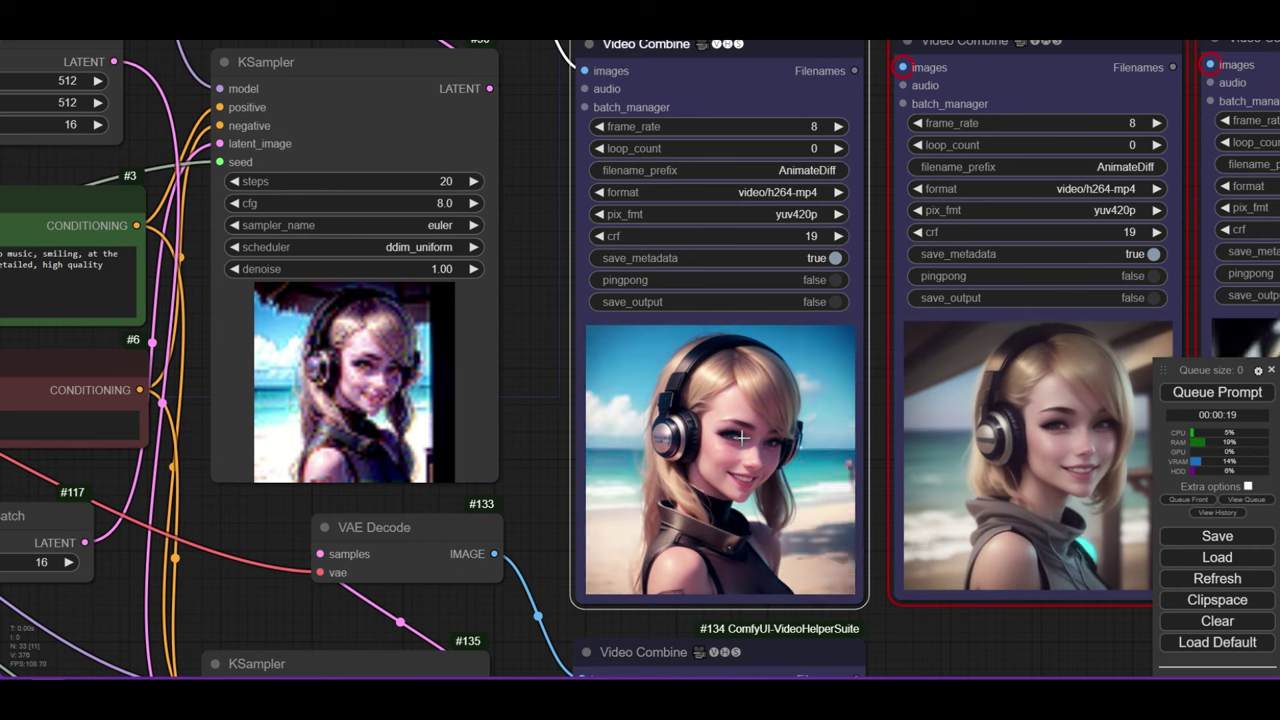
{"action": "scroll", "coordinate": [735, 437], "scroll_direction": "down", "scroll_amount": 5}
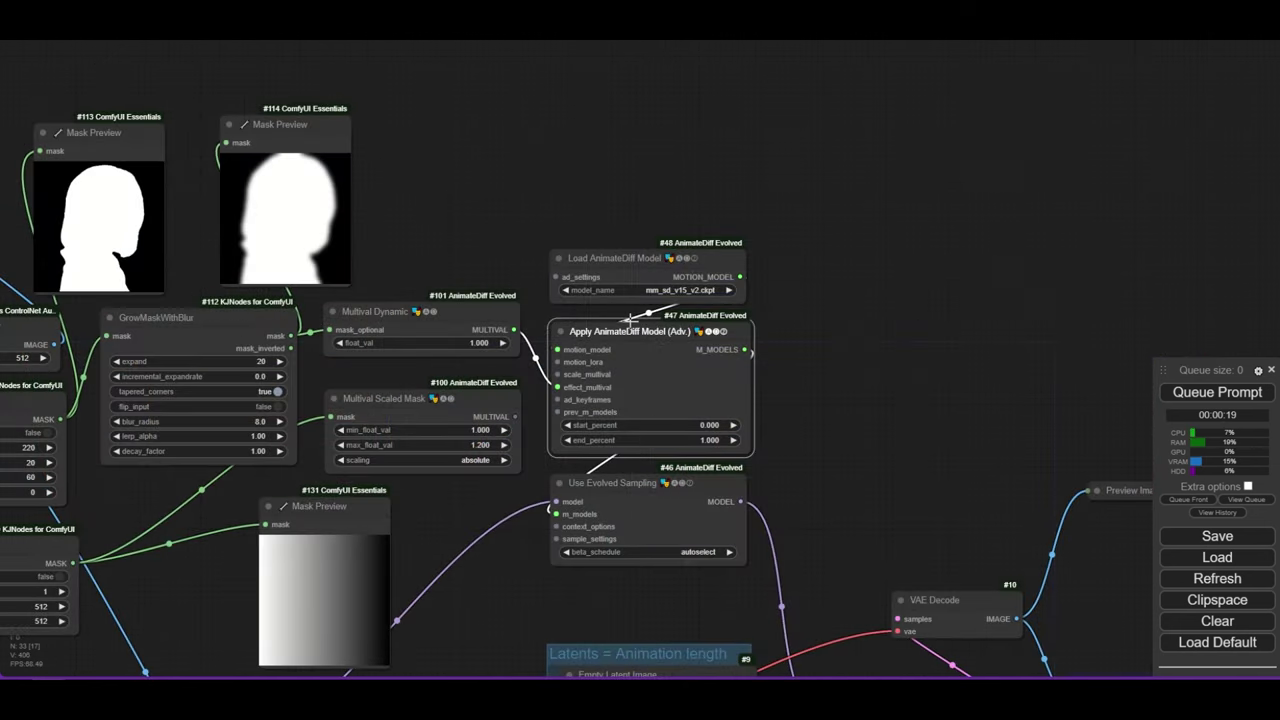
Duplicate Apply AnimateDiff Model (Adv.), feeding its motion_model from Load AnimateDiff Model and its M_MODELS into the original node's prev_m_models.
{"action": "left_click_drag", "start_coordinate": [679, 161], "coordinate": [705, 150]}
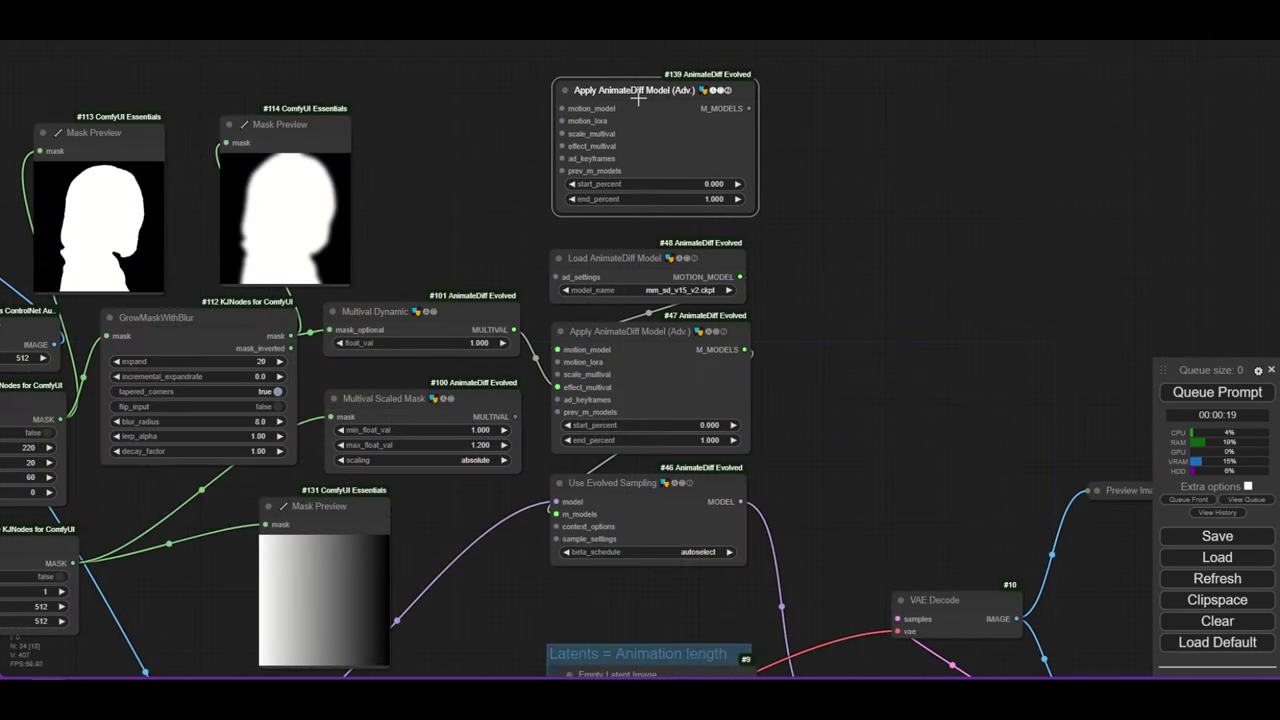
{"action": "scroll", "coordinate": [587, 418], "scroll_direction": "up", "scroll_amount": 2}
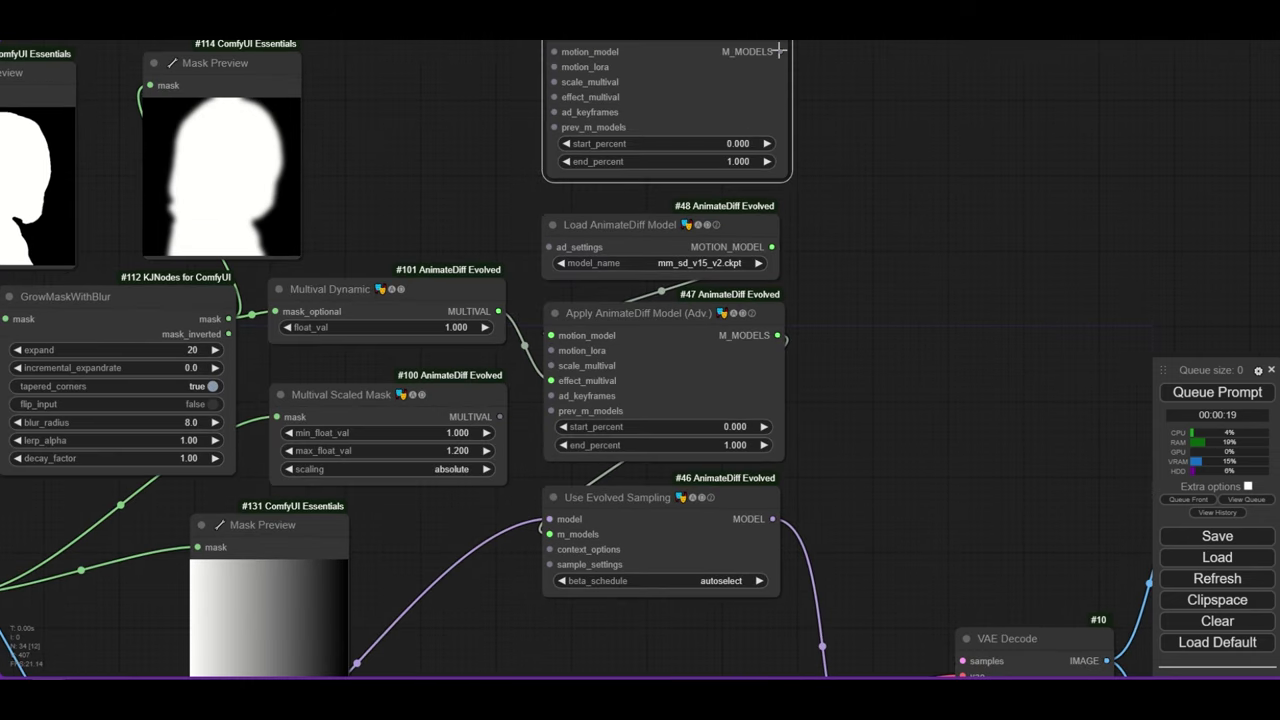
{"action": "left_click_drag", "start_coordinate": [550, 410], "coordinate": [551, 409]}
{"action": "left_click_drag", "start_coordinate": [907, 175], "coordinate": [843, 412]}
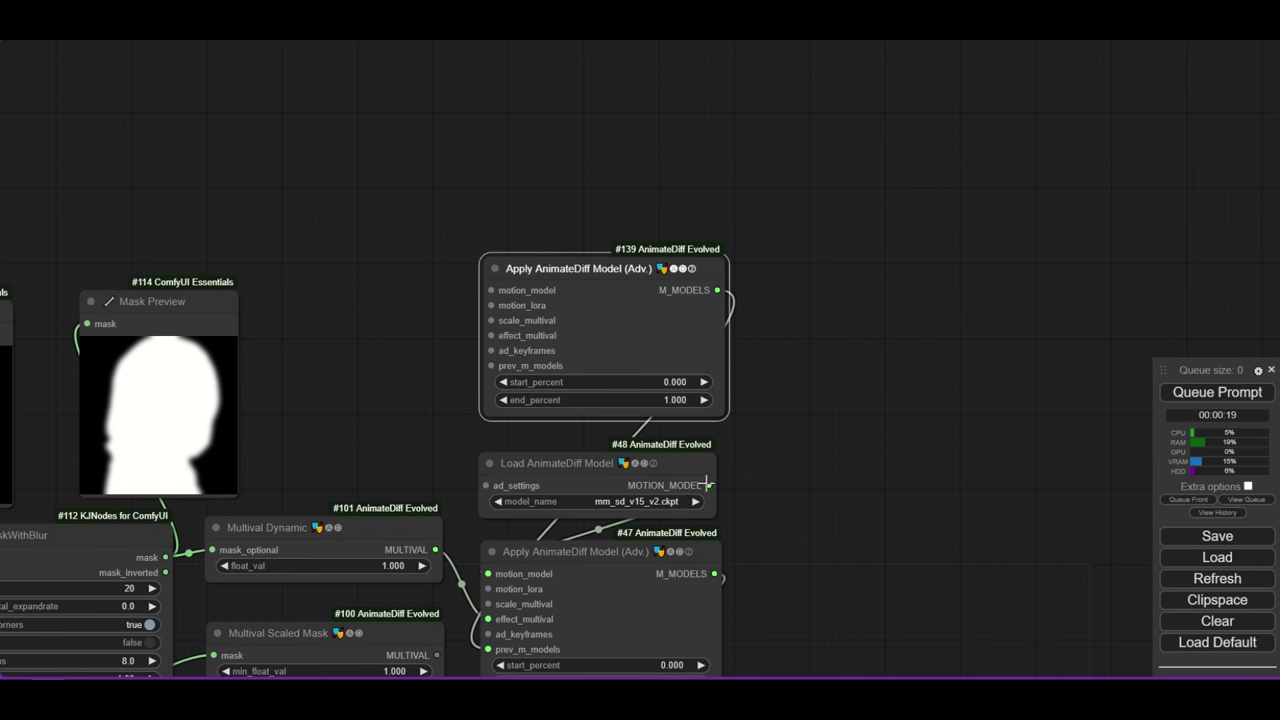
{"action": "left_click_drag", "start_coordinate": [710, 485], "coordinate": [582, 372]}
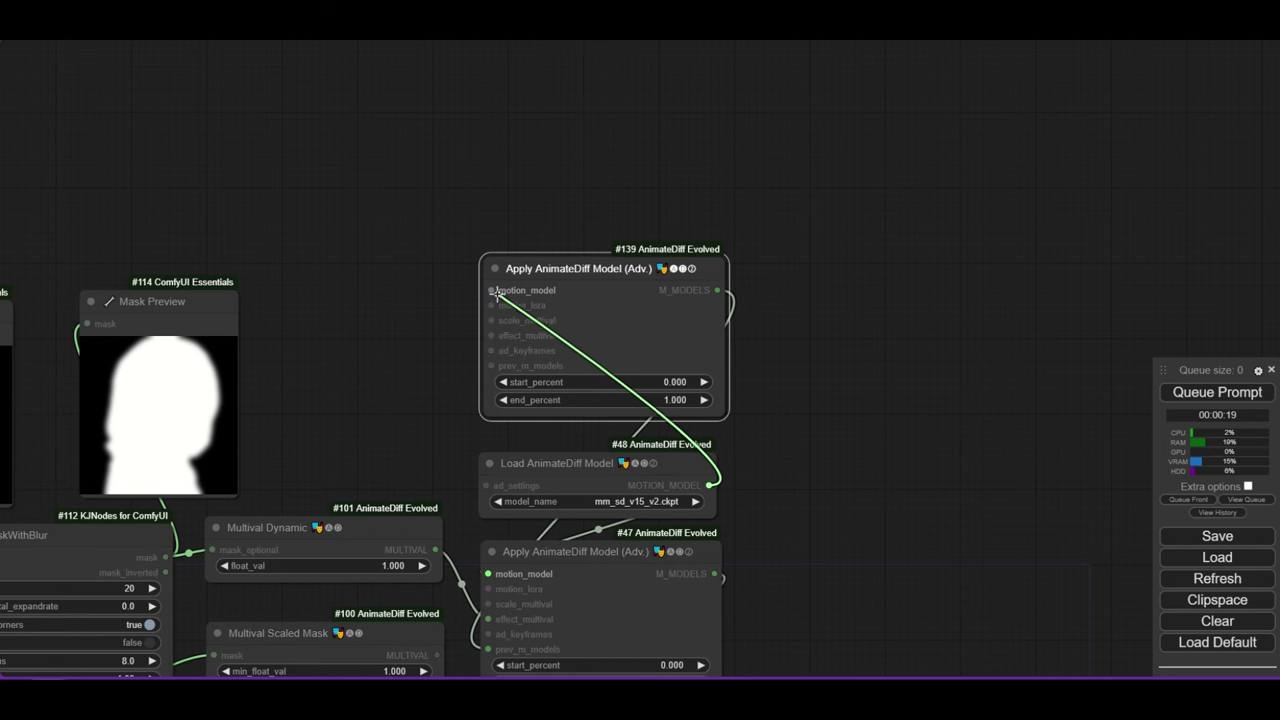
Connect Load AnimateDiff Model to the duplicated Apply AnimateDiff Model (Adv.)'s motion_model and feed its effect_multival from a copy of Multival Dynamic.
{"action": "left_click_drag", "start_coordinate": [492, 290], "coordinate": [492, 291]}
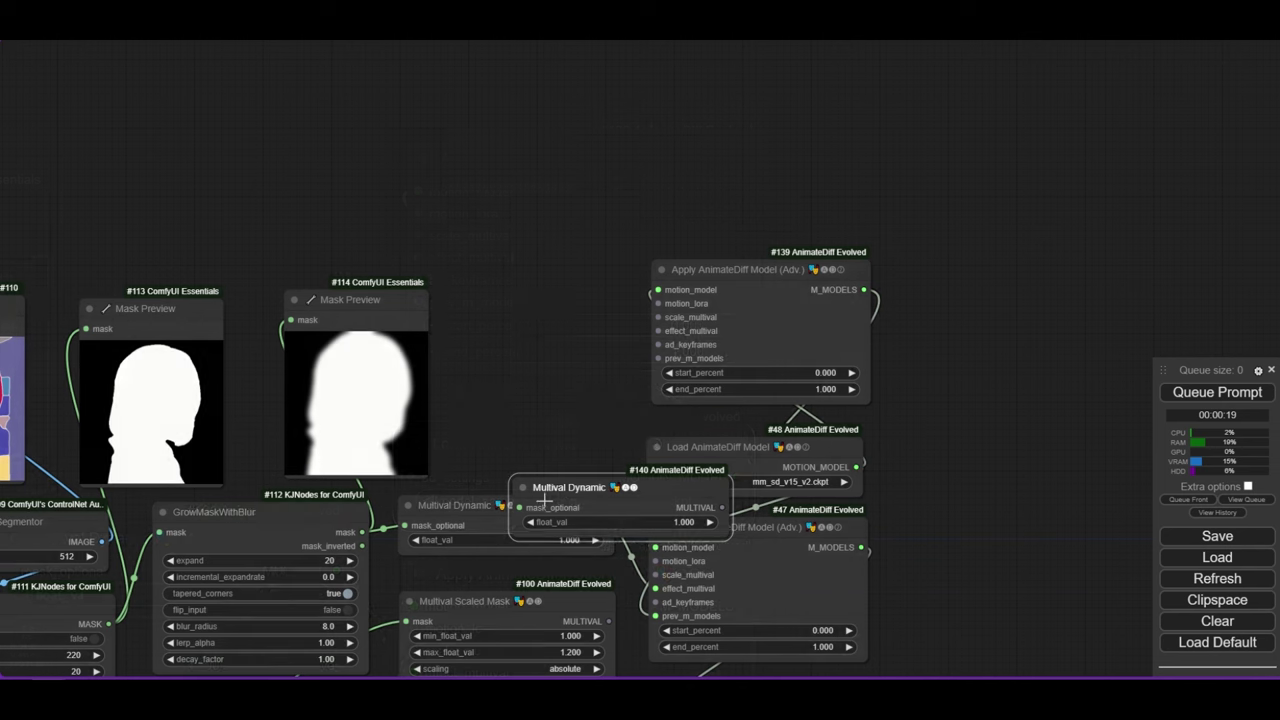
{"action": "left_click_drag", "start_coordinate": [559, 457], "coordinate": [486, 206]}
{"action": "left_click_drag", "start_coordinate": [630, 230], "coordinate": [635, 242]}
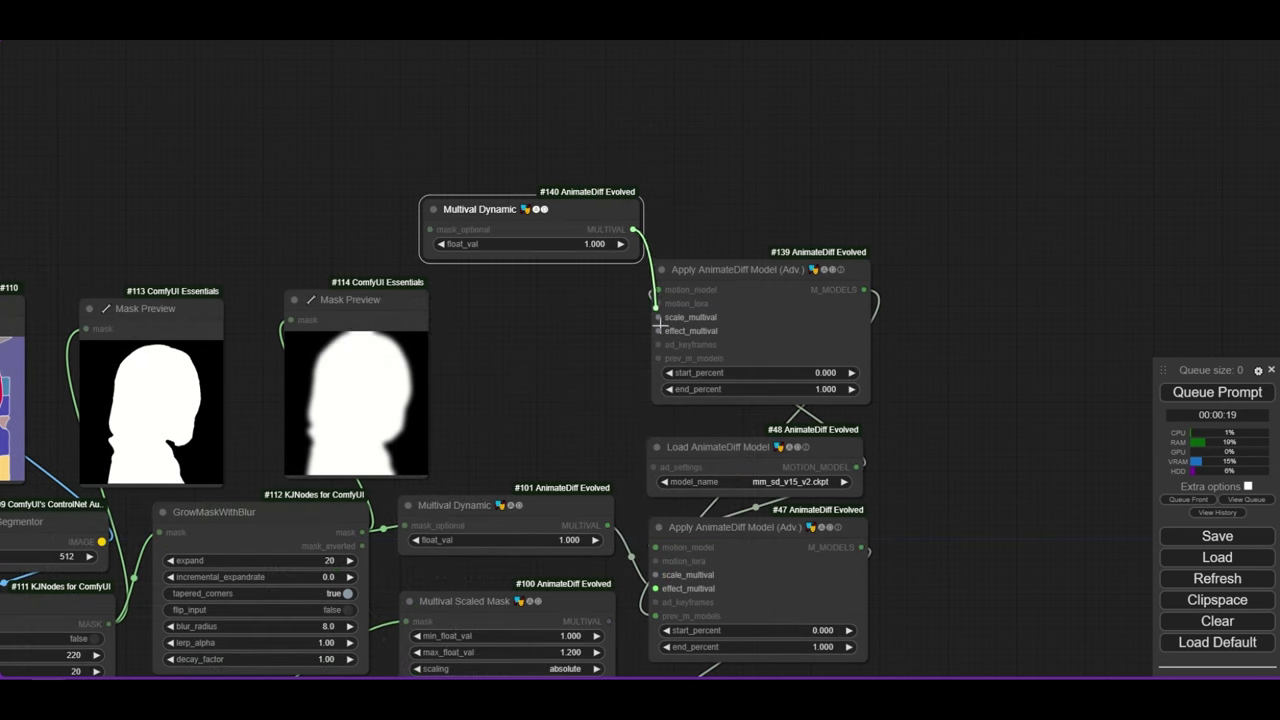
{"action": "left_click_drag", "start_coordinate": [658, 330], "coordinate": [658, 331]}
Connect GrowMaskWithBlur's mask_inverted to the copied Multival Dynamic's mask_optional and add a Mask Preview for the inverted mask.
{"action": "left_click_drag", "start_coordinate": [397, 513], "coordinate": [445, 503]}
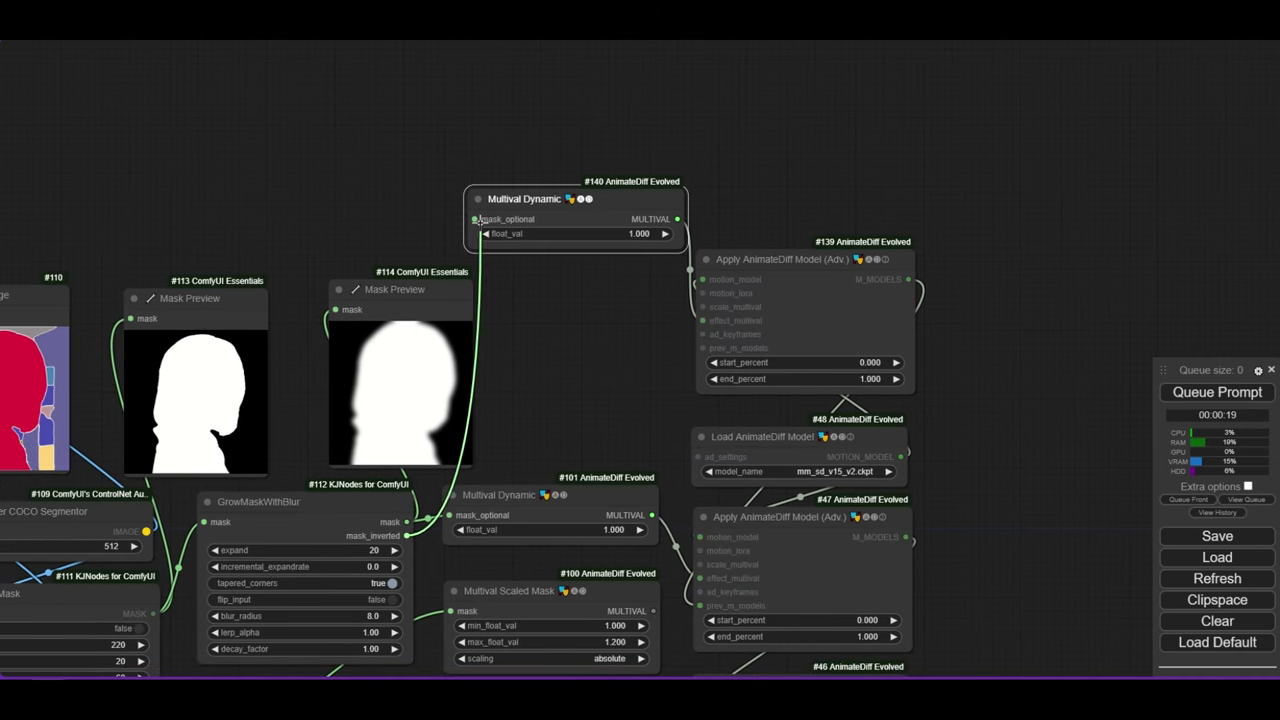
{"action": "left_click_drag", "start_coordinate": [474, 219], "coordinate": [474, 219]}
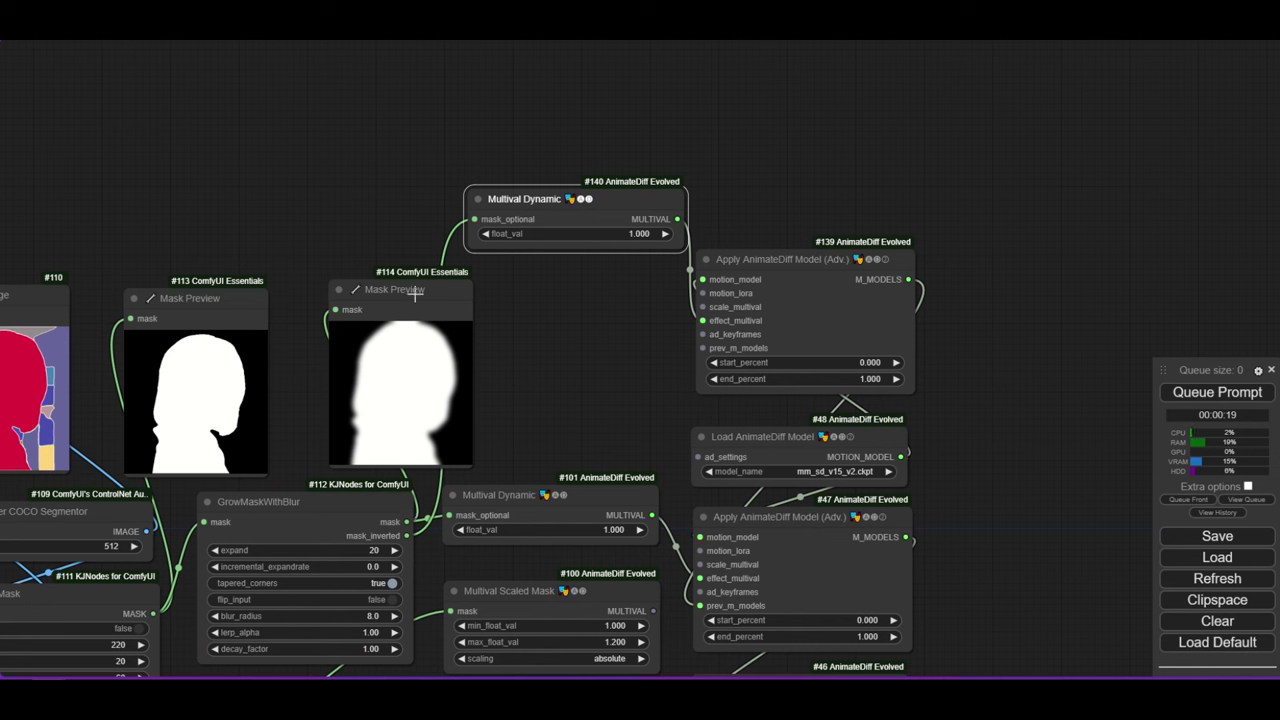
{"action": "left_click_drag", "start_coordinate": [415, 294], "coordinate": [603, 281]}
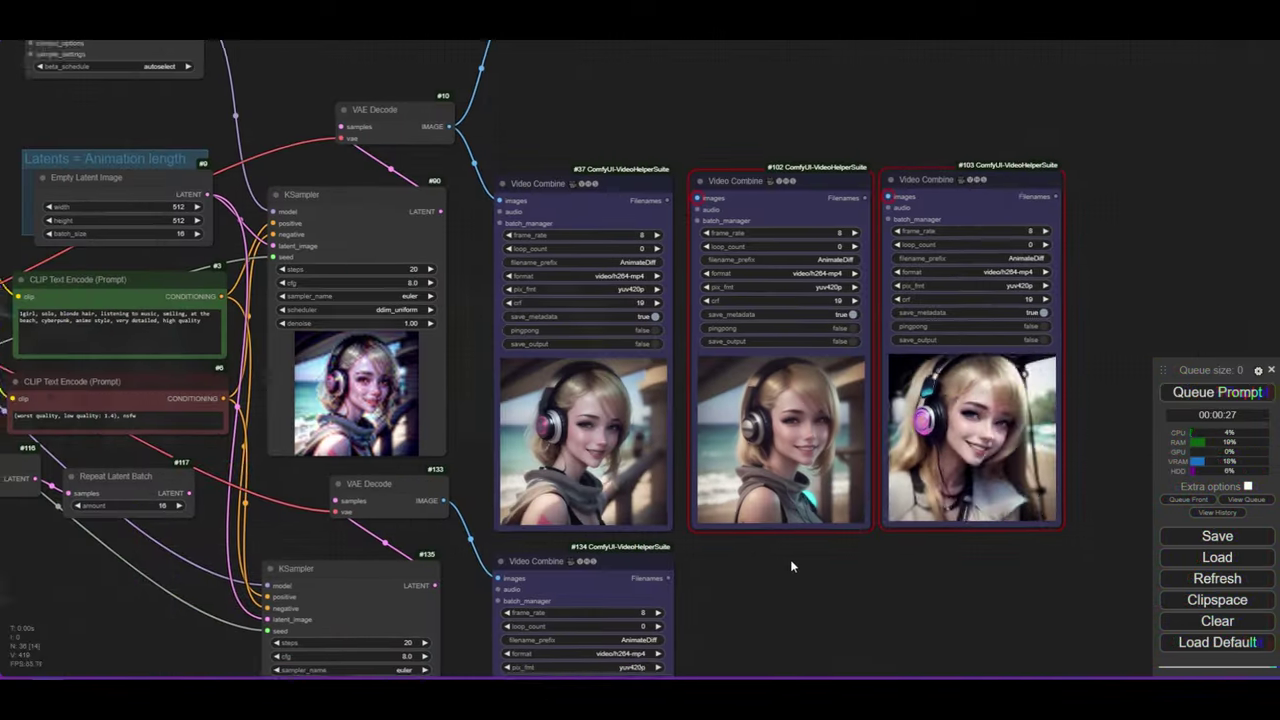
Regenerate the animation with the chained motion models and compare the new video with the saved ones.
{"action": "scroll", "coordinate": [759, 430], "scroll_direction": "up", "scroll_amount": 6}
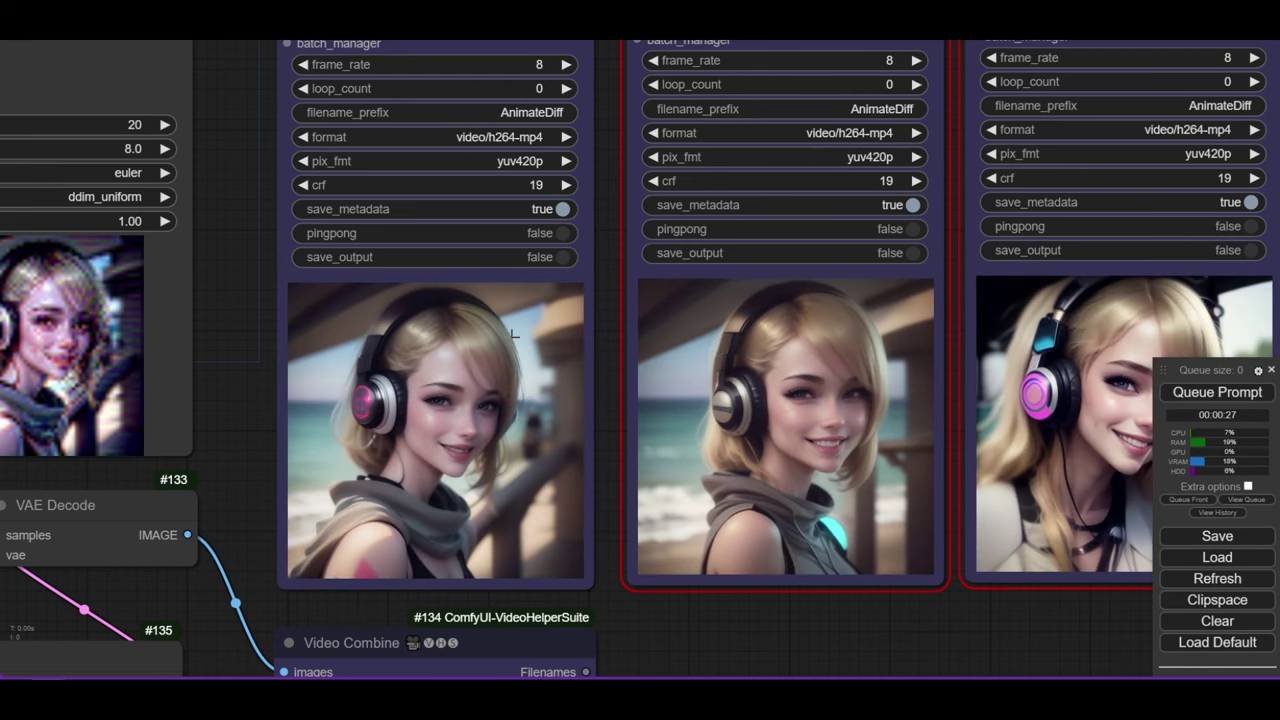
{"action": "scroll", "coordinate": [566, 212], "scroll_direction": "down", "scroll_amount": 5}
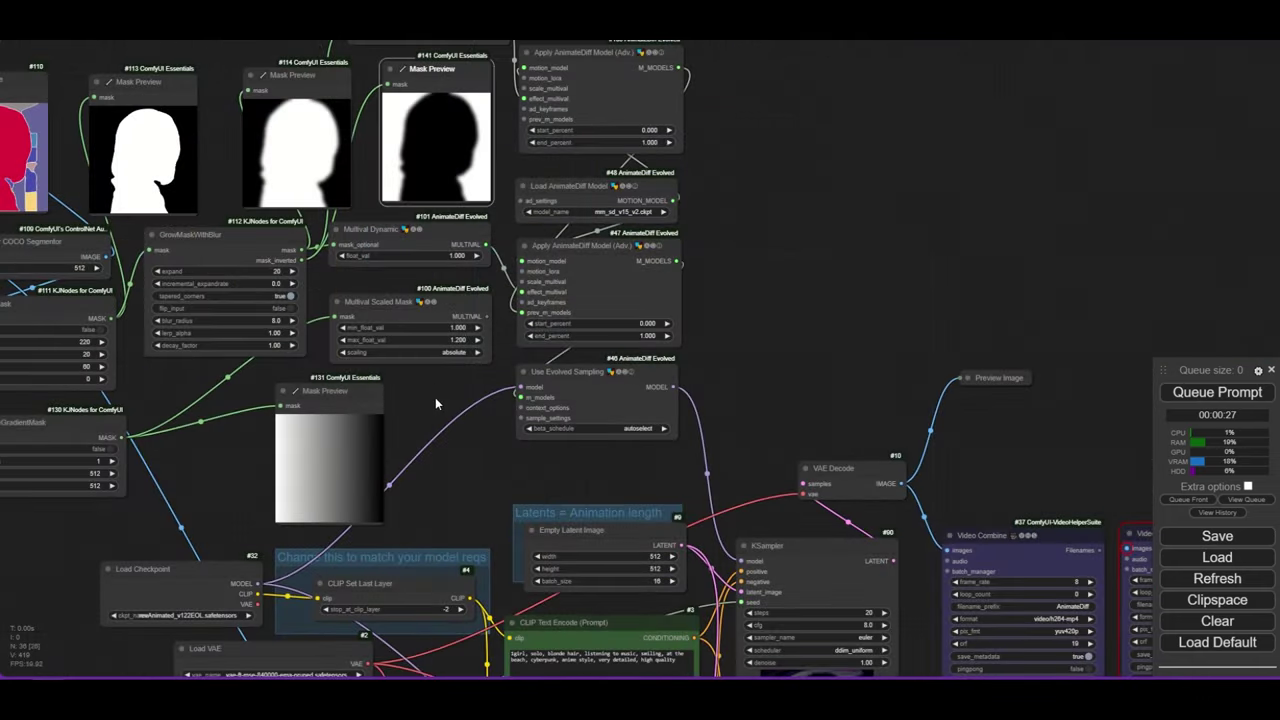
Disconnect prev_m_models on the original Apply AnimateDiff Model (Adv.) and feed its effect_multival from Multival Scaled Mask.
{"action": "left_click_drag", "start_coordinate": [435, 397], "coordinate": [401, 470]}
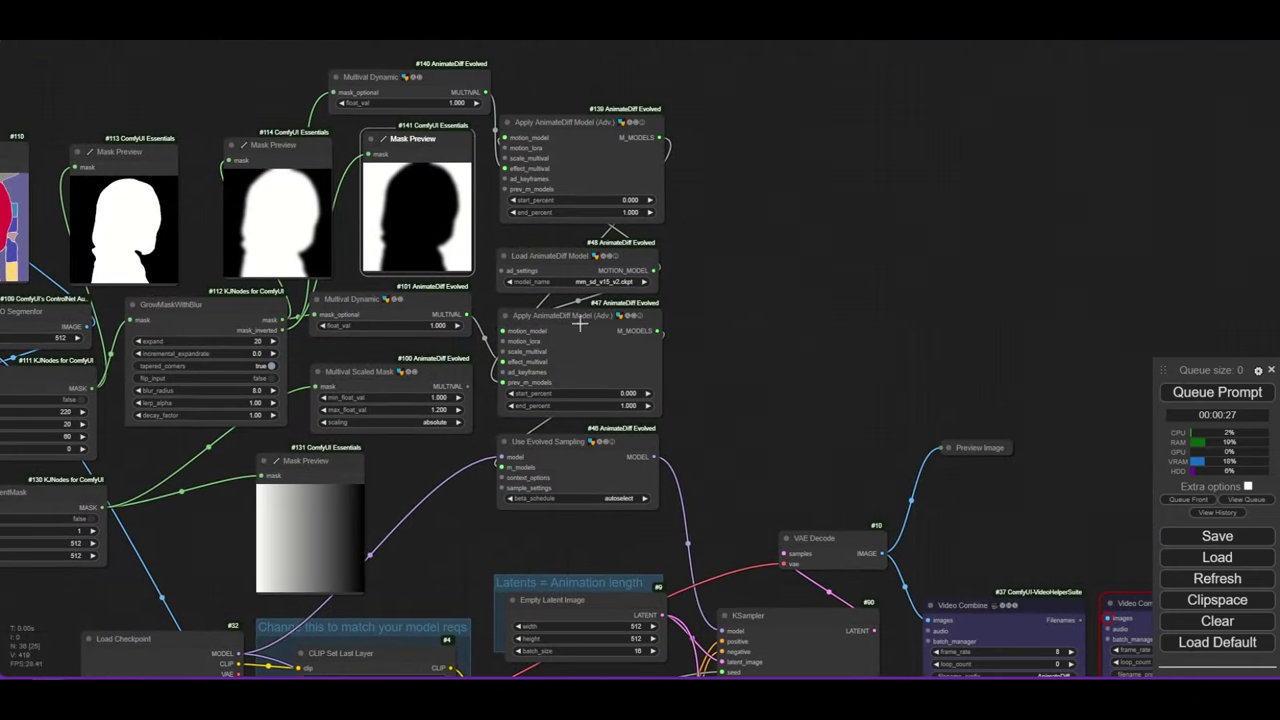
{"action": "left_click_drag", "start_coordinate": [506, 381], "coordinate": [722, 152]}
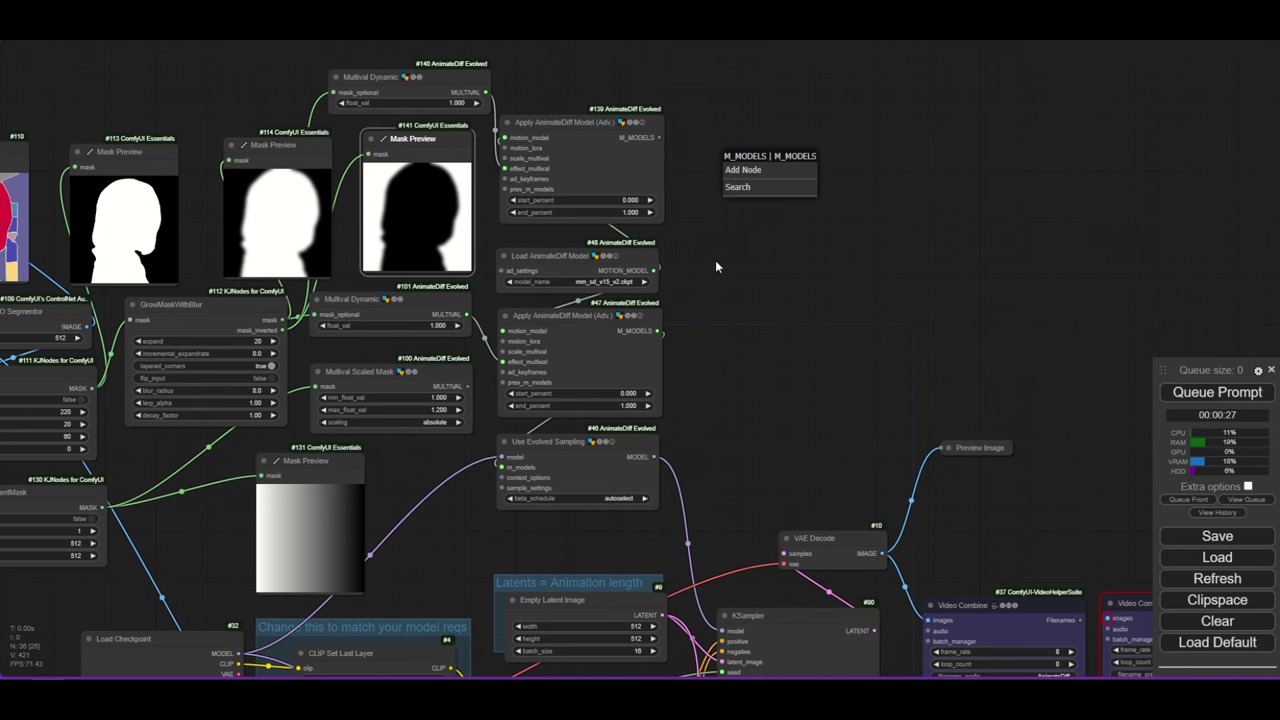
{"action": "left_click", "coordinate": [717, 260]}
{"action": "scroll", "coordinate": [428, 377], "scroll_direction": "up", "scroll_amount": 1}
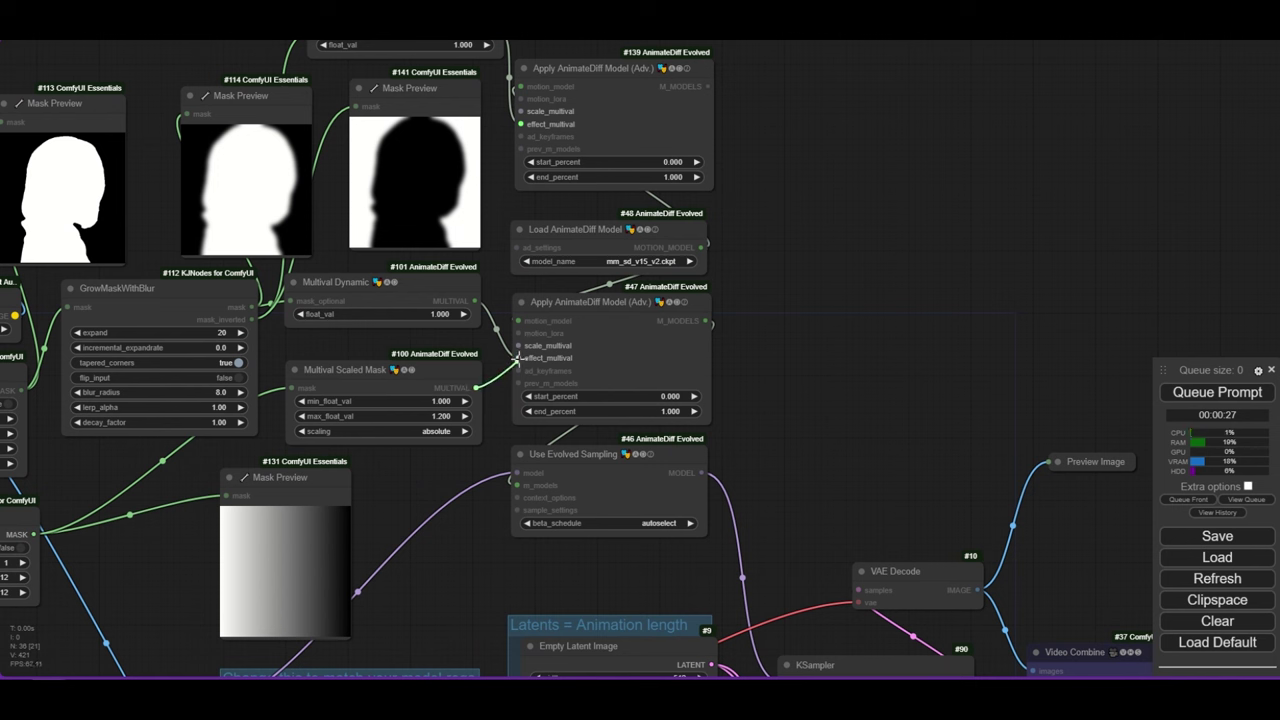
{"action": "left_click_drag", "start_coordinate": [518, 357], "coordinate": [519, 358]}
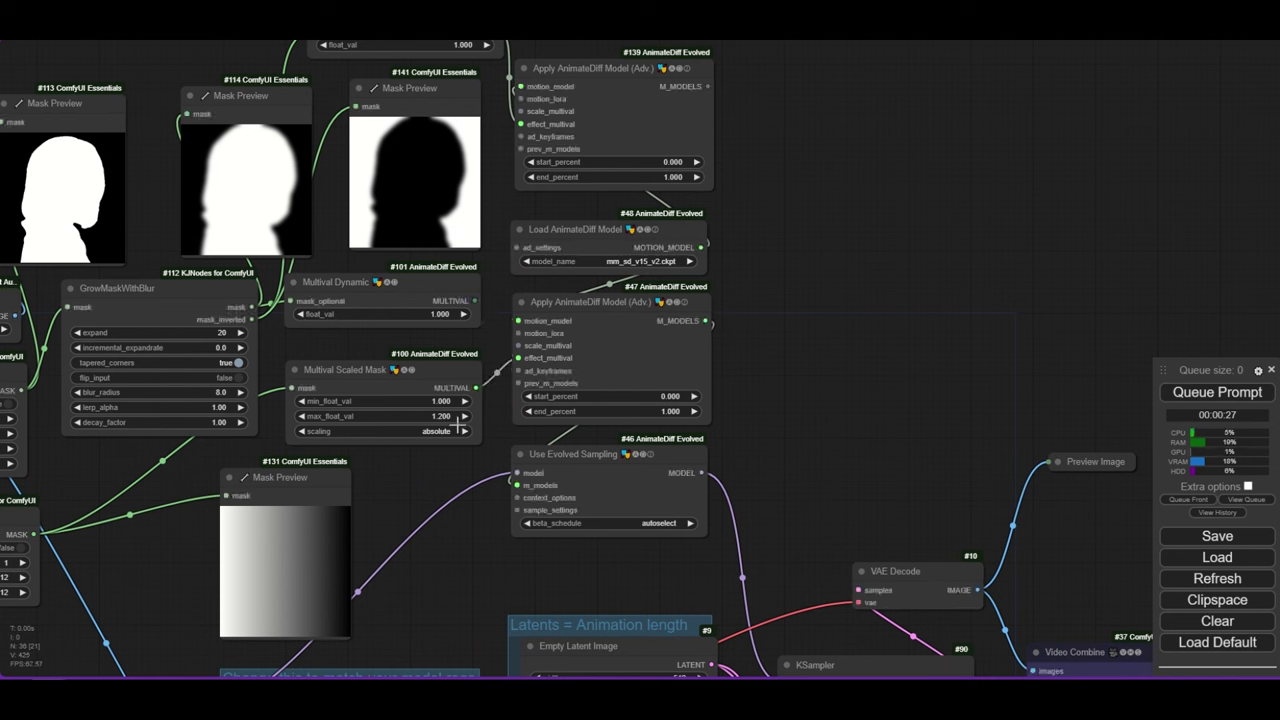
Change Multival Scaled Mask's min_float_val, regenerate the animation and examine the new video.
{"action": "left_click", "coordinate": [436, 400]}
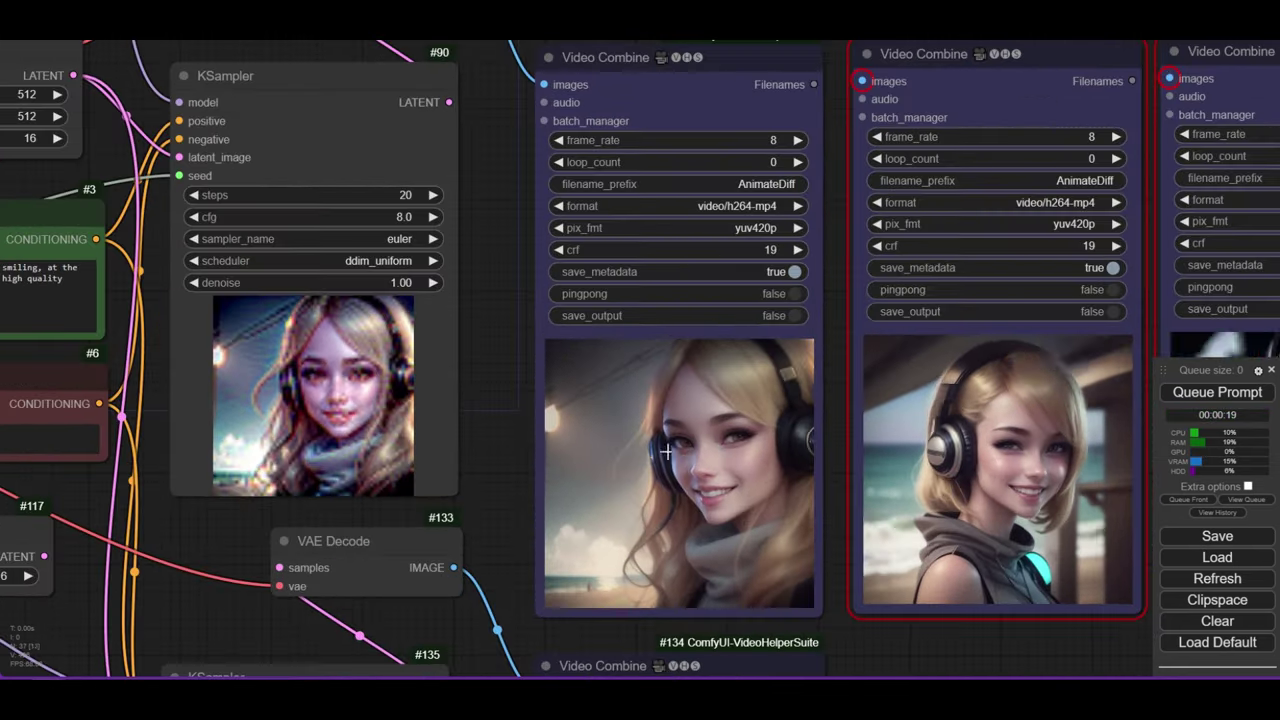
{"action": "scroll", "coordinate": [660, 443], "scroll_direction": "up", "scroll_amount": 3}
{"action": "left_click_drag", "start_coordinate": [517, 409], "coordinate": [360, 323]}
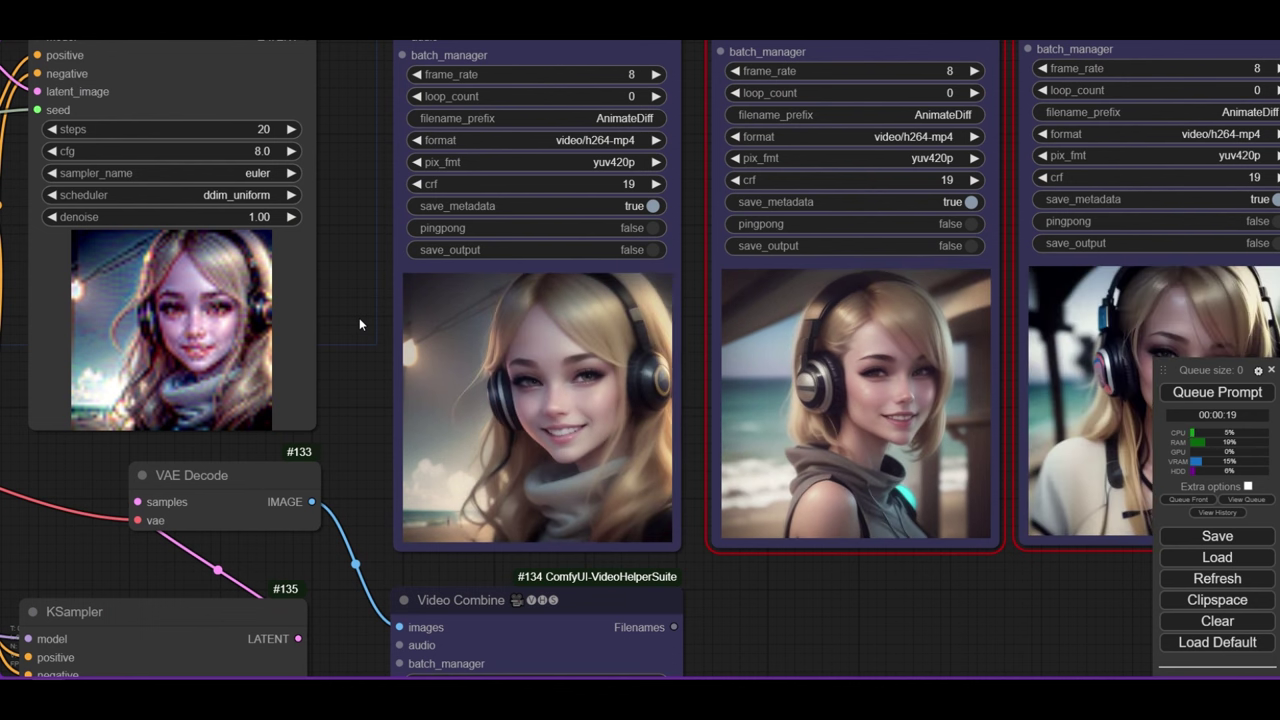
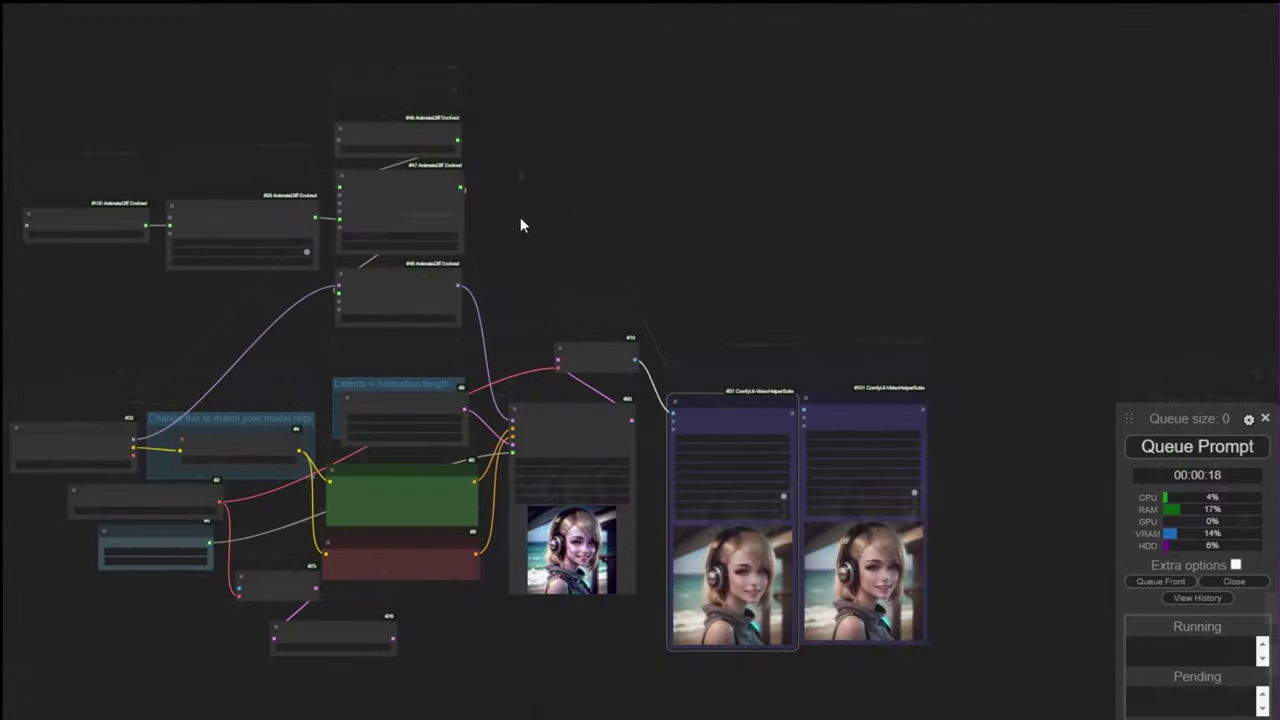
Regenerate the AnimateDiff Keyframe workflow's animation and place a copy of its Video Combine node beside the saved one for comparison.
{"action": "left_click_drag", "start_coordinate": [523, 217], "coordinate": [800, 309]}
{"action": "scroll", "coordinate": [417, 362], "scroll_direction": "up", "scroll_amount": 5}
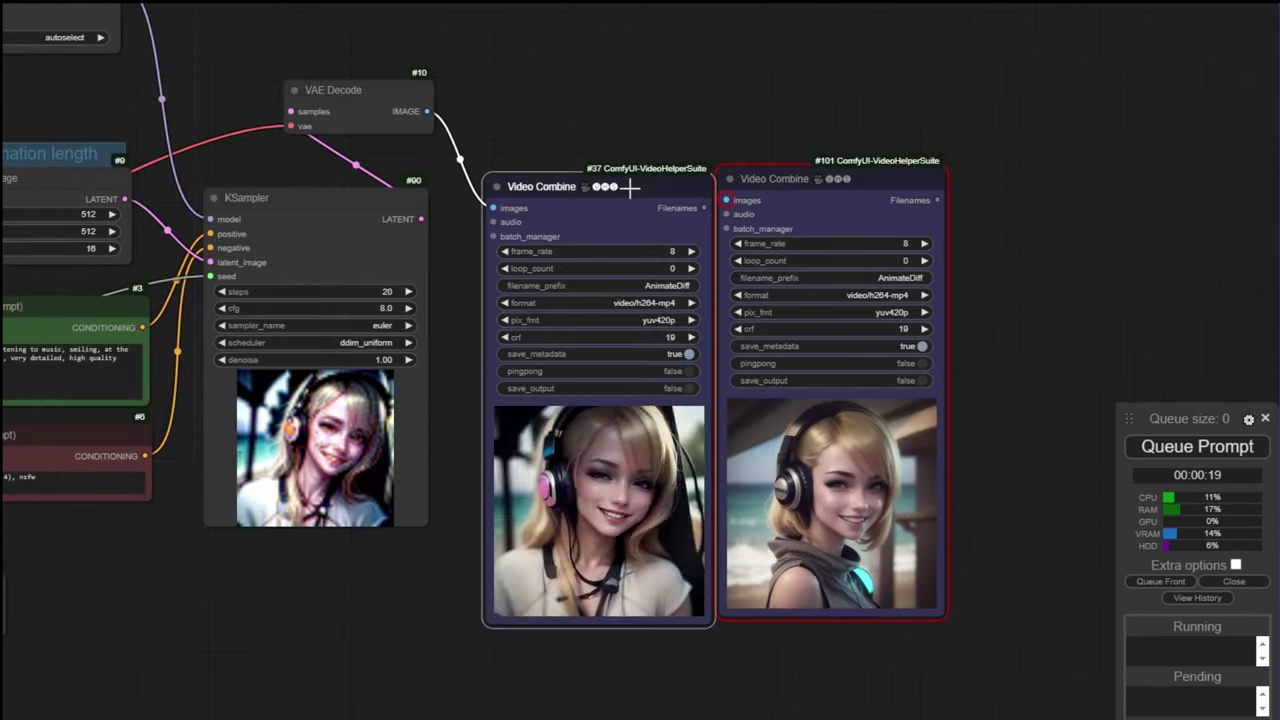
{"action": "left_click_drag", "start_coordinate": [725, 177], "coordinate": [1045, 168]}
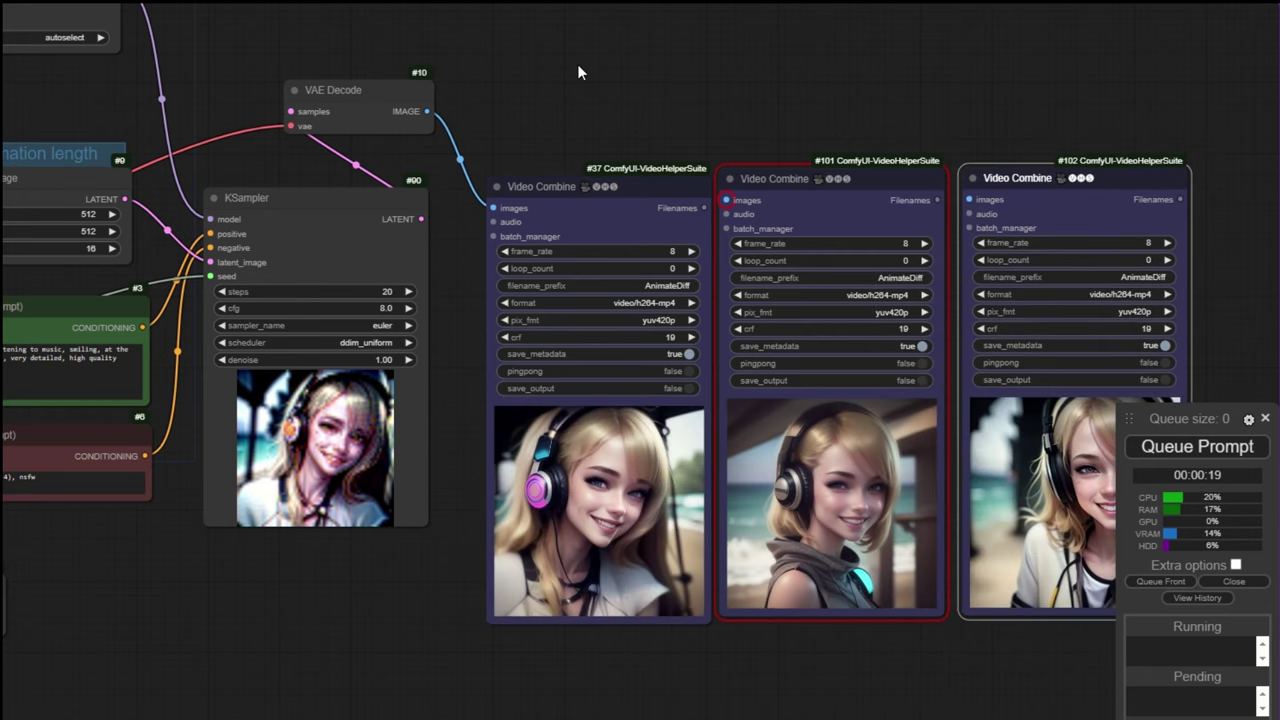
Add a Multival Dynamic with float_val 1.2 to the scale_multival input of Apply AnimateDiff Model (Adv.).
{"action": "scroll", "coordinate": [560, 68], "scroll_direction": "down", "scroll_amount": 2}
{"action": "scroll", "coordinate": [747, 215], "scroll_direction": "down", "scroll_amount": 3}
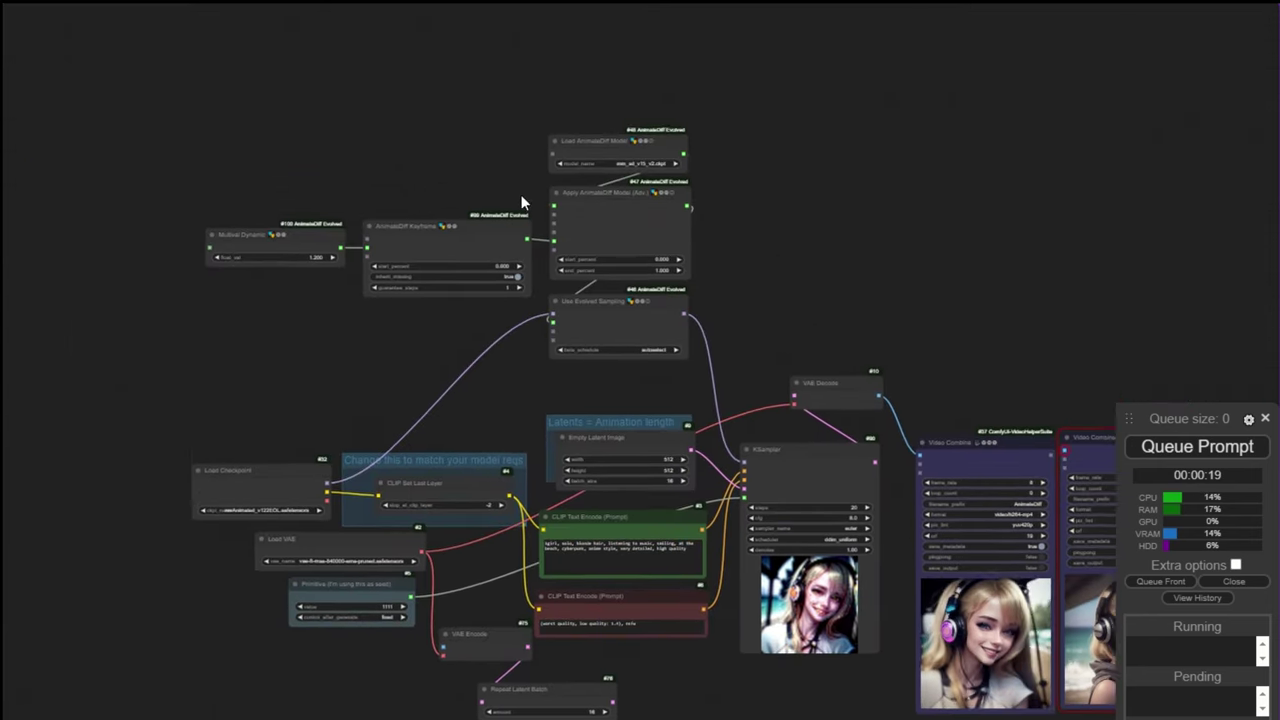
{"action": "left_click_drag", "start_coordinate": [520, 194], "coordinate": [552, 269]}
{"action": "scroll", "coordinate": [552, 269], "scroll_direction": "up", "scroll_amount": 10}
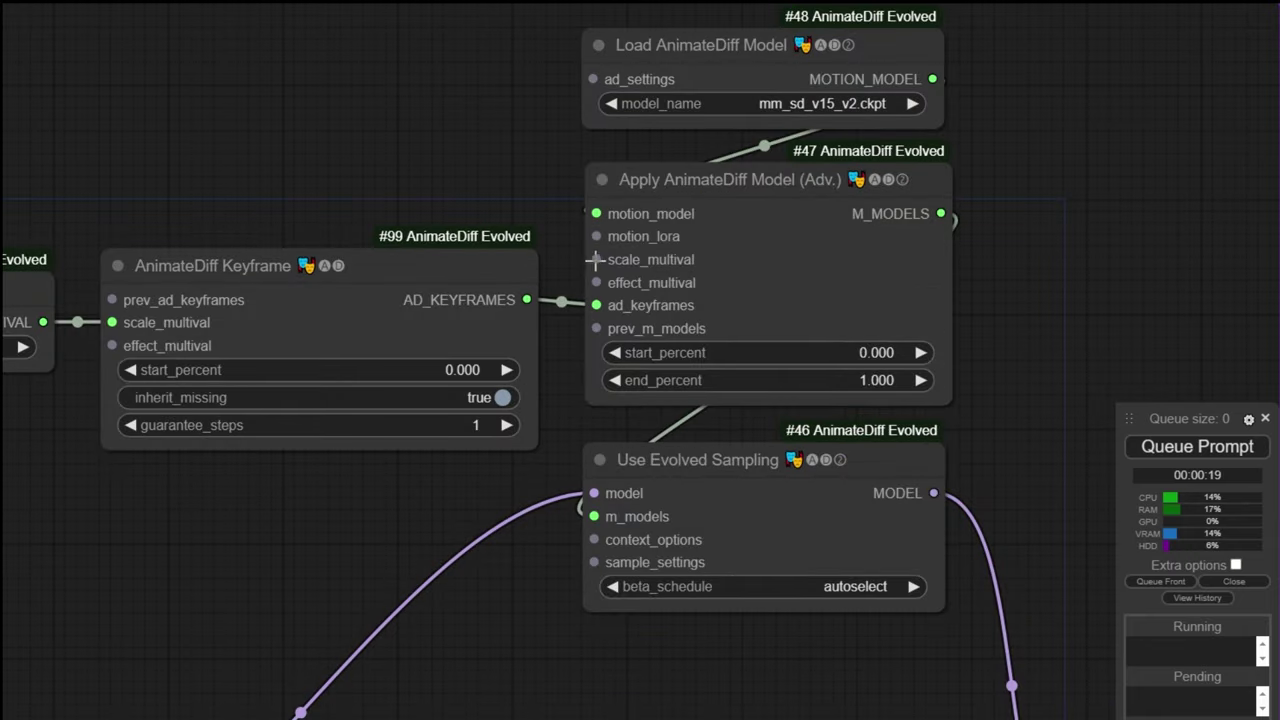
{"action": "left_click", "coordinate": [503, 202]}
{"action": "left_click_drag", "start_coordinate": [653, 181], "coordinate": [338, 163]}
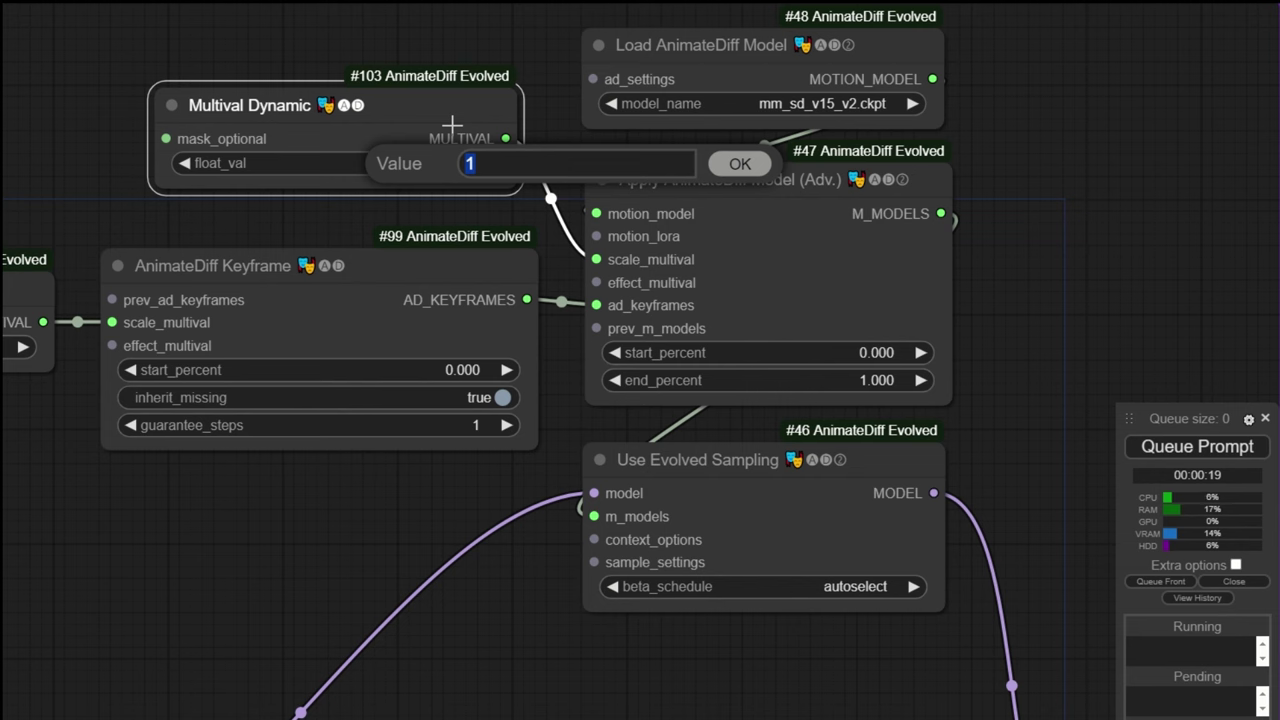
{"action": "type", "text": "1.2"}
{"action": "key", "text": "Return"}
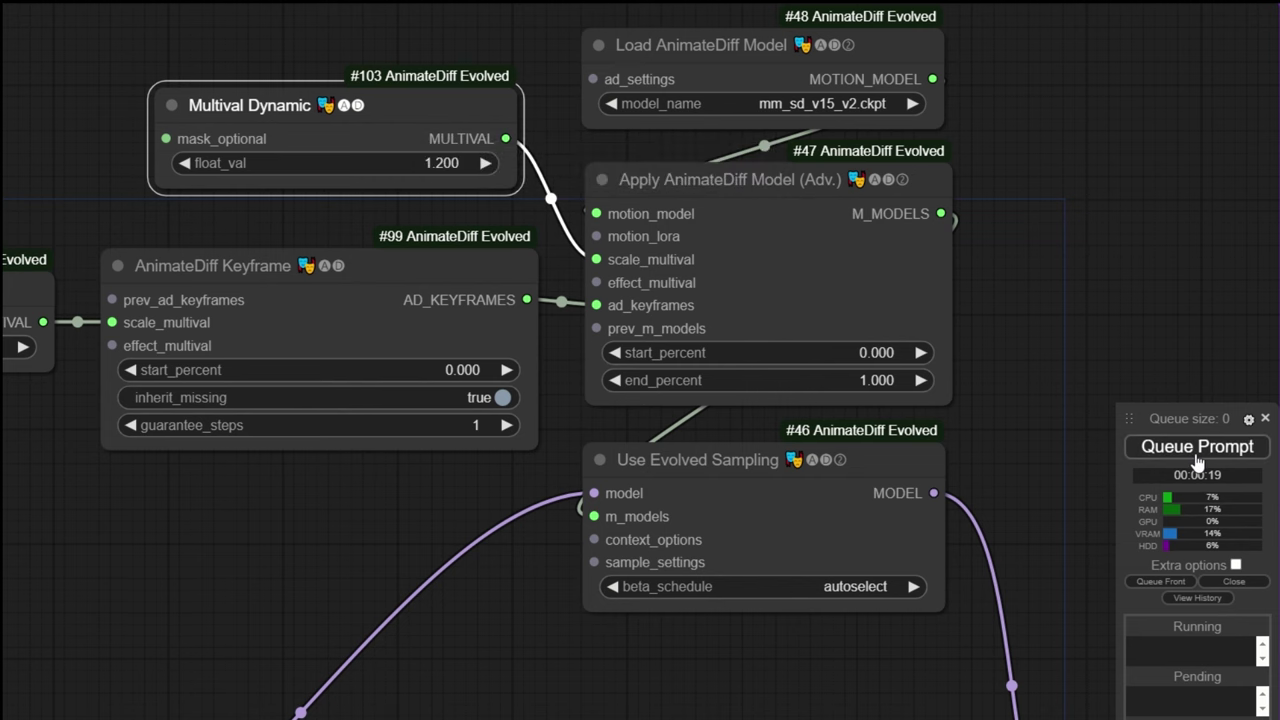
Regenerate the animation with both scale multivals active and compare the new video with the two saved copies.
{"action": "scroll", "coordinate": [975, 299], "scroll_direction": "down", "scroll_amount": 5}
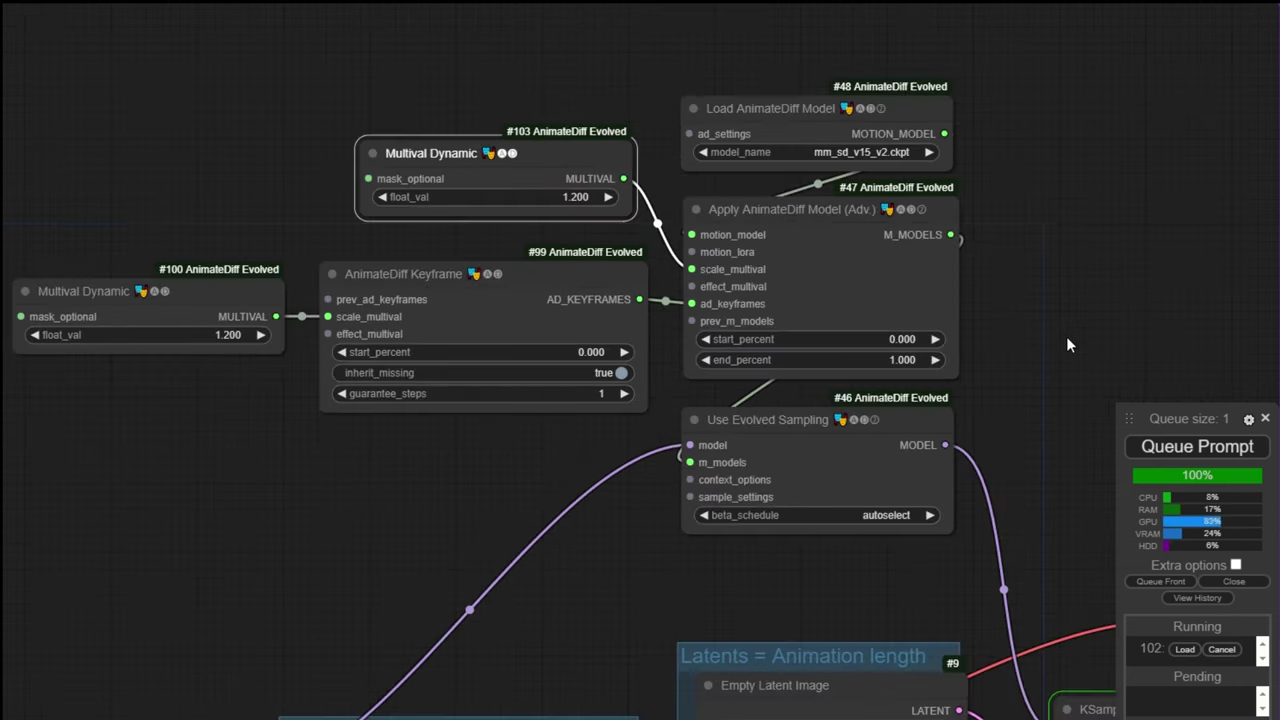
{"action": "scroll", "coordinate": [920, 242], "scroll_direction": "down", "scroll_amount": 2}
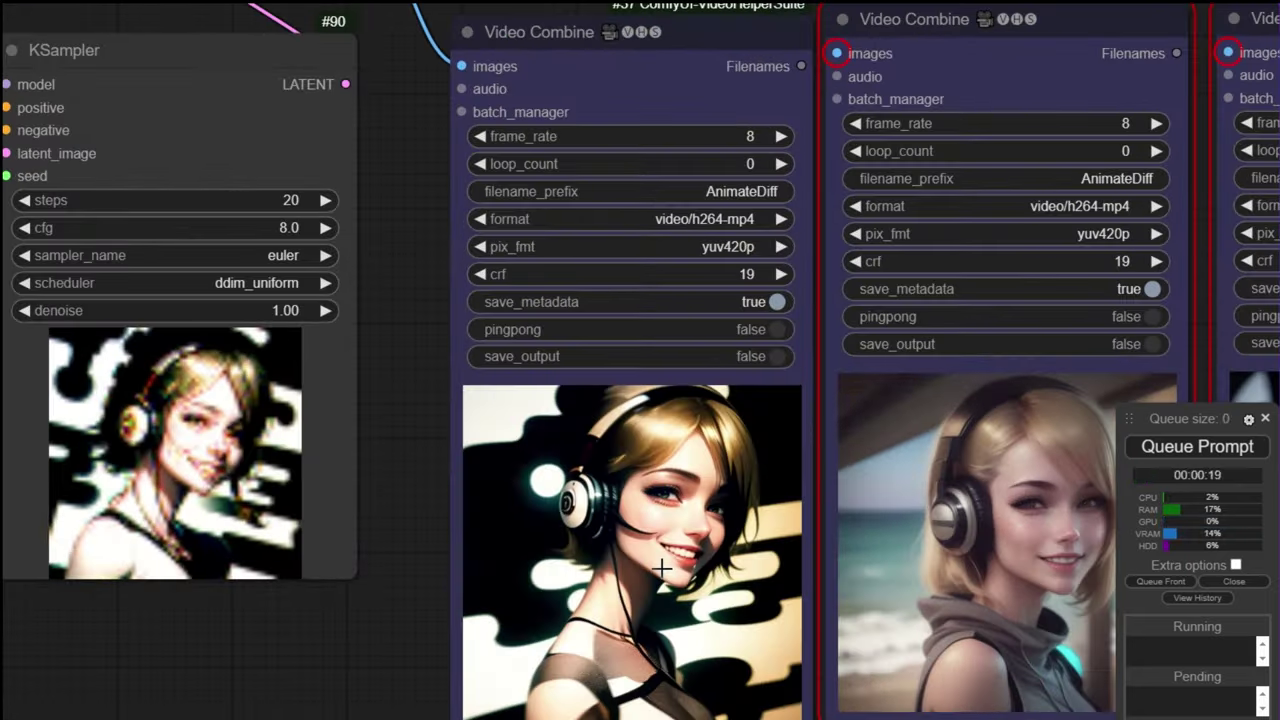
{"action": "scroll", "coordinate": [645, 565], "scroll_direction": "down", "scroll_amount": 3}
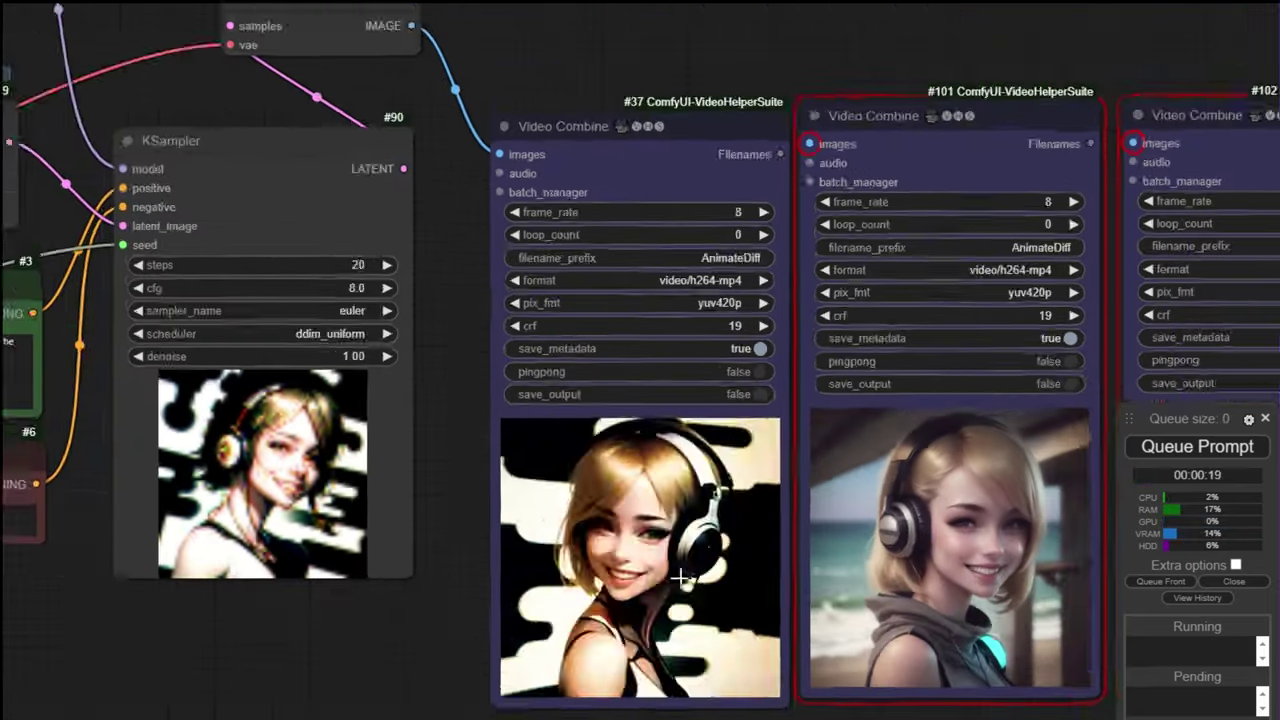
{"action": "scroll", "coordinate": [680, 578], "scroll_direction": "down", "scroll_amount": 3}
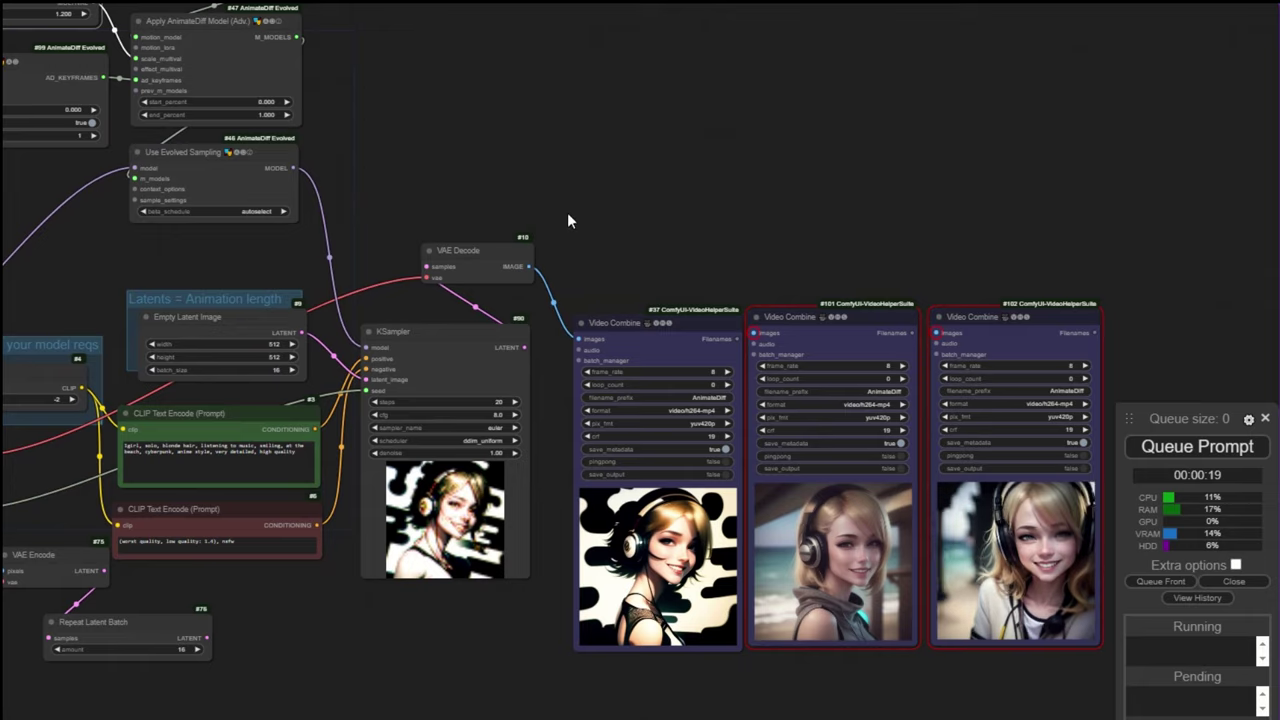
{"action": "scroll", "coordinate": [637, 590], "scroll_direction": "up", "scroll_amount": 5}
{"action": "scroll", "coordinate": [737, 703], "scroll_direction": "right", "scroll_amount": 5}
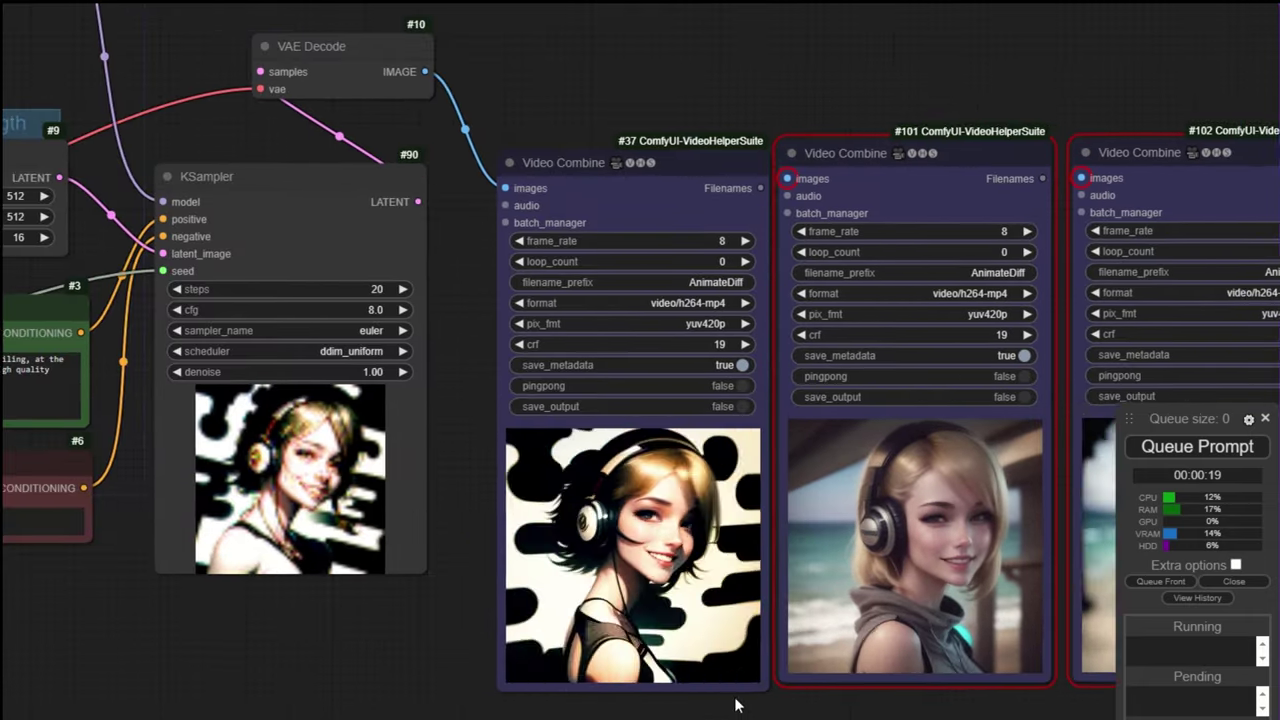
{"action": "scroll", "coordinate": [681, 700], "scroll_direction": "down", "scroll_amount": 7}
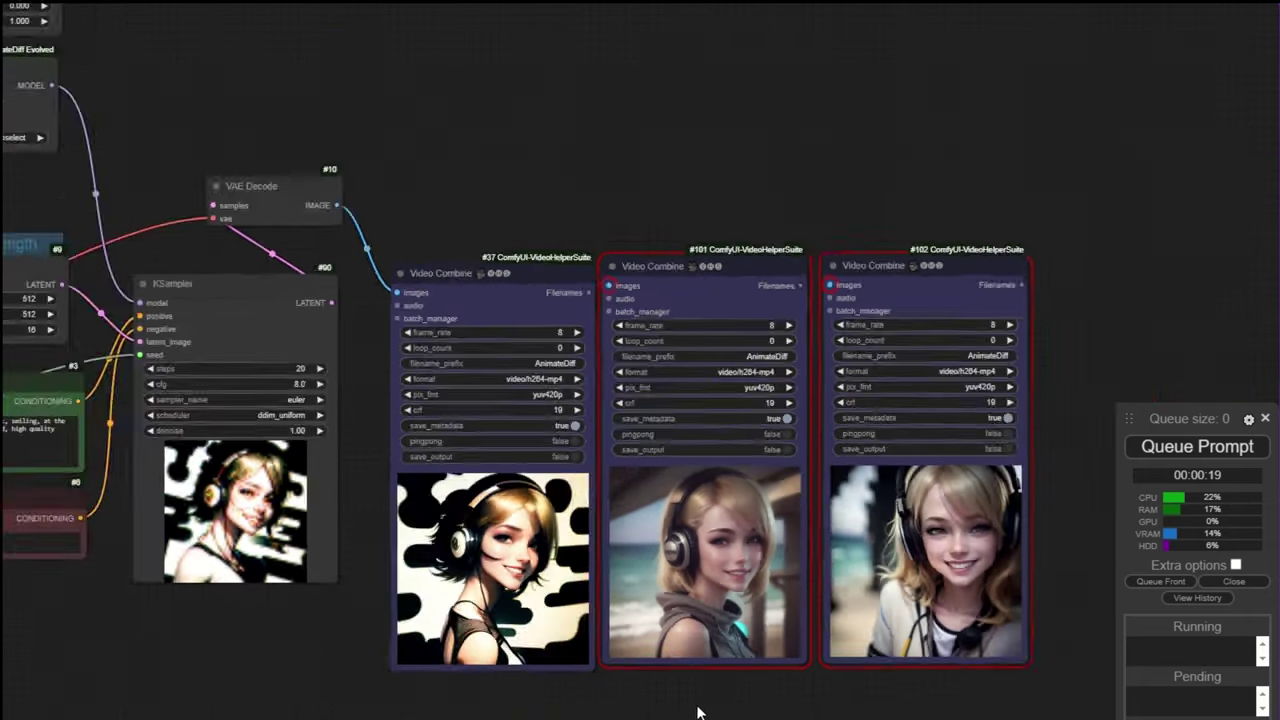
Set float_val to 0.6 on the Multival Dynamic feeding AnimateDiff Keyframe and to 2 on the one feeding Apply AnimateDiff Model (Adv.).
{"action": "scroll", "coordinate": [600, 350], "scroll_direction": "up", "scroll_amount": 4}
{"action": "scroll", "coordinate": [600, 350], "scroll_direction": "left", "scroll_amount": 4}
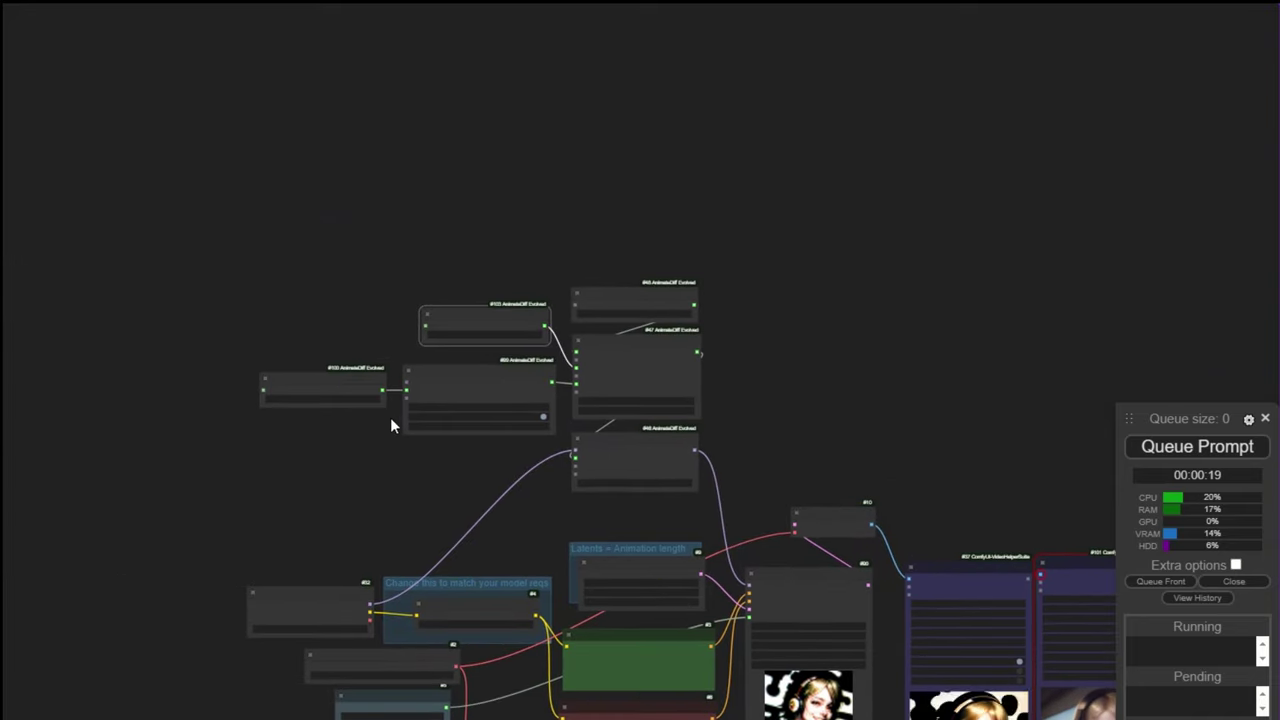
{"action": "scroll", "coordinate": [392, 424], "scroll_direction": "up", "scroll_amount": 5}
{"action": "scroll", "coordinate": [353, 467], "scroll_direction": "up", "scroll_amount": 4}
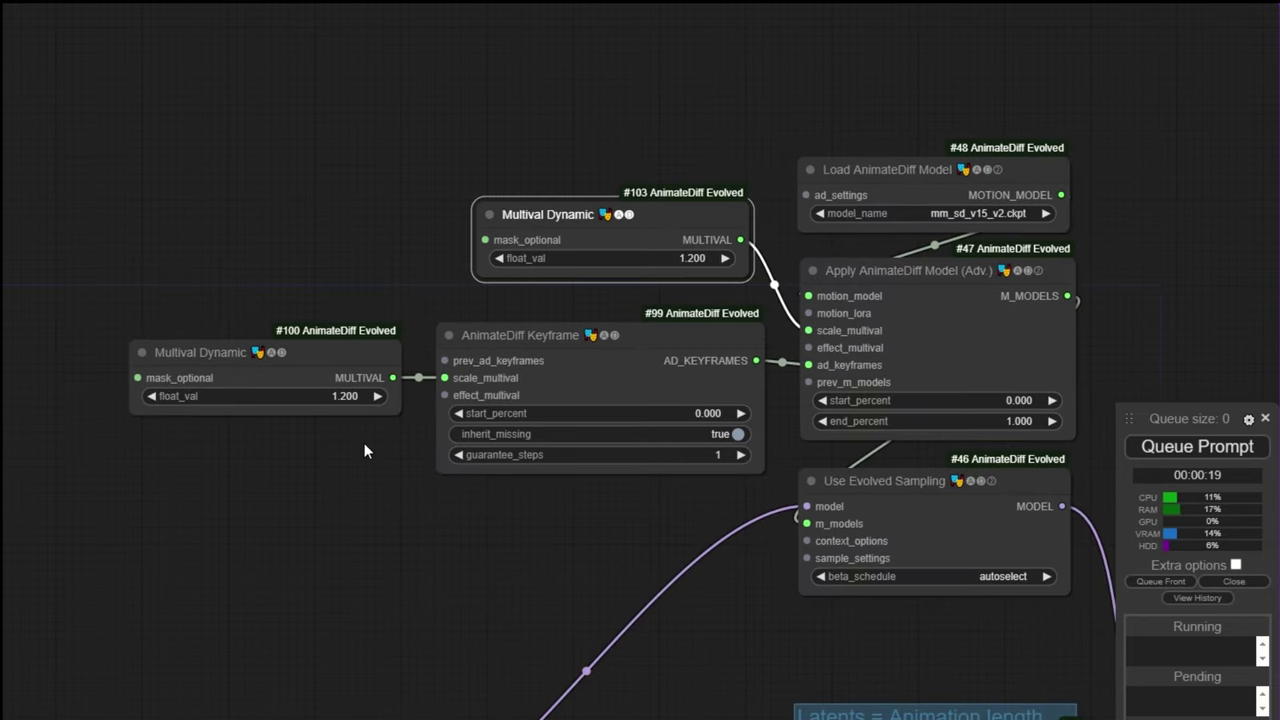
{"action": "type", "text": "0.6"}
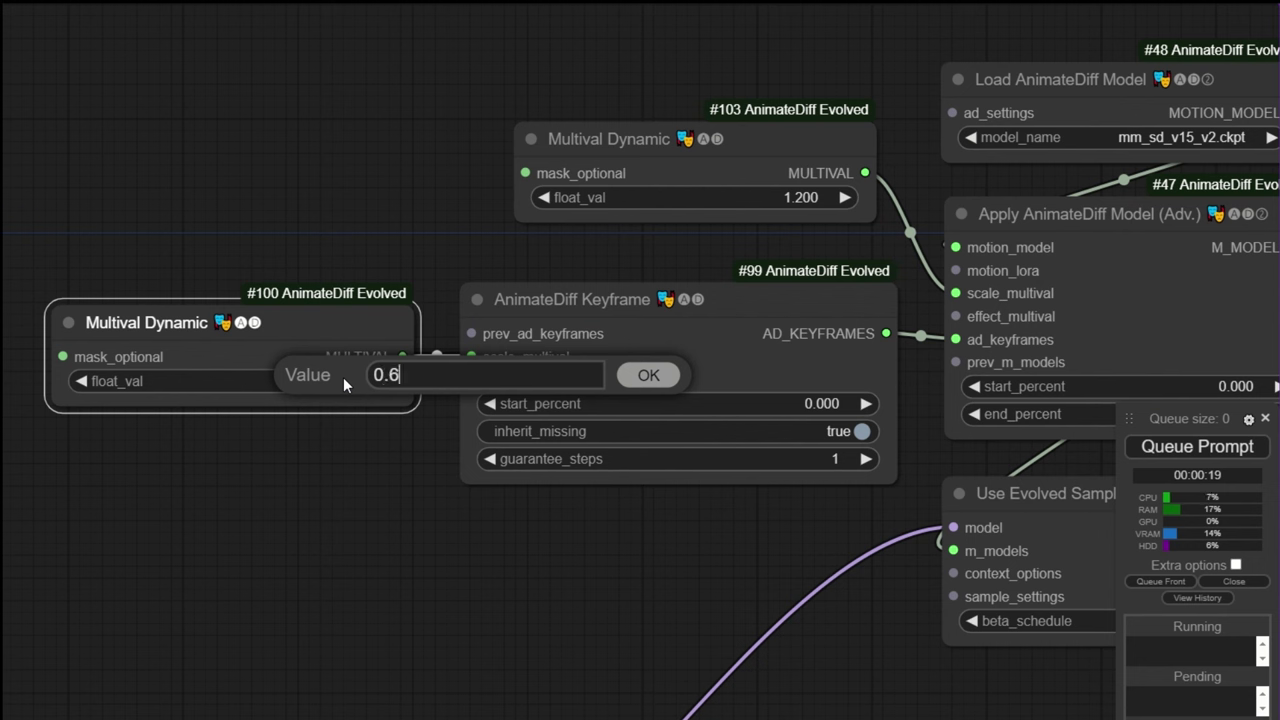
{"action": "key", "text": "Return"}
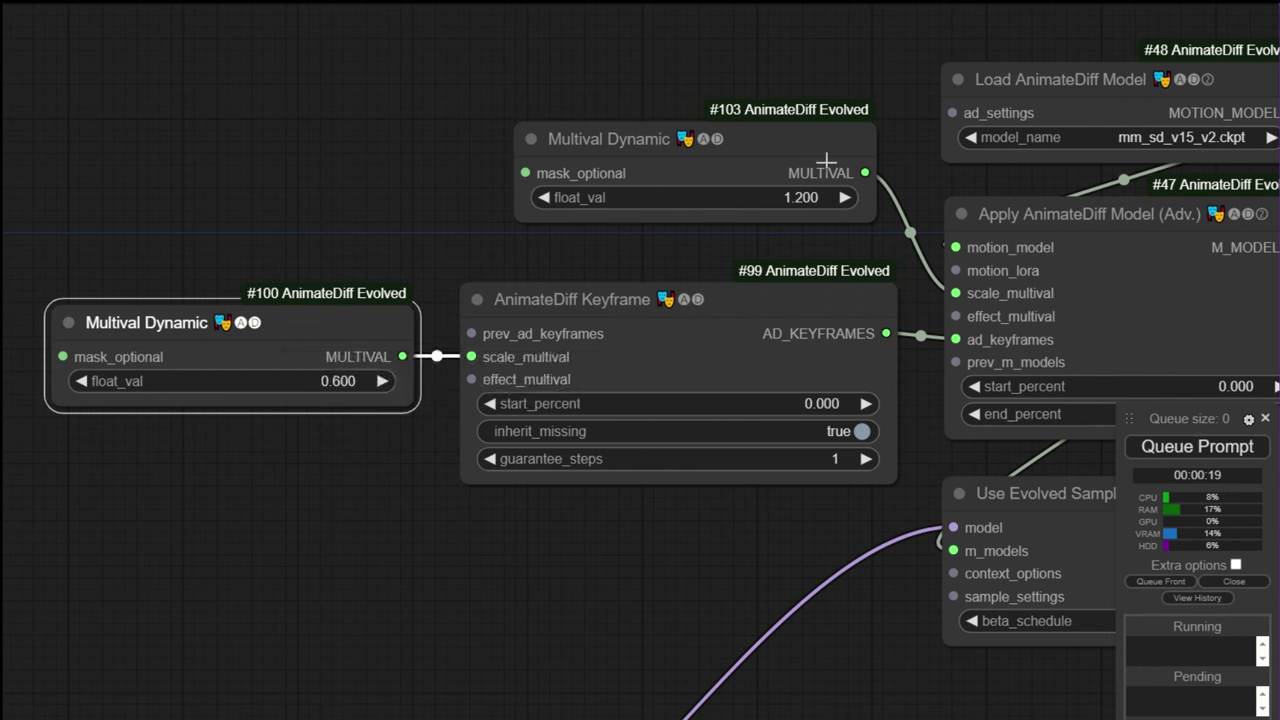
{"action": "left_click", "coordinate": [808, 197]}
{"action": "type", "text": "2"}
{"action": "key", "text": "Return"}
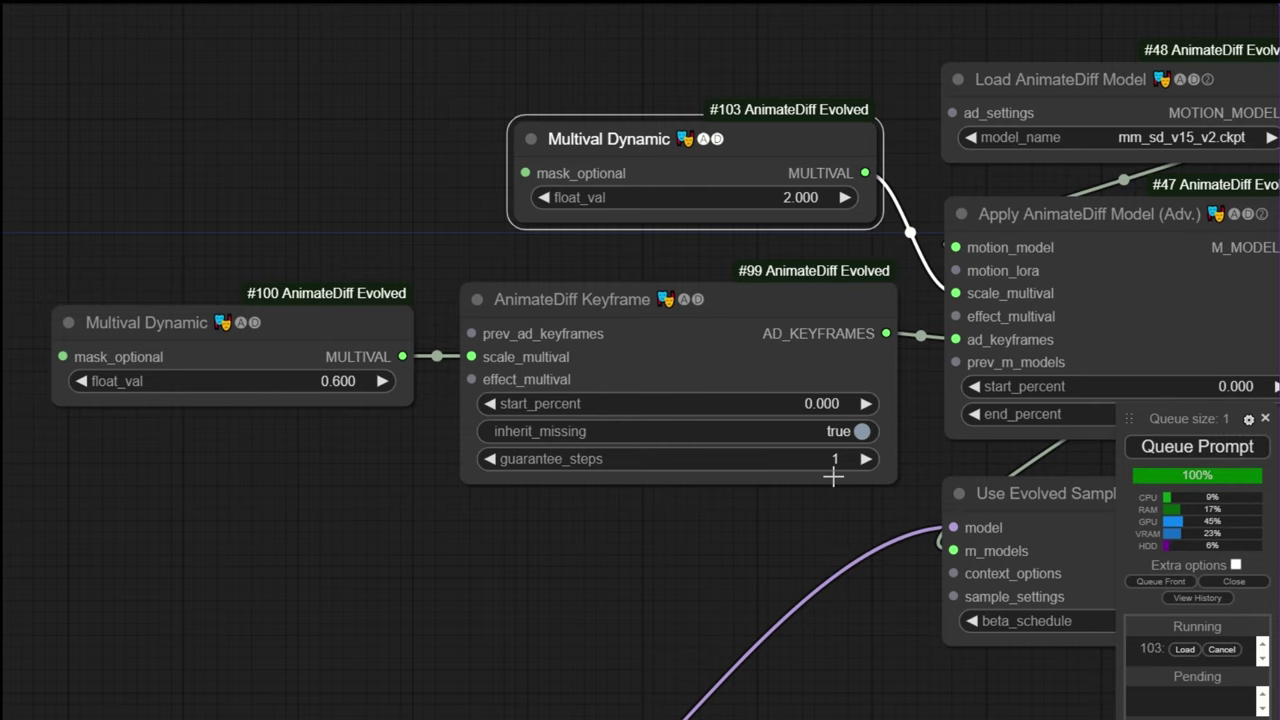
Regenerate the animation and synchronize the Video Combine previews to compare the new video with the saved copies.
{"action": "scroll", "coordinate": [833, 477], "scroll_direction": "down", "scroll_amount": 4}
{"action": "left_click_drag", "start_coordinate": [933, 642], "coordinate": [529, 520]}
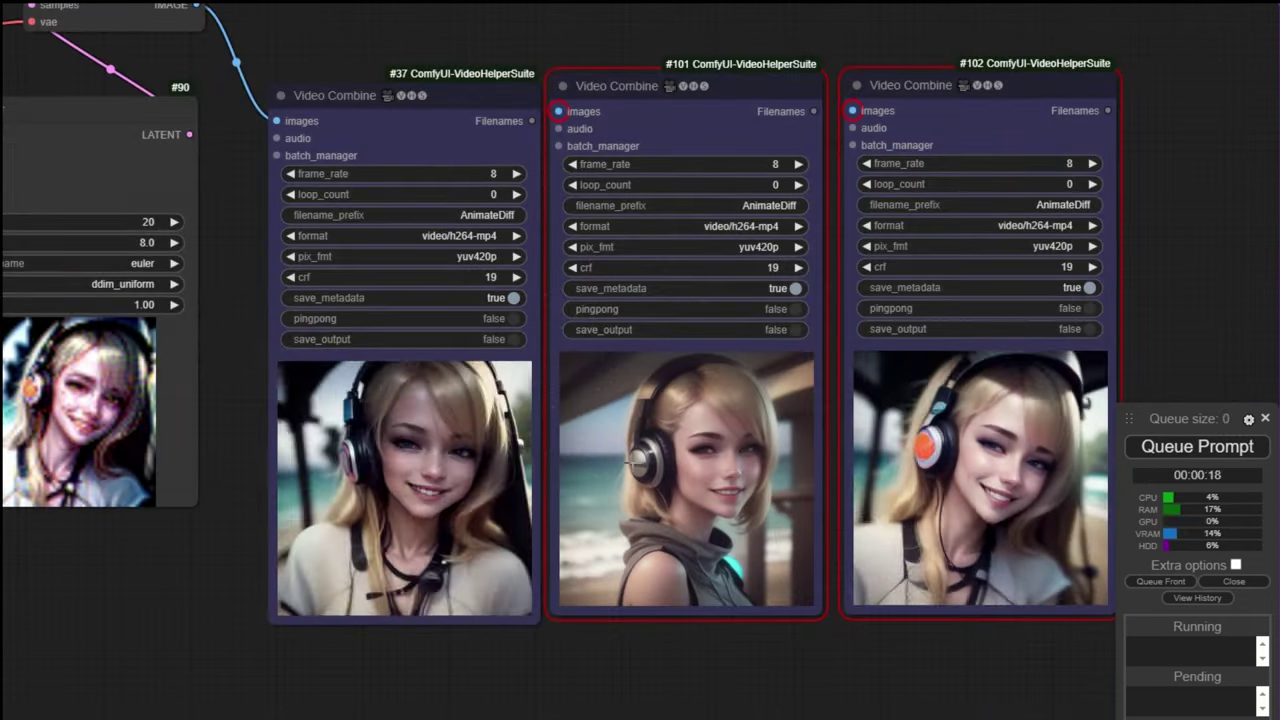
{"action": "right_click", "coordinate": [443, 150]}
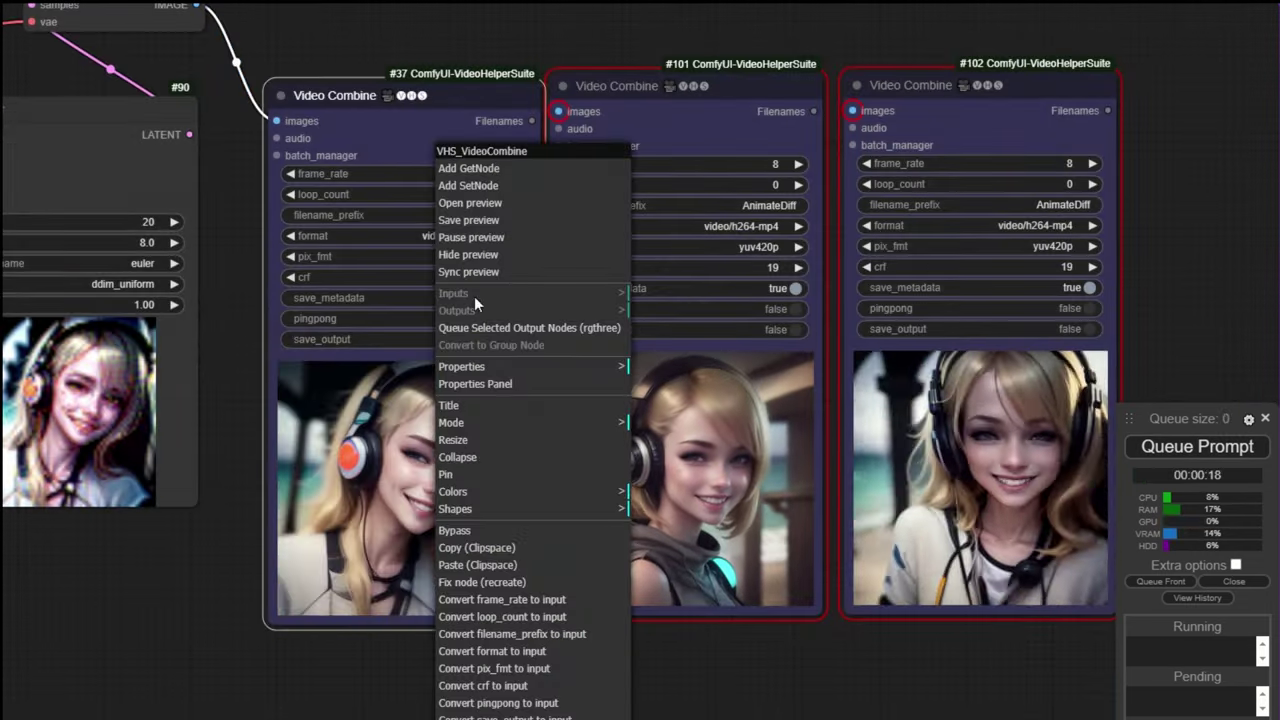
{"action": "left_click", "coordinate": [483, 422]}
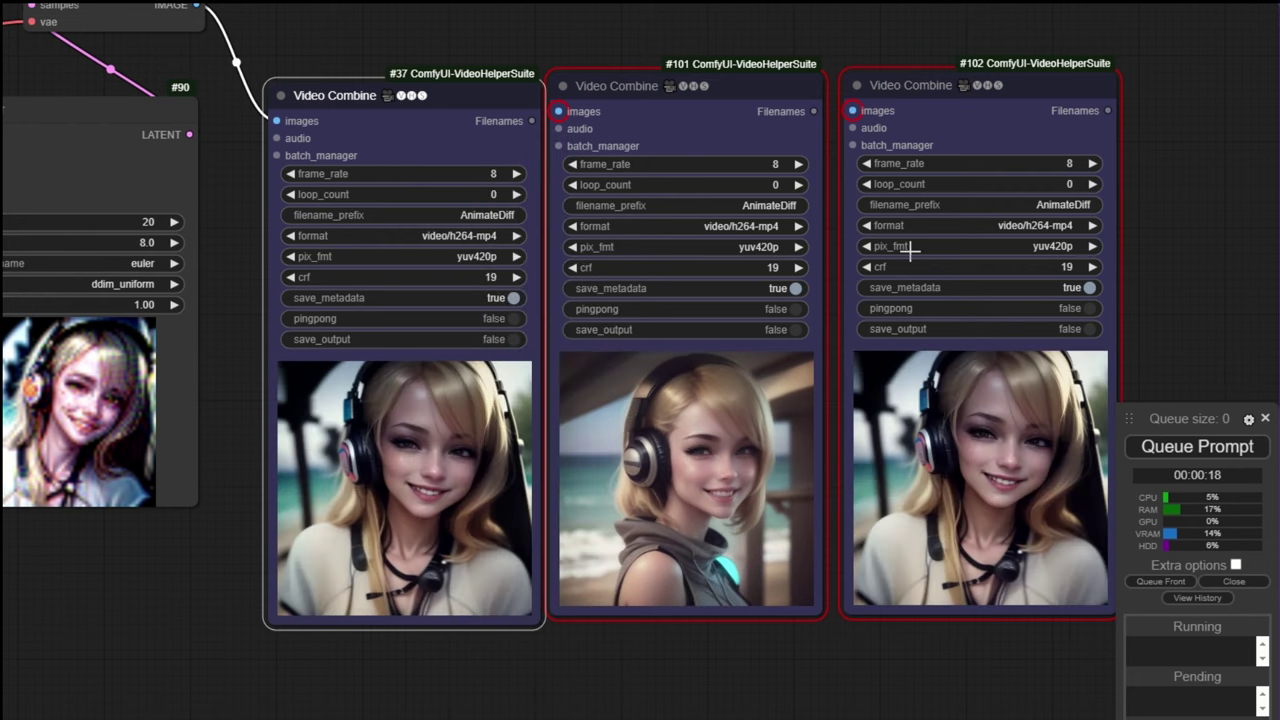
{"action": "scroll", "coordinate": [814, 491], "scroll_direction": "down", "scroll_amount": 3}
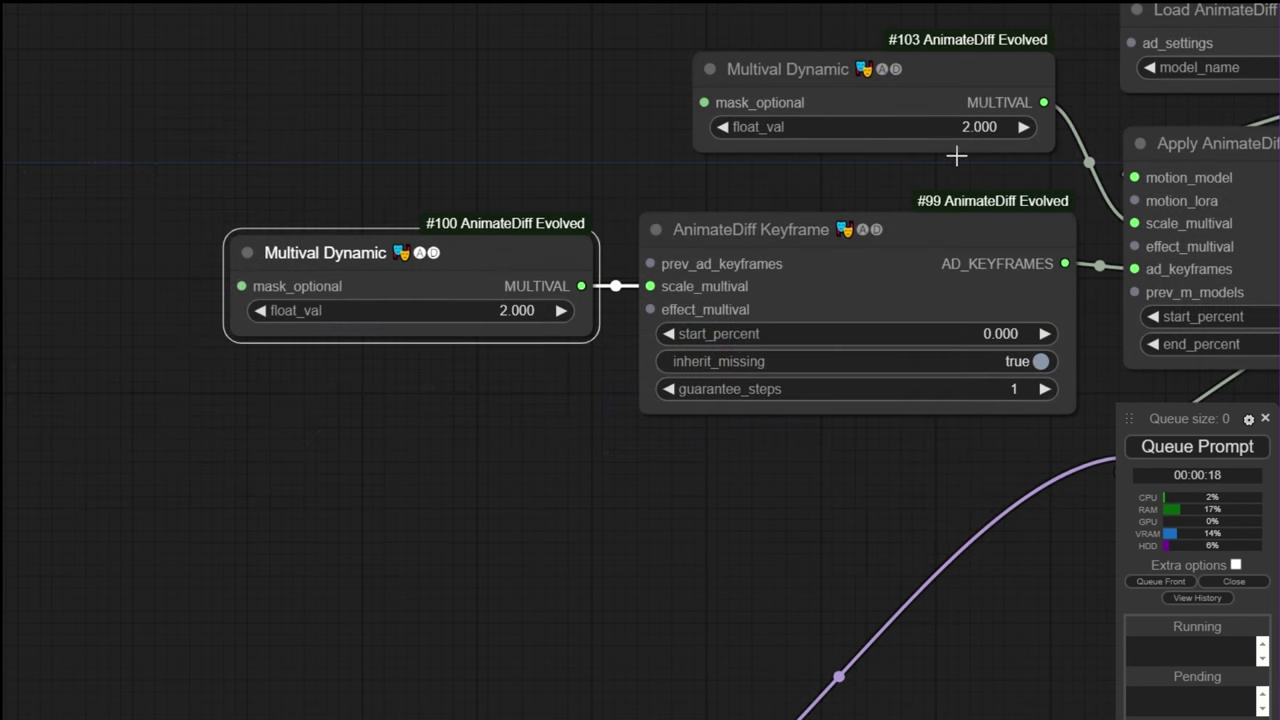
Set float_val to 0.6 on the Multival Dynamic feeding Apply AnimateDiff Model (Adv.).
{"action": "type", "text": "0.6"}
{"action": "key", "text": "Return"}
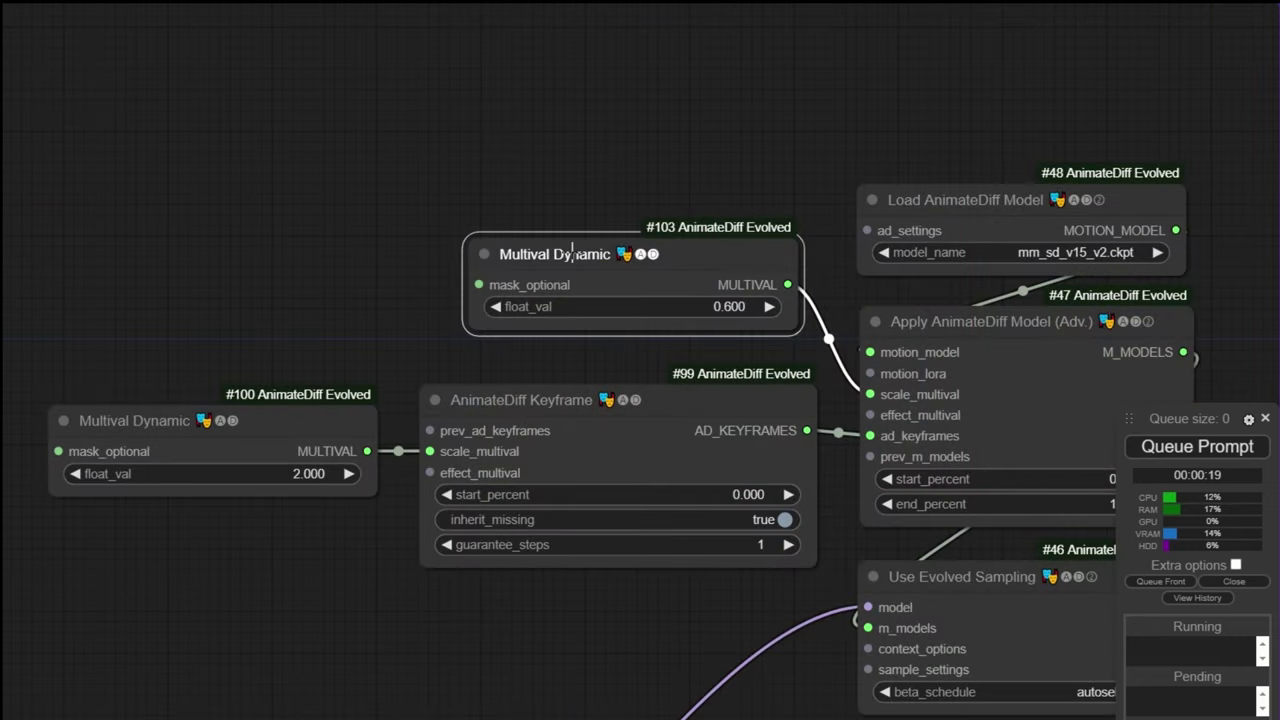
Delete the Multival Dynamic feeding Apply AnimateDiff Model (Adv.) and move the remaining one up and clear of the AnimateDiff Keyframe.
{"action": "key", "text": "Delete"}
{"action": "left_click_drag", "start_coordinate": [491, 360], "coordinate": [689, 280]}
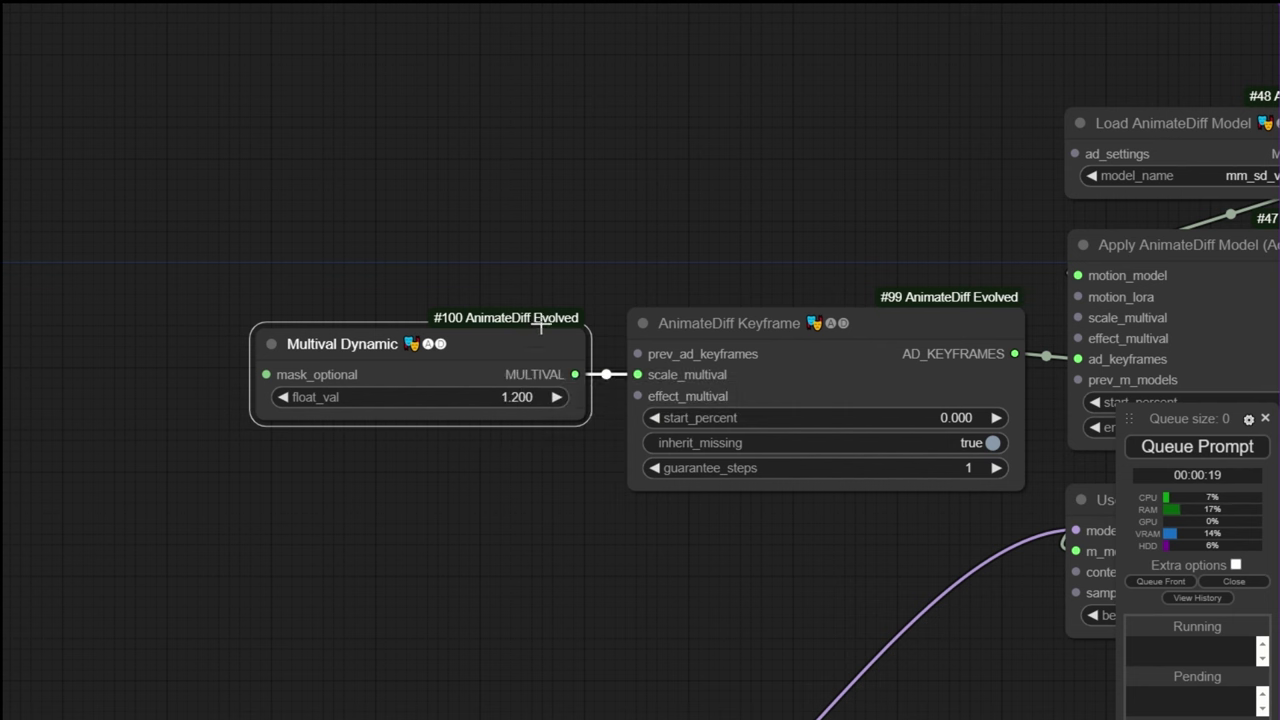
{"action": "left_click_drag", "start_coordinate": [540, 325], "coordinate": [548, 172]}
Duplicate the Multival Dynamic and AnimateDiff Keyframe pair and chain the copy into the original keyframe's prev_ad_keyframes input.
{"action": "left_click", "coordinate": [793, 333], "text": "shift"}
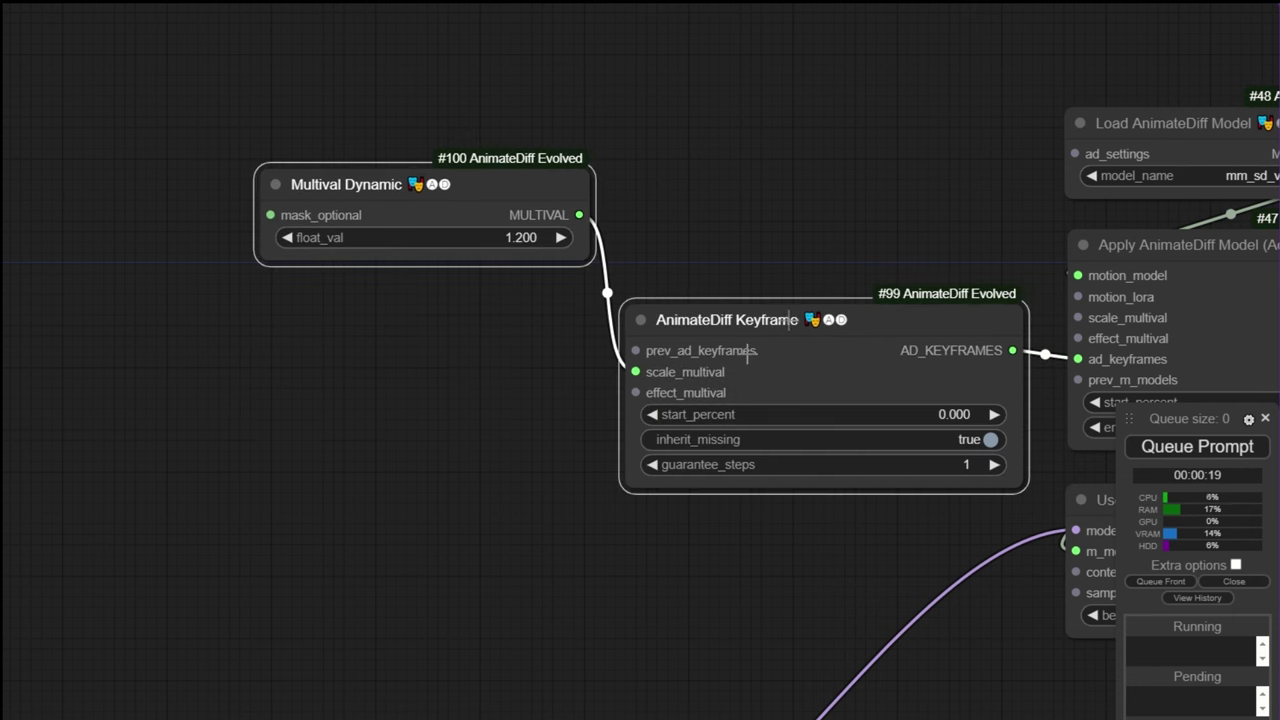
{"action": "key", "text": "ctrl+v"}
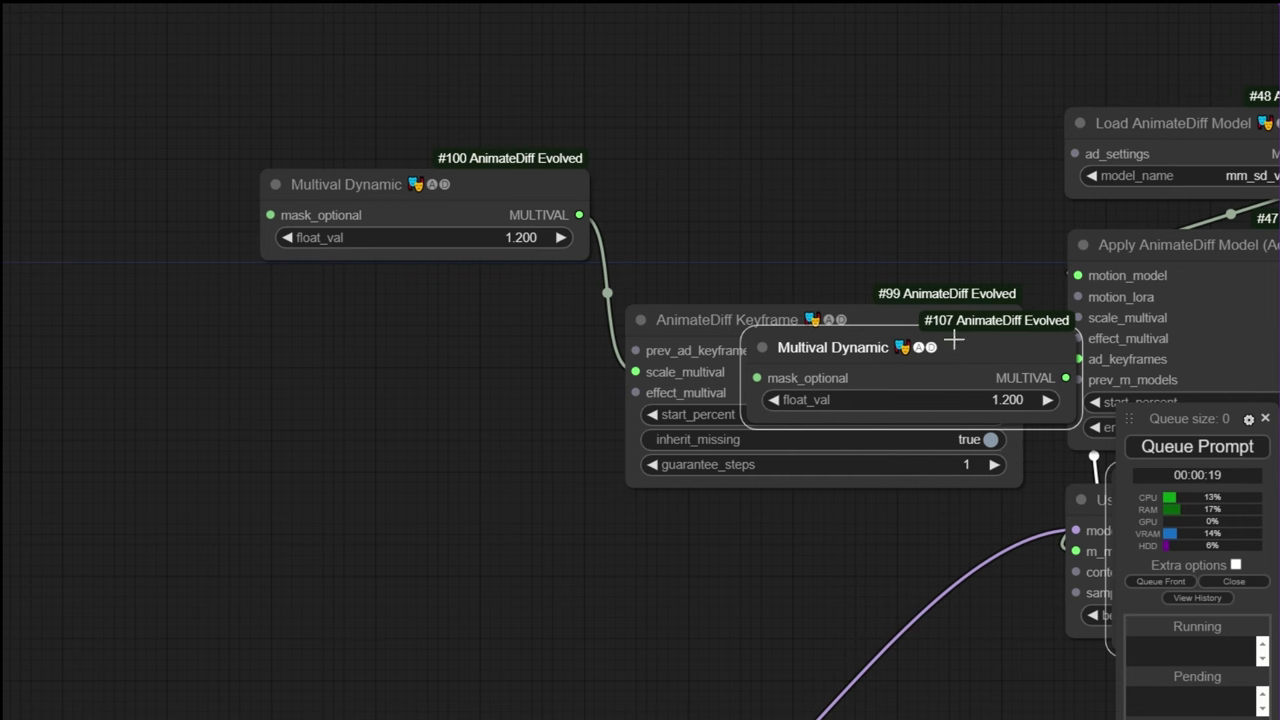
{"action": "left_click_drag", "start_coordinate": [954, 341], "coordinate": [82, 262]}
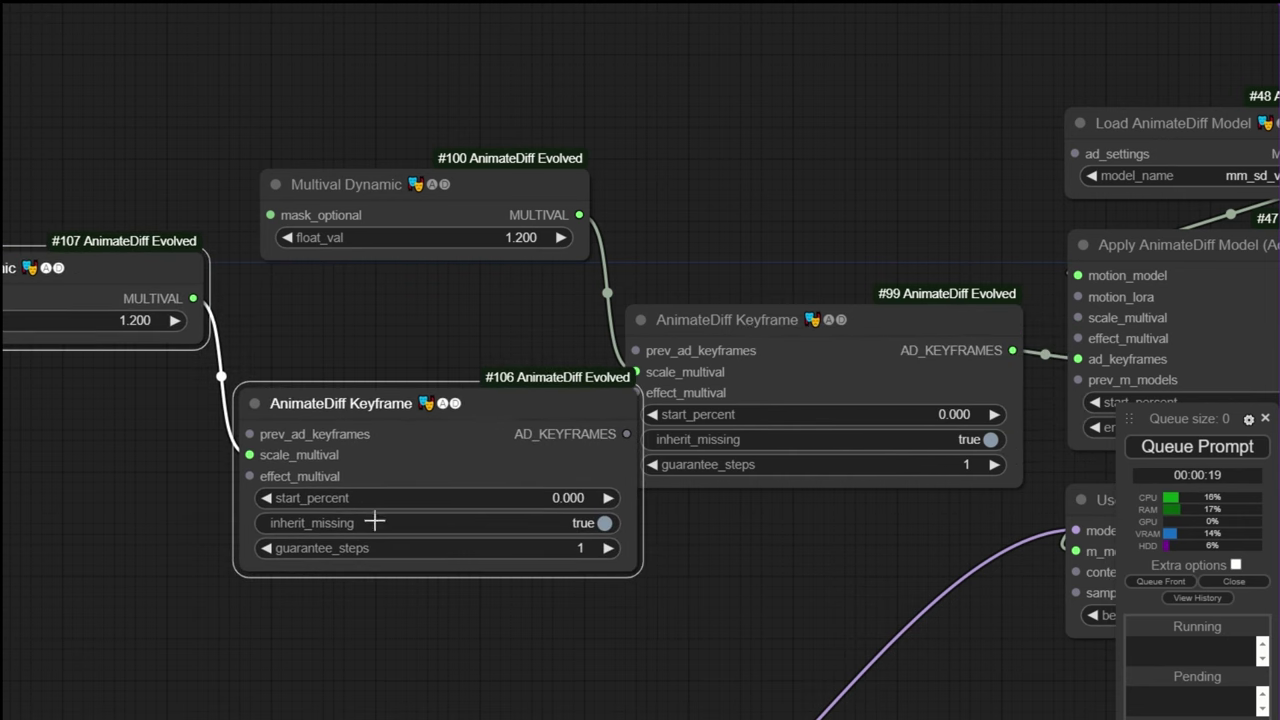
{"action": "left_click_drag", "start_coordinate": [711, 597], "coordinate": [912, 604]}
{"action": "left_click_drag", "start_coordinate": [634, 416], "coordinate": [518, 338]}
{"action": "left_click", "coordinate": [753, 397]}
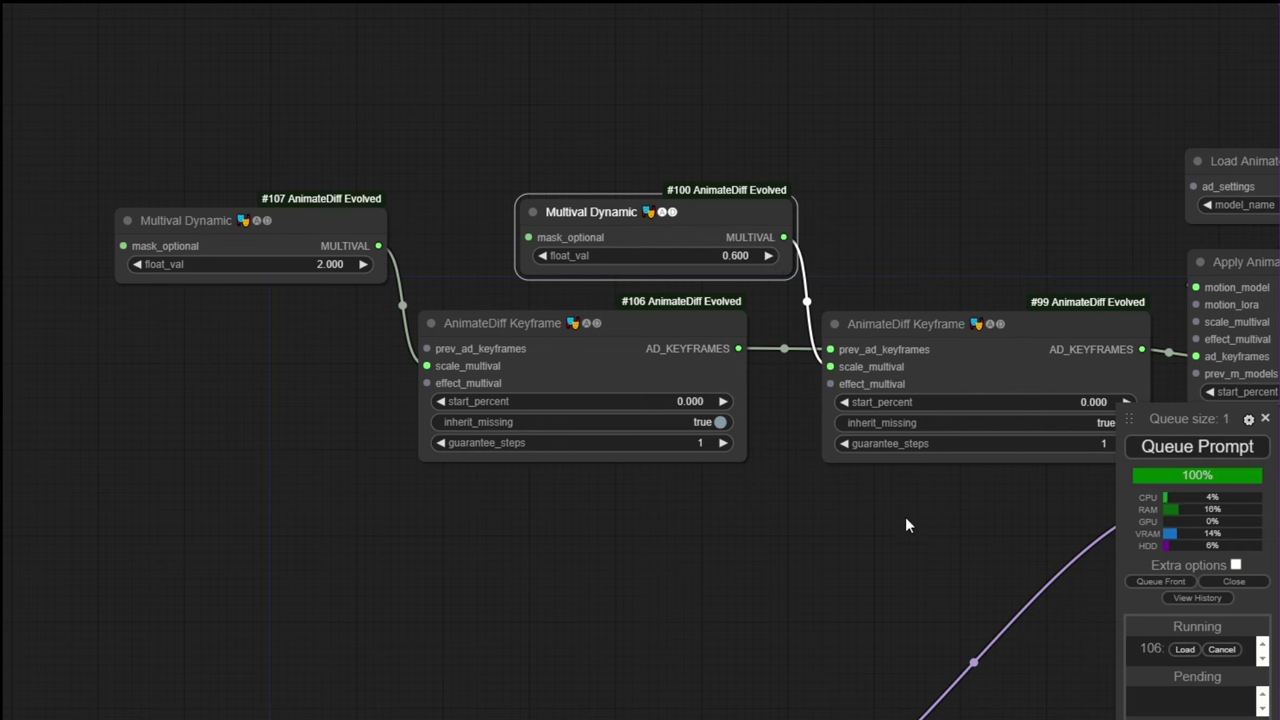
Set float_val to 1.2 on the Multival Dynamic of the first keyframe and change the second keyframe's float_val.
{"action": "scroll", "coordinate": [866, 553], "scroll_direction": "down", "scroll_amount": 3}
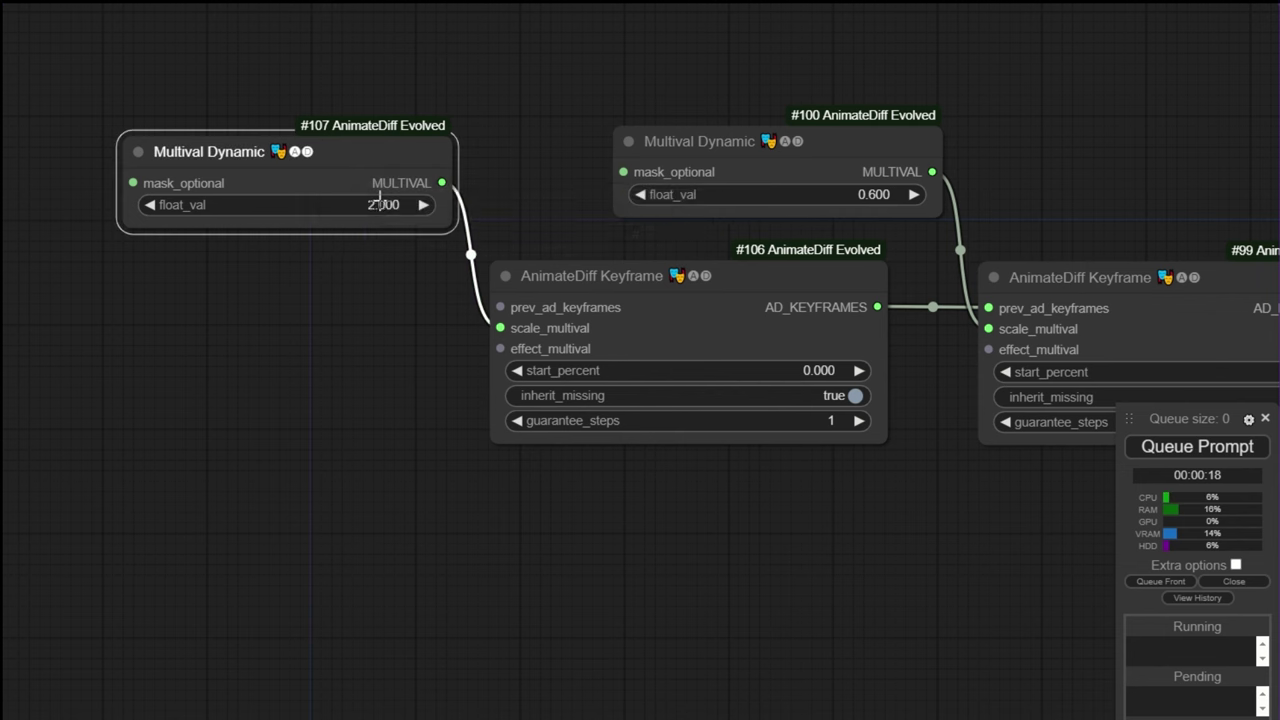
{"action": "left_click", "coordinate": [783, 171]}
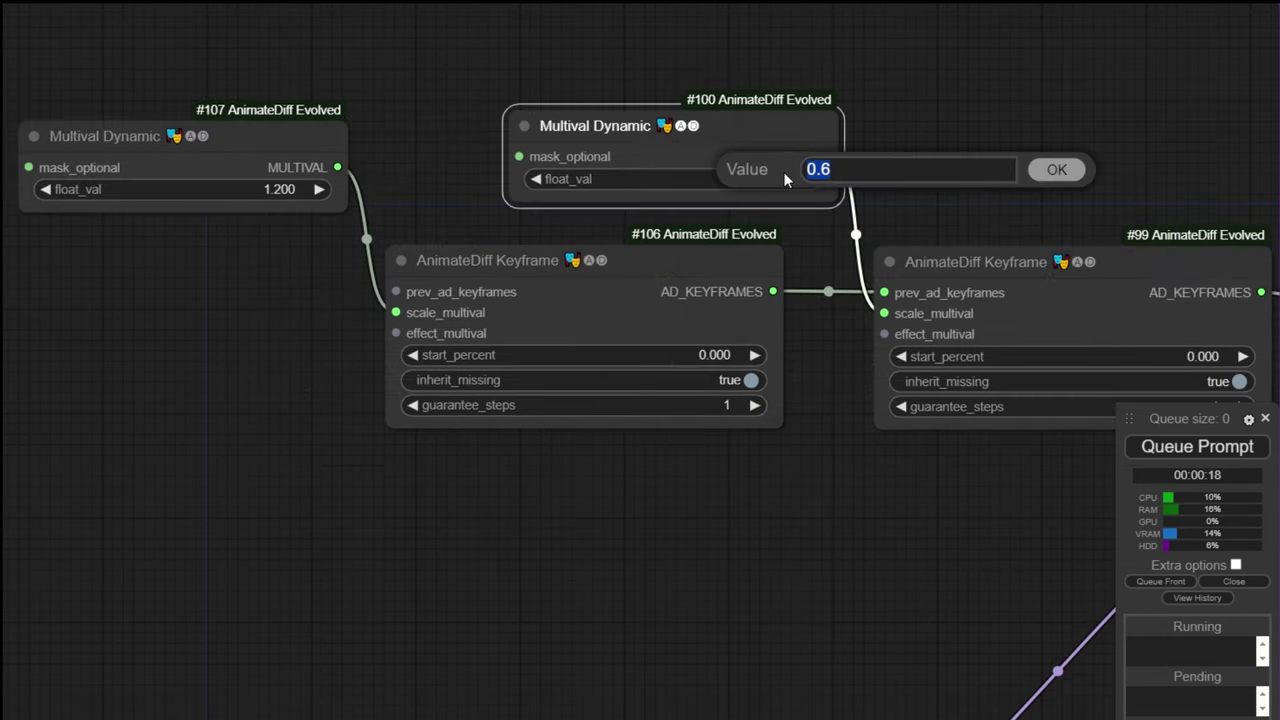
{"action": "type", "text": "1."}
{"action": "key", "text": "Return"}
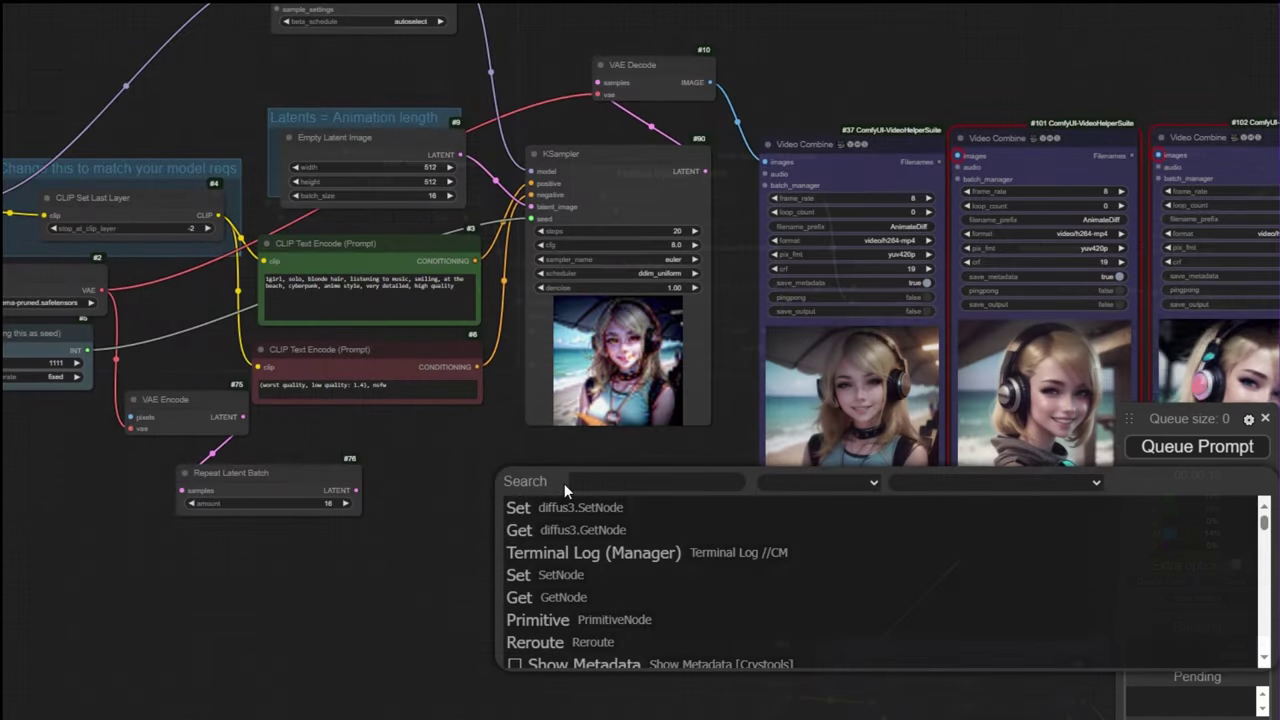
Add a KSampler (Advanced) node below the existing KSampler.
{"action": "type", "text": "advanced"}
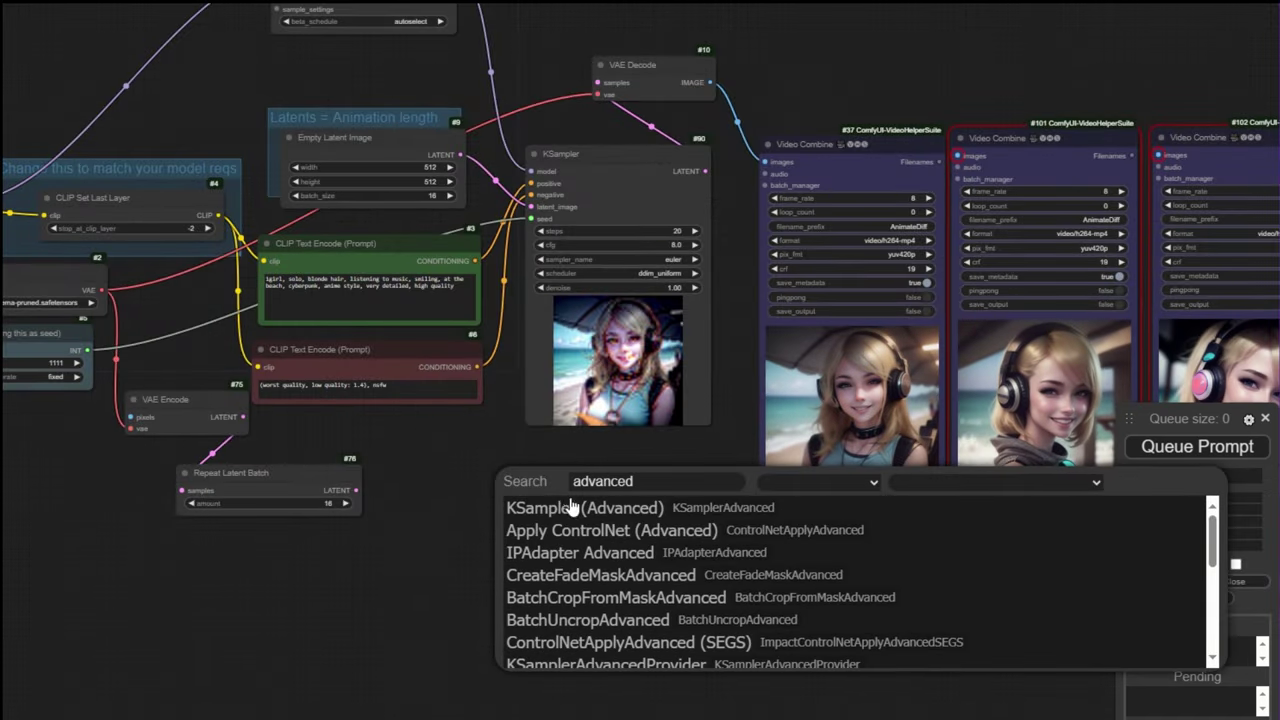
{"action": "left_click", "coordinate": [571, 507]}
{"action": "left_click_drag", "start_coordinate": [628, 484], "coordinate": [597, 537]}
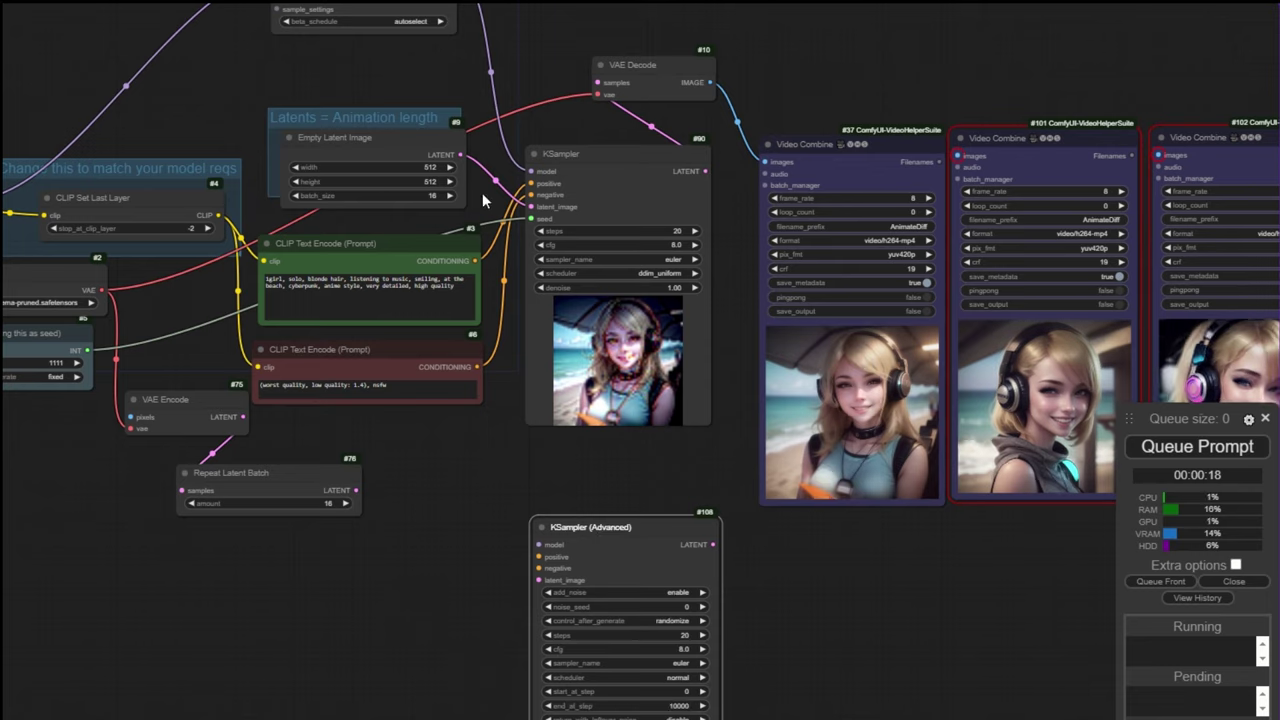
Connect the evolved sampling model, both prompt conditionings and the empty latent to the KSampler (Advanced) inputs.
{"action": "left_click_drag", "start_coordinate": [516, 49], "coordinate": [526, 140]}
{"action": "left_click_drag", "start_coordinate": [451, 66], "coordinate": [548, 635]}
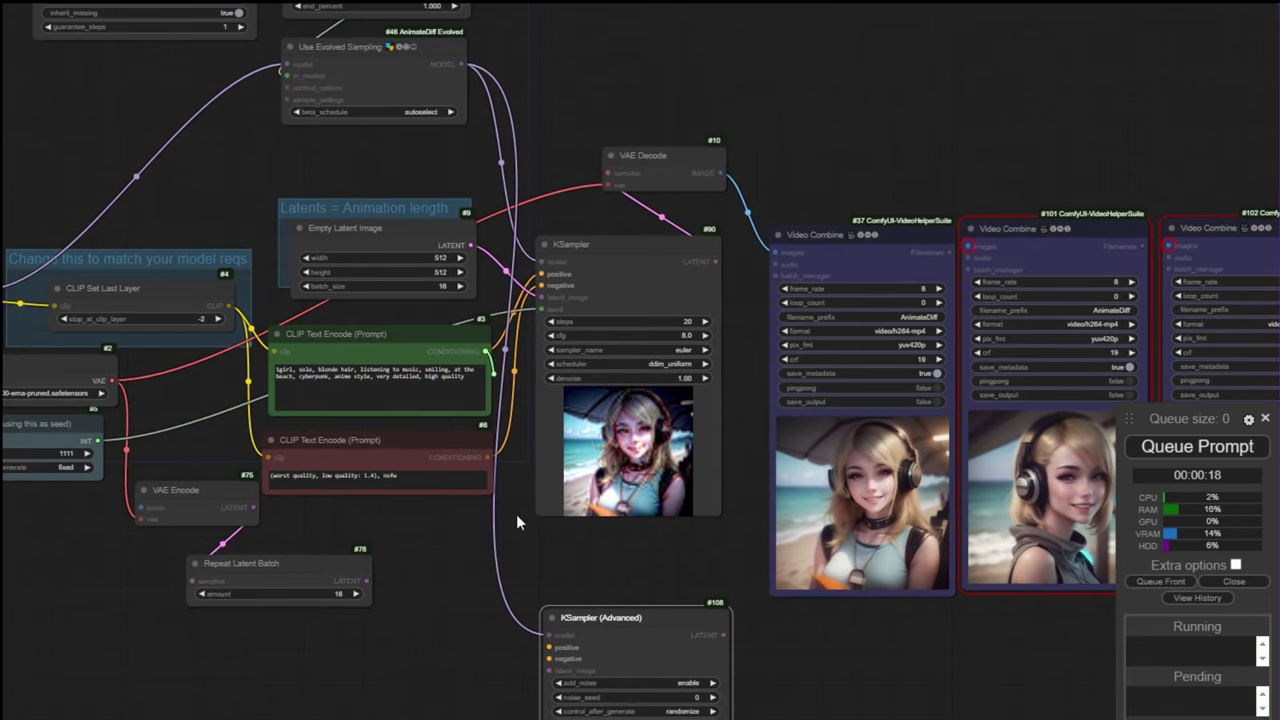
{"action": "left_click_drag", "start_coordinate": [486, 351], "coordinate": [548, 647]}
{"action": "scroll", "coordinate": [548, 647], "scroll_direction": "up", "scroll_amount": 3}
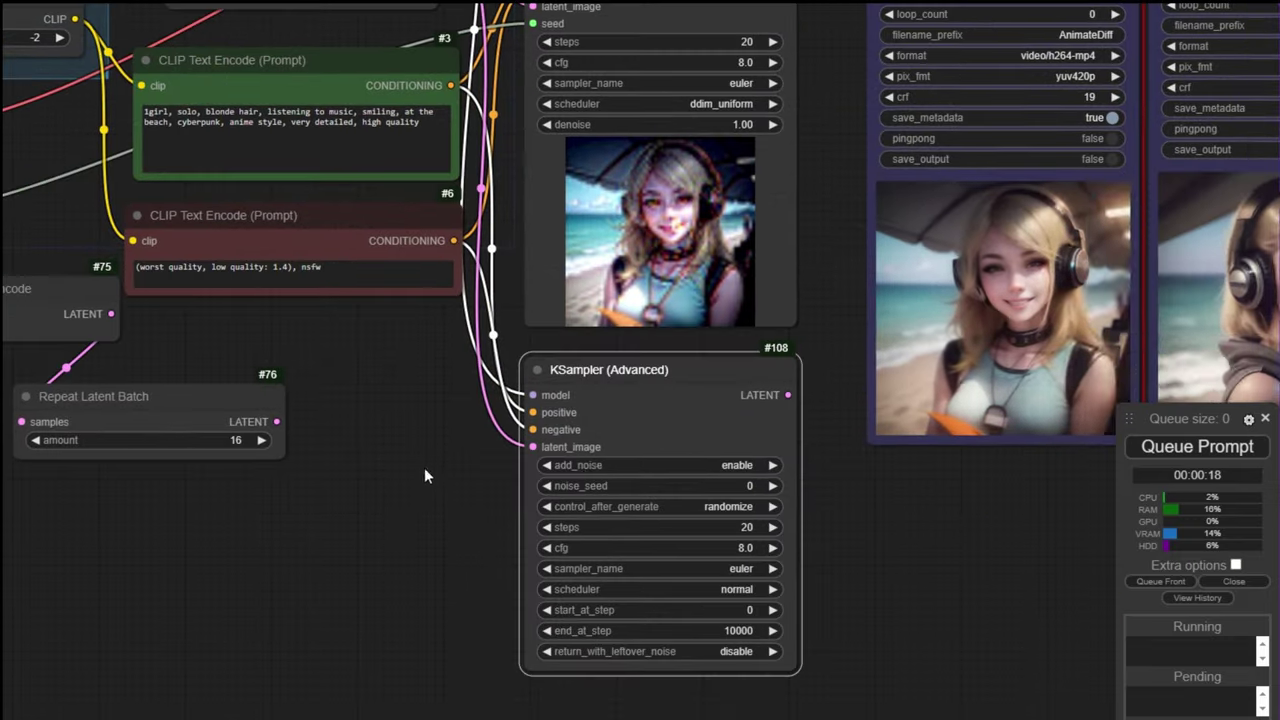
Convert noise_seed on KSampler (Advanced) to an input and connect it to the seed Primitive's INT output.
{"action": "scroll", "coordinate": [602, 466], "scroll_direction": "up", "scroll_amount": 2}
{"action": "right_click", "coordinate": [607, 488]}
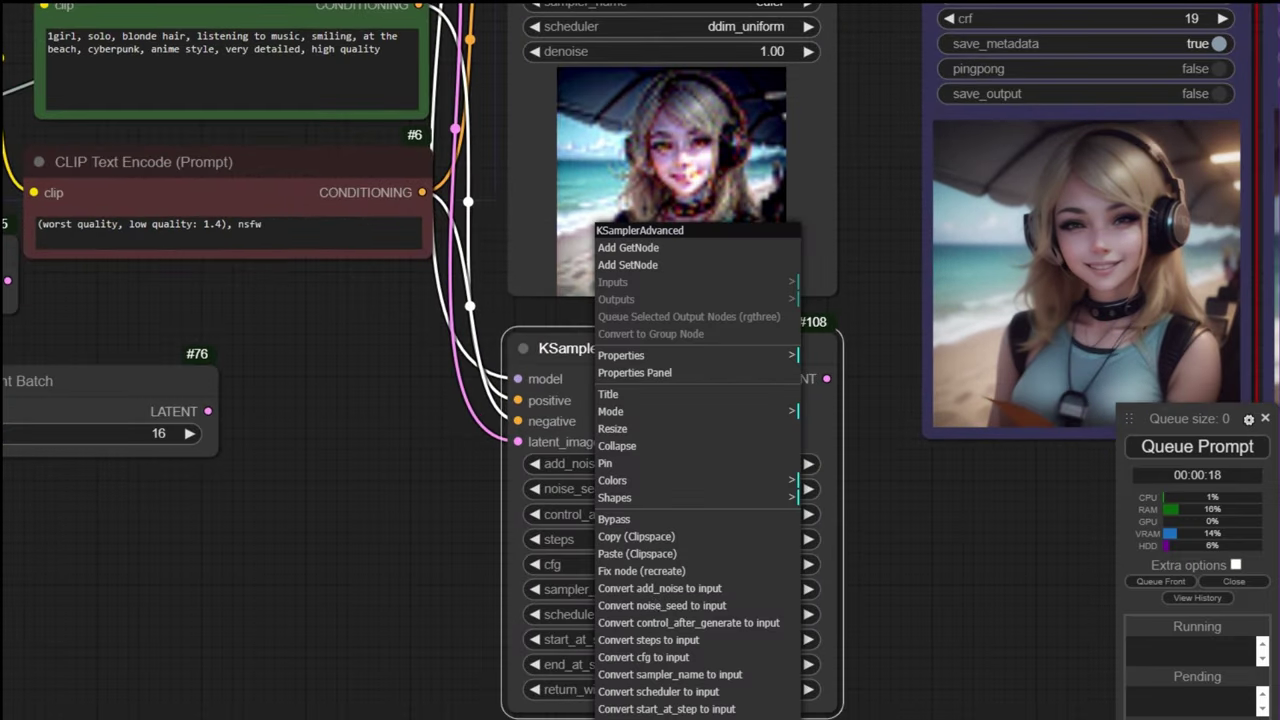
{"action": "left_click", "coordinate": [662, 605]}
{"action": "left_click_drag", "start_coordinate": [451, 449], "coordinate": [534, 571]}
{"action": "scroll", "coordinate": [451, 528], "scroll_direction": "down", "scroll_amount": 2}
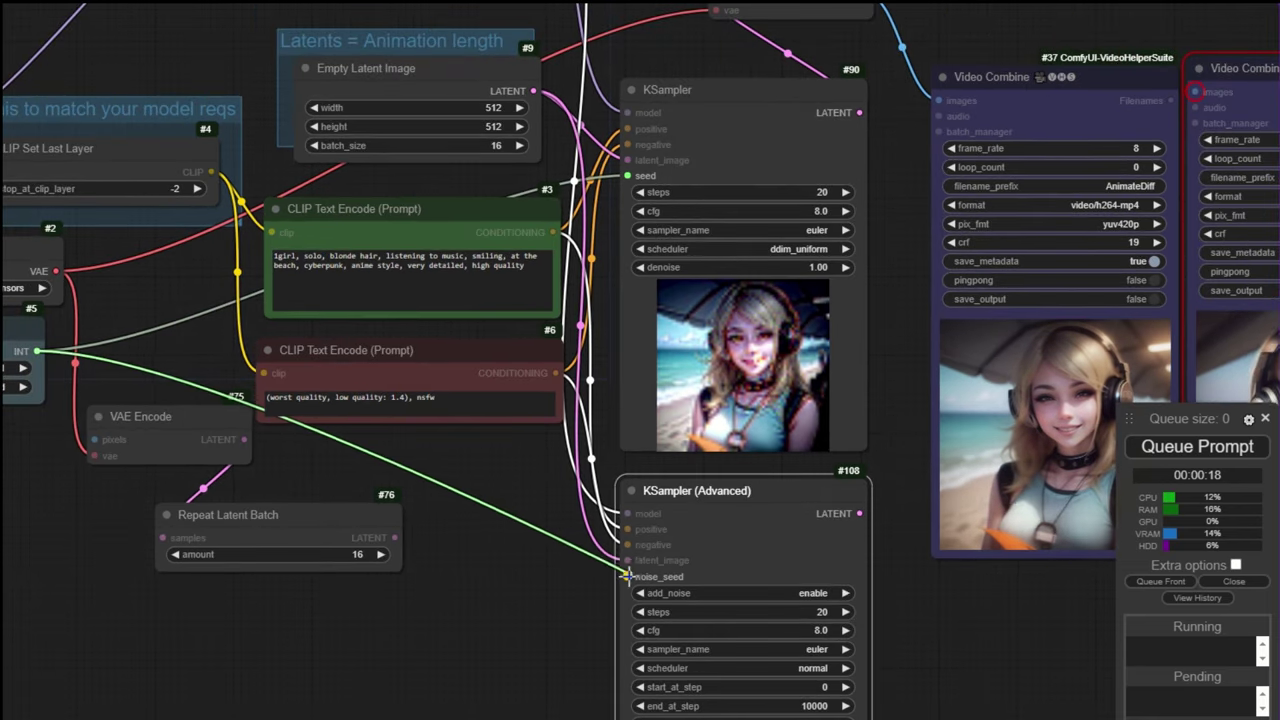
{"action": "left_click_drag", "start_coordinate": [627, 576], "coordinate": [627, 577]}
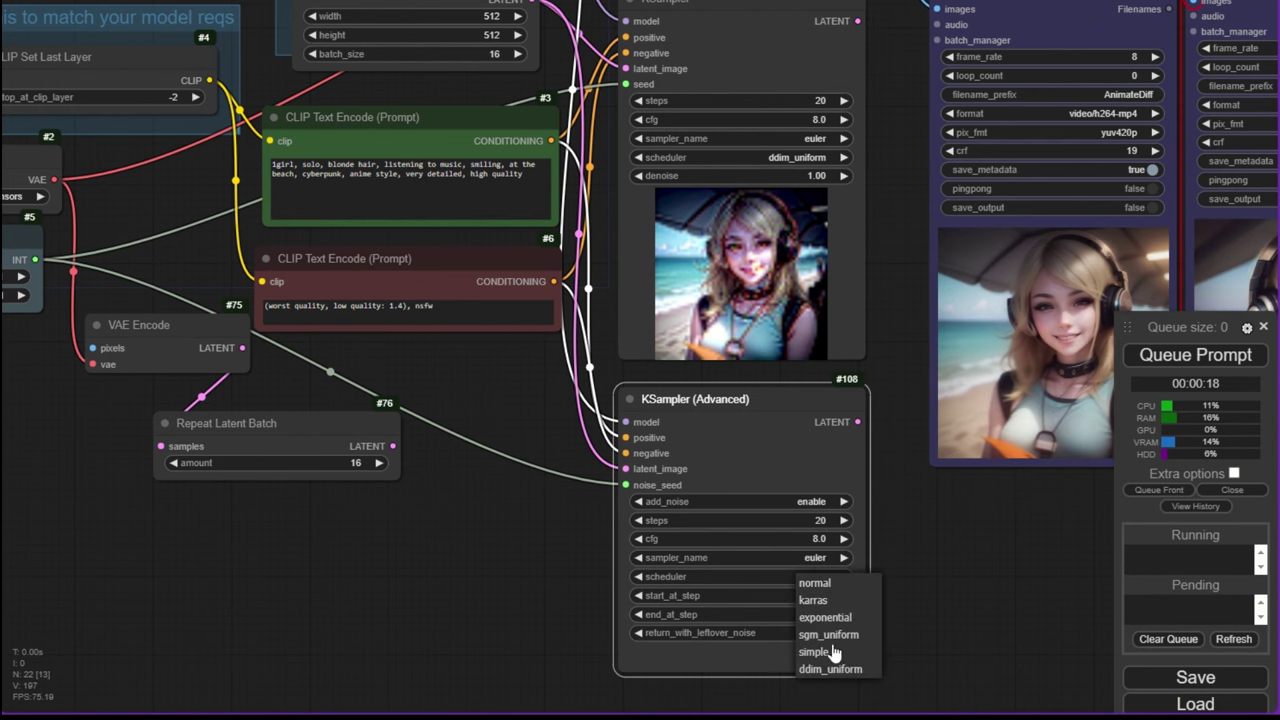
Set the scheduler to ddim_uniform on KSampler (Advanced) and make room around the node.
{"action": "scroll", "coordinate": [932, 568], "scroll_direction": "down", "scroll_amount": 3}
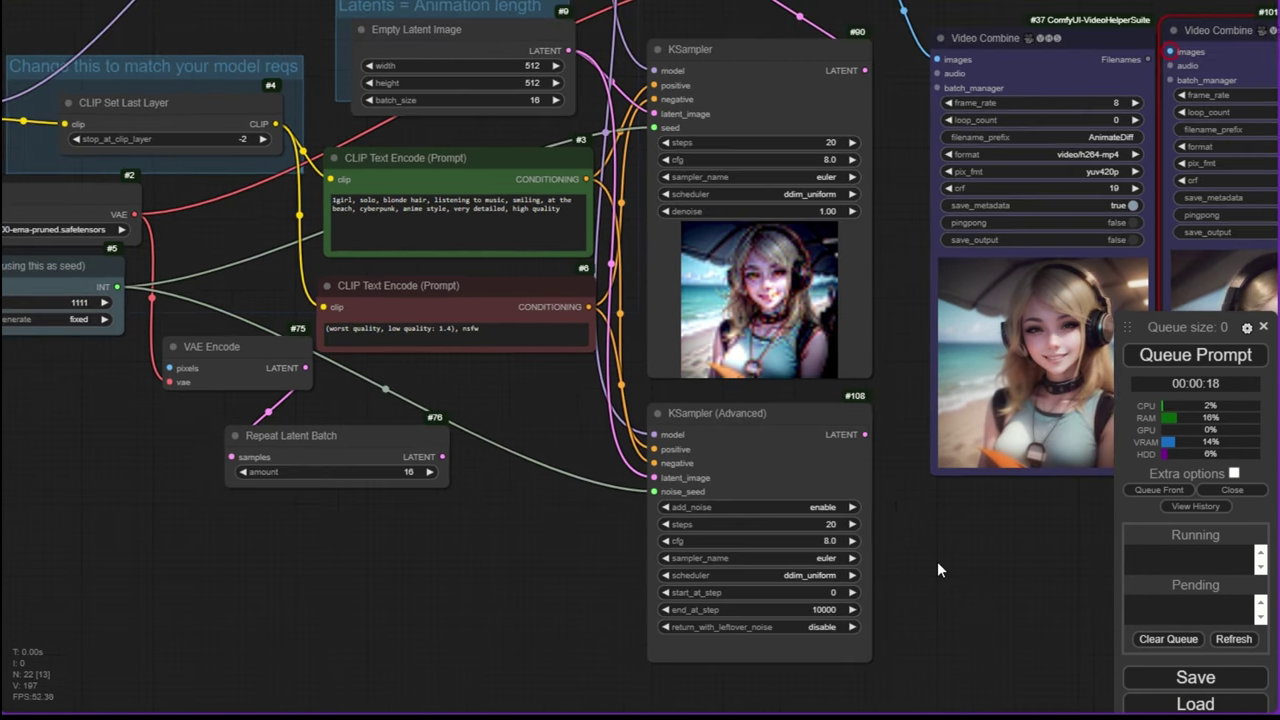
{"action": "scroll", "coordinate": [900, 500], "scroll_direction": "up", "scroll_amount": 2}
{"action": "left_click_drag", "start_coordinate": [876, 465], "coordinate": [768, 407]}
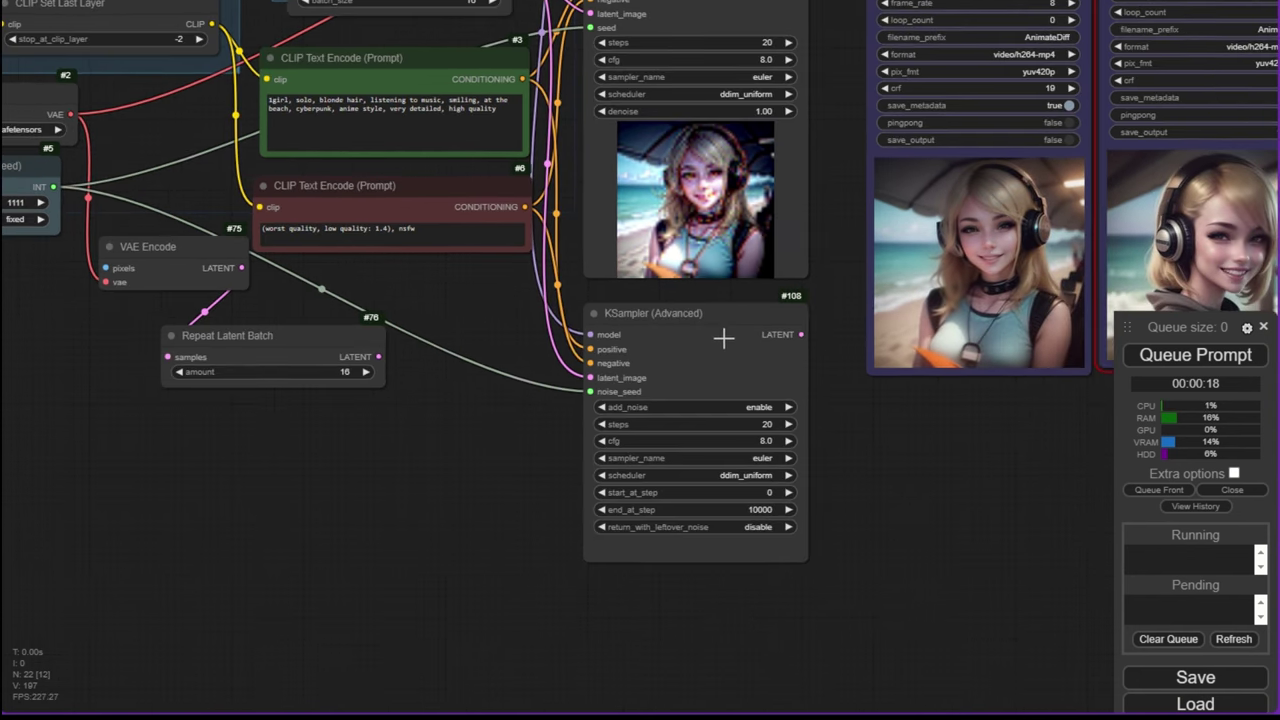
{"action": "left_click_drag", "start_coordinate": [877, 483], "coordinate": [751, 484]}
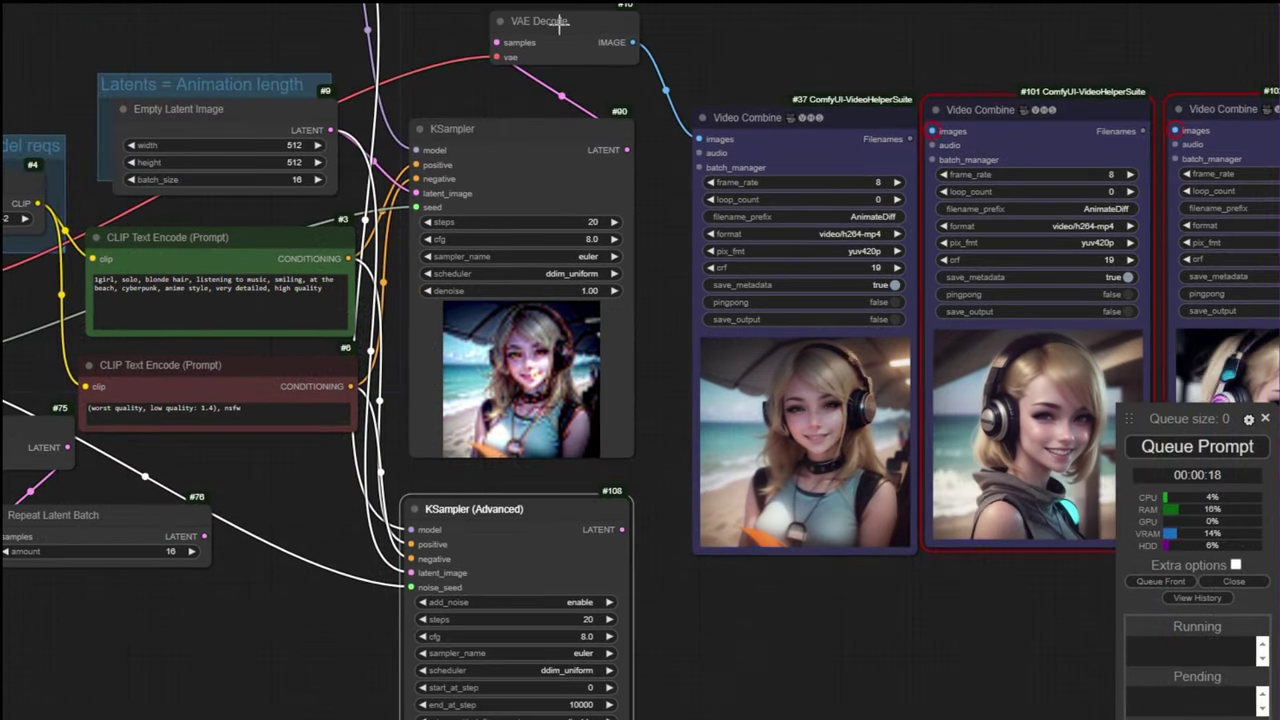
Duplicate the VAE Decode and Video Combine nodes and place the copies near KSampler (Advanced).
{"action": "left_click", "coordinate": [560, 26]}
{"action": "left_click", "coordinate": [735, 137], "text": "shift"}
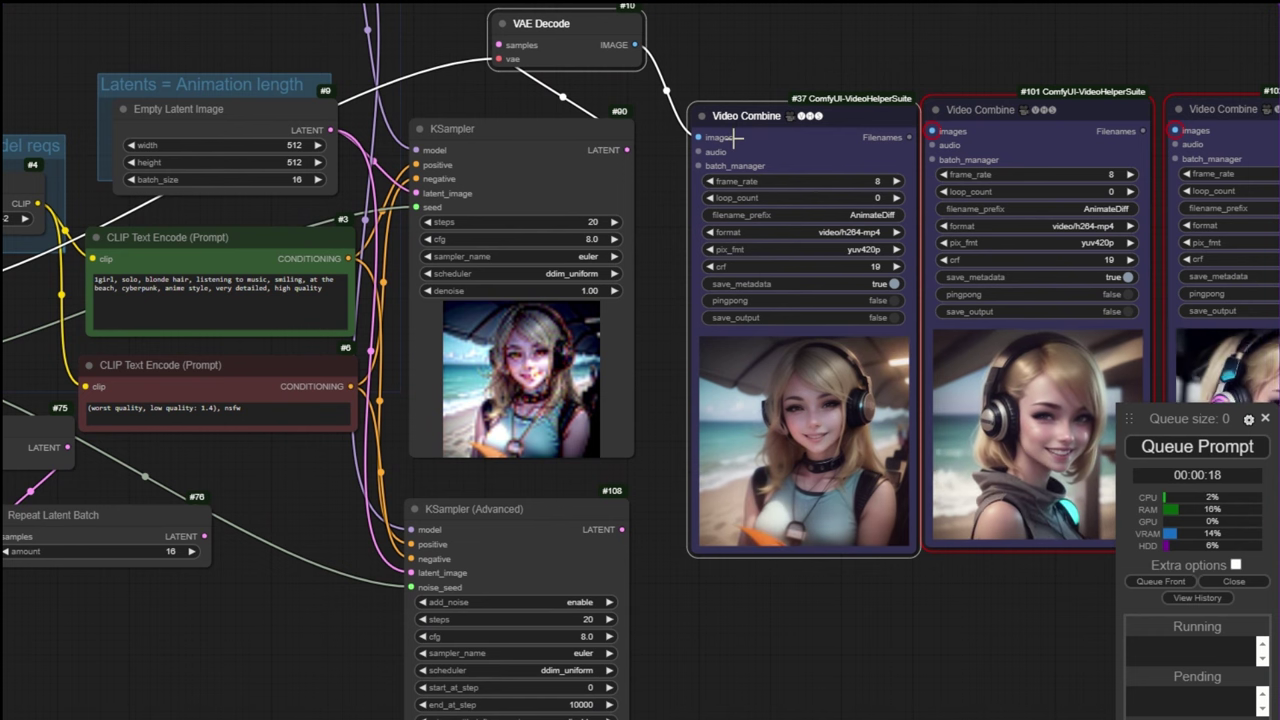
{"action": "key", "text": "ctrl+c"}
{"action": "key", "text": "ctrl+v"}
{"action": "left_click_drag", "start_coordinate": [794, 134], "coordinate": [526, 523]}
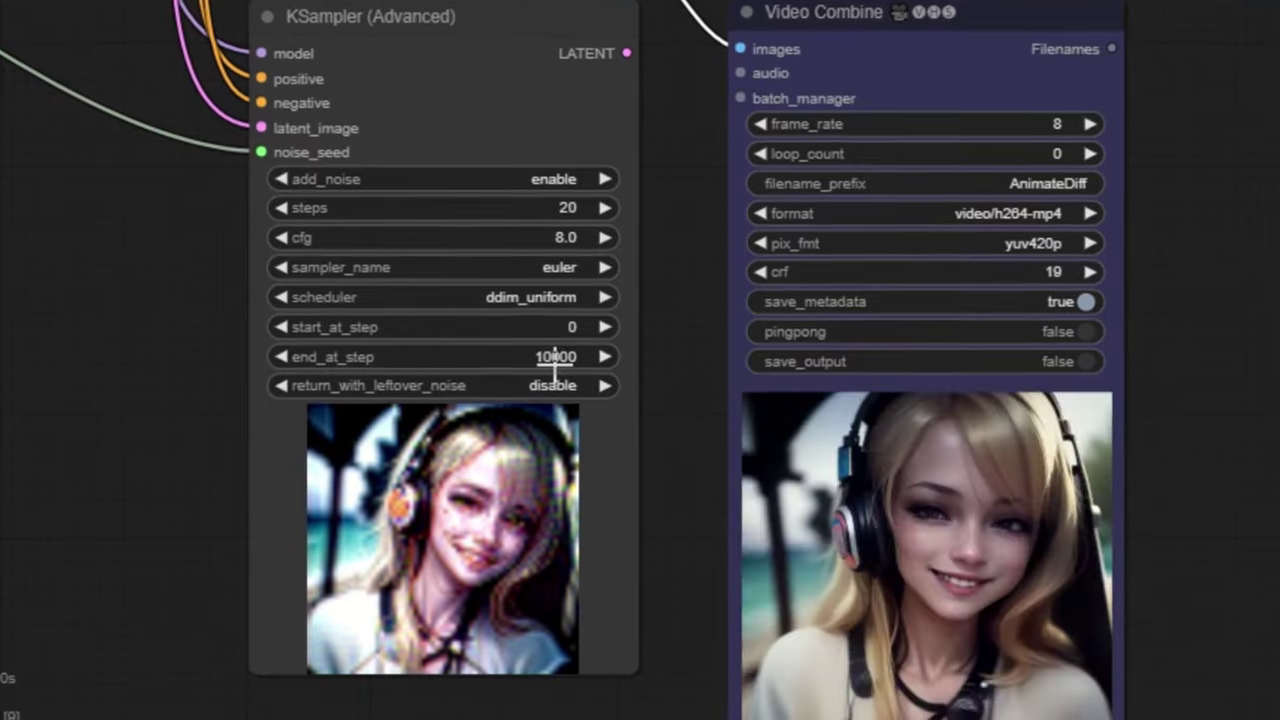
Set end_at_step to 4 on KSampler (Advanced), regenerate, and inspect the partially denoised video.
{"action": "left_click", "coordinate": [555, 357]}
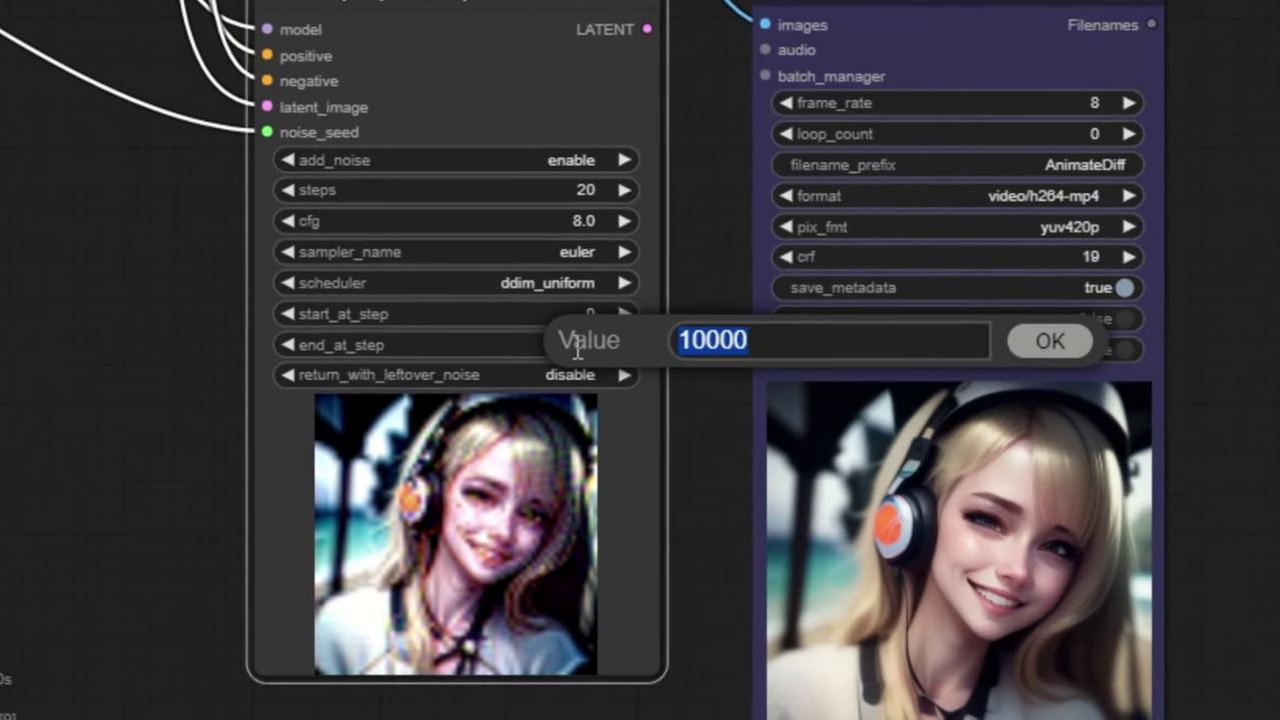
{"action": "type", "text": "4"}
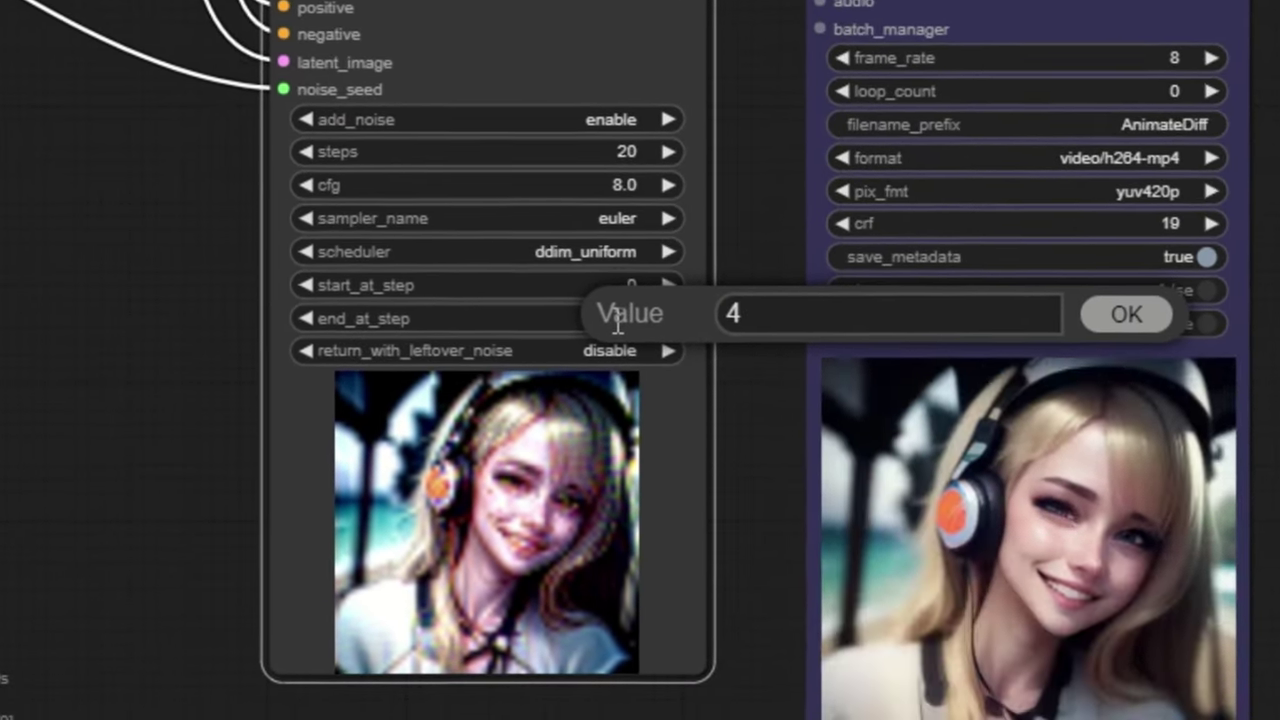
{"action": "key", "text": "Return"}
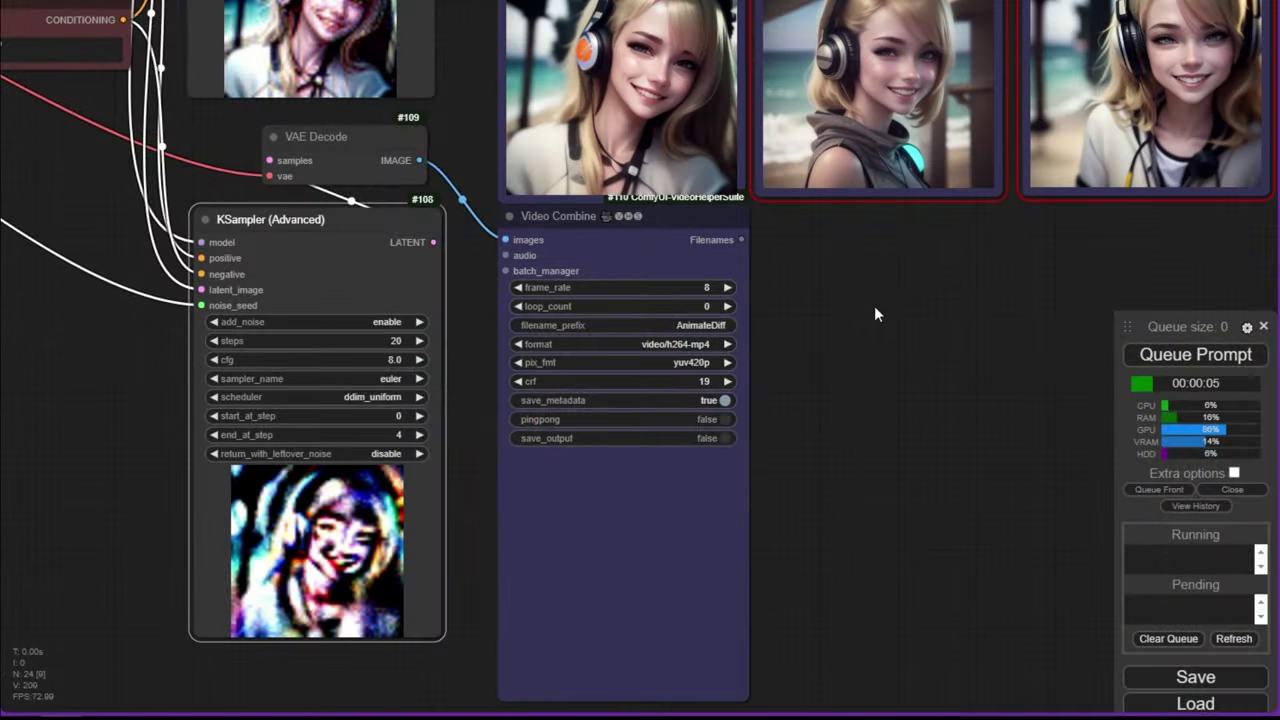
{"action": "scroll", "coordinate": [622, 588], "scroll_direction": "up", "scroll_amount": 3}
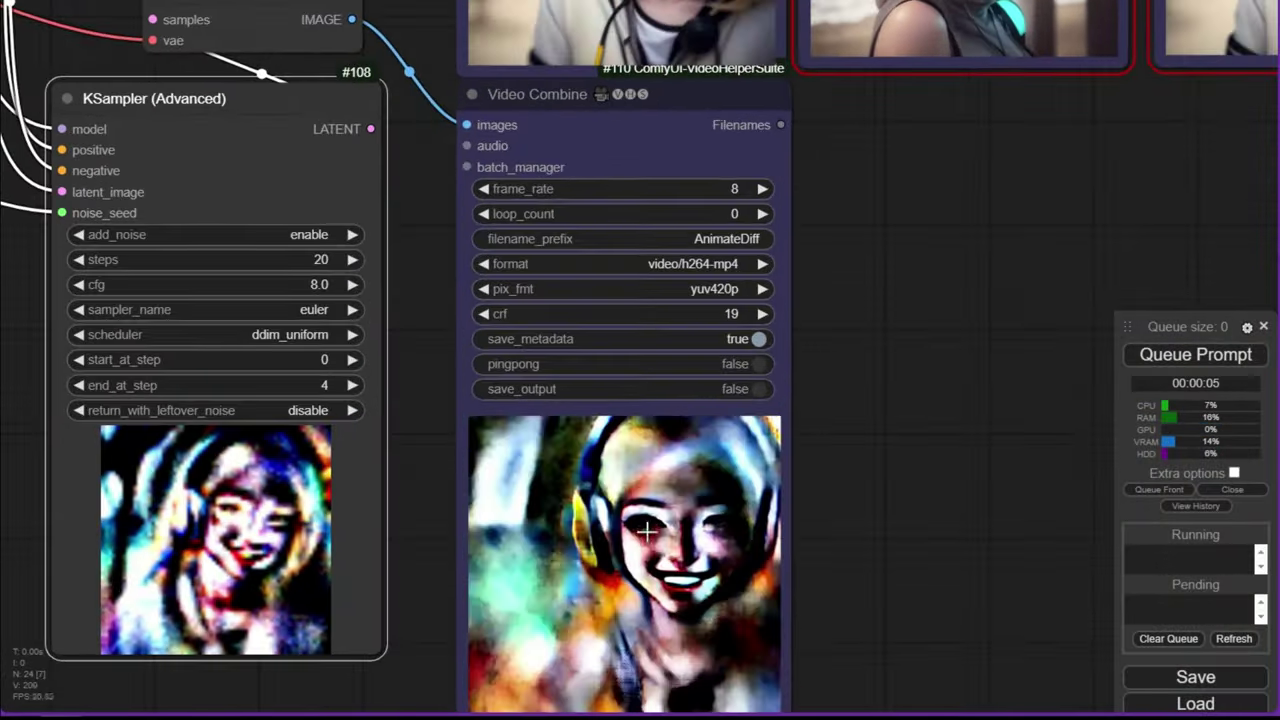
{"action": "scroll", "coordinate": [826, 409], "scroll_direction": "down", "scroll_amount": 4}
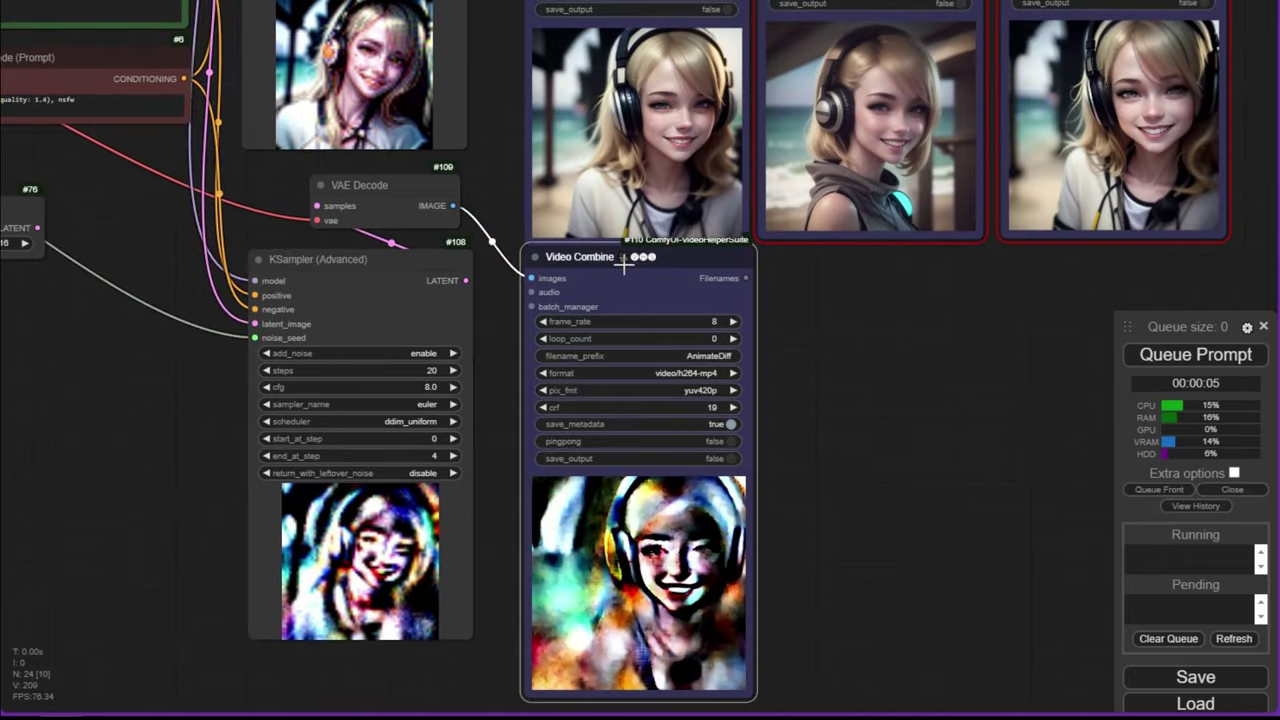
Keep a copy of the partially denoised Video Combine beside it and duplicate KSampler (Advanced) below the existing one.
{"action": "left_click_drag", "start_coordinate": [680, 256], "coordinate": [833, 267]}
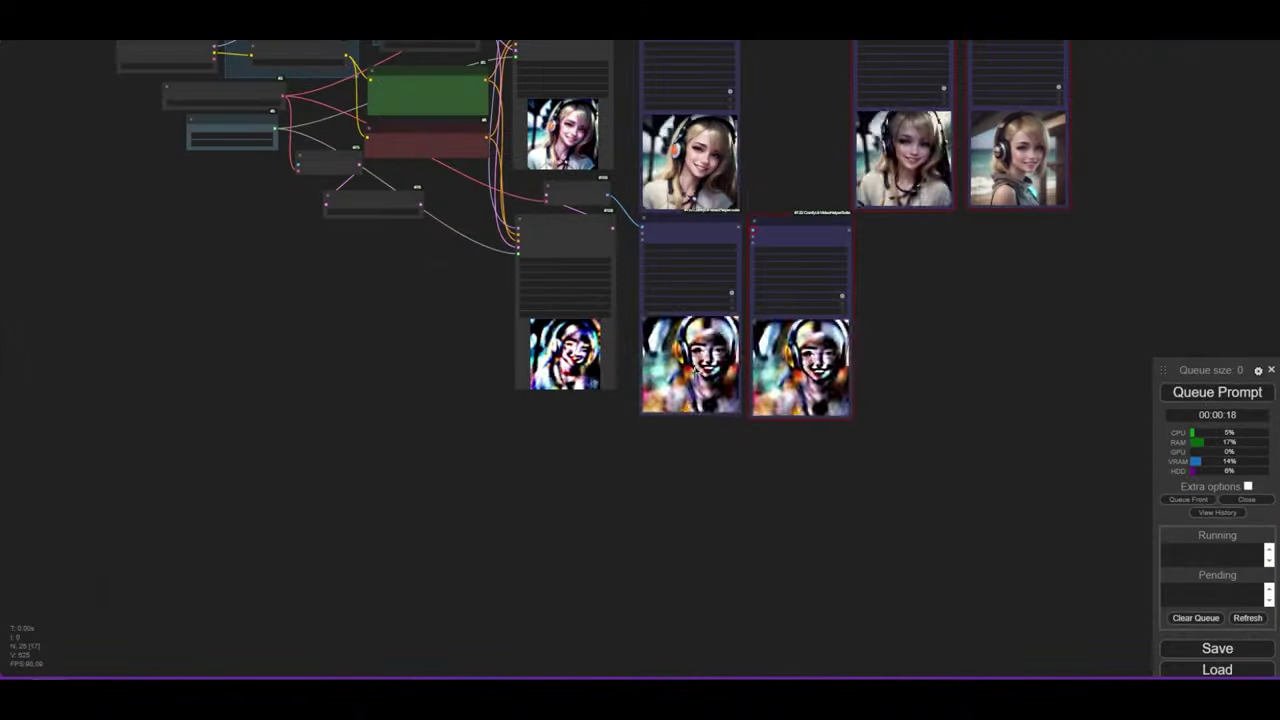
{"action": "scroll", "coordinate": [505, 188], "scroll_direction": "up", "scroll_amount": 3}
{"action": "left_click_drag", "start_coordinate": [508, 152], "coordinate": [502, 441]}
{"action": "scroll", "coordinate": [502, 441], "scroll_direction": "down", "scroll_amount": 5}
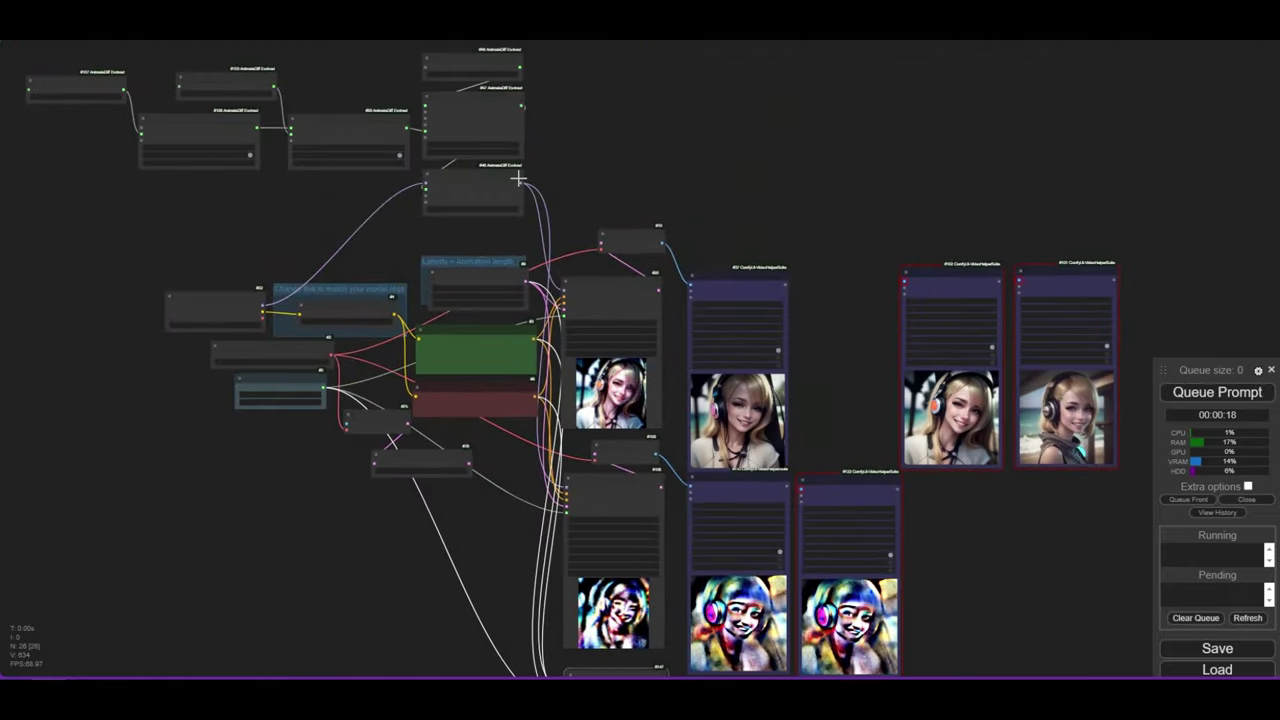
Route the MODEL output of Use Evolved Sampling through a Reroute node into the new KSampler (Advanced).
{"action": "left_click_drag", "start_coordinate": [526, 183], "coordinate": [490, 552]}
{"action": "left_click", "coordinate": [517, 604]}
{"action": "left_click_drag", "start_coordinate": [491, 401], "coordinate": [436, 138]}
{"action": "scroll", "coordinate": [497, 401], "scroll_direction": "up", "scroll_amount": 6}
{"action": "left_click_drag", "start_coordinate": [468, 405], "coordinate": [505, 438]}
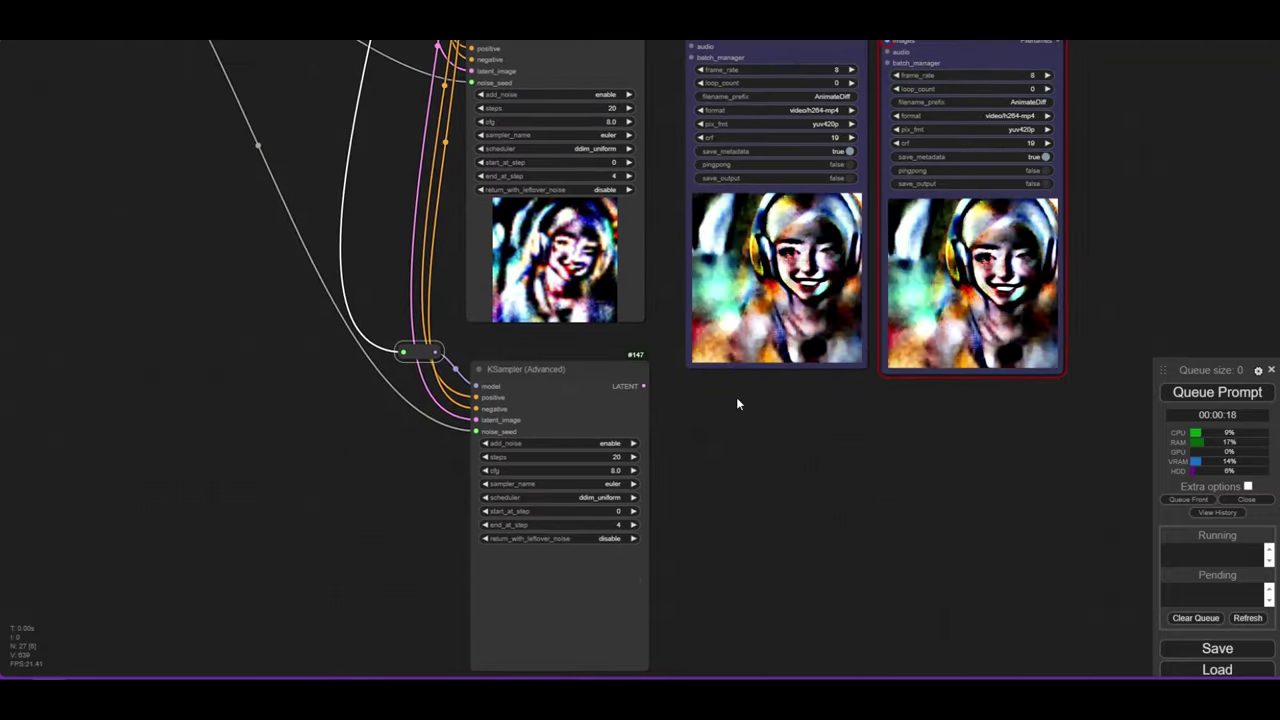
Duplicate the new KSampler (Advanced) with its input connections and place the copy beside it.
{"action": "left_click_drag", "start_coordinate": [736, 397], "coordinate": [574, 338]}
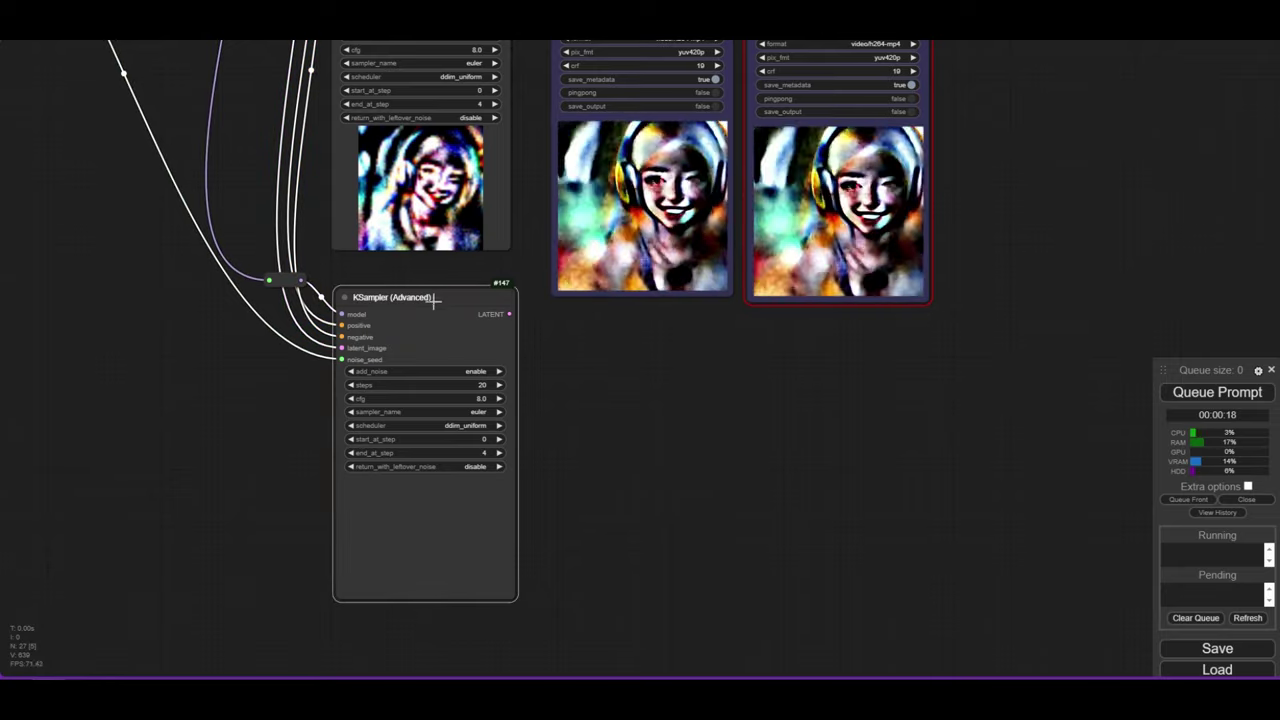
{"action": "key", "text": "ctrl+c"}
{"action": "key", "text": "ctrl+shift+v"}
{"action": "left_click_drag", "start_coordinate": [524, 282], "coordinate": [650, 330]}
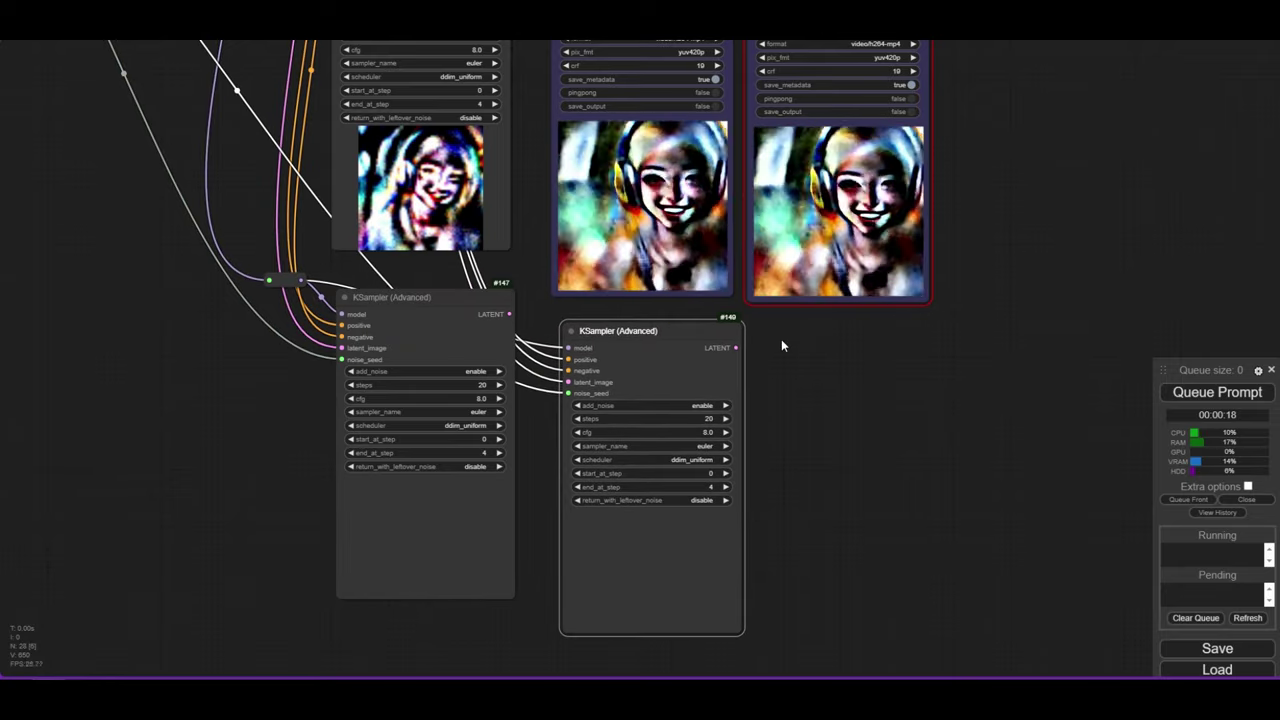
Duplicate the lower VAE Decode and Video Combine with their connections and move the copies toward the new sampler pair.
{"action": "scroll", "coordinate": [778, 483], "scroll_direction": "down", "scroll_amount": 5}
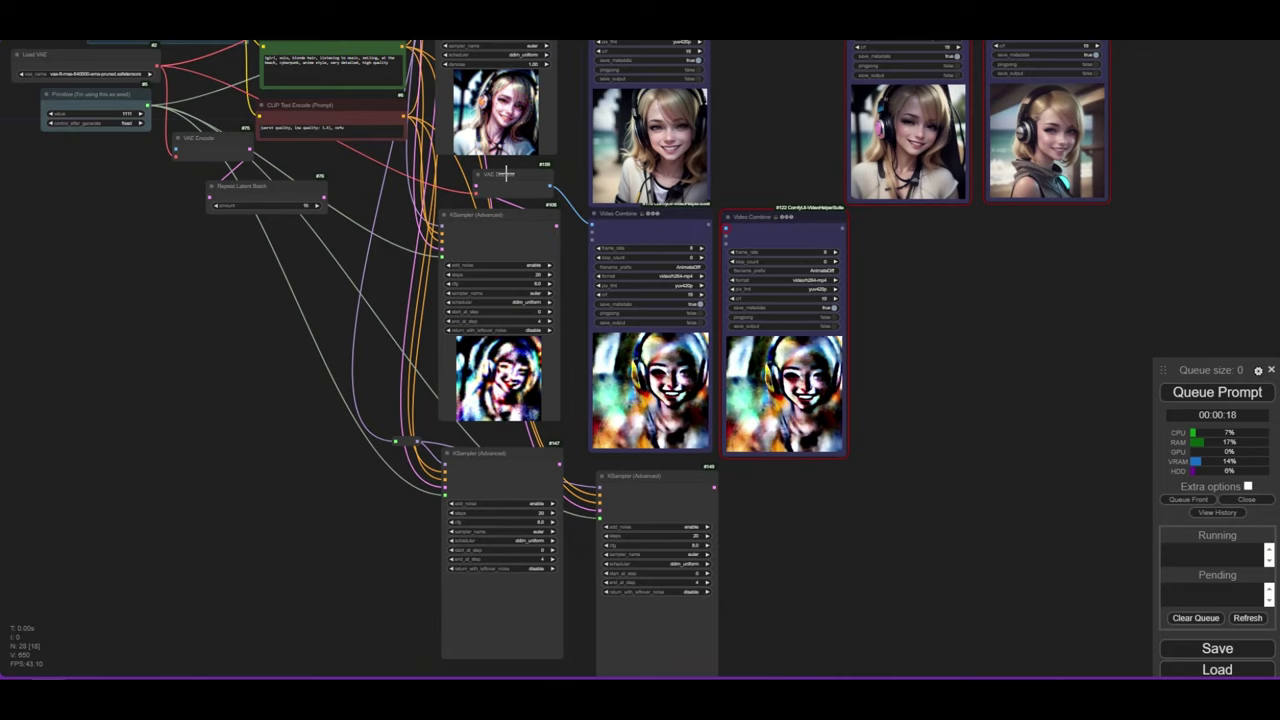
{"action": "left_click", "coordinate": [625, 227]}
{"action": "key", "text": "ctrl+c"}
{"action": "key", "text": "ctrl+shift+v"}
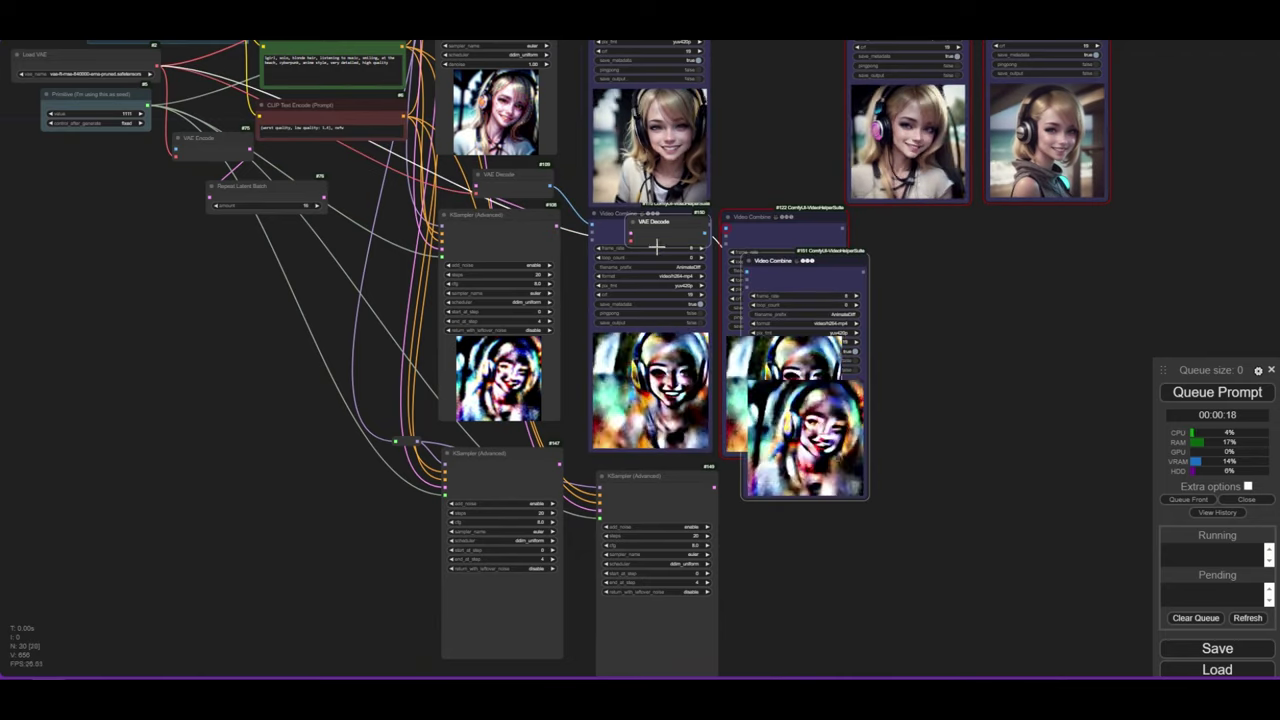
{"action": "left_click_drag", "start_coordinate": [787, 280], "coordinate": [787, 433]}
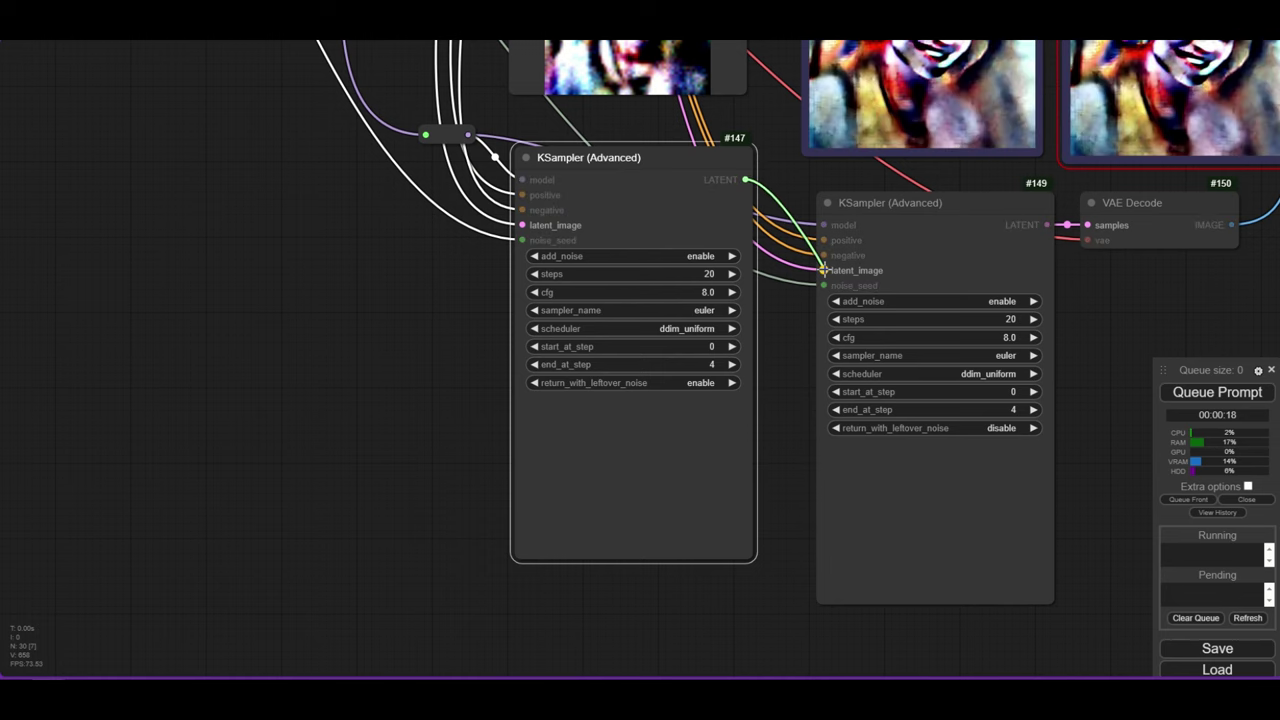
Connect the LATENT output of the first sampler in the new pair to the second sampler's latent_image input.
{"action": "left_click_drag", "start_coordinate": [1072, 308], "coordinate": [903, 311]}
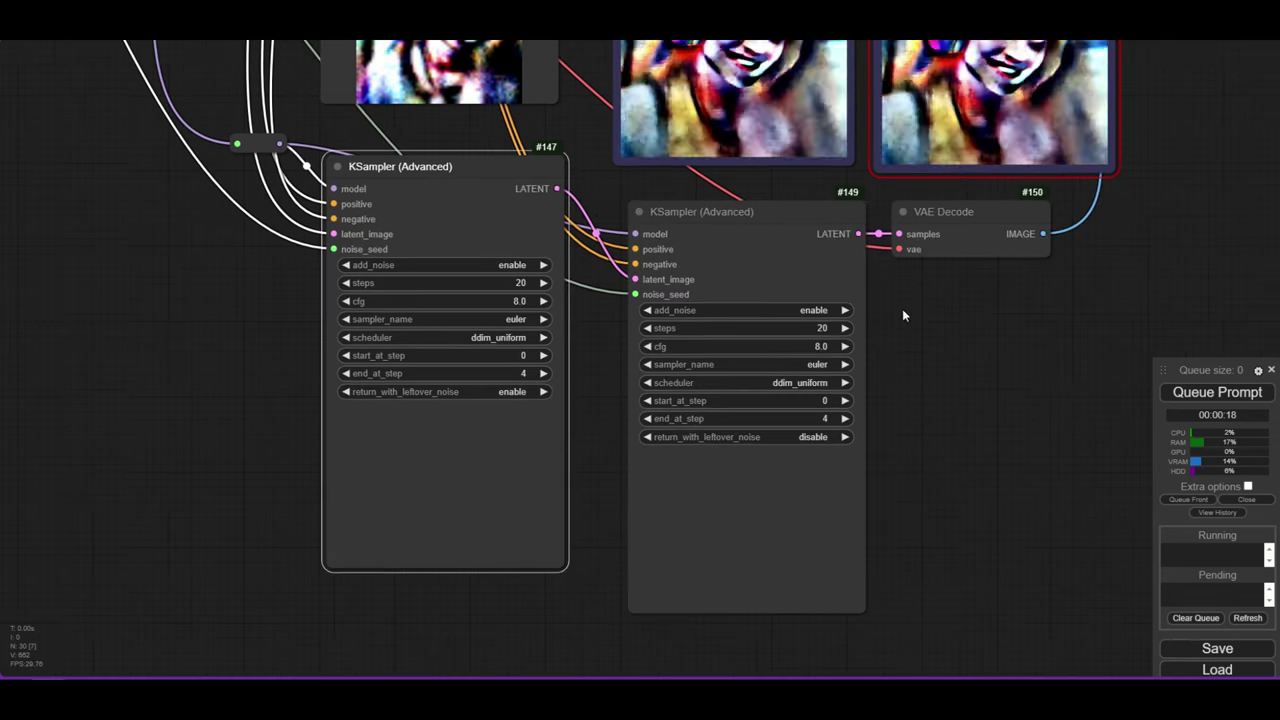
Configure the second KSampler (Advanced) of the new pair with add_noise disabled, start_at_step 4 and end_at_step 1000.
{"action": "scroll", "coordinate": [768, 309], "scroll_direction": "up", "scroll_amount": 3}
{"action": "left_click", "coordinate": [816, 310]}
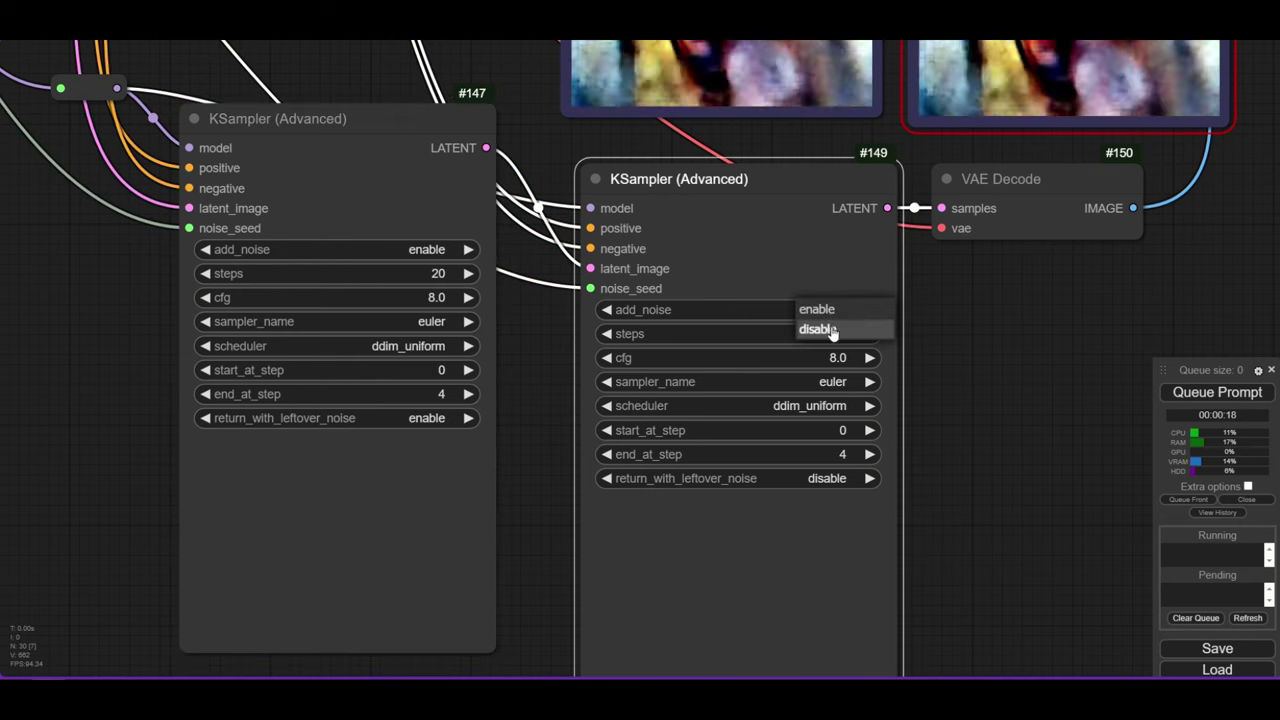
{"action": "scroll", "coordinate": [826, 305], "scroll_direction": "down", "scroll_amount": 1}
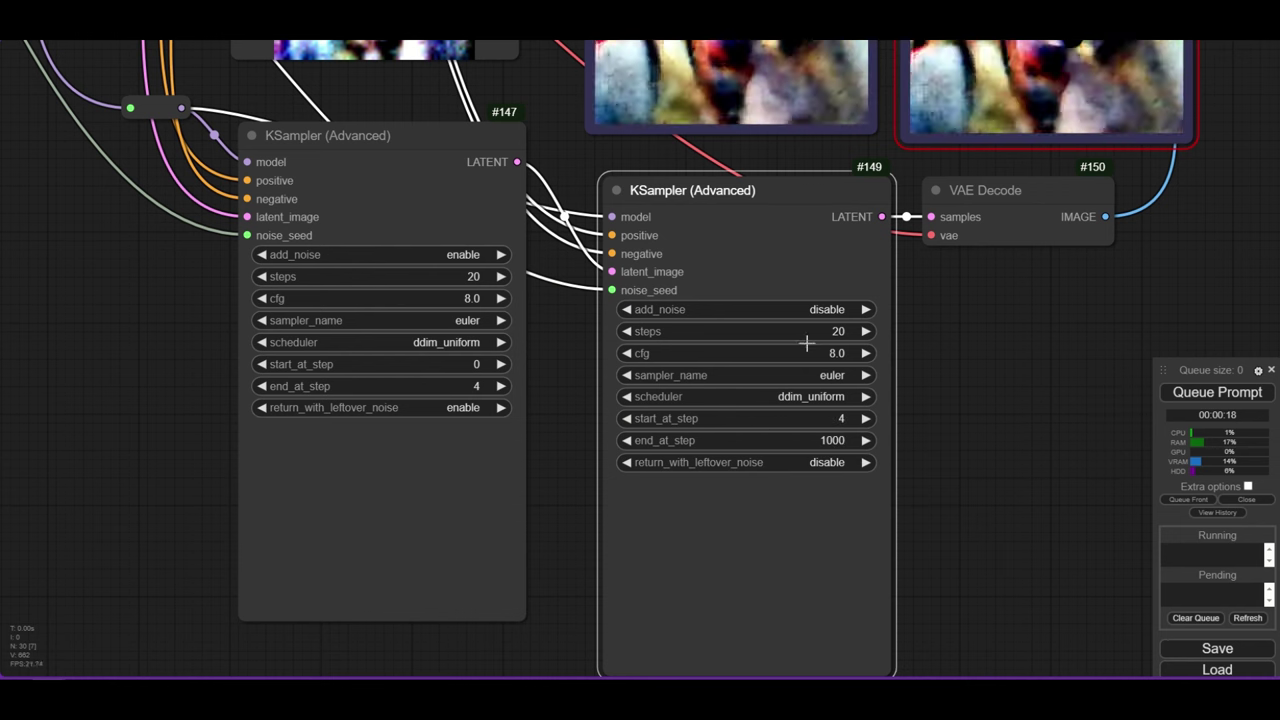
{"action": "scroll", "coordinate": [865, 419], "scroll_direction": "down", "scroll_amount": 2}
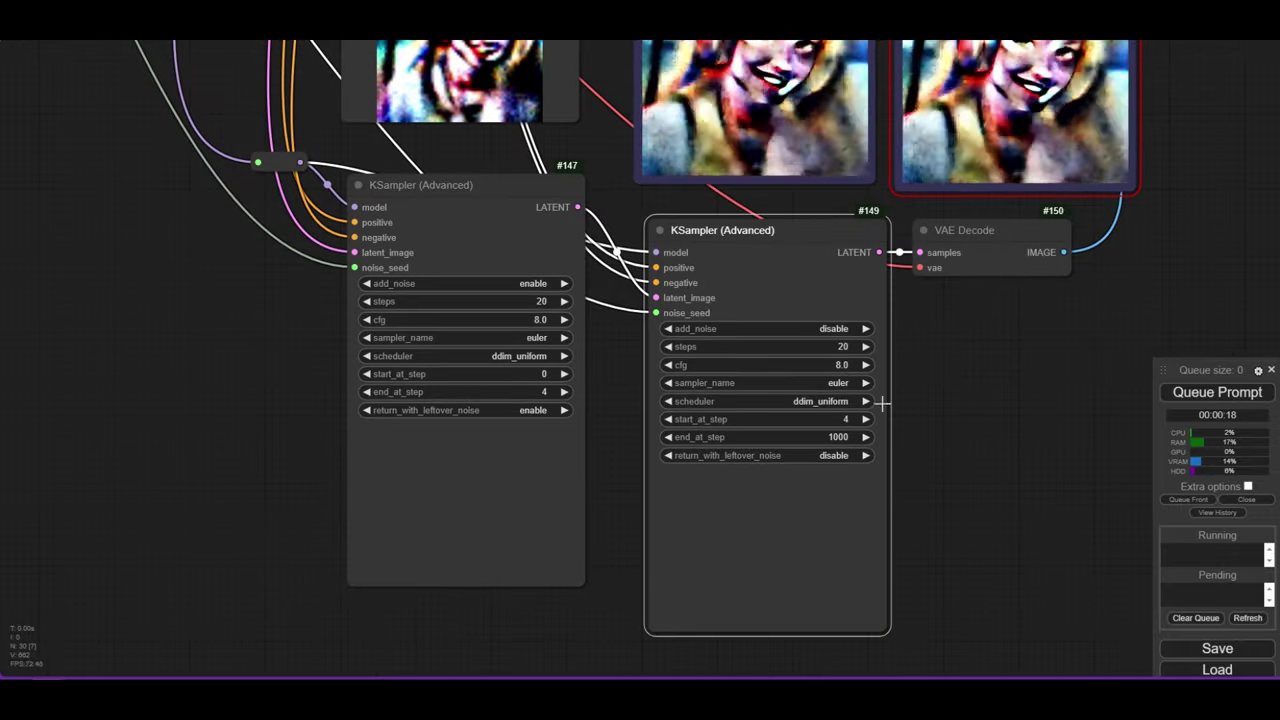
Run the workflow and sync the previews of the Video Combine nodes to compare the split-sampled output.
{"action": "scroll", "coordinate": [944, 406], "scroll_direction": "down", "scroll_amount": 5}
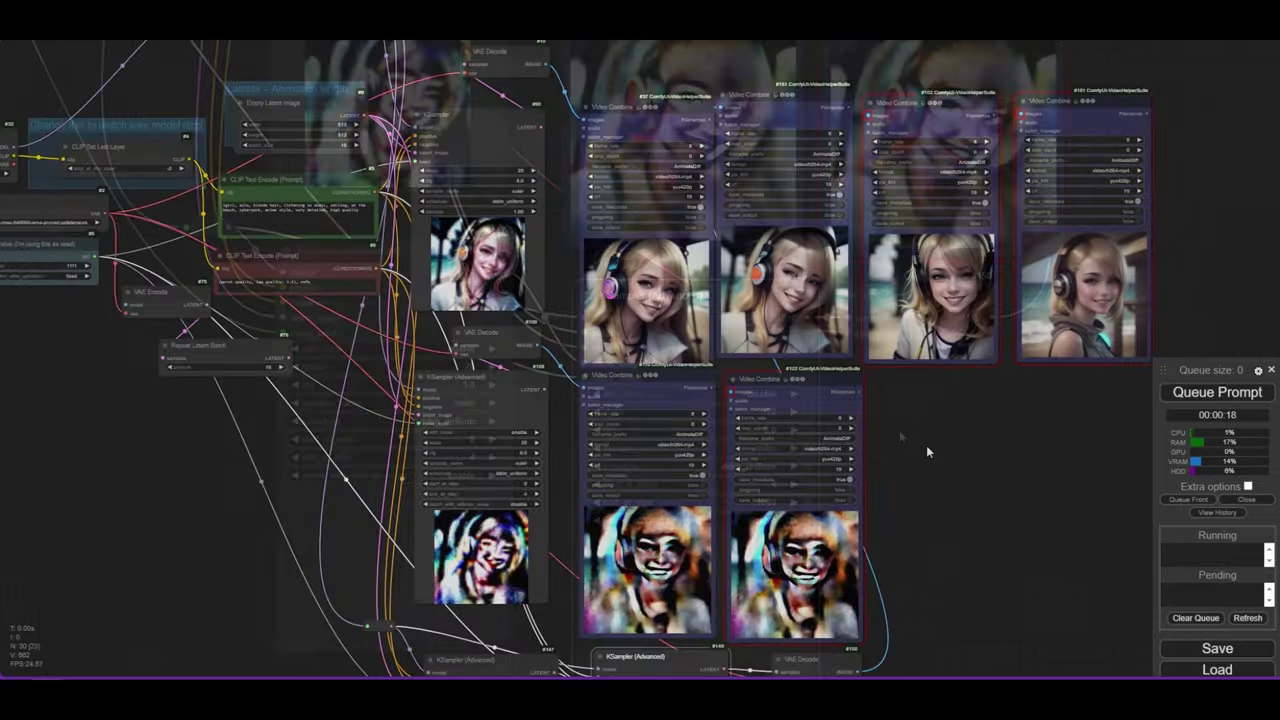
{"action": "scroll", "coordinate": [620, 313], "scroll_direction": "up", "scroll_amount": 1}
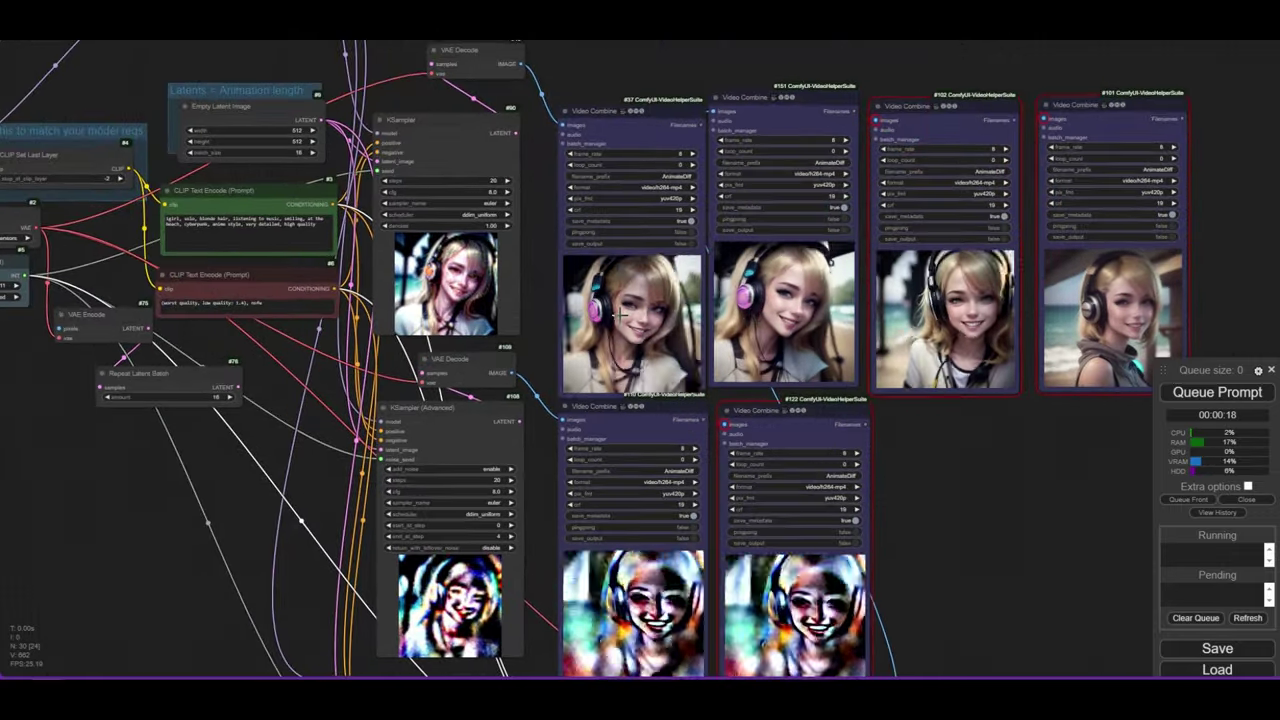
{"action": "right_click", "coordinate": [760, 320]}
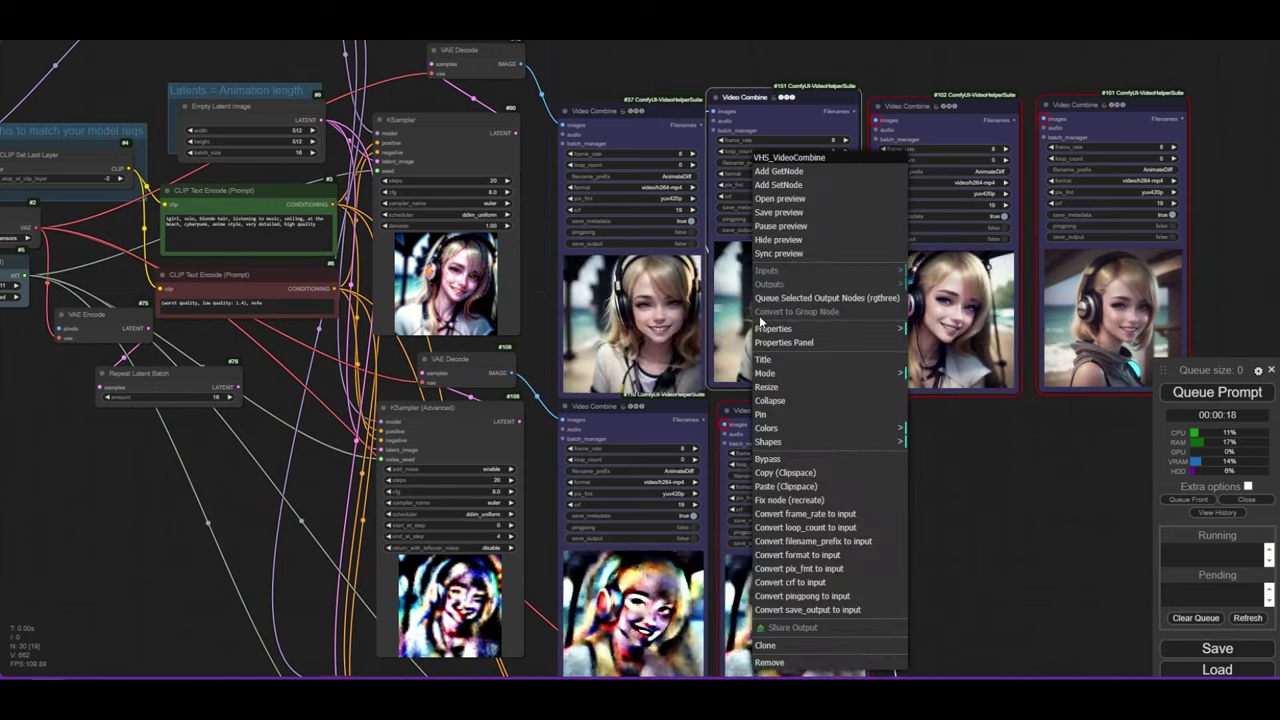
{"action": "left_click", "coordinate": [778, 253]}
{"action": "scroll", "coordinate": [745, 310], "scroll_direction": "up", "scroll_amount": 2}
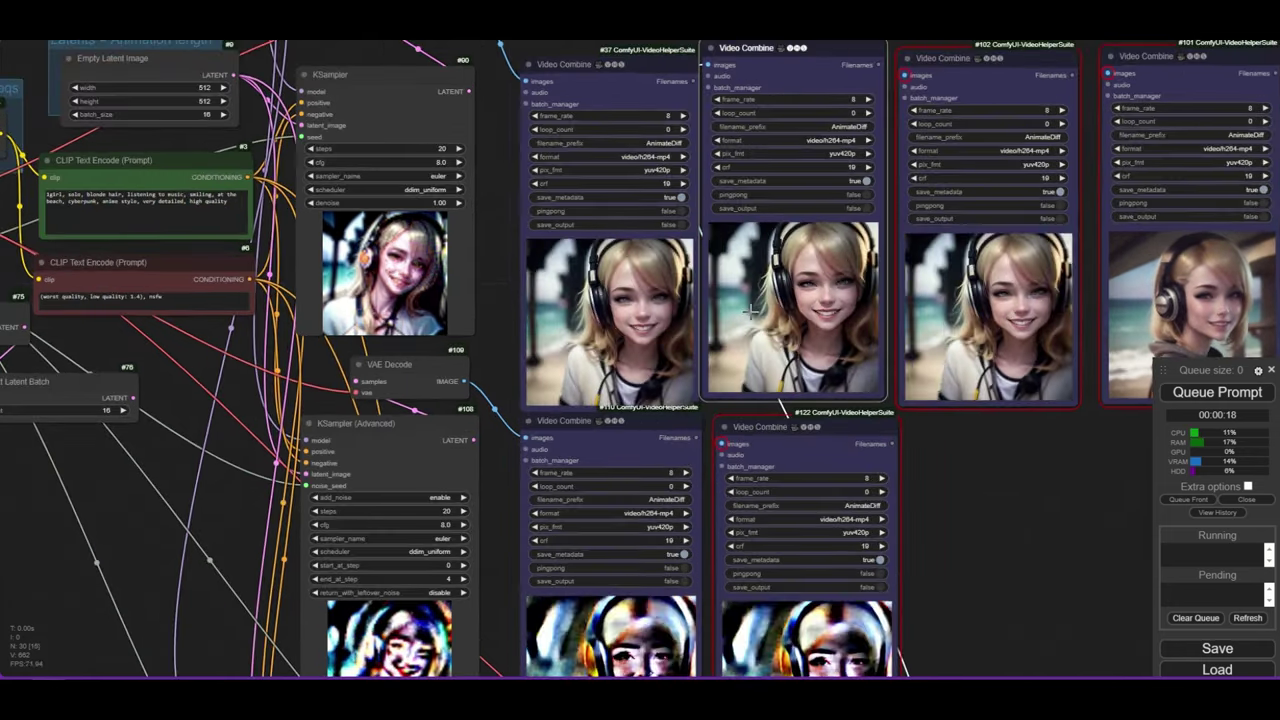
Set start_percent to 0.200 on the AnimateDiff Keyframe that feeds Apply AnimateDiff Model (Adv.).
{"action": "scroll", "coordinate": [742, 310], "scroll_direction": "down", "scroll_amount": 6}
{"action": "scroll", "coordinate": [762, 650], "scroll_direction": "down", "scroll_amount": 1}
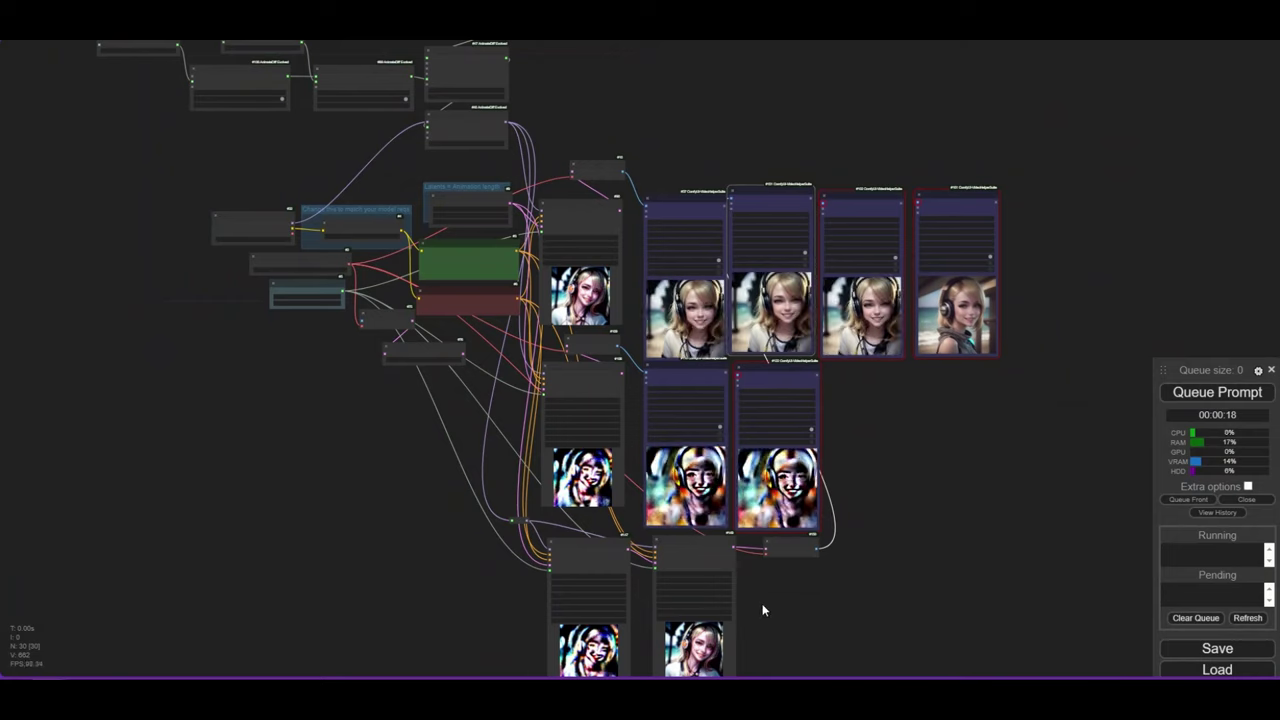
{"action": "scroll", "coordinate": [637, 218], "scroll_direction": "down", "scroll_amount": 2}
{"action": "left_click_drag", "start_coordinate": [756, 225], "coordinate": [806, 258]}
{"action": "scroll", "coordinate": [640, 252], "scroll_direction": "up", "scroll_amount": 4}
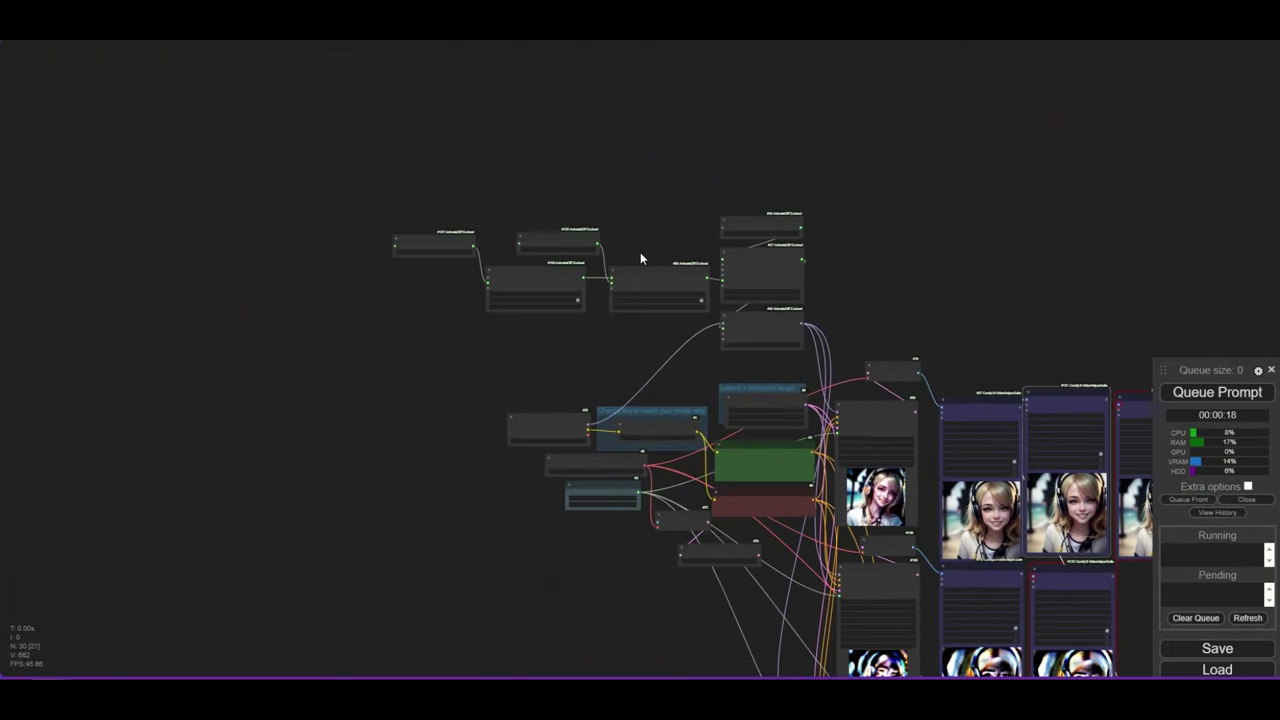
{"action": "scroll", "coordinate": [766, 373], "scroll_direction": "up", "scroll_amount": 7}
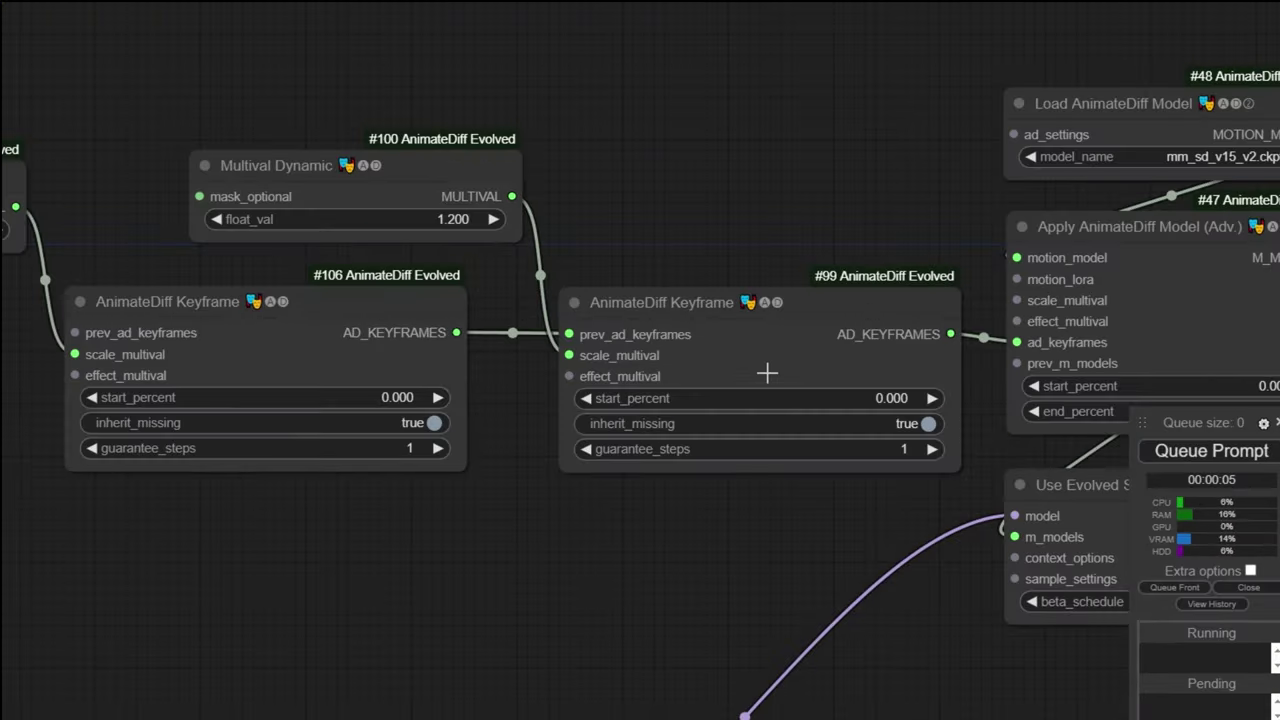
{"action": "left_click", "coordinate": [891, 397]}
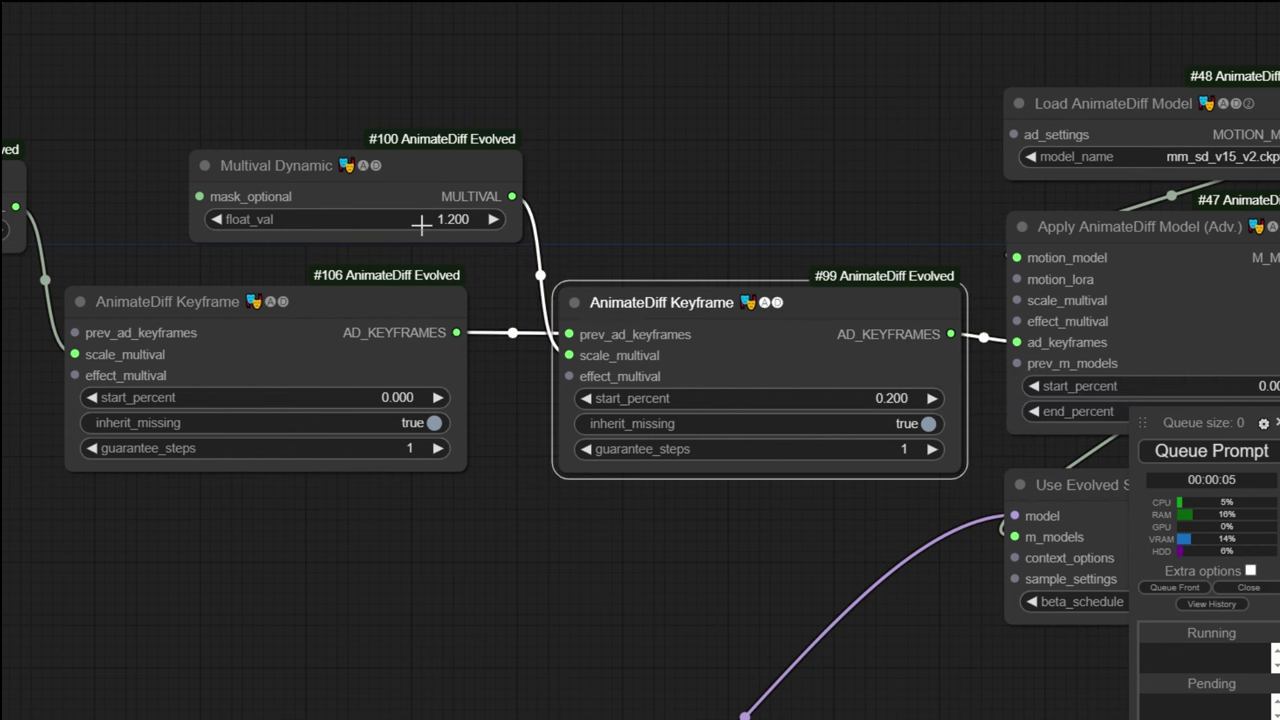
Set float_val to 0.000 on the Multival Dynamic node connected to the second AnimateDiff Keyframe.
{"action": "scroll", "coordinate": [420, 225], "scroll_direction": "up", "scroll_amount": 4}
{"action": "left_click", "coordinate": [466, 217]}
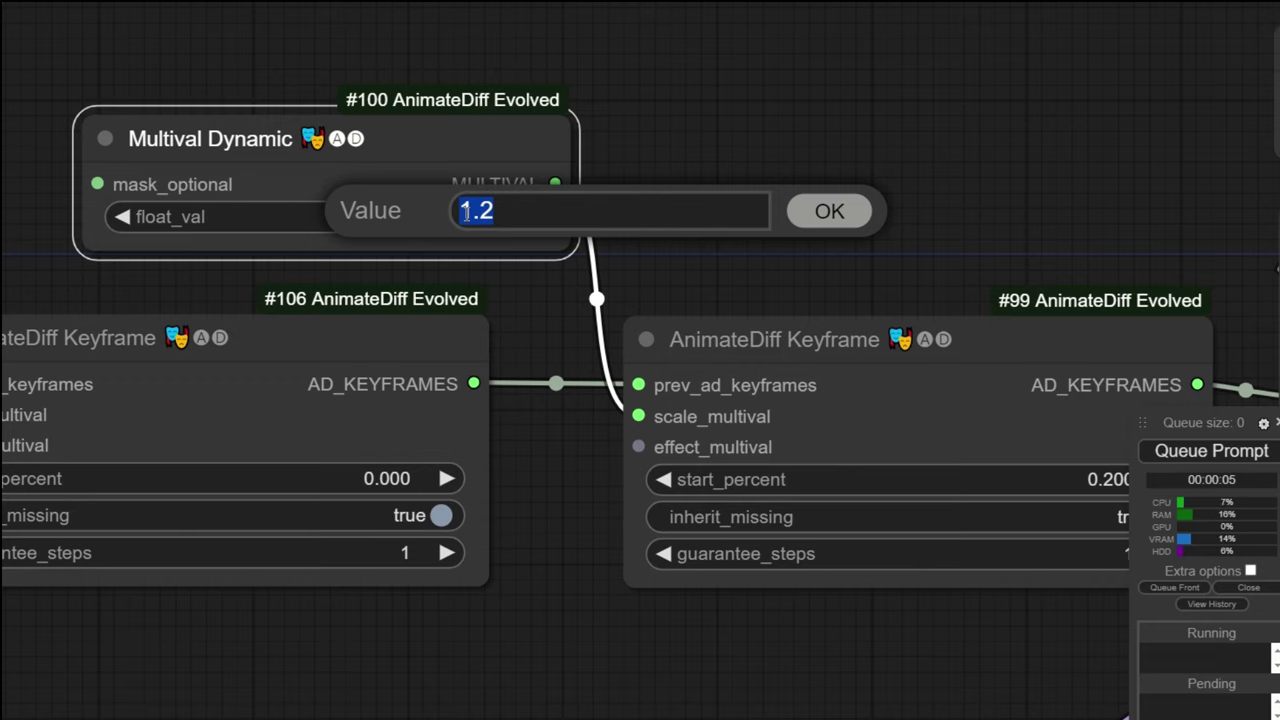
{"action": "key", "text": "Return"}
{"action": "scroll", "coordinate": [614, 243], "scroll_direction": "down", "scroll_amount": 5}
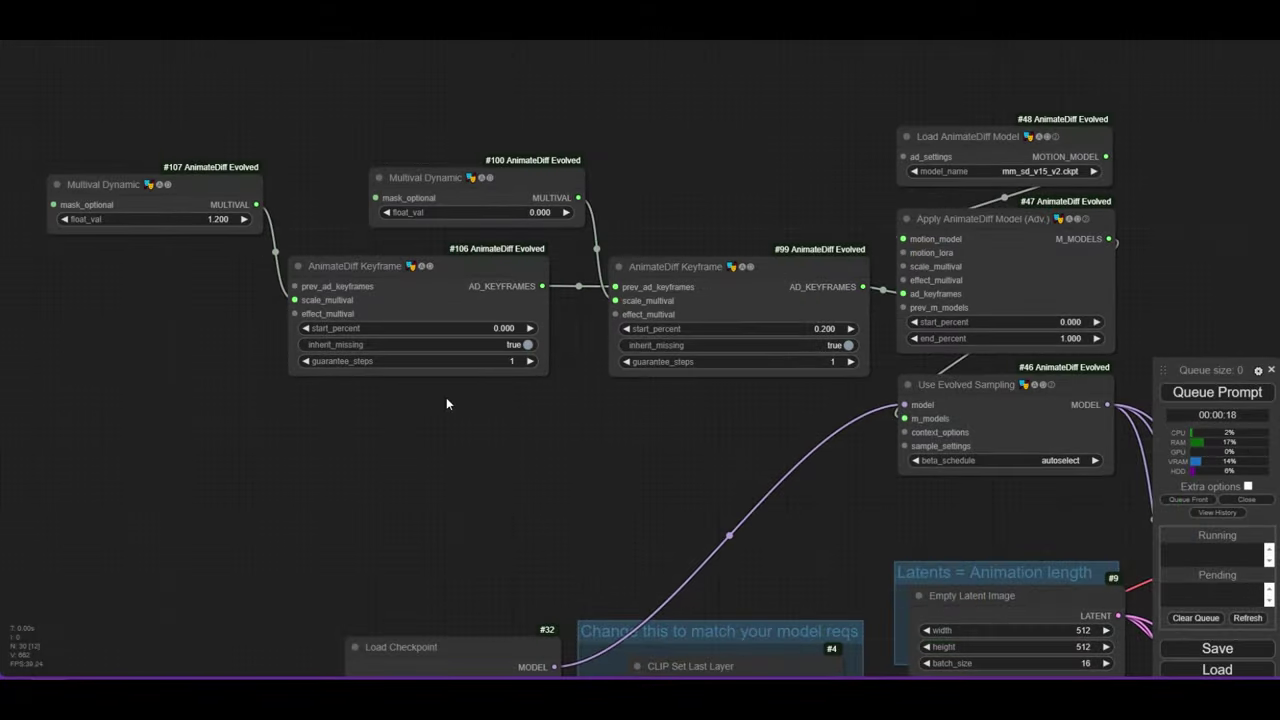
Set guarantee_steps to 0 on both AnimateDiff Keyframe nodes and queue the workflow.
{"action": "scroll", "coordinate": [446, 399], "scroll_direction": "up", "scroll_amount": 8}
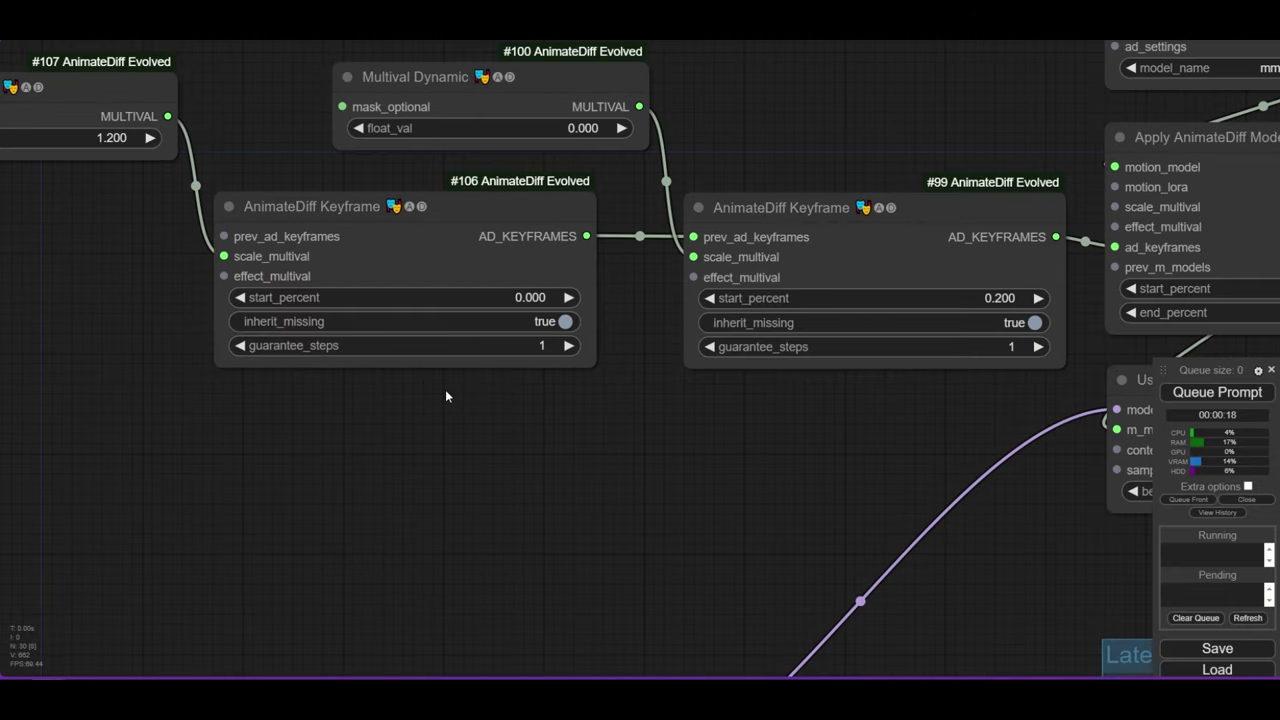
{"action": "scroll", "coordinate": [446, 391], "scroll_direction": "down", "scroll_amount": 2}
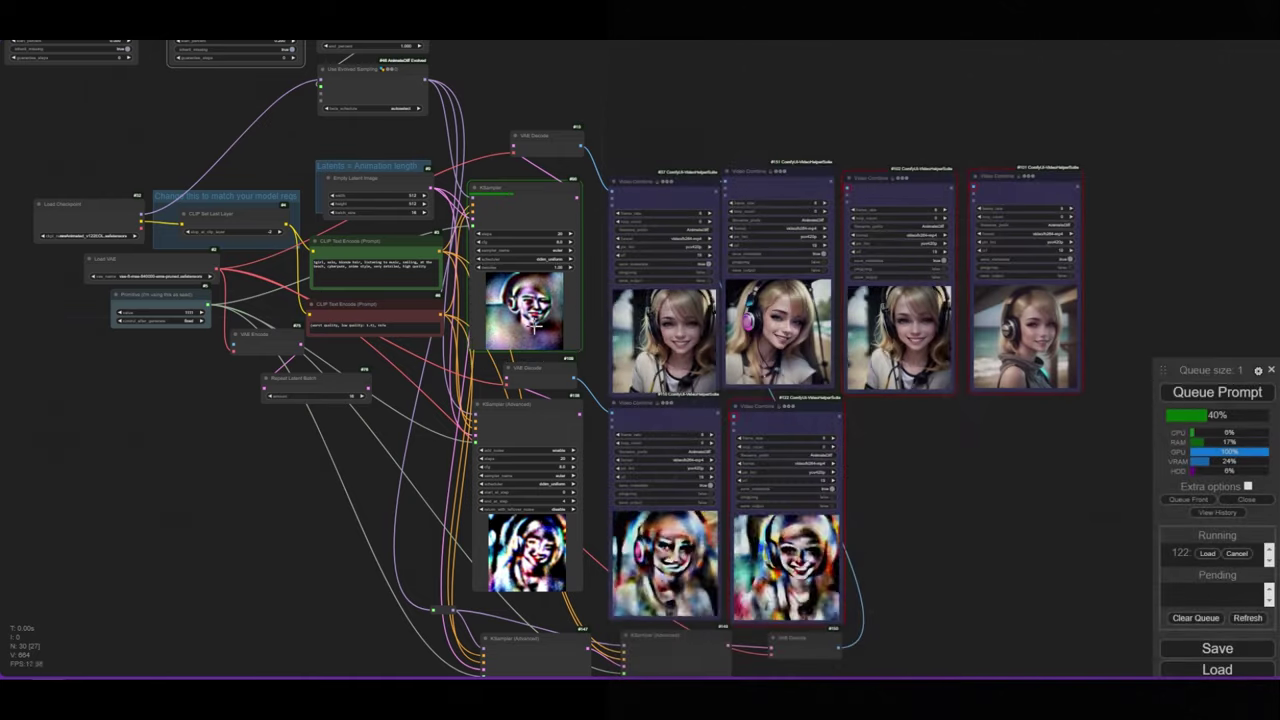
Examine the regular KSampler's output in Video Combine and the live previews of the split sampler pair.
{"action": "scroll", "coordinate": [499, 266], "scroll_direction": "up", "scroll_amount": 10}
{"action": "scroll", "coordinate": [527, 287], "scroll_direction": "down", "scroll_amount": 10}
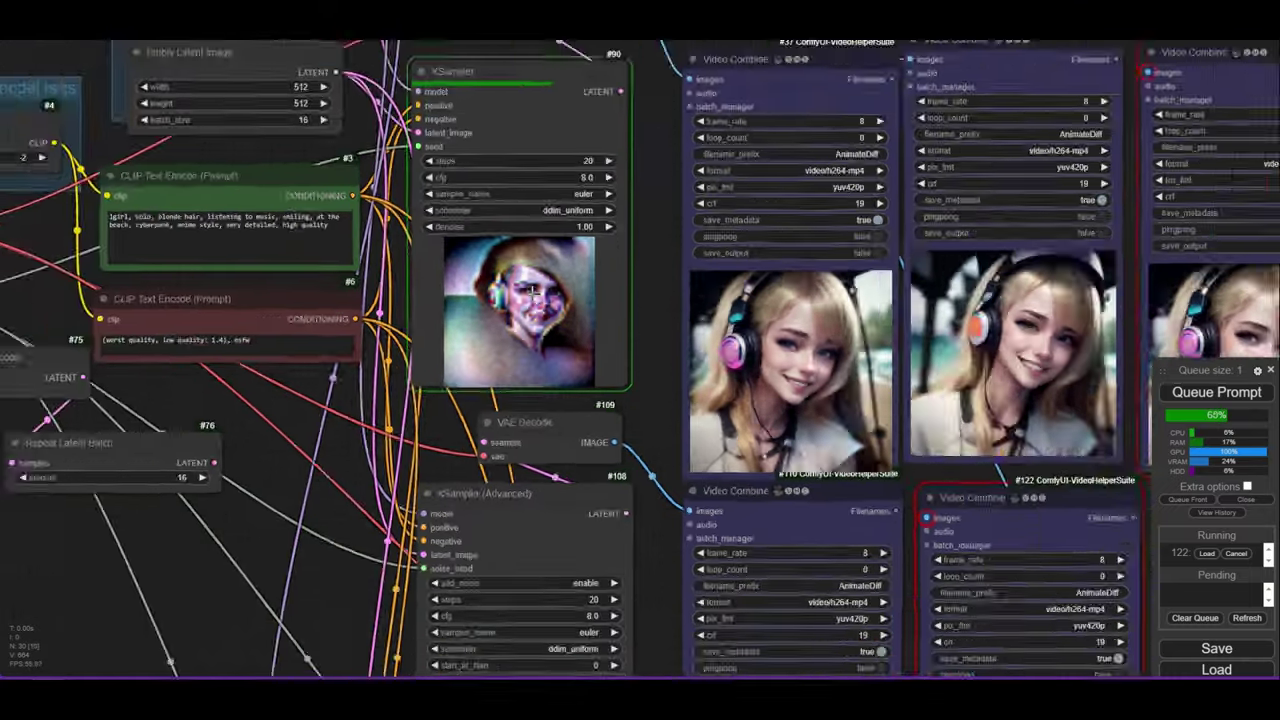
{"action": "scroll", "coordinate": [539, 335], "scroll_direction": "up", "scroll_amount": 5}
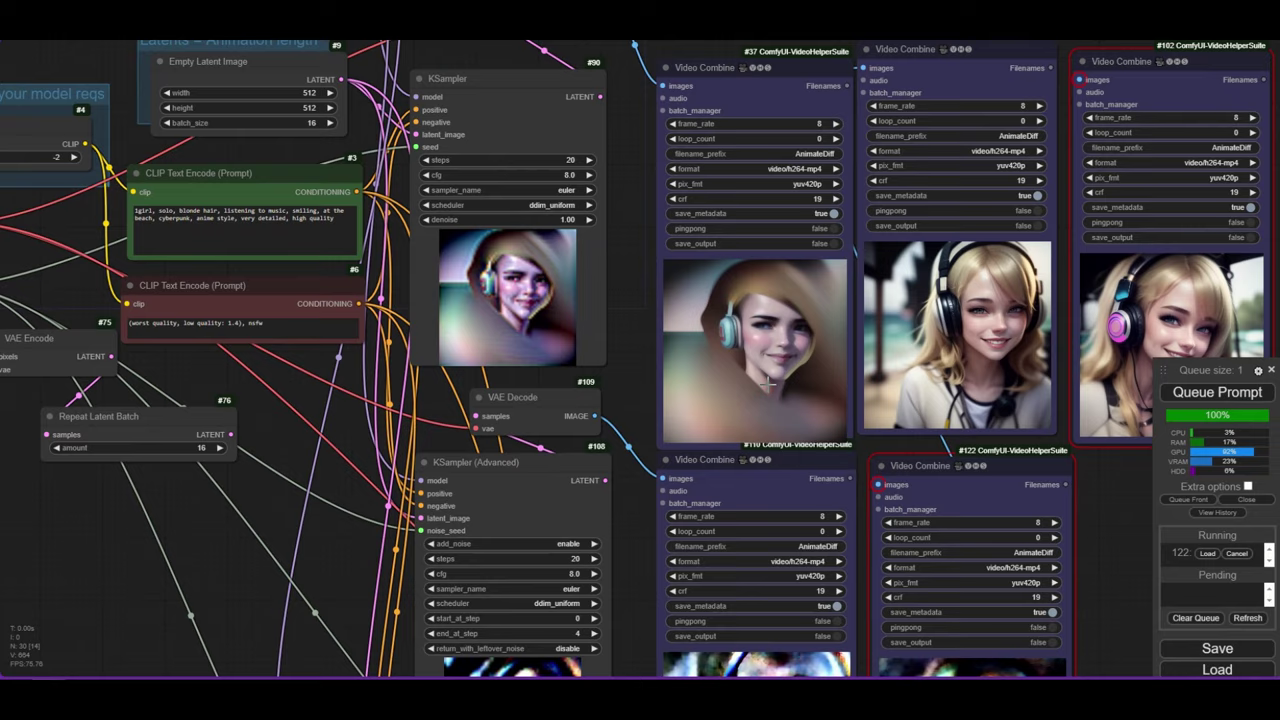
{"action": "scroll", "coordinate": [778, 350], "scroll_direction": "up", "scroll_amount": 6}
{"action": "scroll", "coordinate": [785, 350], "scroll_direction": "up", "scroll_amount": 2}
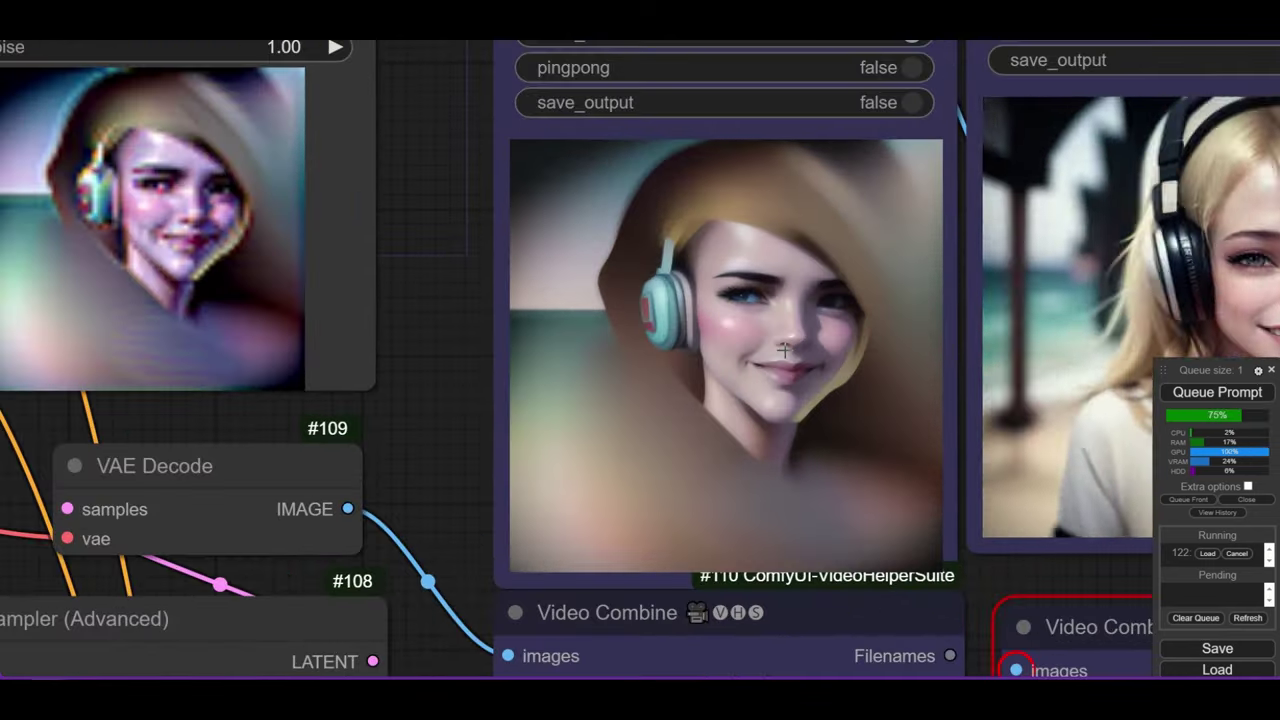
{"action": "scroll", "coordinate": [785, 350], "scroll_direction": "down", "scroll_amount": 7}
{"action": "scroll", "coordinate": [1009, 549], "scroll_direction": "down", "scroll_amount": 6}
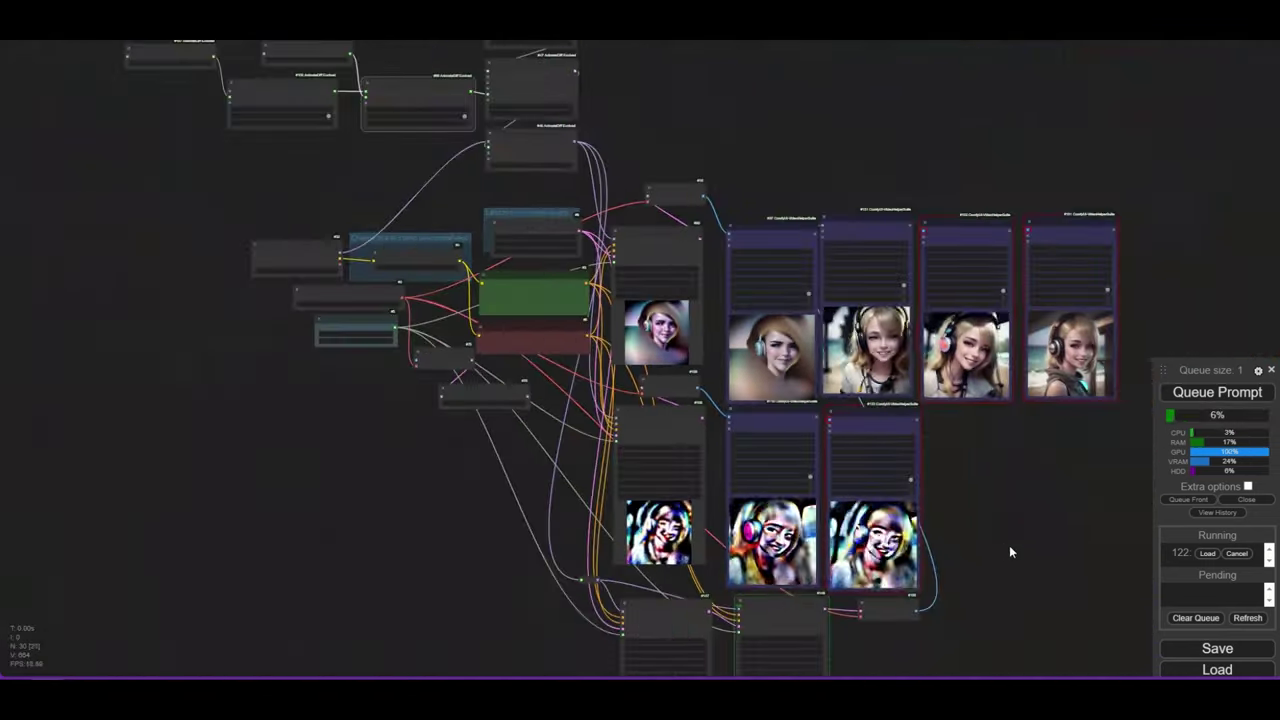
{"action": "scroll", "coordinate": [930, 294], "scroll_direction": "up", "scroll_amount": 3}
{"action": "scroll", "coordinate": [607, 315], "scroll_direction": "up", "scroll_amount": 4}
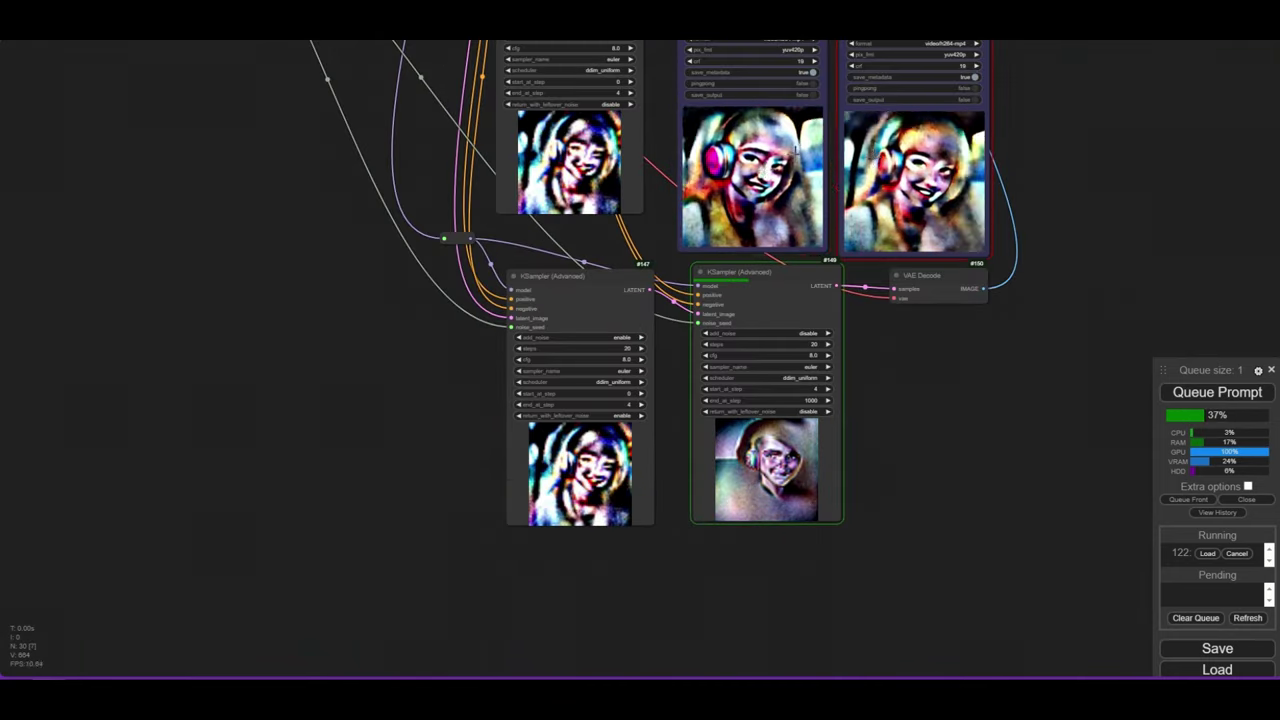
Delete the red-outlined Video Combine in the lower row, above the split samplers' VAE Decode.
{"action": "left_click_drag", "start_coordinate": [1016, 417], "coordinate": [893, 523]}
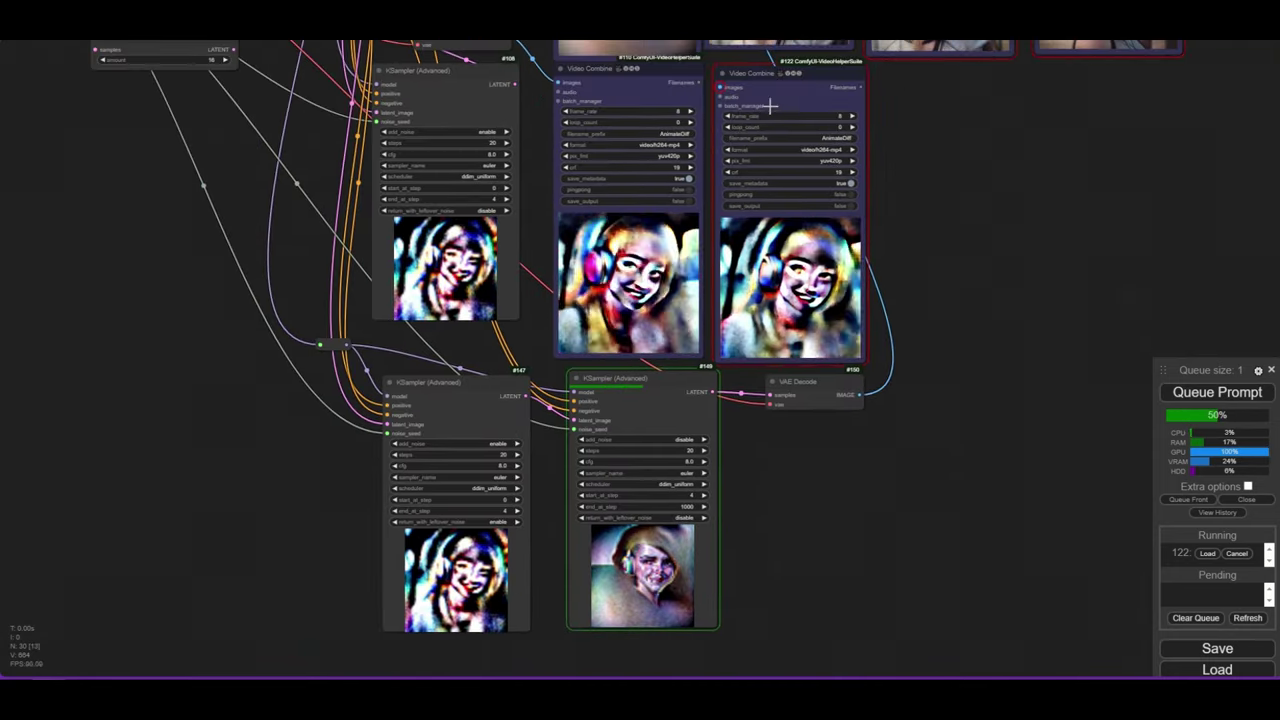
{"action": "left_click", "coordinate": [752, 74]}
{"action": "key", "text": "Delete"}
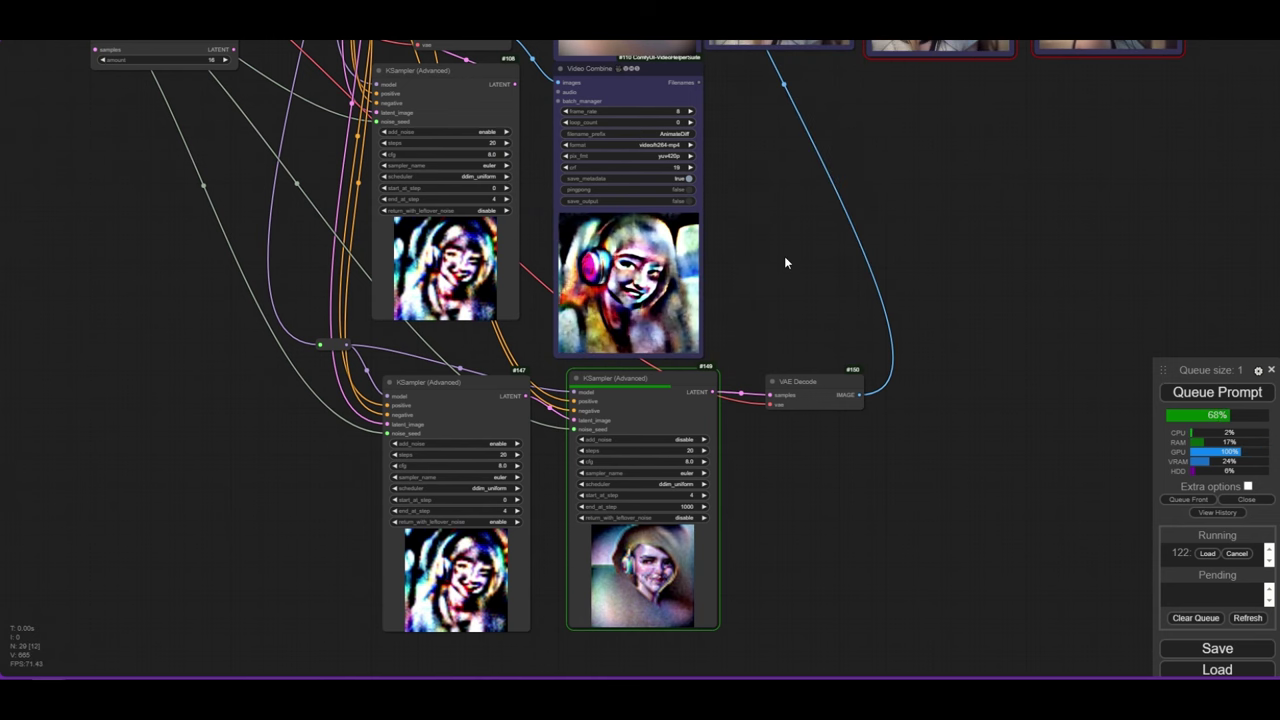
Compare the split samplers' finished video with the regular KSampler's video in the adjacent Video Combine nodes.
{"action": "left_click_drag", "start_coordinate": [777, 490], "coordinate": [748, 451]}
{"action": "scroll", "coordinate": [748, 451], "scroll_direction": "up", "scroll_amount": 2}
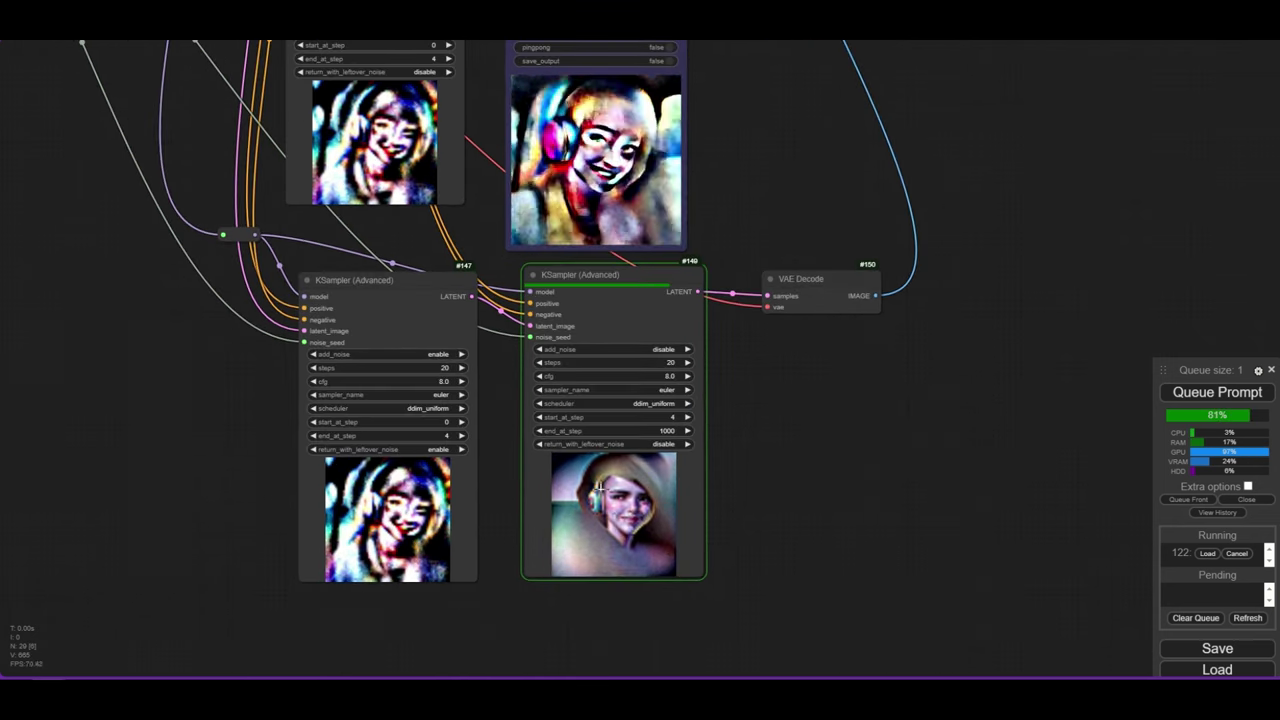
{"action": "scroll", "coordinate": [608, 555], "scroll_direction": "up", "scroll_amount": 4}
{"action": "scroll", "coordinate": [648, 503], "scroll_direction": "down", "scroll_amount": 9}
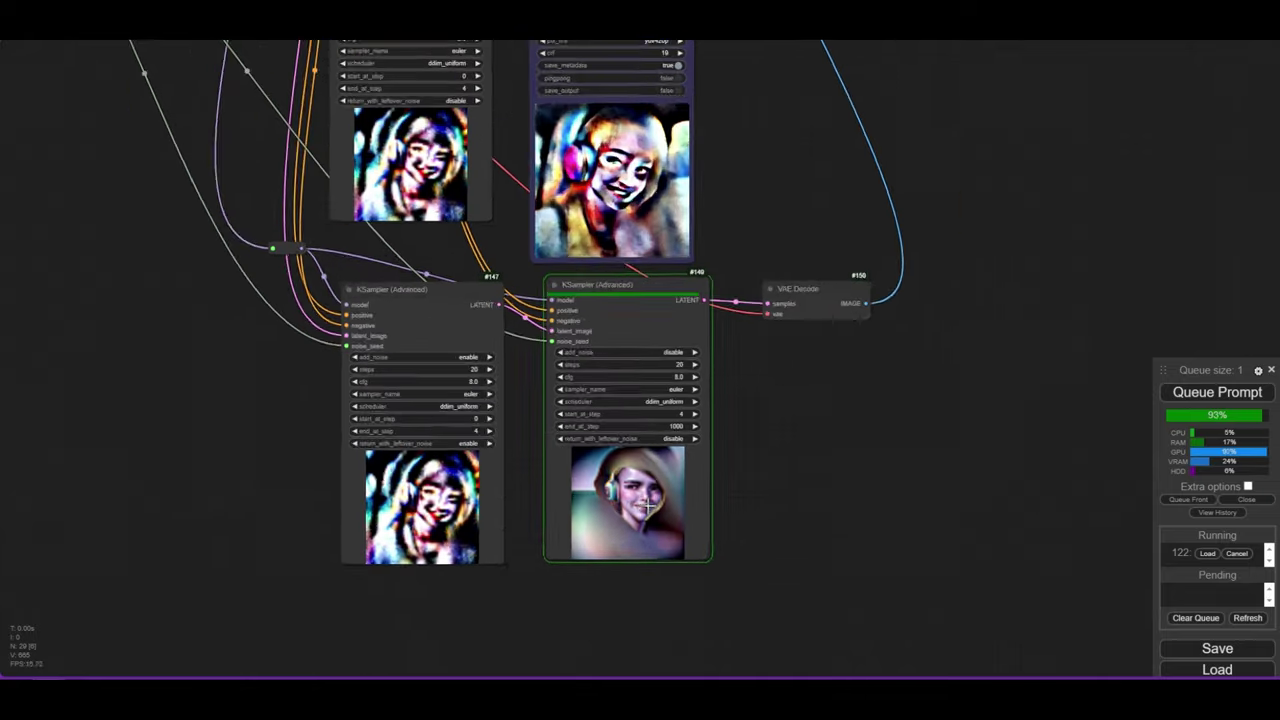
{"action": "left_click_drag", "start_coordinate": [843, 209], "coordinate": [763, 463]}
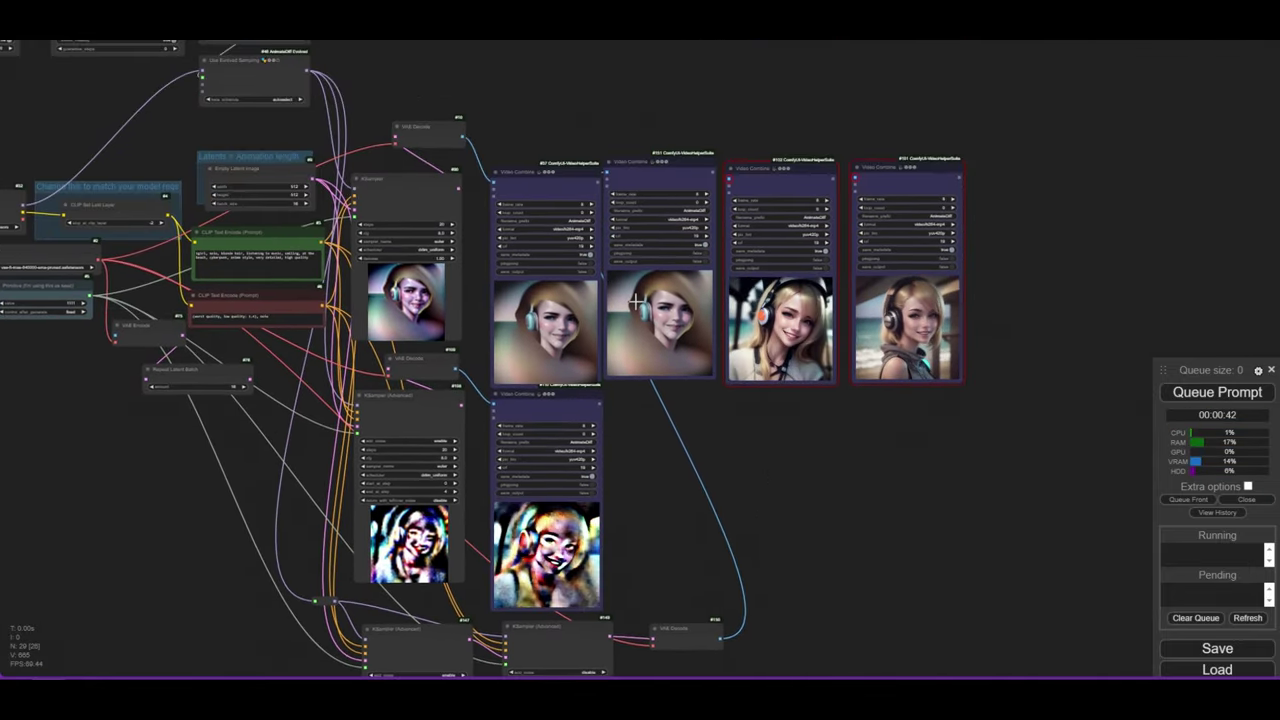
{"action": "scroll", "coordinate": [665, 300], "scroll_direction": "up", "scroll_amount": 10}
{"action": "scroll", "coordinate": [664, 298], "scroll_direction": "up", "scroll_amount": 4}
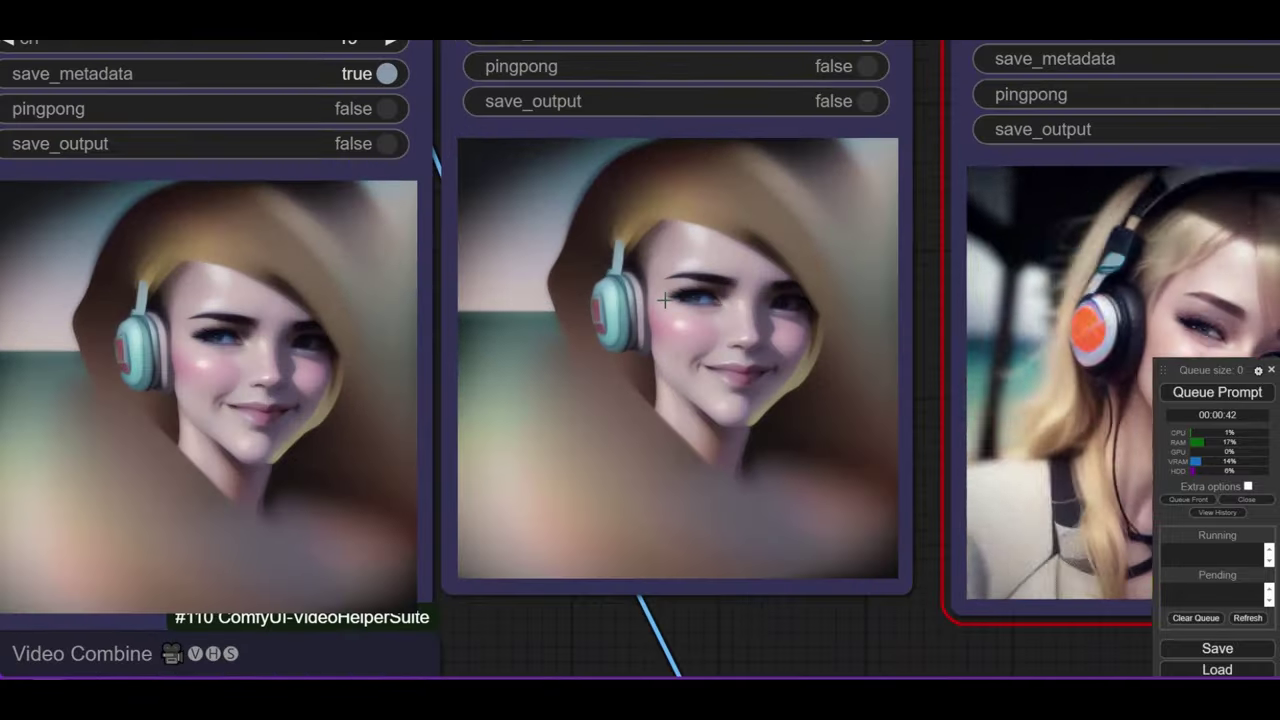
{"action": "scroll", "coordinate": [664, 298], "scroll_direction": "down", "scroll_amount": 5}
{"action": "scroll", "coordinate": [776, 518], "scroll_direction": "down", "scroll_amount": 10}
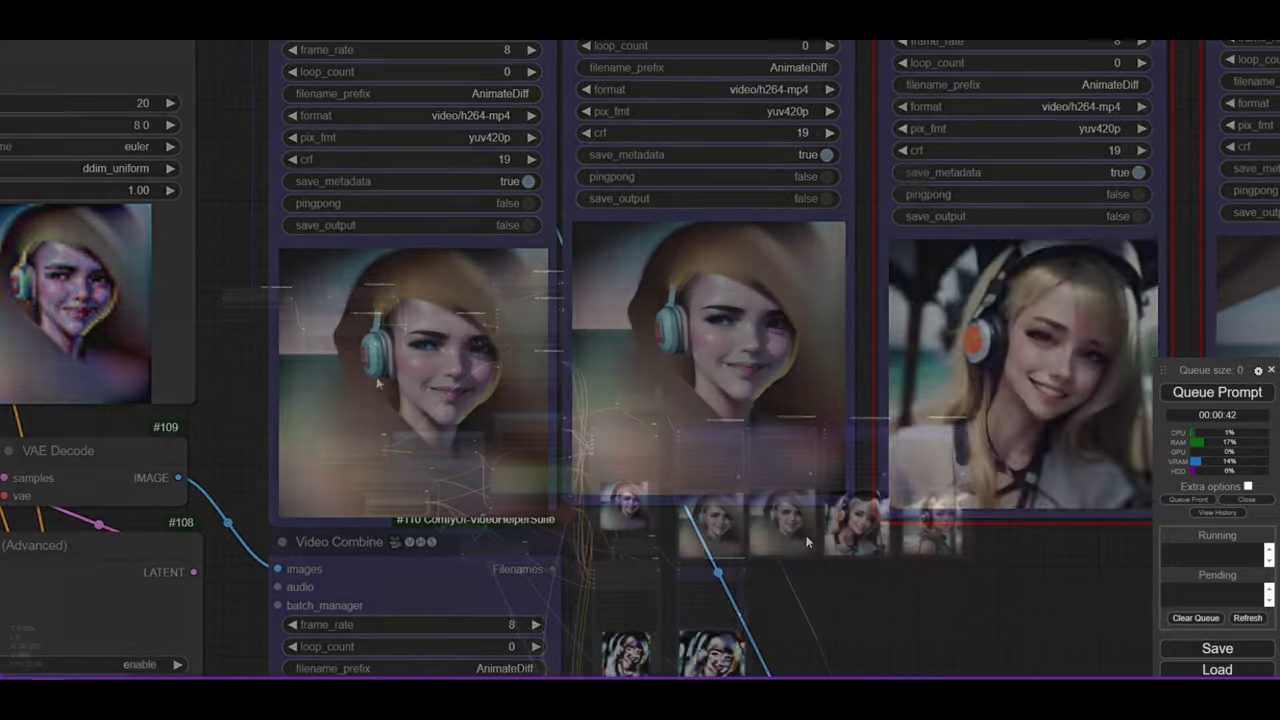
Set guarantee_steps to 1 on the first AnimateDiff Keyframe and queue the workflow again.
{"action": "scroll", "coordinate": [519, 311], "scroll_direction": "up", "scroll_amount": 10}
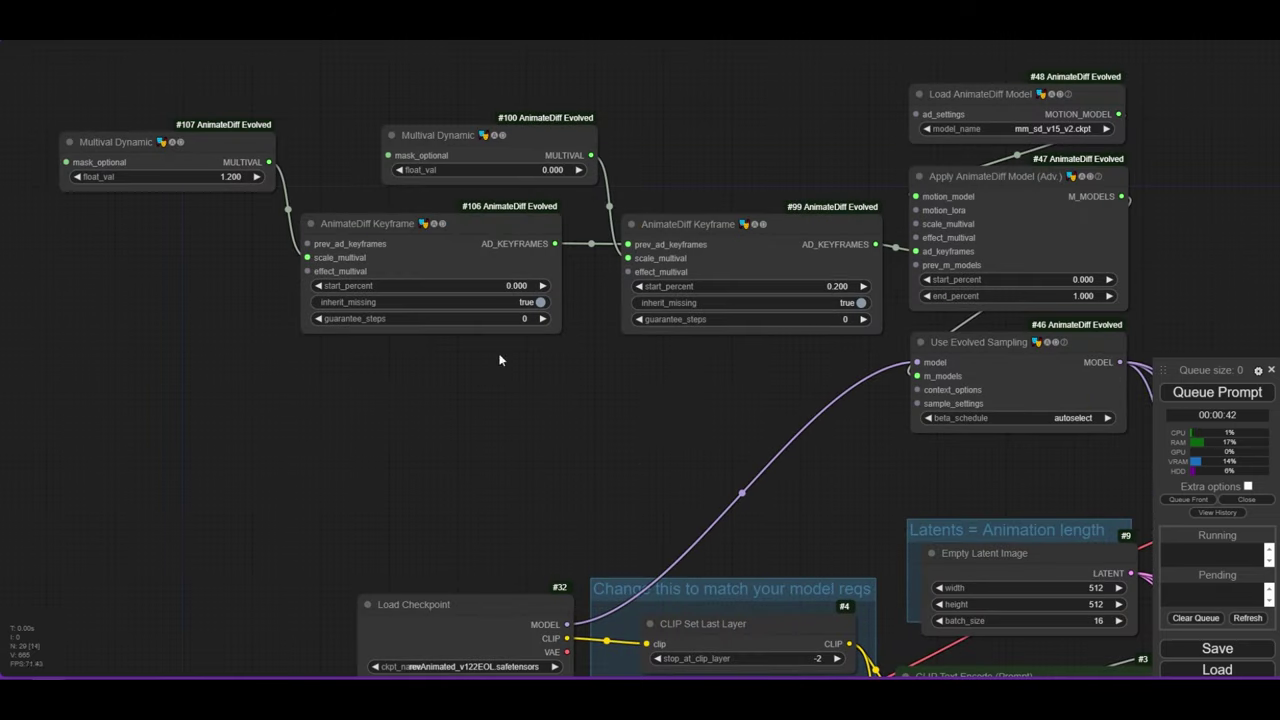
{"action": "scroll", "coordinate": [588, 370], "scroll_direction": "down", "scroll_amount": 1}
{"action": "scroll", "coordinate": [487, 270], "scroll_direction": "up", "scroll_amount": 5}
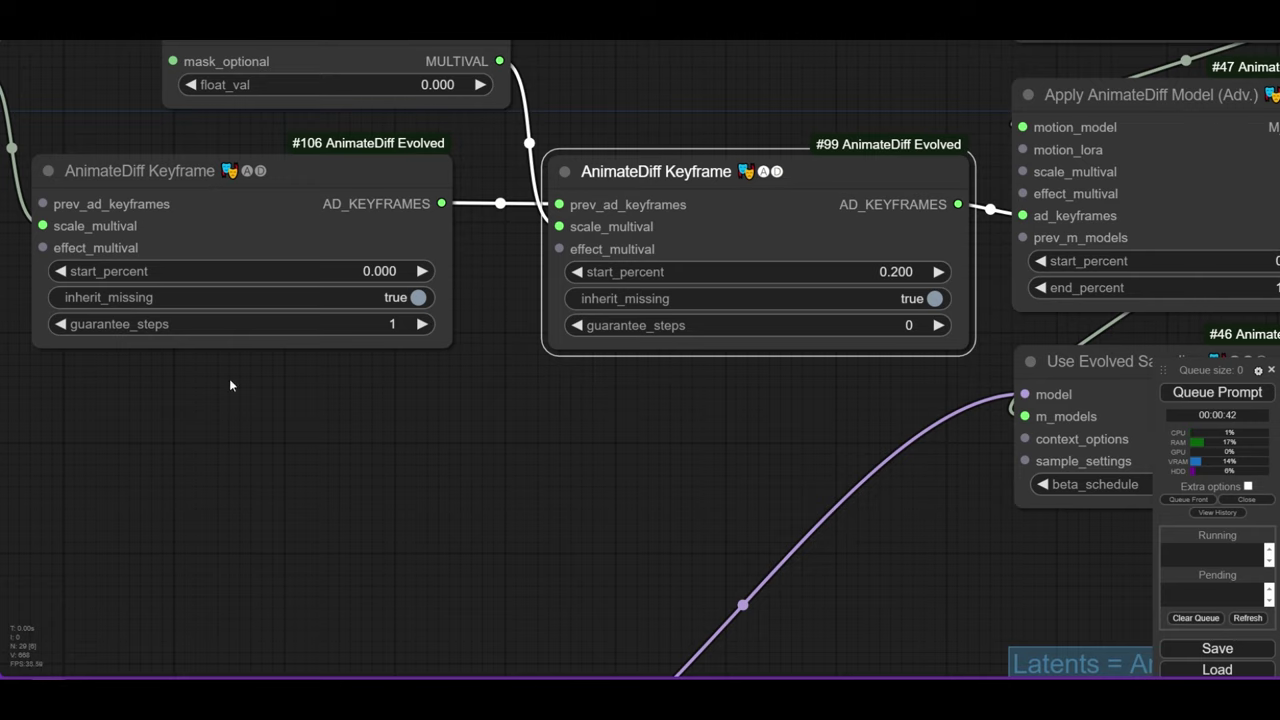
{"action": "scroll", "coordinate": [402, 333], "scroll_direction": "down", "scroll_amount": 2}
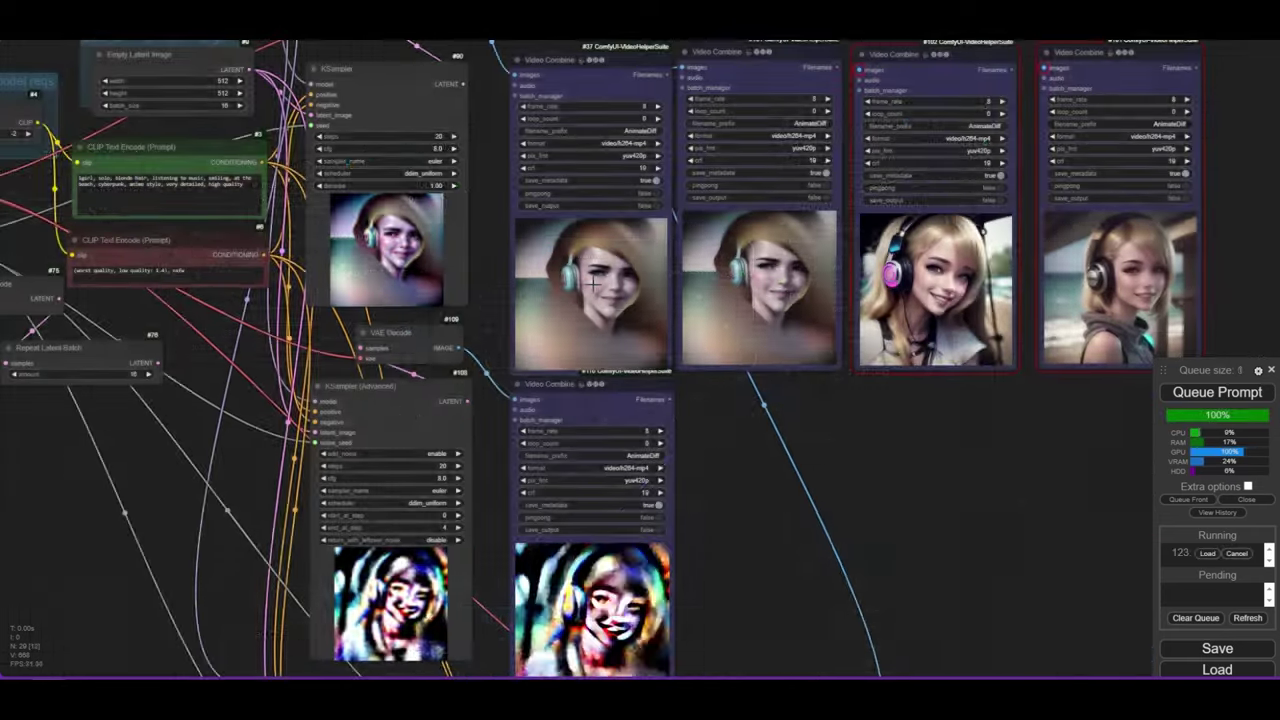
Examine the new regular KSampler video and the split samplers' previews while the workflow runs.
{"action": "scroll", "coordinate": [592, 285], "scroll_direction": "up", "scroll_amount": 3}
{"action": "scroll", "coordinate": [592, 285], "scroll_direction": "up", "scroll_amount": 2}
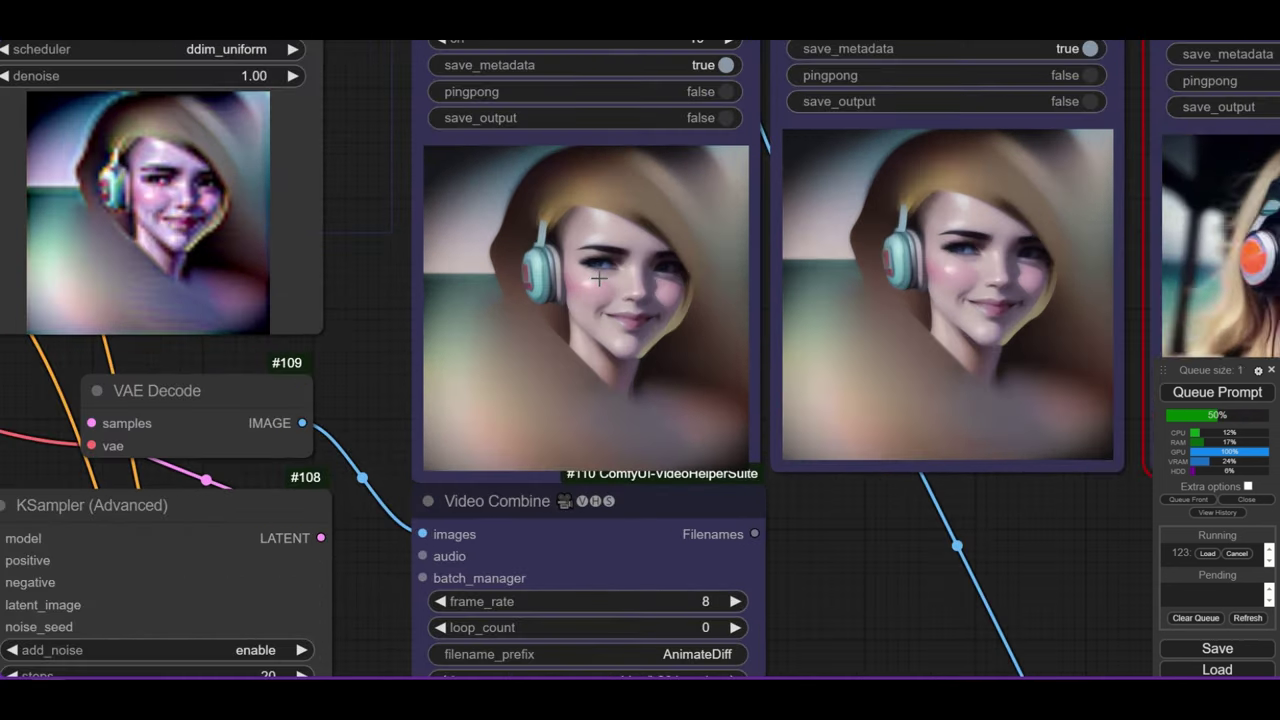
{"action": "scroll", "coordinate": [598, 281], "scroll_direction": "down", "scroll_amount": 1}
{"action": "scroll", "coordinate": [598, 281], "scroll_direction": "down", "scroll_amount": 5}
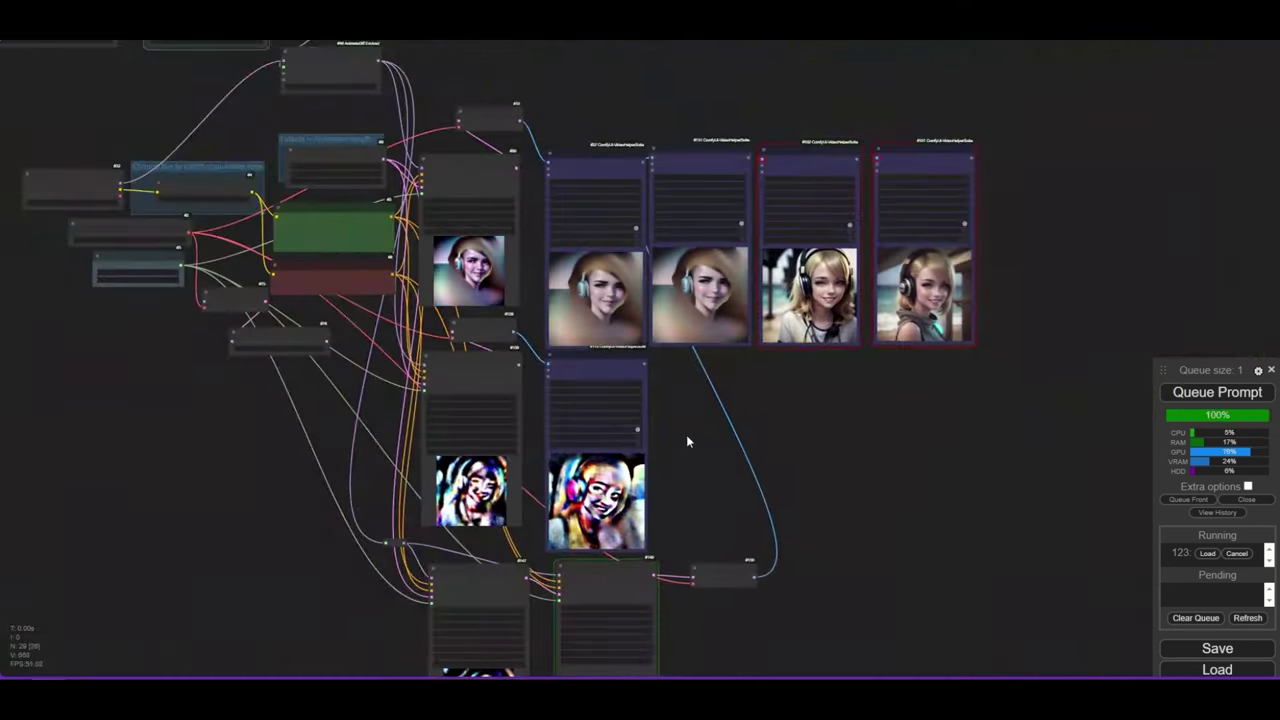
{"action": "left_click_drag", "start_coordinate": [686, 434], "coordinate": [671, 337]}
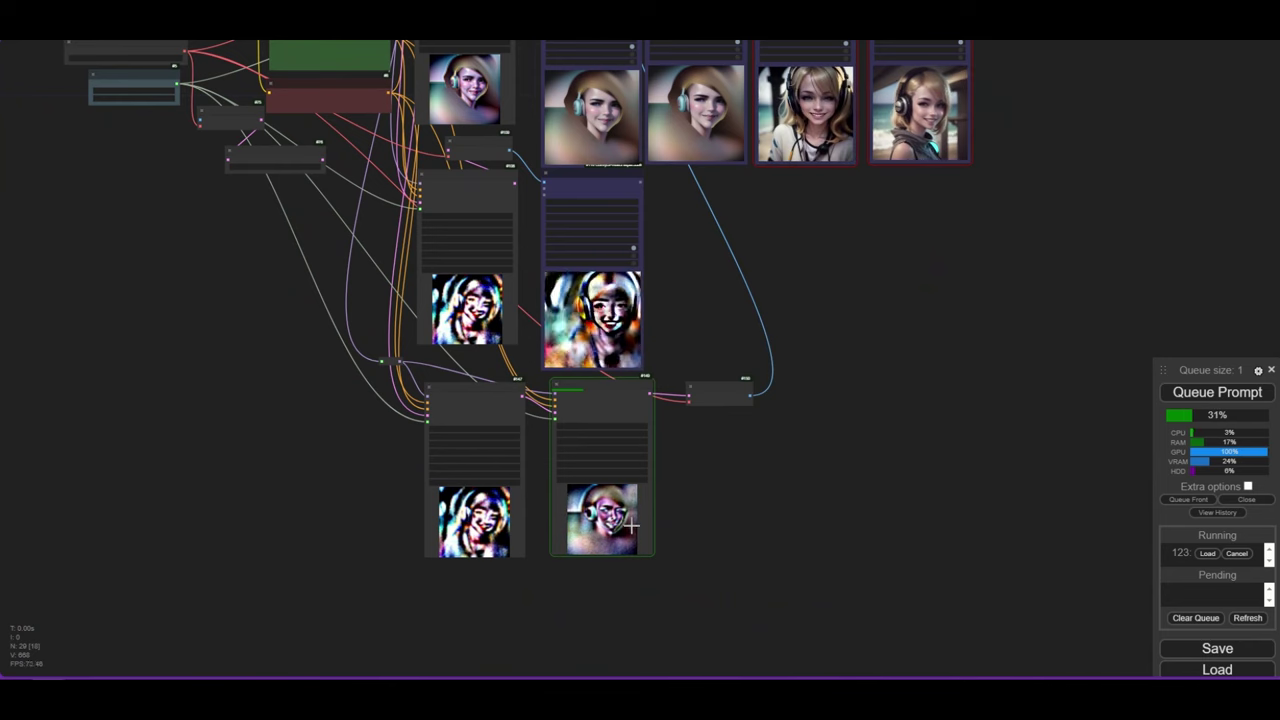
{"action": "scroll", "coordinate": [632, 524], "scroll_direction": "up", "scroll_amount": 5}
{"action": "scroll", "coordinate": [636, 510], "scroll_direction": "down", "scroll_amount": 5}
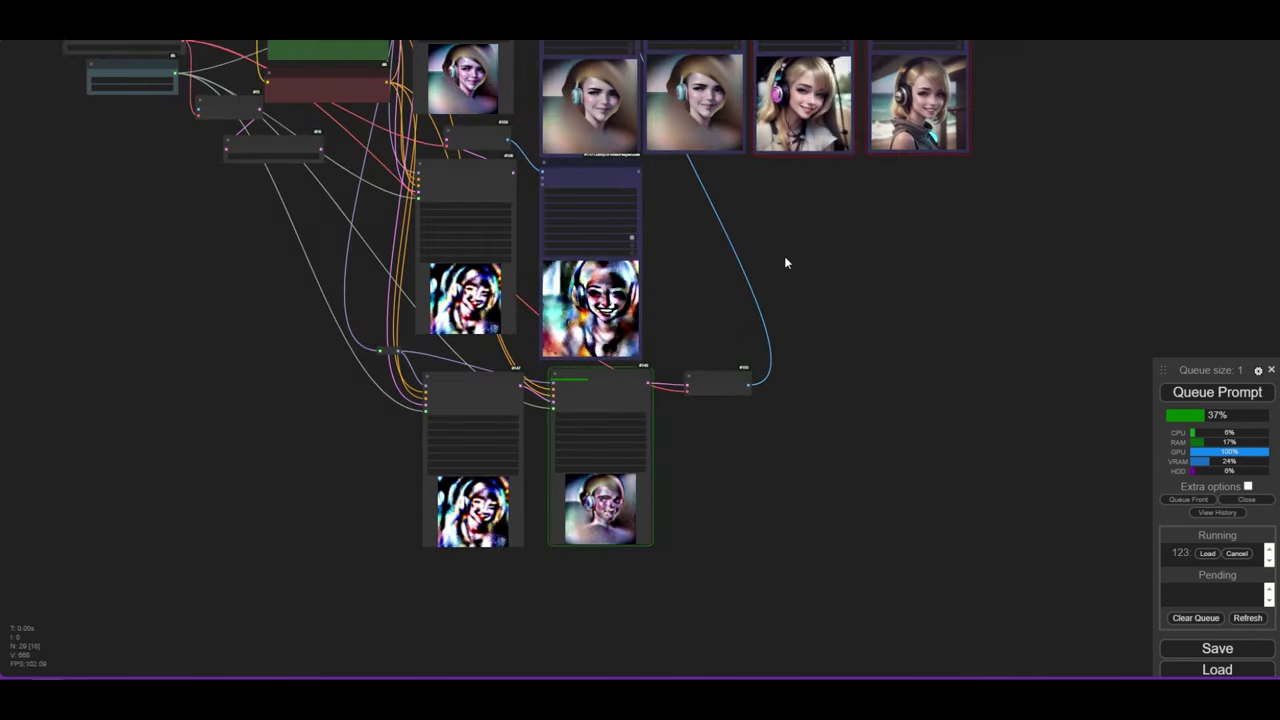
{"action": "left_click_drag", "start_coordinate": [767, 235], "coordinate": [737, 306]}
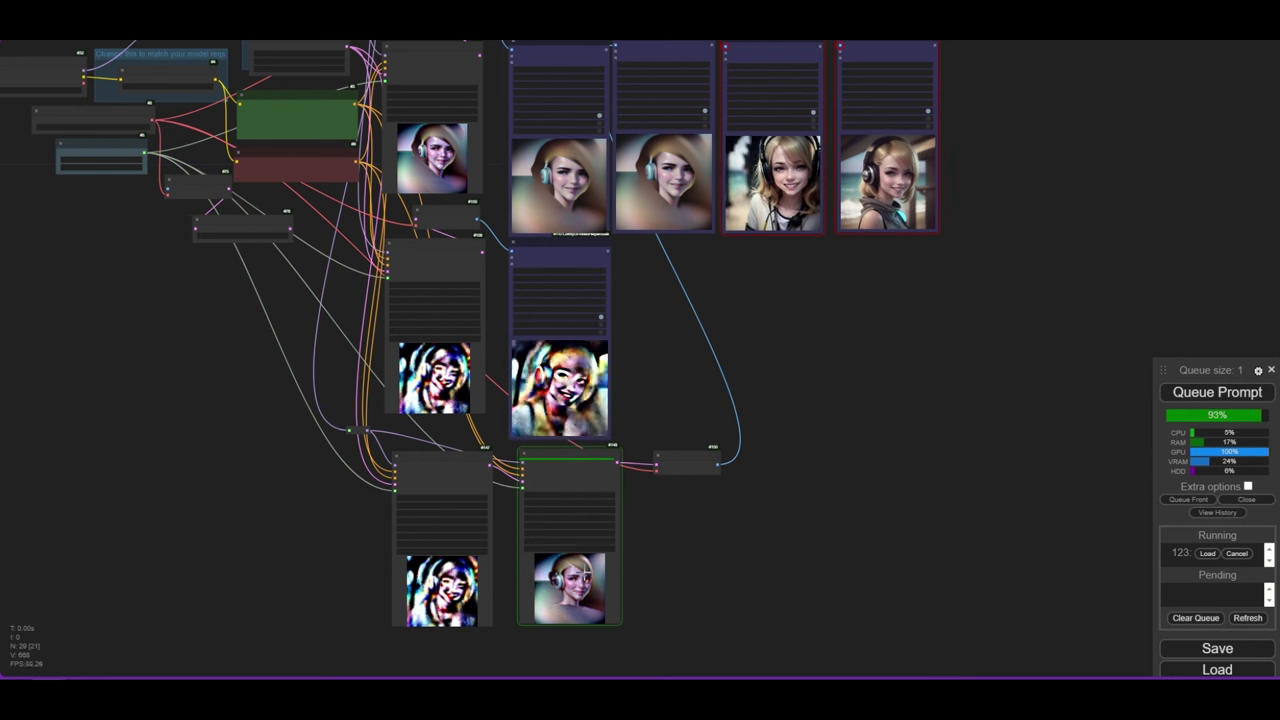
Compare the split samplers' finished video with the regular KSampler's video in the adjacent Video Combine nodes after the run completes.
{"action": "scroll", "coordinate": [535, 530], "scroll_direction": "up", "scroll_amount": 4}
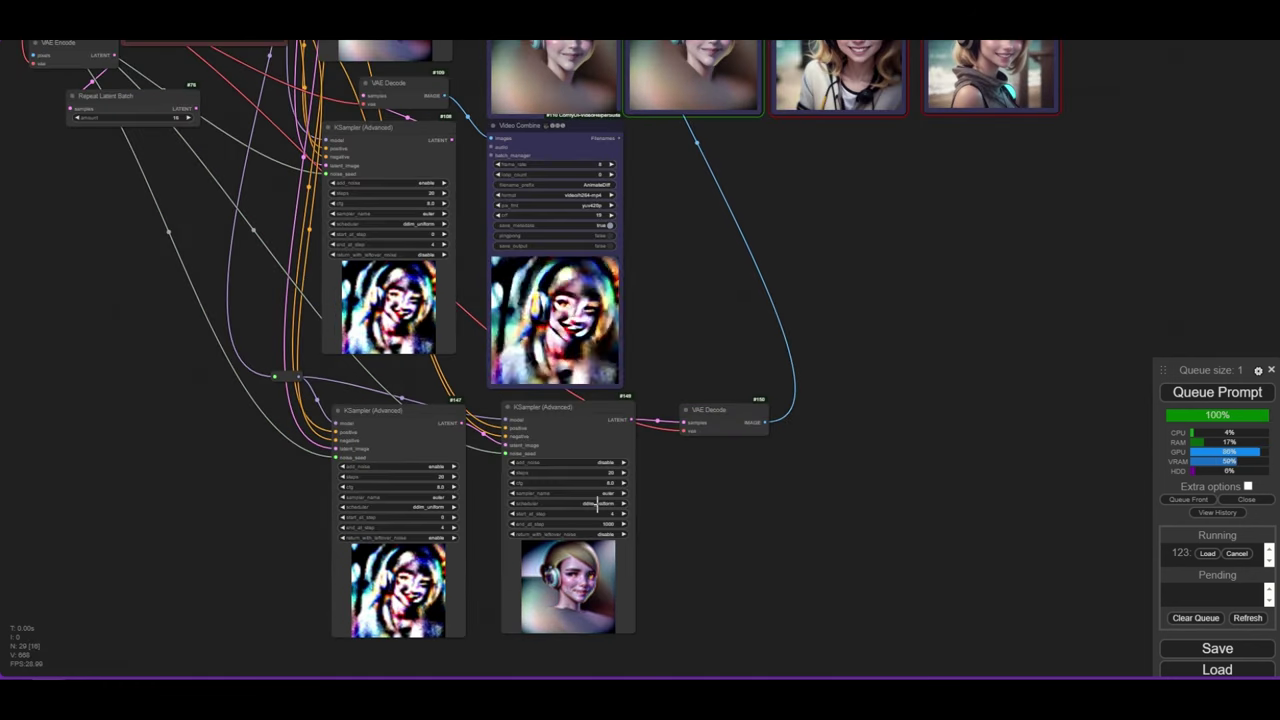
{"action": "scroll", "coordinate": [545, 490], "scroll_direction": "down", "scroll_amount": 2}
{"action": "scroll", "coordinate": [676, 350], "scroll_direction": "up", "scroll_amount": 6}
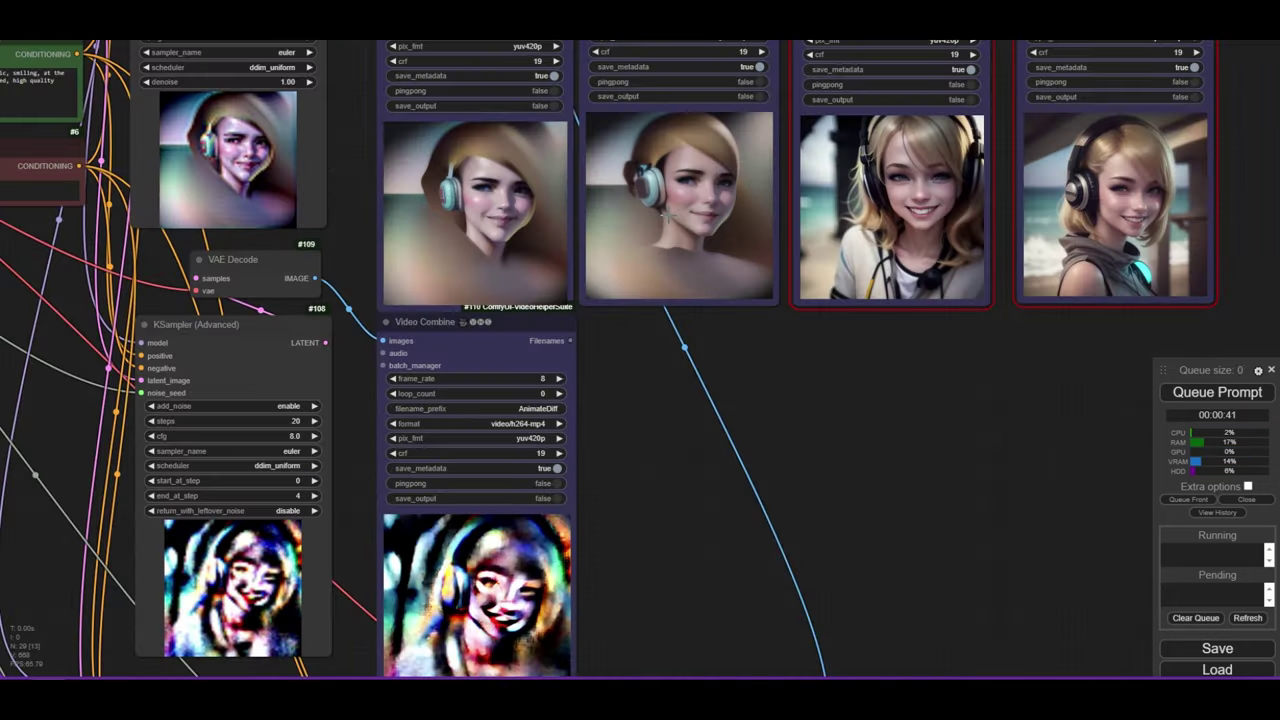
{"action": "scroll", "coordinate": [667, 218], "scroll_direction": "up", "scroll_amount": 3}
{"action": "left_click_drag", "start_coordinate": [739, 379], "coordinate": [789, 443]}
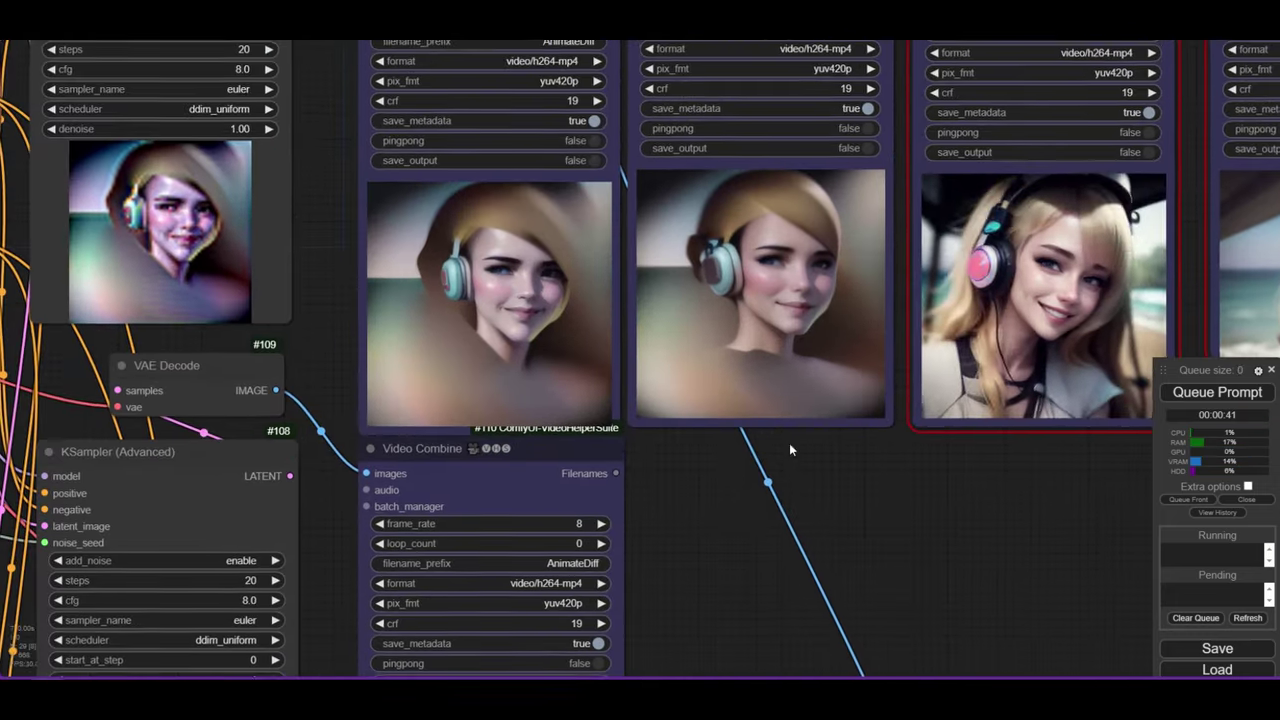
{"action": "scroll", "coordinate": [741, 288], "scroll_direction": "up", "scroll_amount": 4}
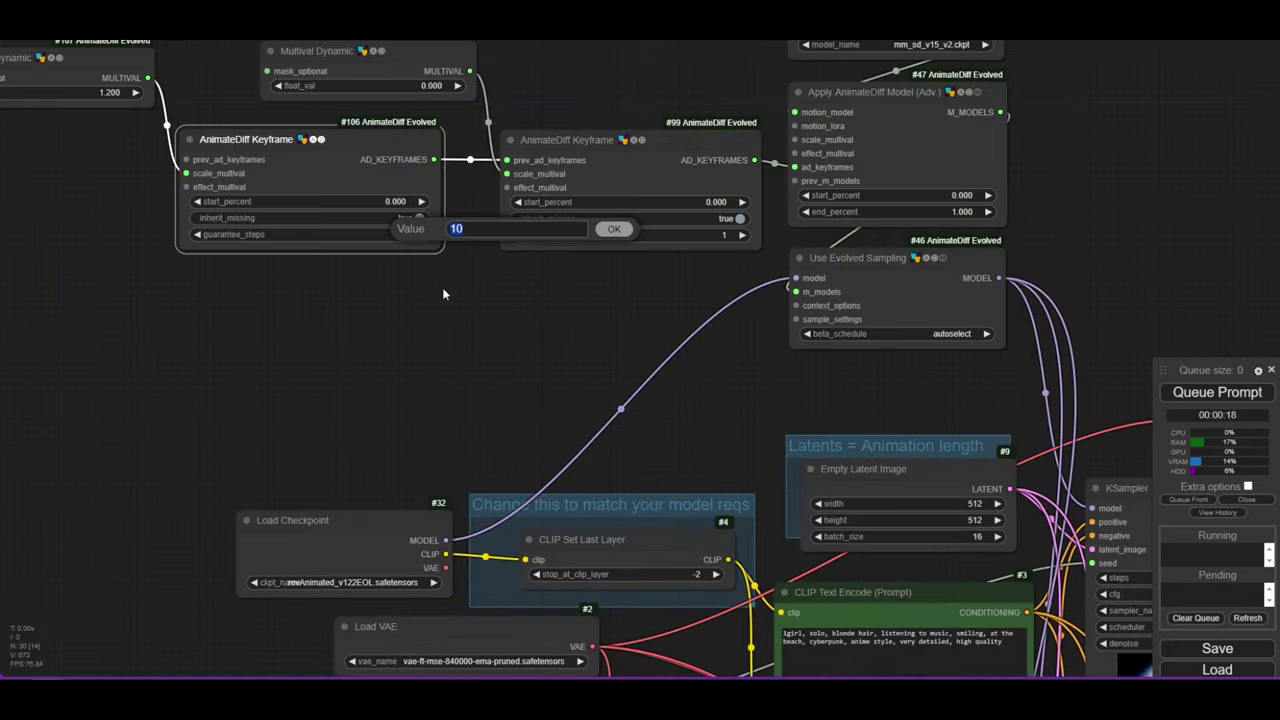
Set guarantee_steps to 4 on the first AnimateDiff Keyframe and queue the workflow.
{"action": "type", "text": "4"}
{"action": "key", "text": "Return"}
{"action": "scroll", "coordinate": [660, 322], "scroll_direction": "down", "scroll_amount": 3}
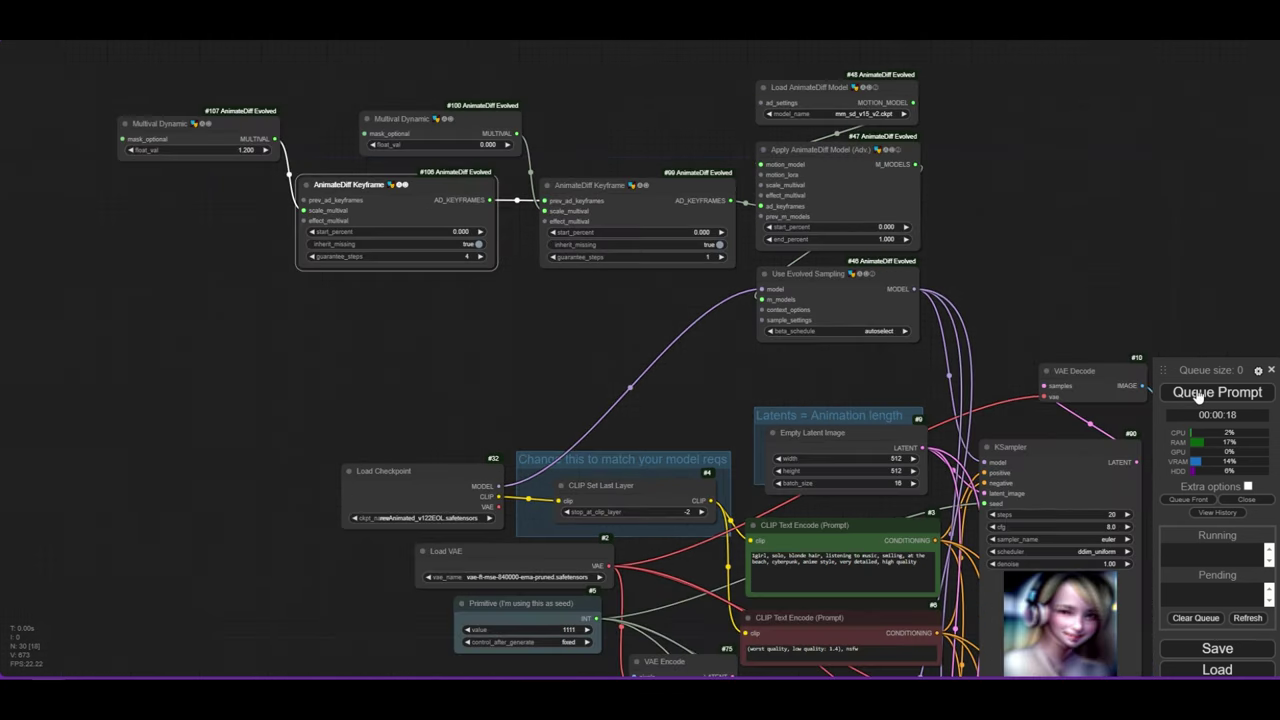
Examine the regular KSampler's preview during the run and compare its new video with the red-outlined Video Combine beside it.
{"action": "left_click_drag", "start_coordinate": [1123, 290], "coordinate": [1056, 258]}
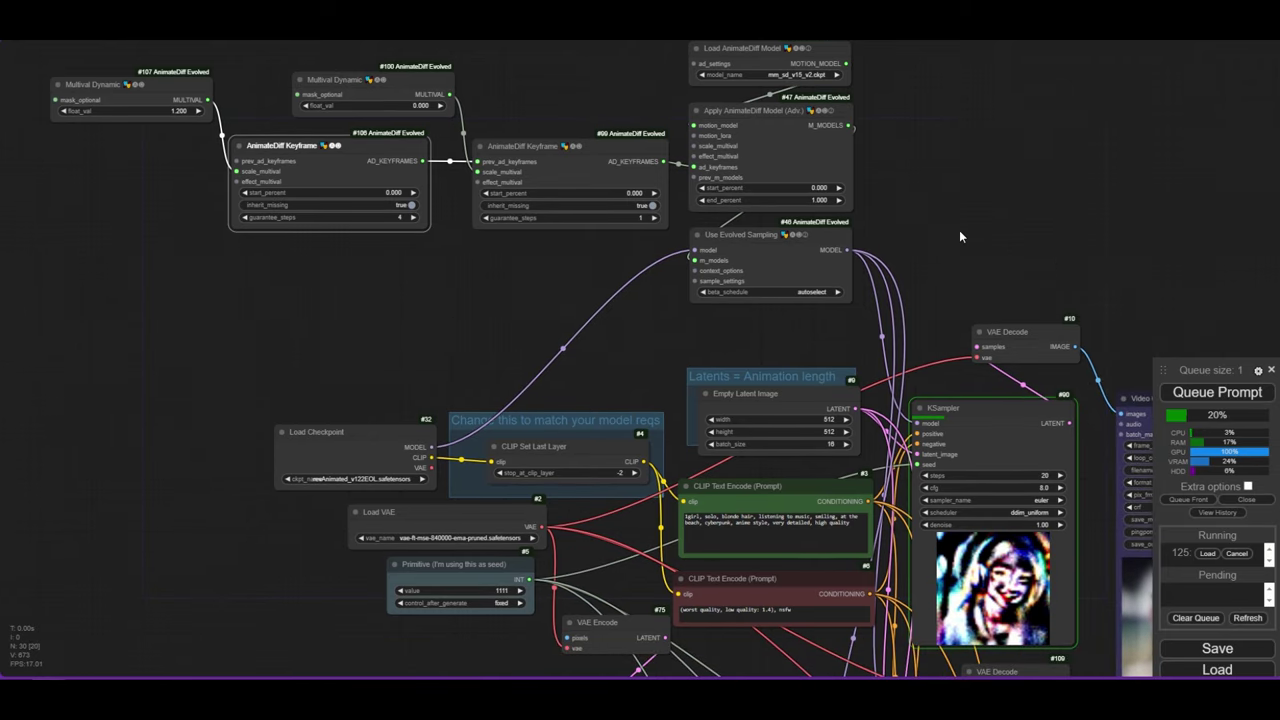
{"action": "left_click_drag", "start_coordinate": [944, 189], "coordinate": [801, 103]}
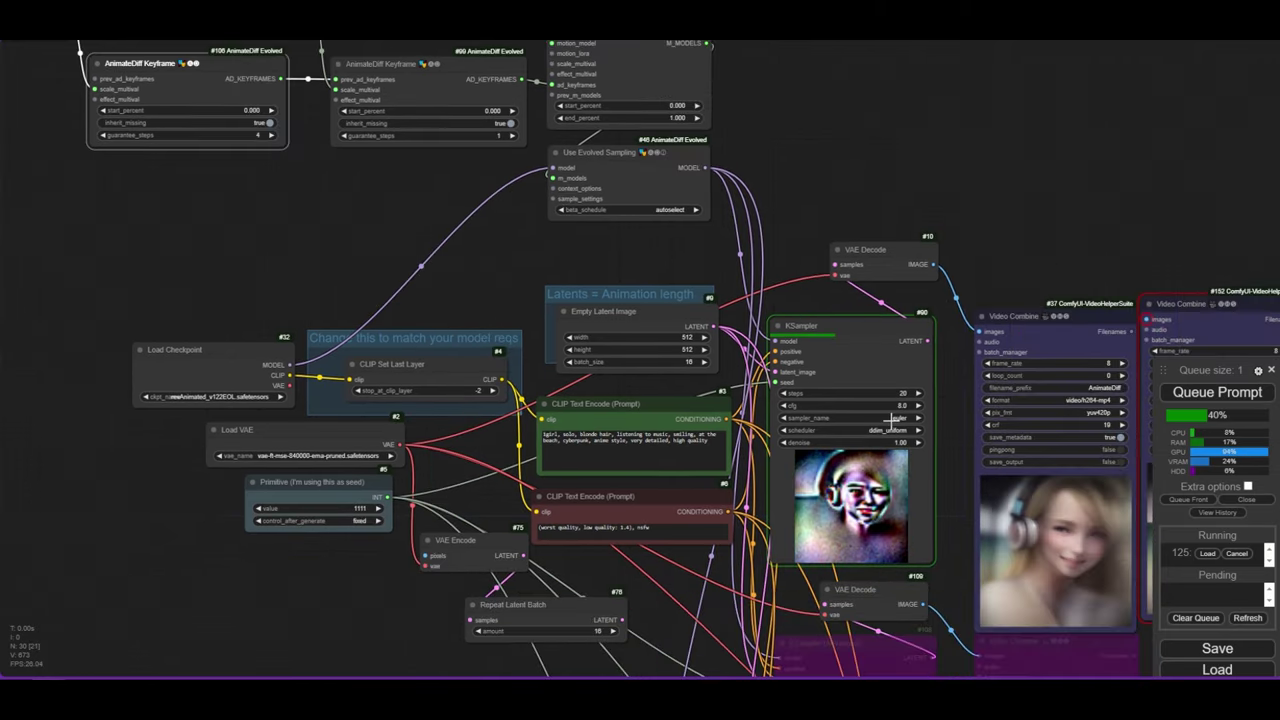
{"action": "scroll", "coordinate": [1056, 262], "scroll_direction": "up", "scroll_amount": 2}
{"action": "left_click_drag", "start_coordinate": [1056, 262], "coordinate": [799, 205]}
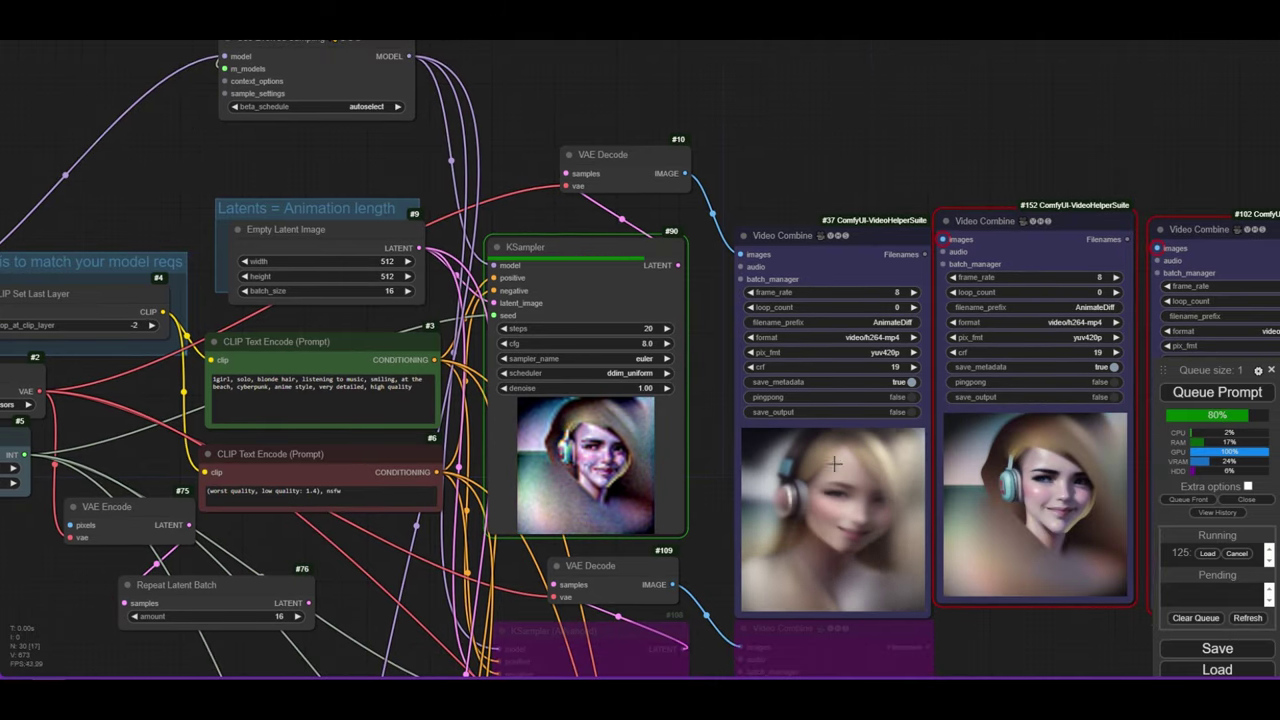
{"action": "scroll", "coordinate": [765, 480], "scroll_direction": "down", "scroll_amount": 1}
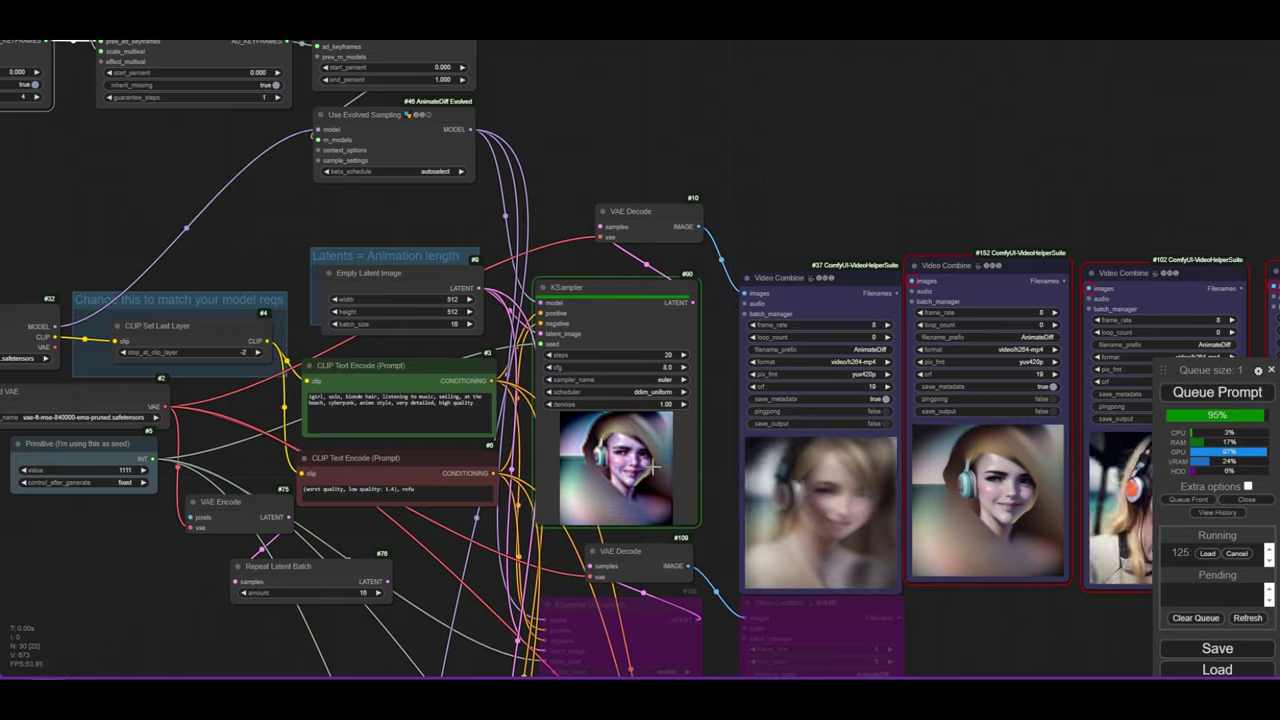
{"action": "scroll", "coordinate": [765, 480], "scroll_direction": "up", "scroll_amount": 1}
{"action": "left_click_drag", "start_coordinate": [828, 128], "coordinate": [698, 58]}
{"action": "left_click_drag", "start_coordinate": [954, 626], "coordinate": [786, 531]}
{"action": "scroll", "coordinate": [598, 338], "scroll_direction": "up", "scroll_amount": 4}
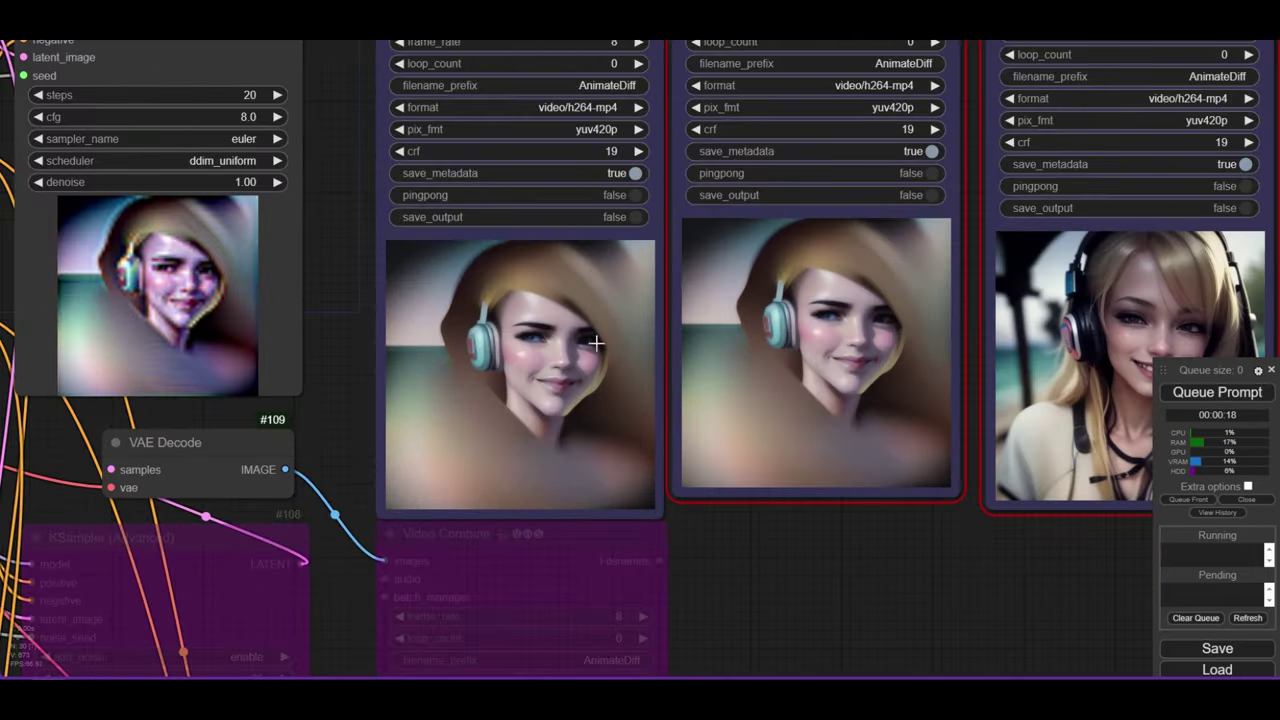
{"action": "scroll", "coordinate": [598, 338], "scroll_direction": "up", "scroll_amount": 2}
{"action": "scroll", "coordinate": [621, 375], "scroll_direction": "down", "scroll_amount": 12}
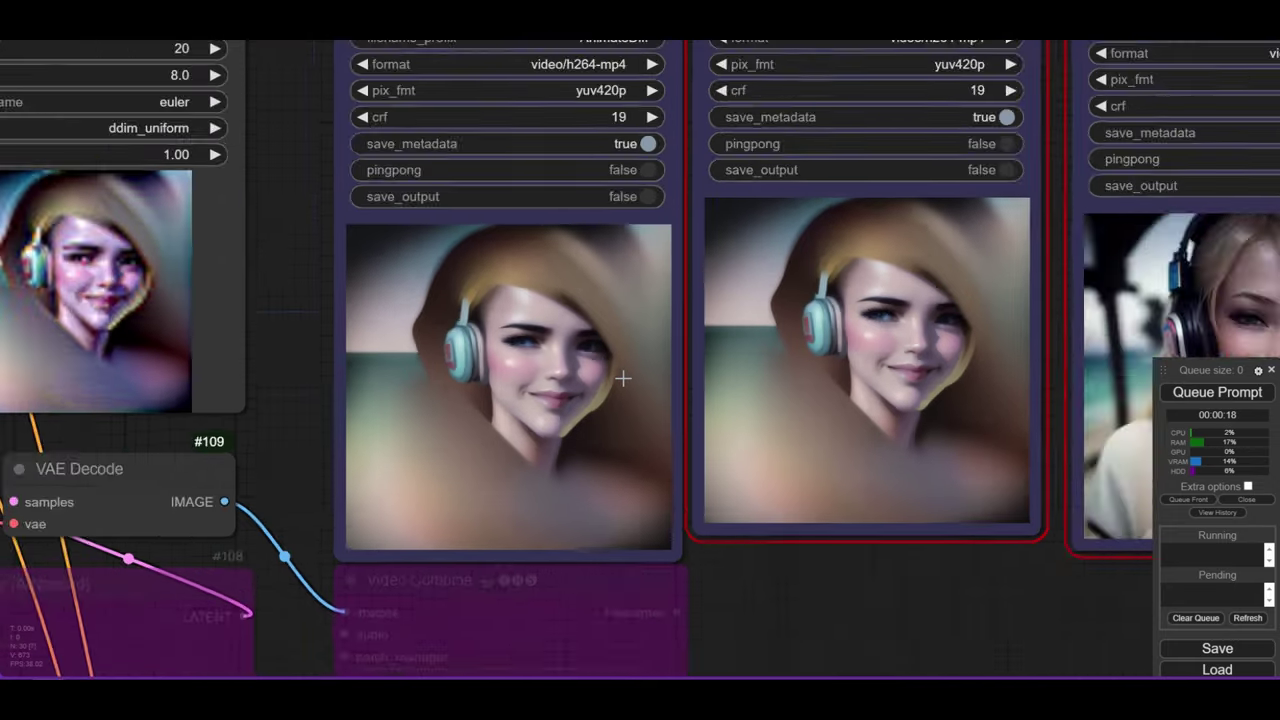
{"action": "scroll", "coordinate": [626, 395], "scroll_direction": "down", "scroll_amount": 5}
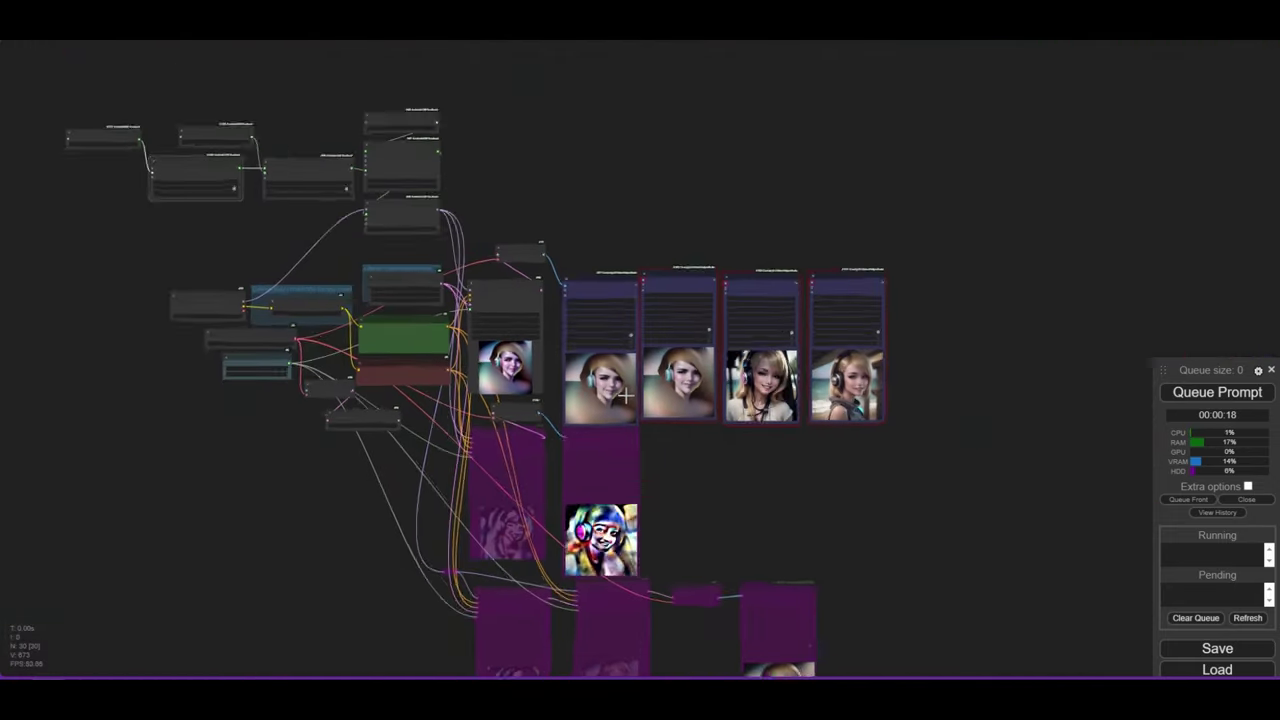
Set float_val to 1.0 on the first keyframe's Multival Dynamic and to 1.4 on the second keyframe's.
{"action": "left_click_drag", "start_coordinate": [263, 243], "coordinate": [548, 284]}
{"action": "scroll", "coordinate": [530, 276], "scroll_direction": "up", "scroll_amount": 9}
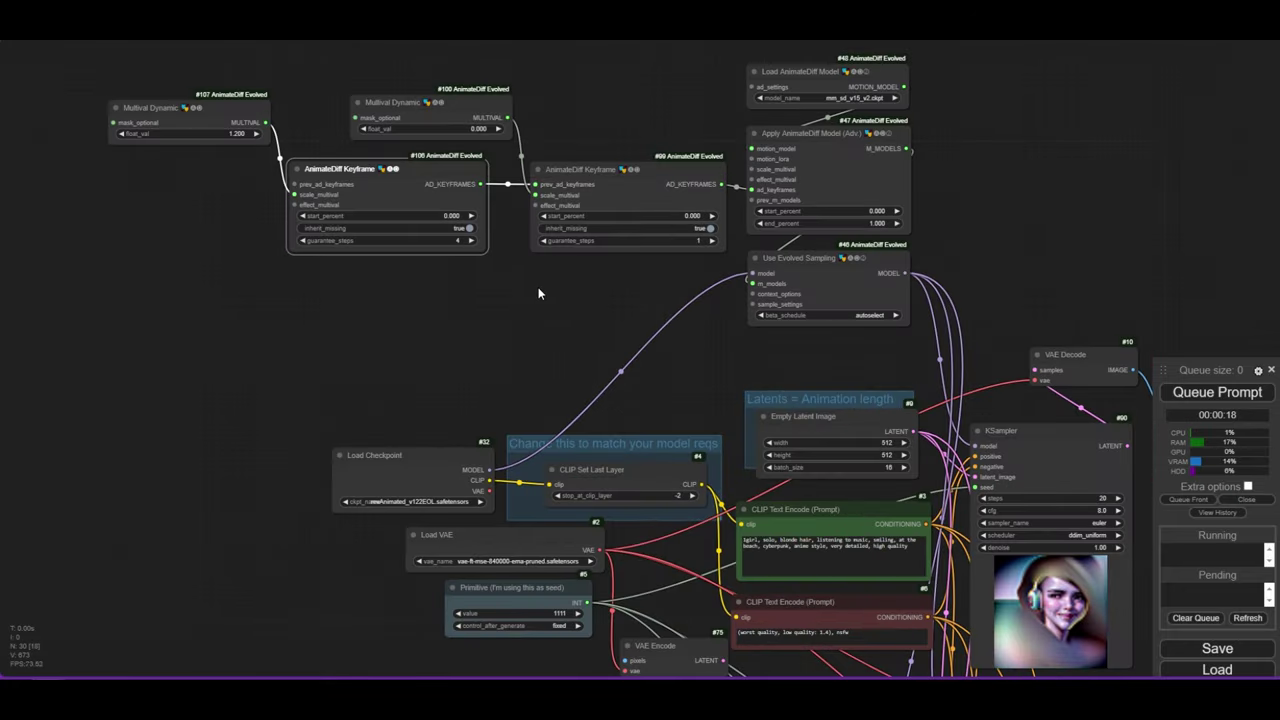
{"action": "scroll", "coordinate": [538, 287], "scroll_direction": "up", "scroll_amount": 2}
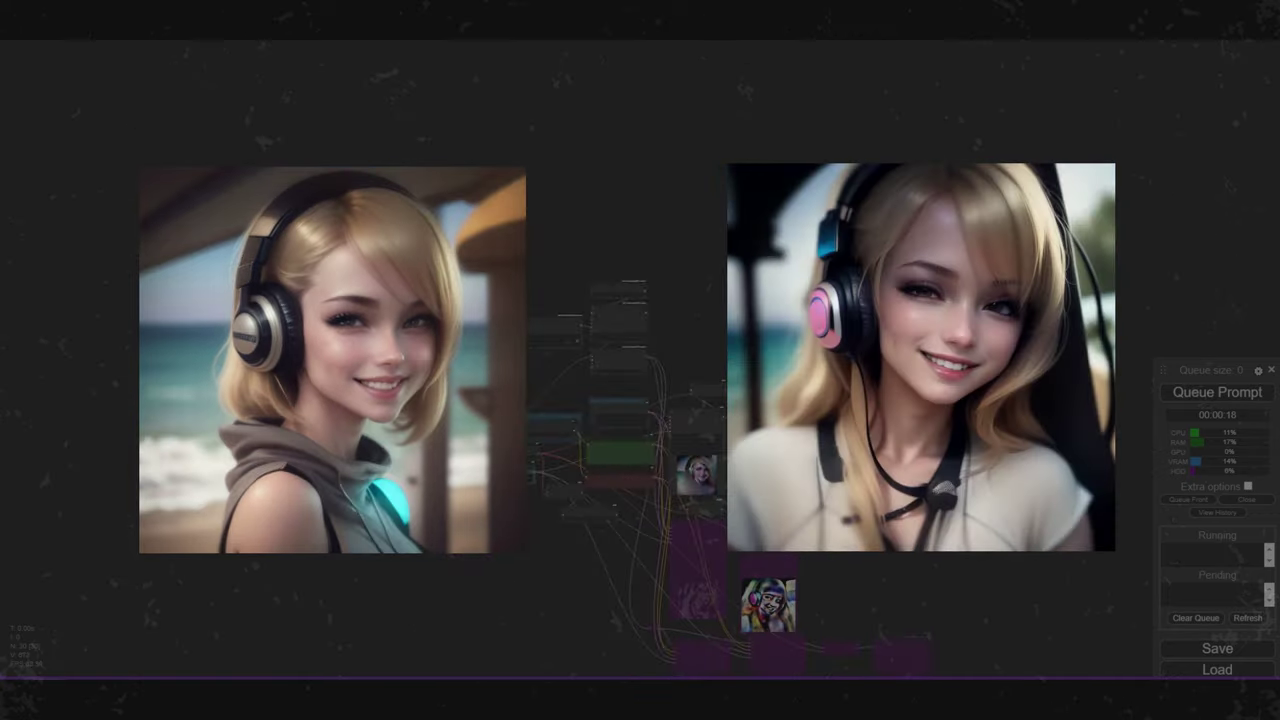
{"action": "scroll", "coordinate": [455, 340], "scroll_direction": "up", "scroll_amount": 6}
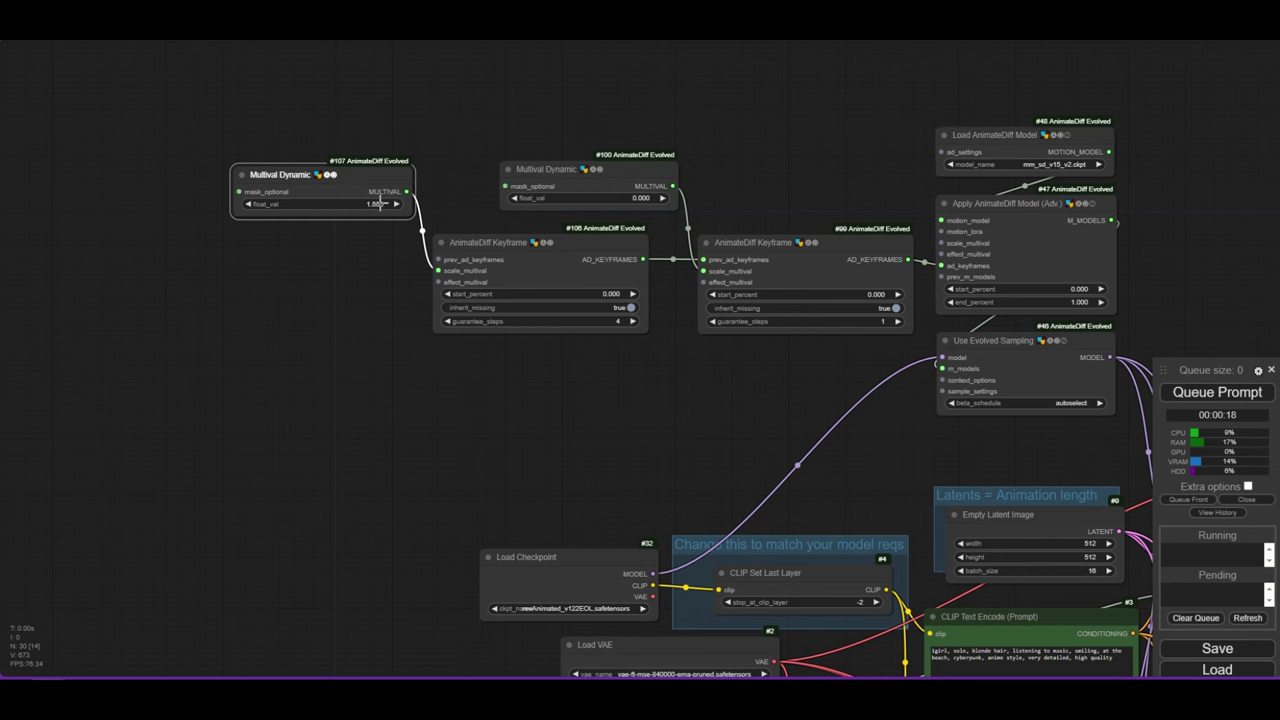
{"action": "scroll", "coordinate": [640, 210], "scroll_direction": "up", "scroll_amount": 4}
{"action": "left_click", "coordinate": [635, 180]}
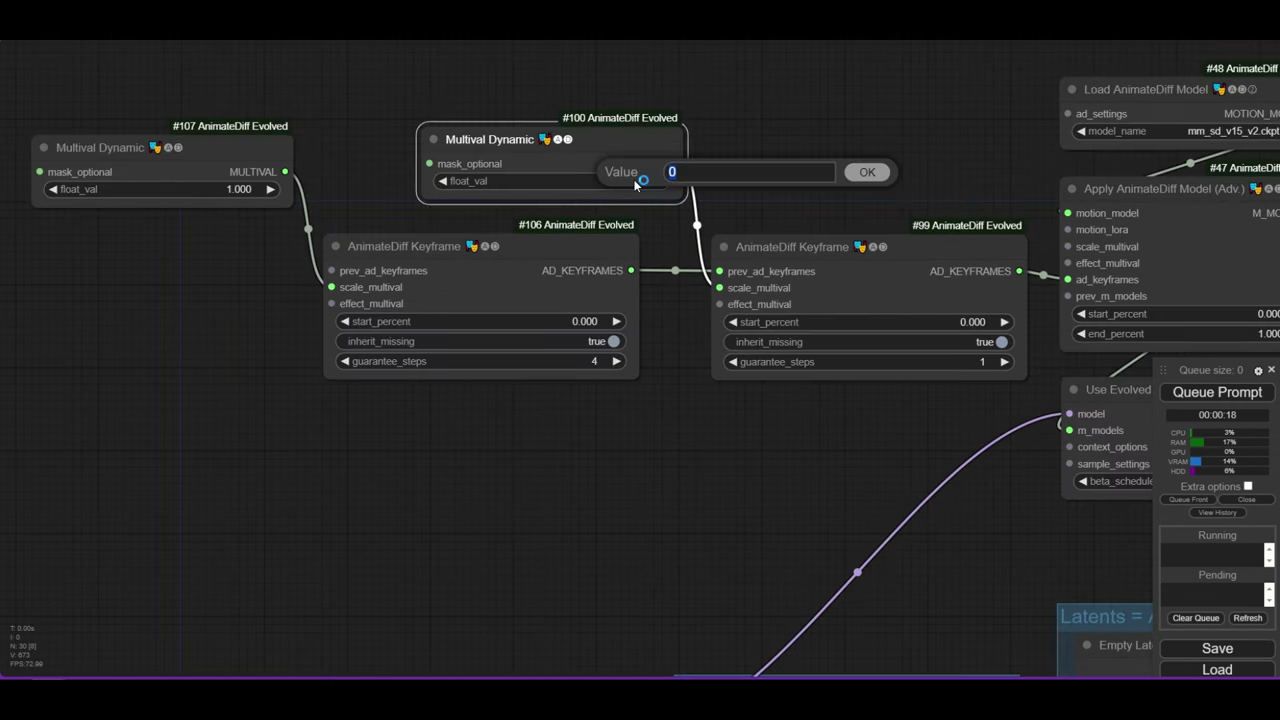
{"action": "type", "text": "1.4"}
{"action": "key", "text": "Return"}
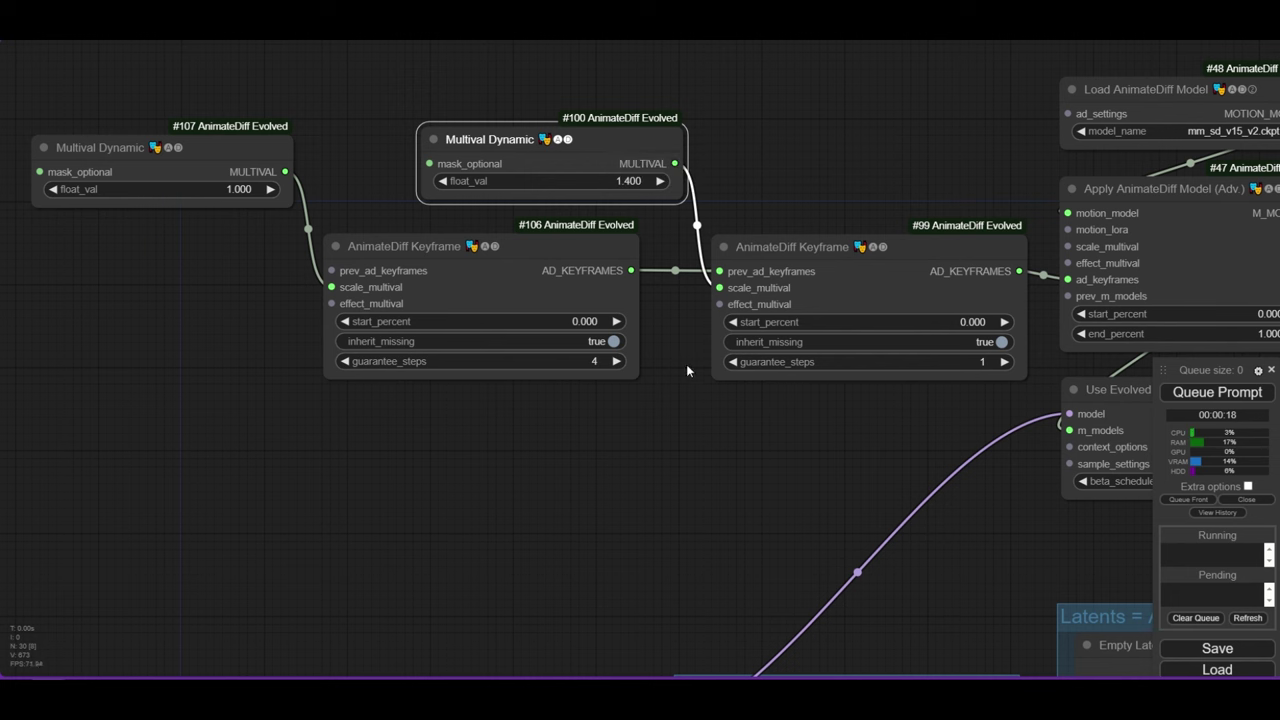
Set guarantee_steps to 1 on the first AnimateDiff Keyframe and start_percent to 0.3 on the second one.
{"action": "left_click", "coordinate": [594, 365]}
{"action": "key", "text": "Return"}
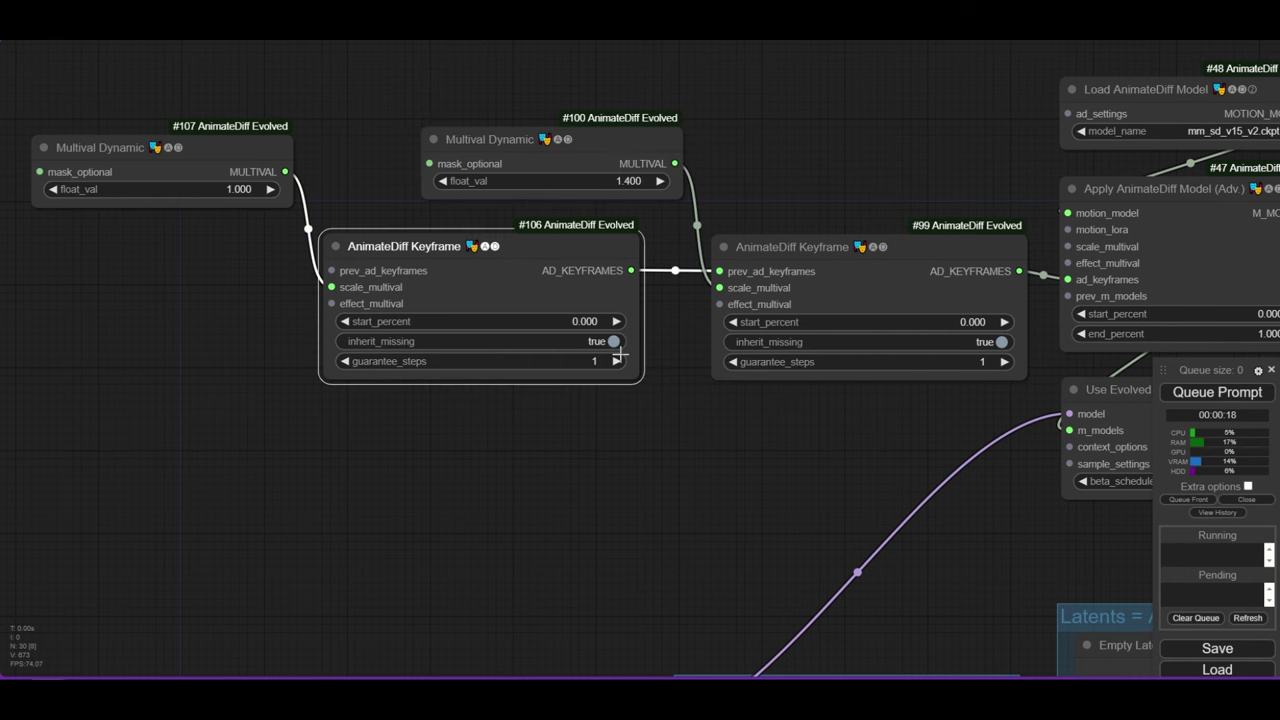
{"action": "scroll", "coordinate": [710, 418], "scroll_direction": "down", "scroll_amount": 1}
{"action": "left_click_drag", "start_coordinate": [771, 426], "coordinate": [669, 405]}
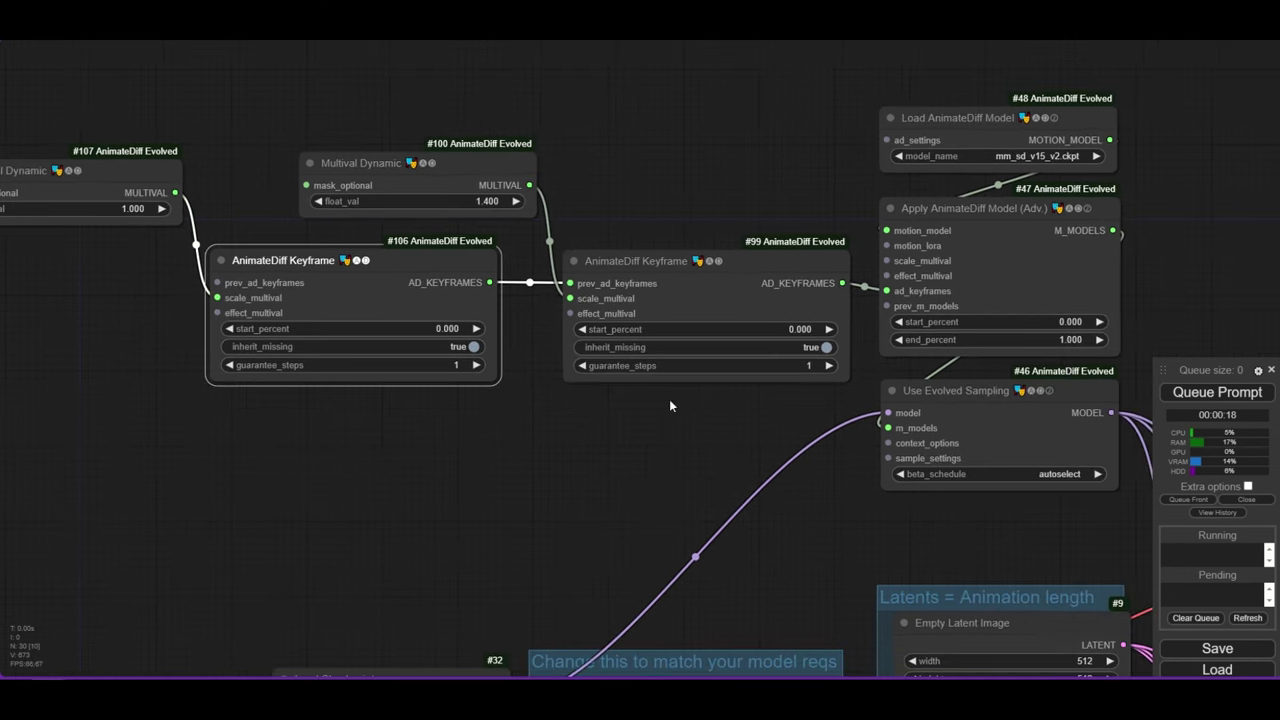
{"action": "left_click", "coordinate": [808, 331]}
{"action": "type", "text": "0.3"}
{"action": "key", "text": "Return"}
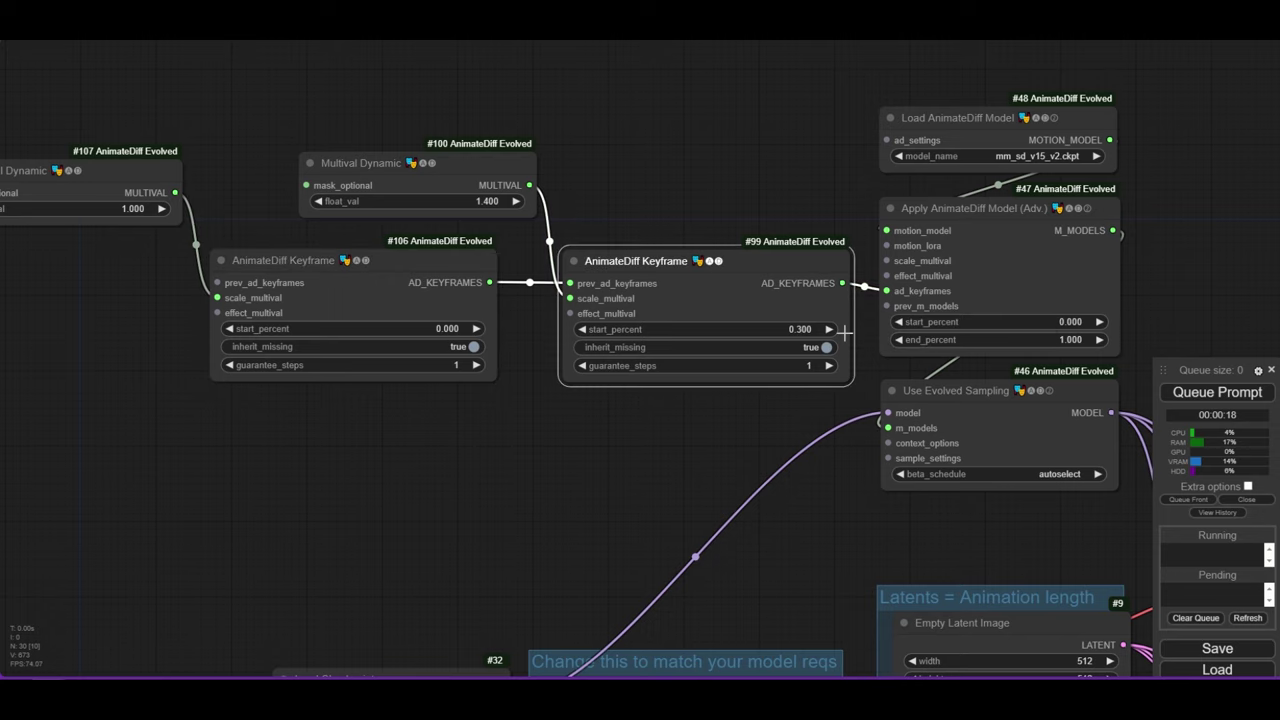
Queue the workflow and move the earlier beach video's red-outlined Video Combine beside the regular KSampler's Video Combine.
{"action": "scroll", "coordinate": [834, 329], "scroll_direction": "down", "scroll_amount": 3}
{"action": "scroll", "coordinate": [780, 203], "scroll_direction": "up", "scroll_amount": 2}
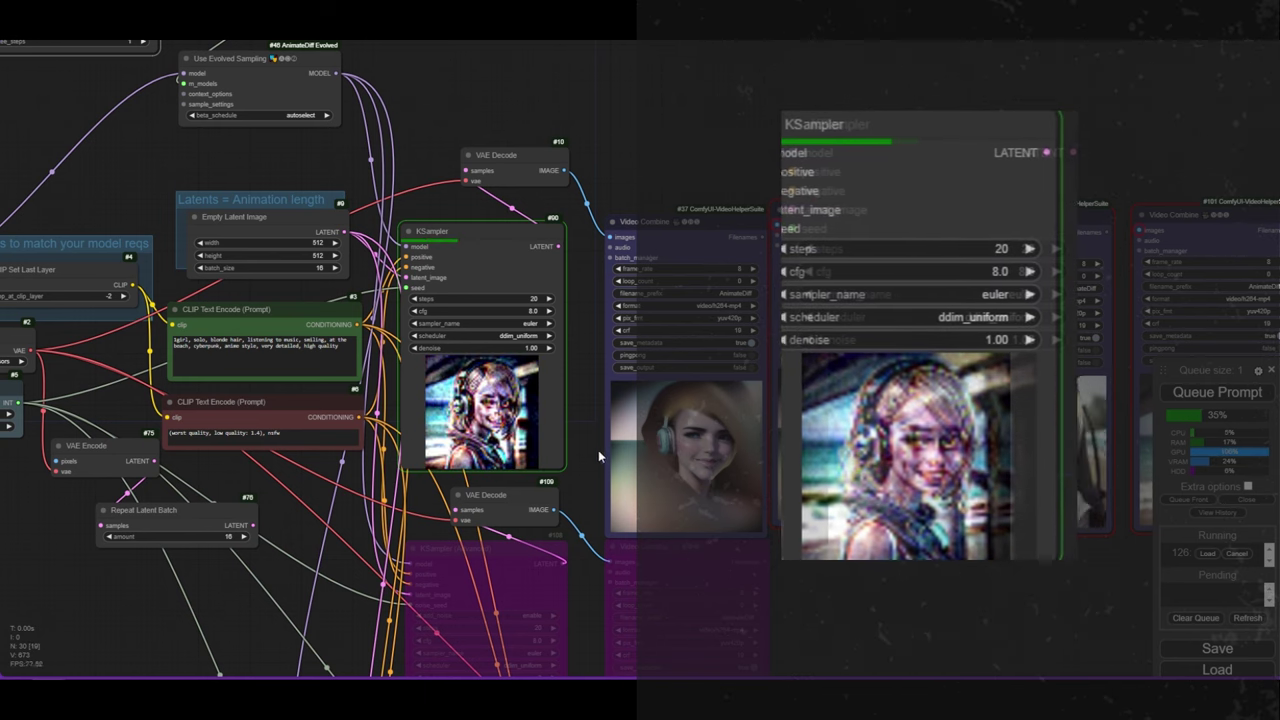
{"action": "left_click_drag", "start_coordinate": [588, 415], "coordinate": [580, 420]}
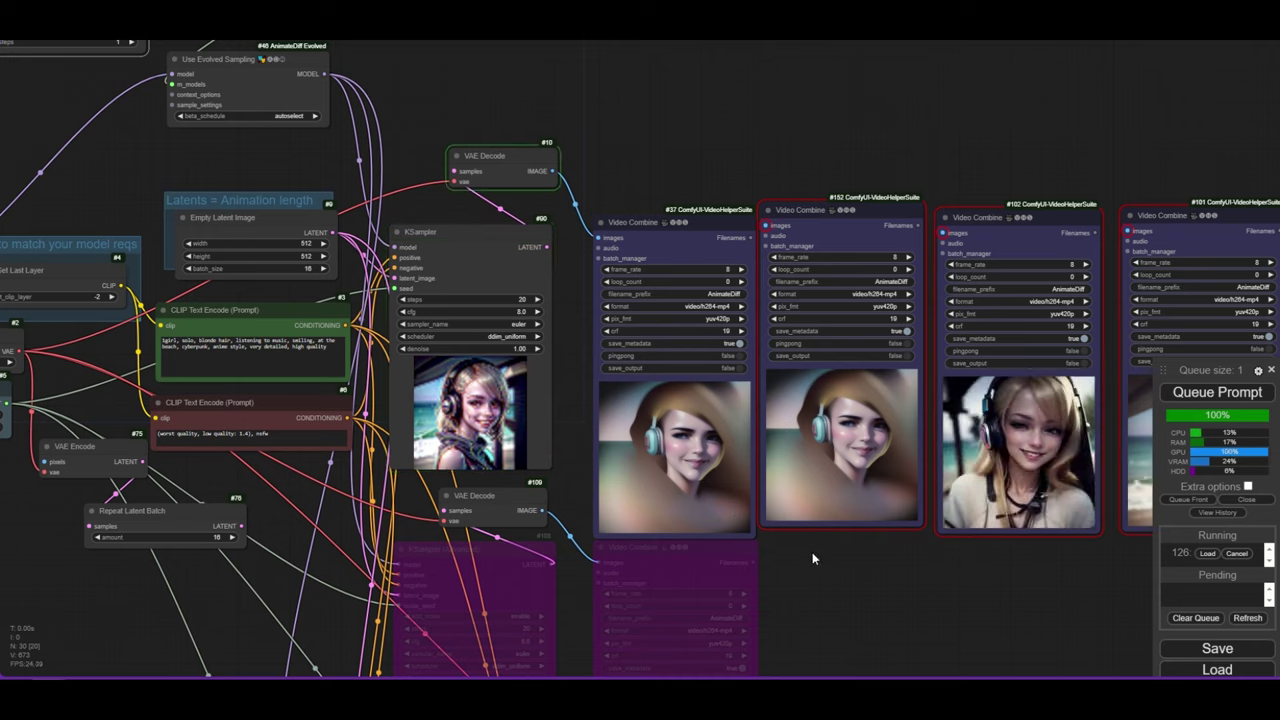
{"action": "left_click_drag", "start_coordinate": [812, 552], "coordinate": [703, 522]}
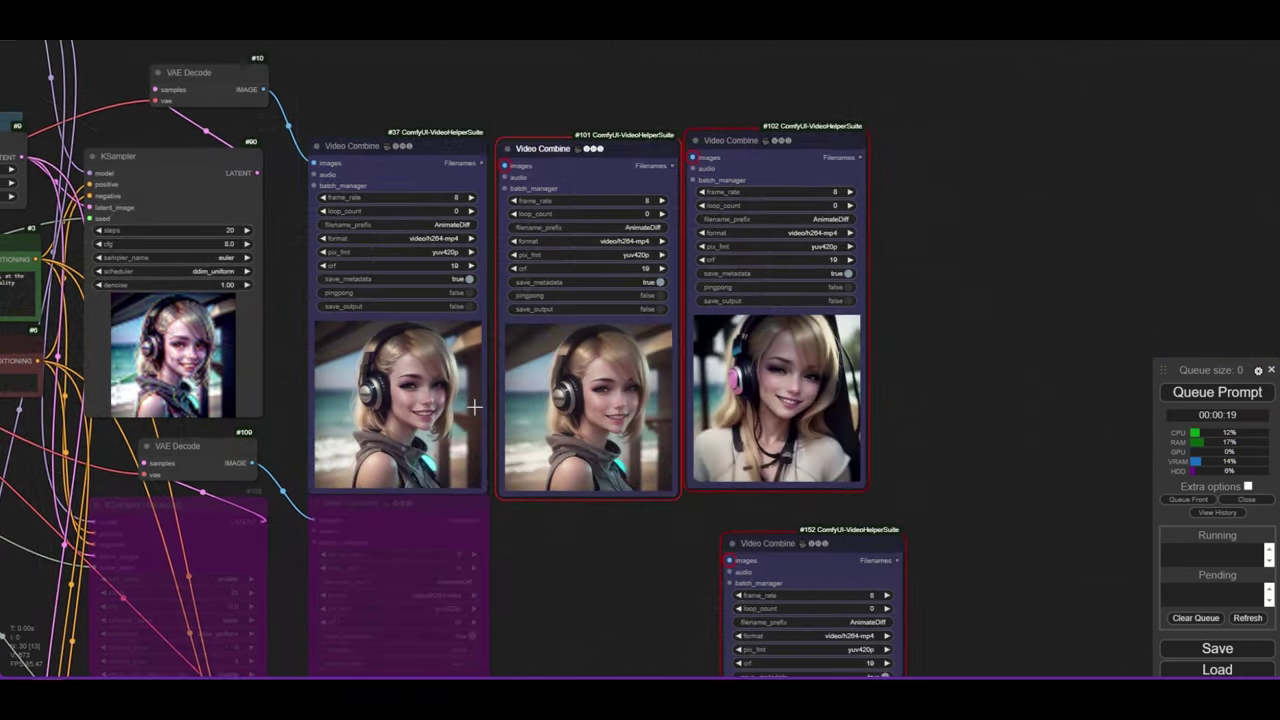
Sync the video previews from the red-outlined Video Combine adjacent to the regular KSampler's output.
{"action": "scroll", "coordinate": [474, 406], "scroll_direction": "up", "scroll_amount": 3}
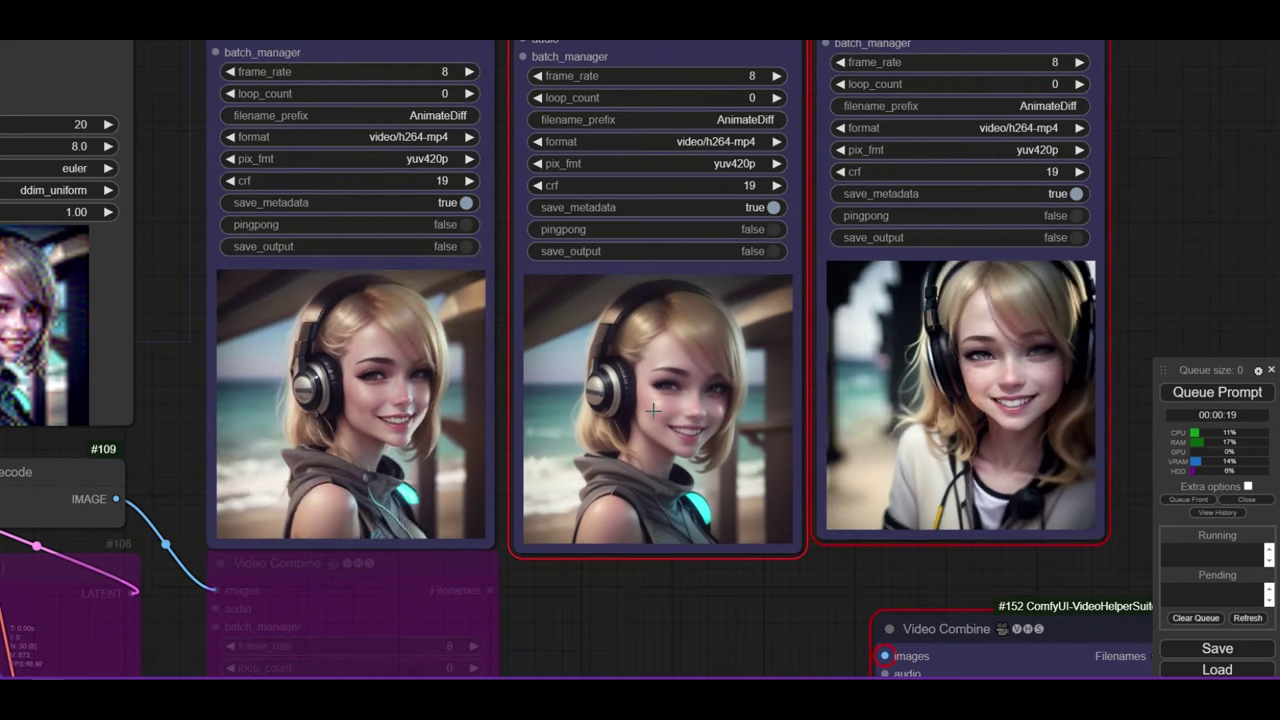
{"action": "right_click", "coordinate": [638, 162]}
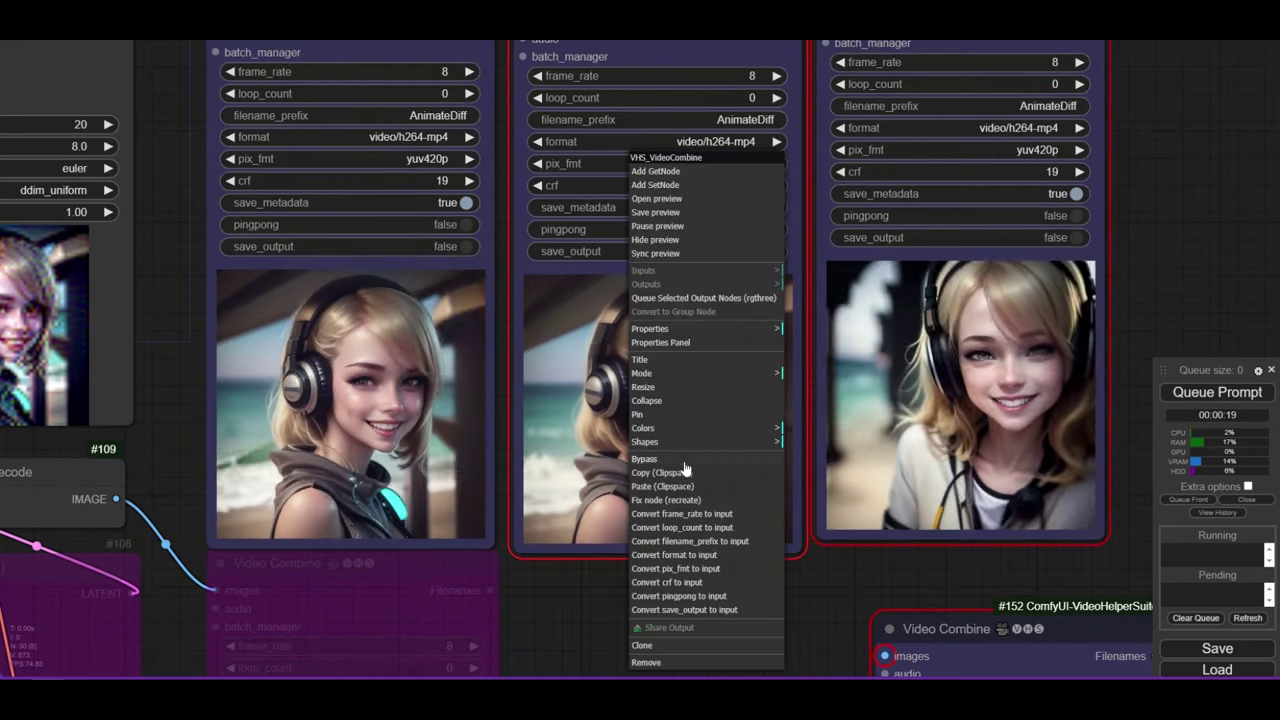
{"action": "left_click", "coordinate": [672, 256]}
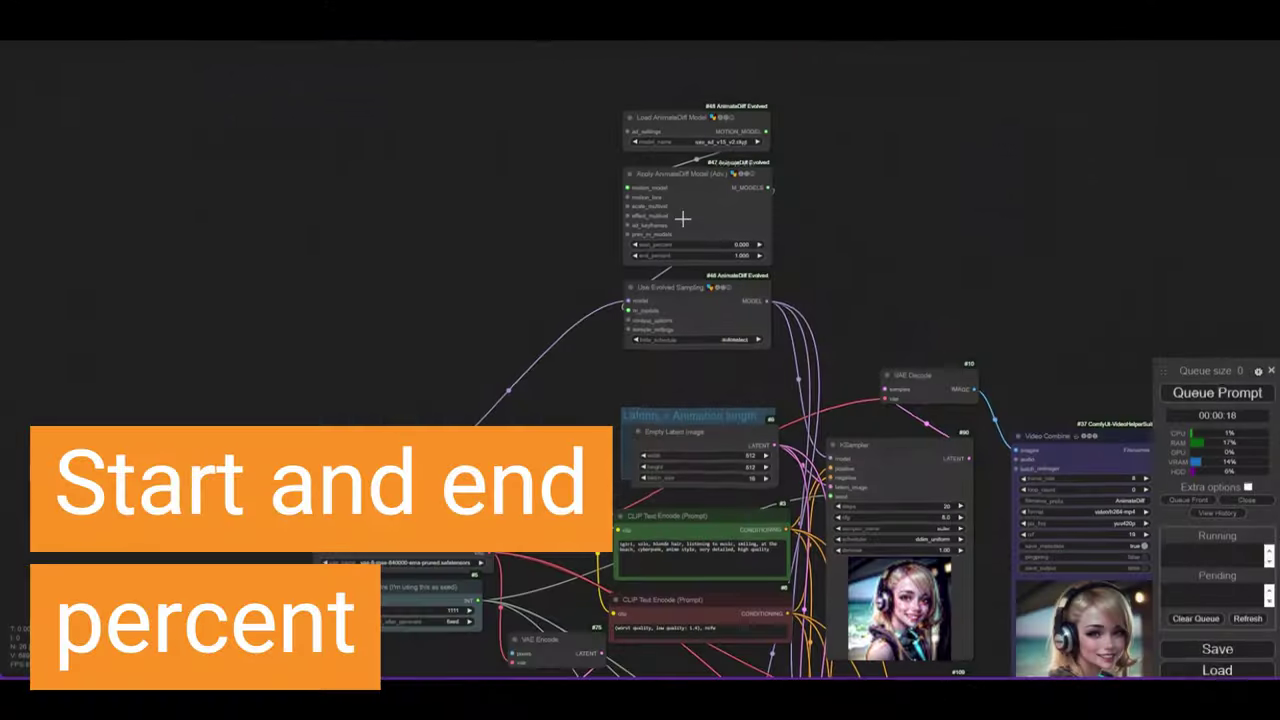
Examine the start_percent and end_percent settings on Apply AnimateDiff Model (Adv.) and the sampling nodes it feeds.
{"action": "scroll", "coordinate": [683, 218], "scroll_direction": "up", "scroll_amount": 4}
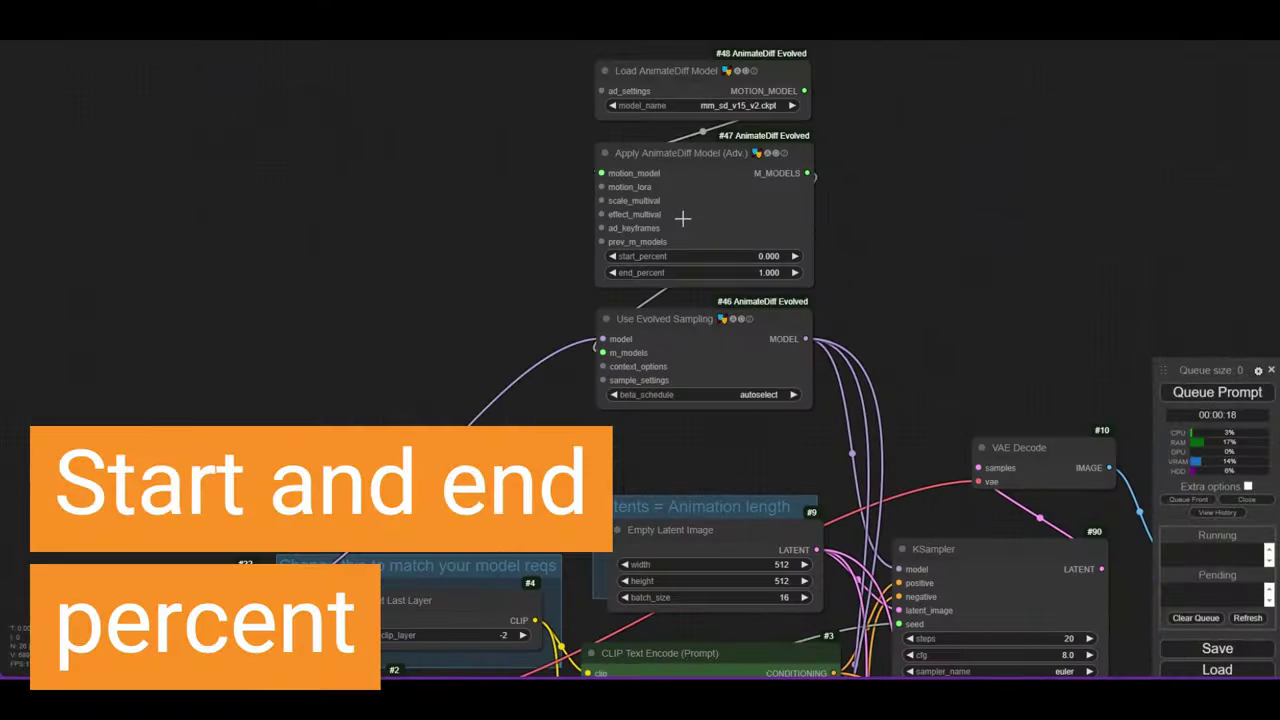
{"action": "scroll", "coordinate": [680, 265], "scroll_direction": "up", "scroll_amount": 5}
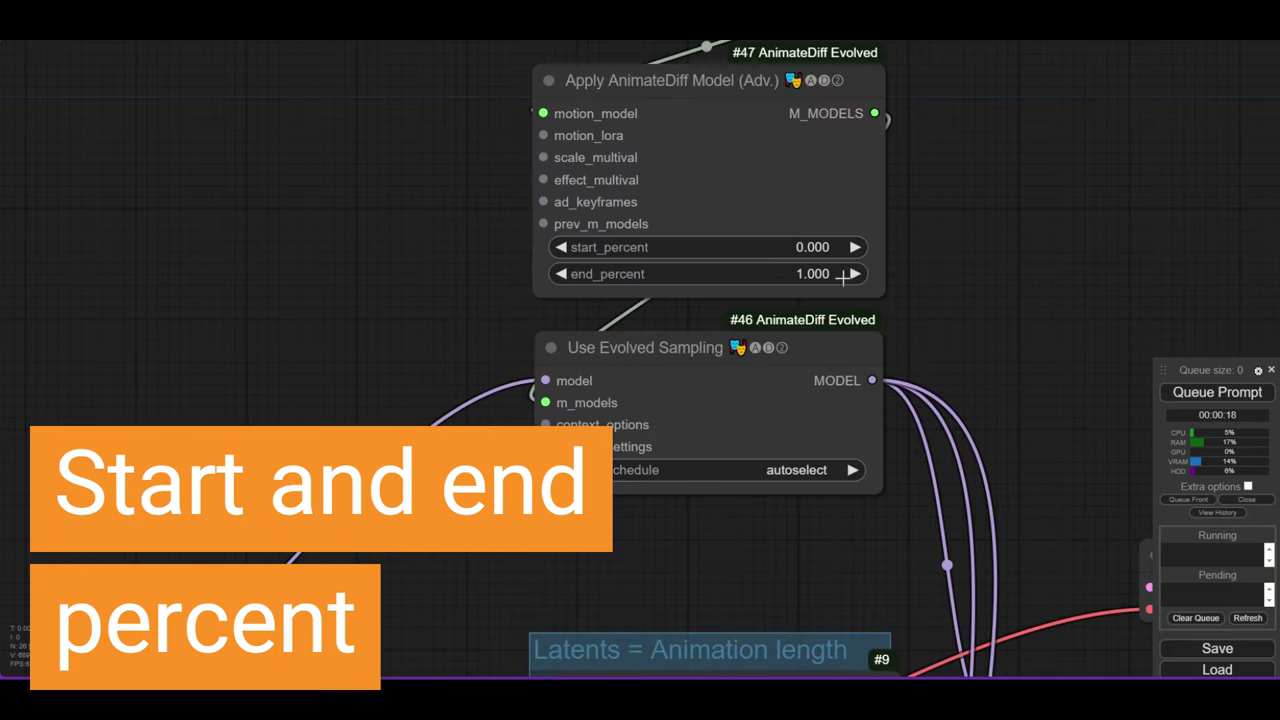
{"action": "scroll", "coordinate": [812, 273], "scroll_direction": "down", "scroll_amount": 4}
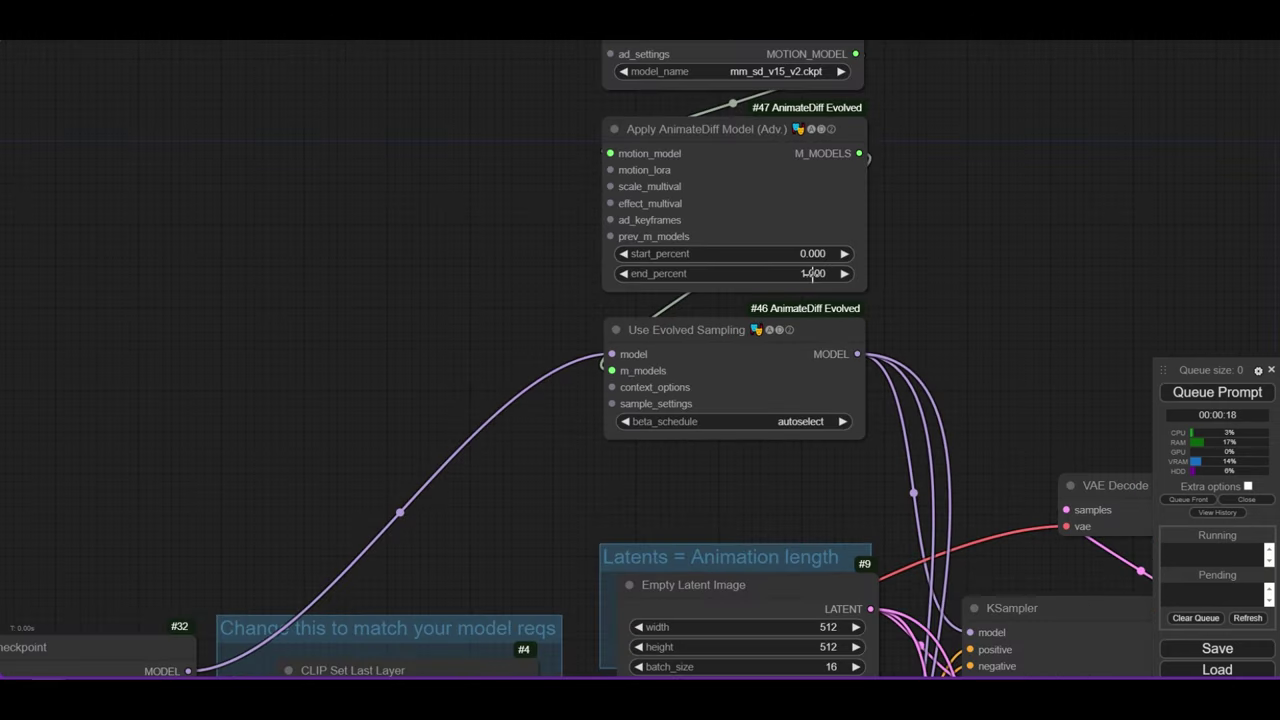
{"action": "scroll", "coordinate": [814, 280], "scroll_direction": "down", "scroll_amount": 2}
{"action": "left_click_drag", "start_coordinate": [989, 328], "coordinate": [923, 286]}
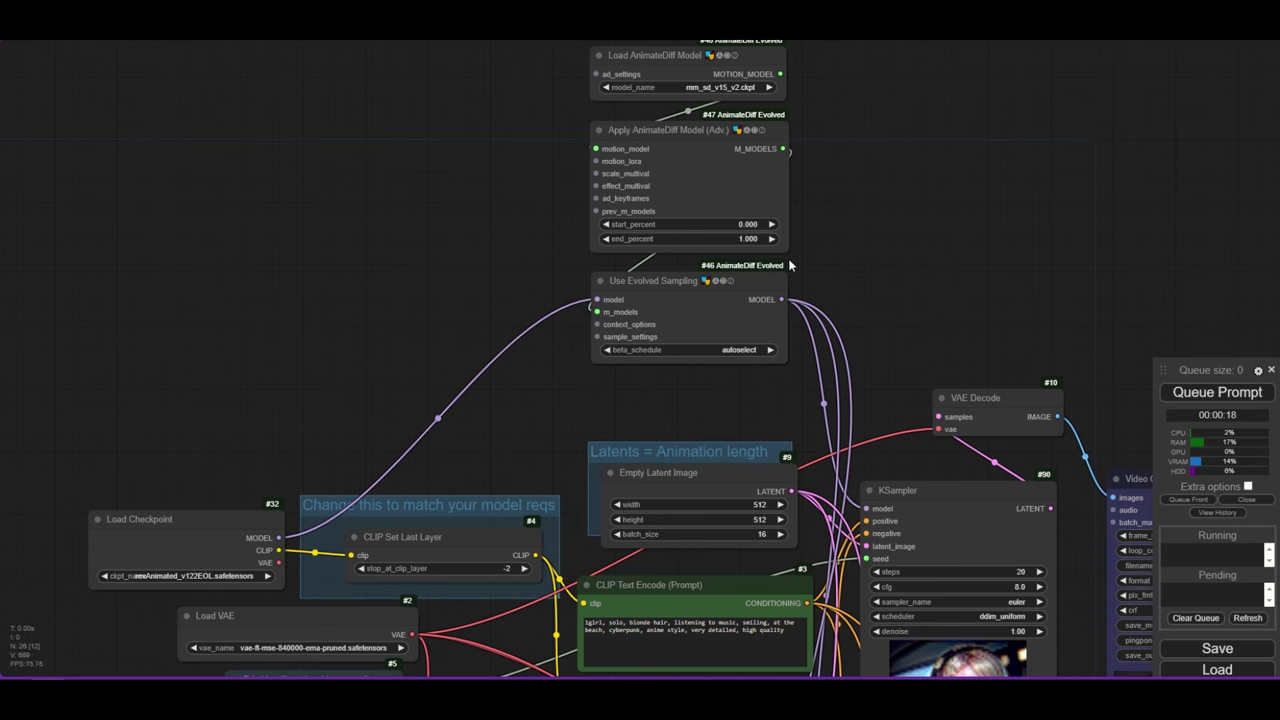
{"action": "scroll", "coordinate": [742, 223], "scroll_direction": "up", "scroll_amount": 5}
{"action": "scroll", "coordinate": [745, 223], "scroll_direction": "down", "scroll_amount": 7}
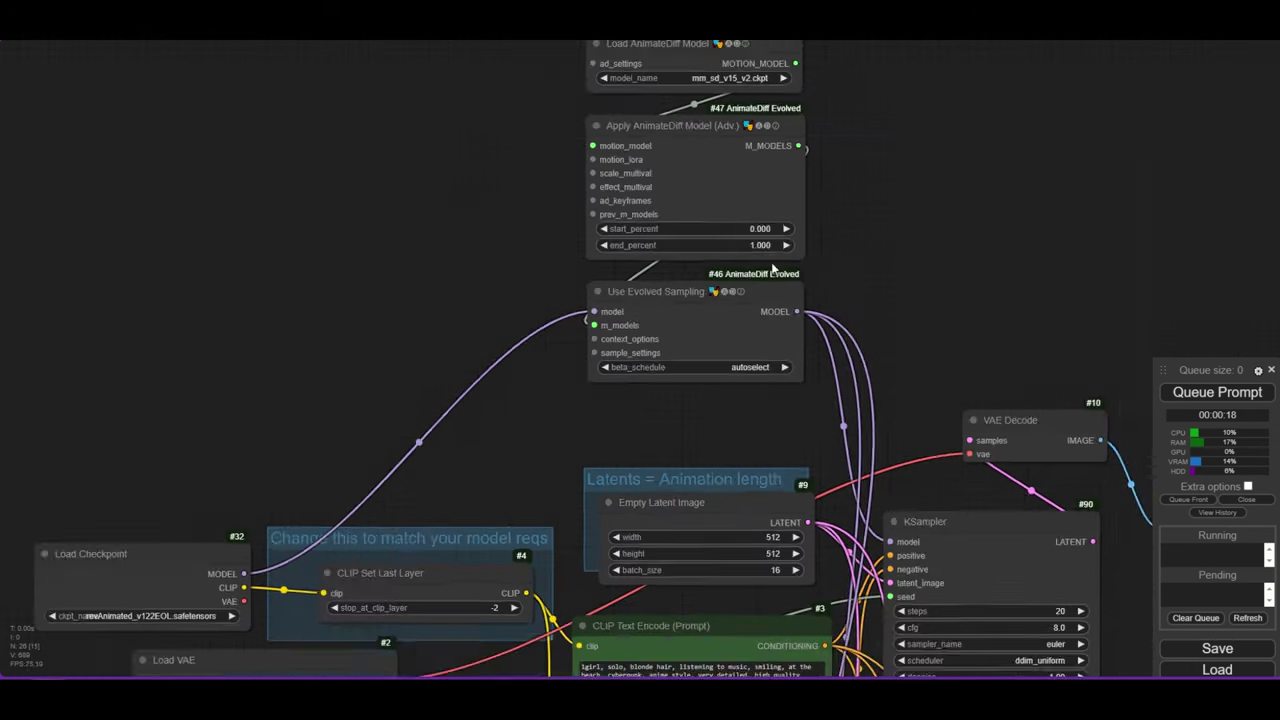
{"action": "left_click_drag", "start_coordinate": [879, 275], "coordinate": [819, 210]}
{"action": "scroll", "coordinate": [819, 210], "scroll_direction": "down", "scroll_amount": 2}
{"action": "scroll", "coordinate": [791, 189], "scroll_direction": "up", "scroll_amount": 5}
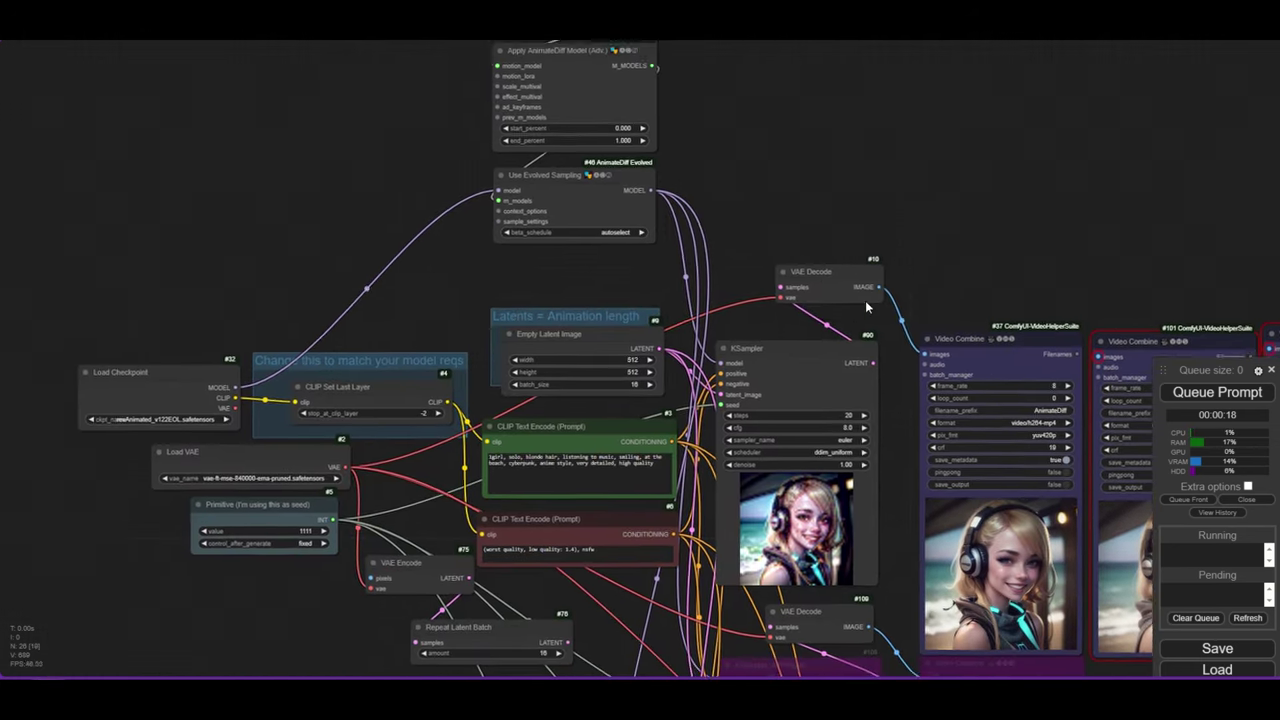
Set start_percent to 0.3 on the Apply AnimateDiff Model (Adv.) node.
{"action": "scroll", "coordinate": [697, 252], "scroll_direction": "up", "scroll_amount": 8}
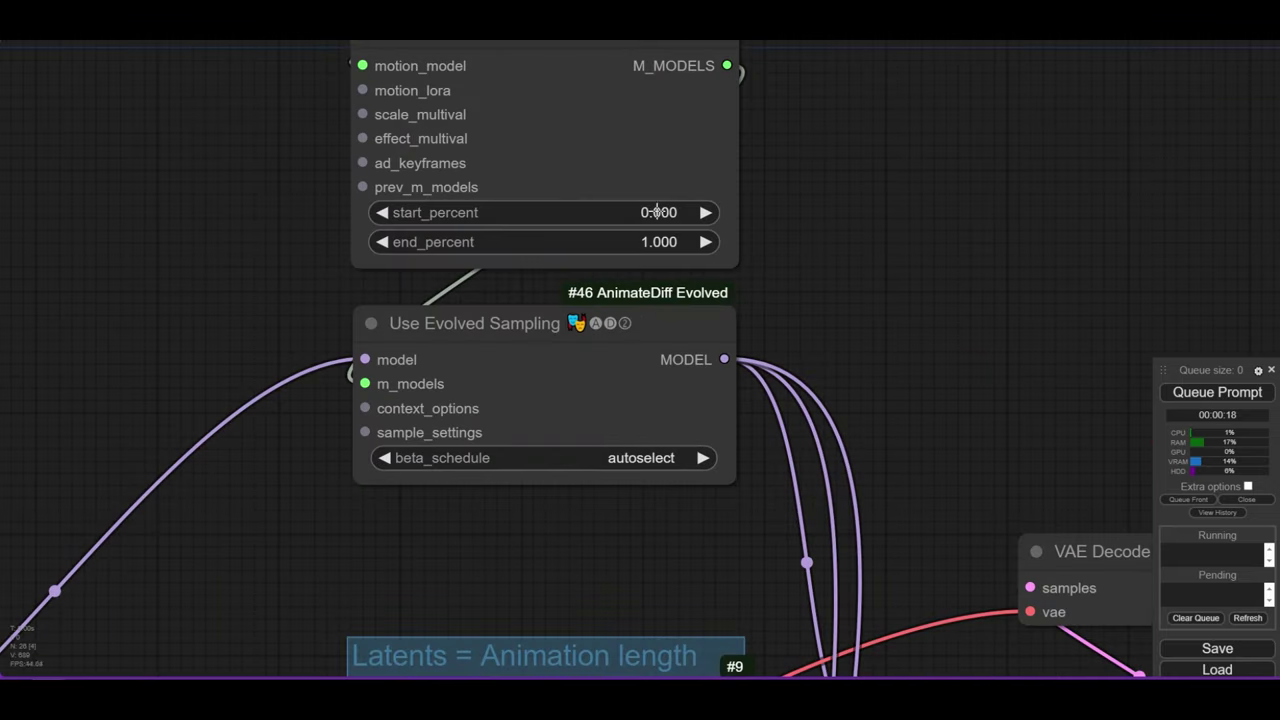
{"action": "left_click", "coordinate": [656, 212]}
{"action": "key", "text": "Return"}
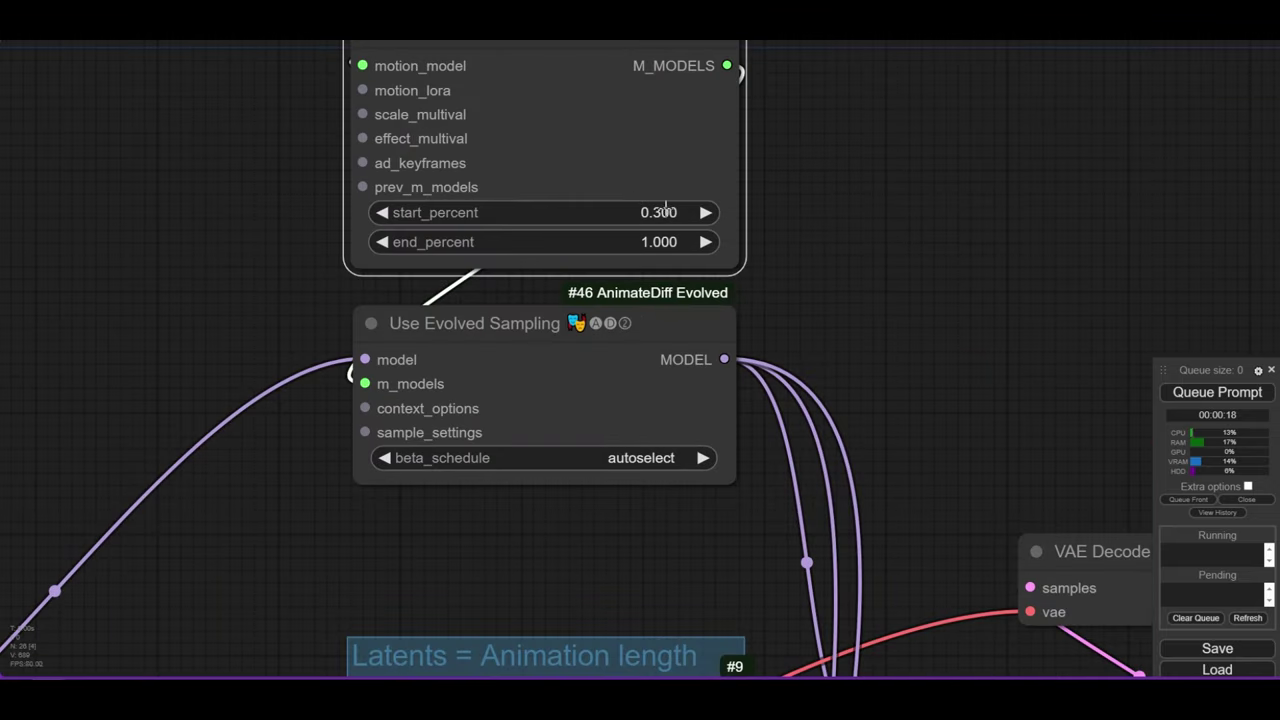
{"action": "scroll", "coordinate": [893, 251], "scroll_direction": "down", "scroll_amount": 8}
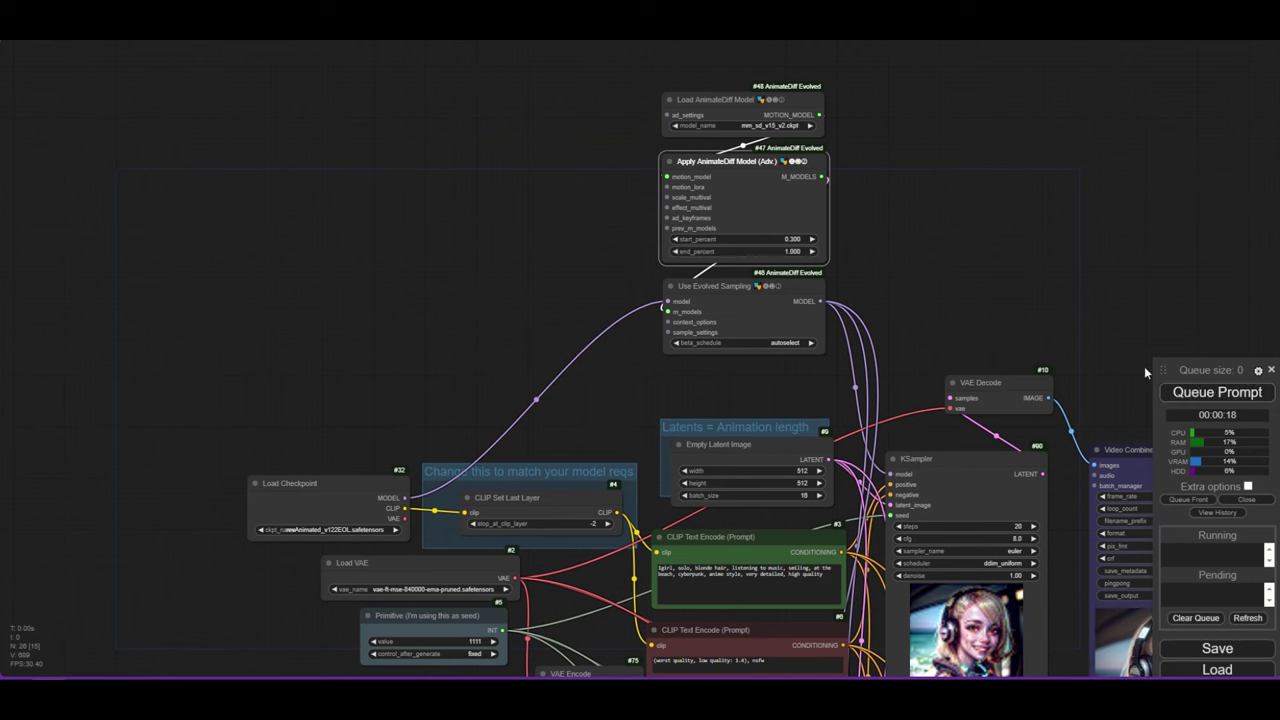
Queue the workflow and view the generated video beside the earlier red-outlined Video Combine results.
{"action": "key", "text": "ctrl+Return"}
{"action": "left_click_drag", "start_coordinate": [941, 264], "coordinate": [708, 132]}
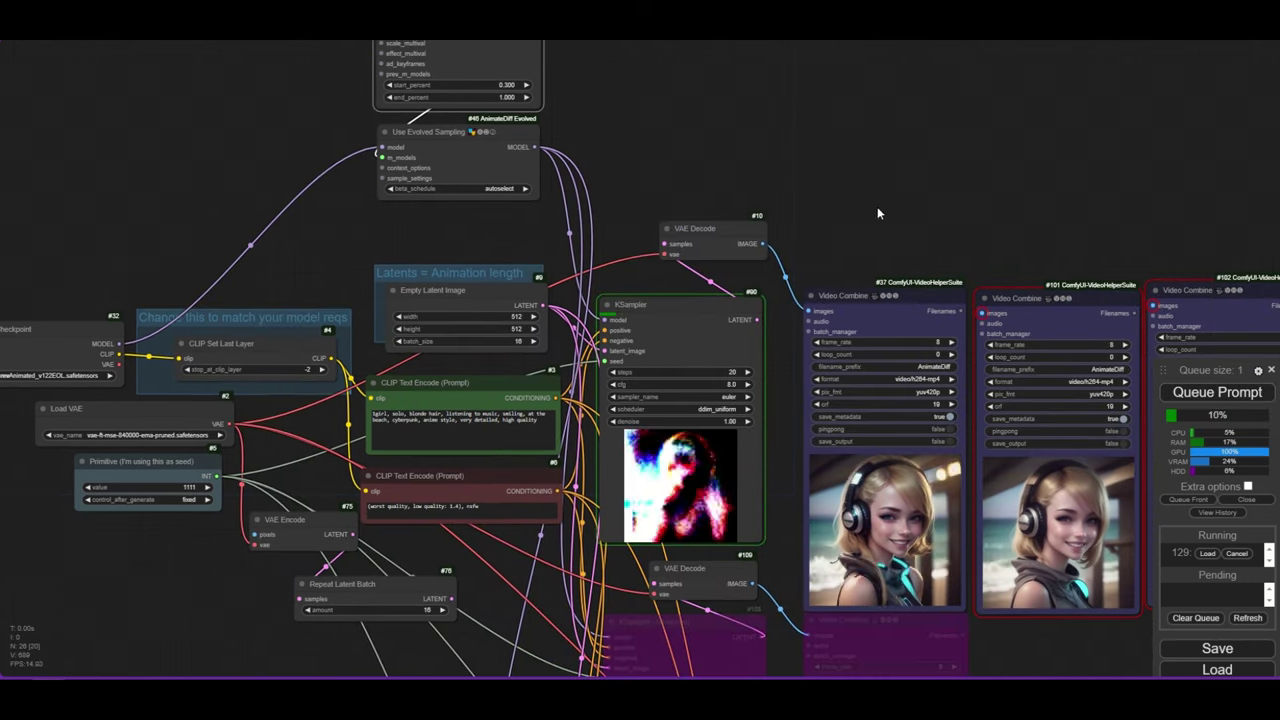
{"action": "left_click_drag", "start_coordinate": [877, 206], "coordinate": [793, 279]}
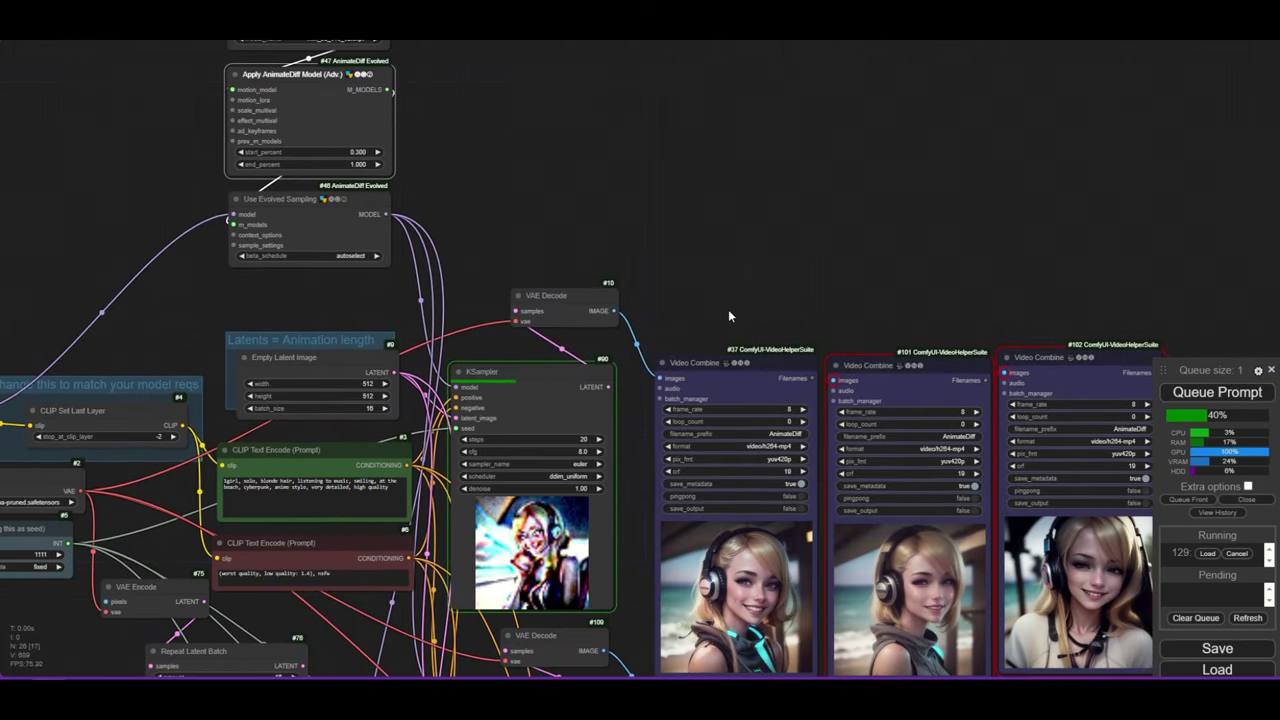
{"action": "left_click_drag", "start_coordinate": [728, 309], "coordinate": [738, 274]}
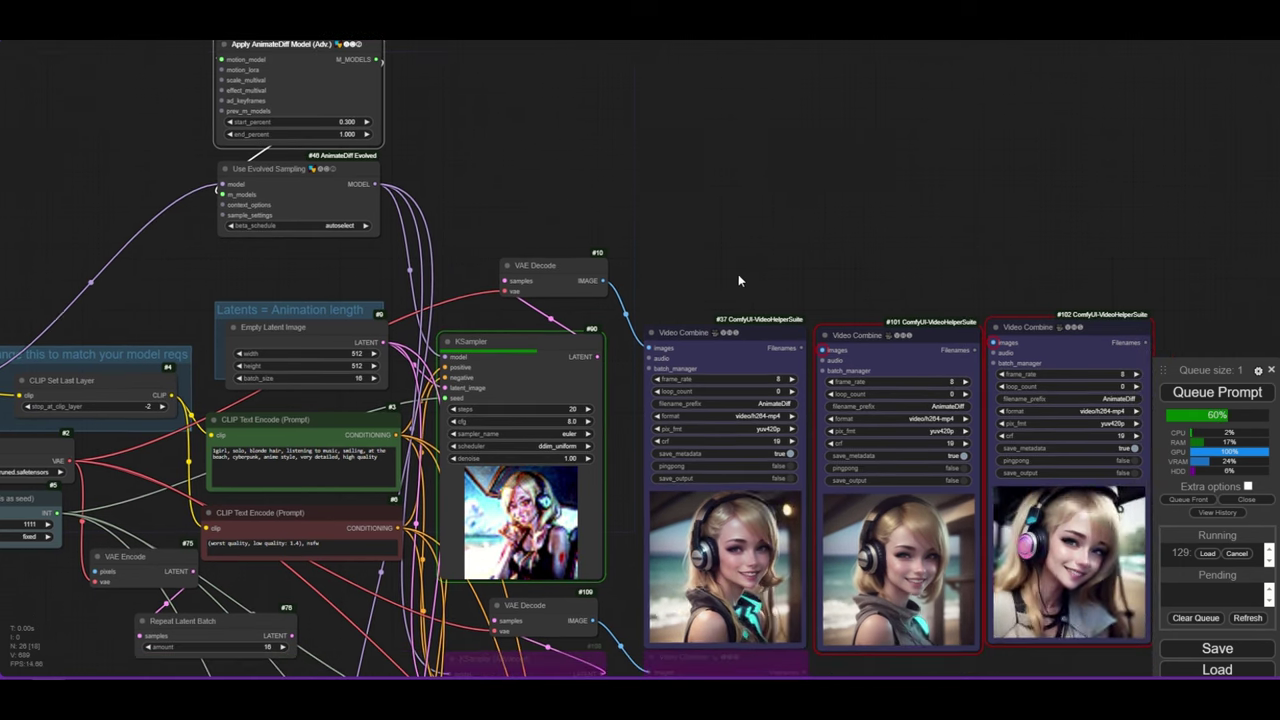
{"action": "left_click_drag", "start_coordinate": [618, 438], "coordinate": [564, 342]}
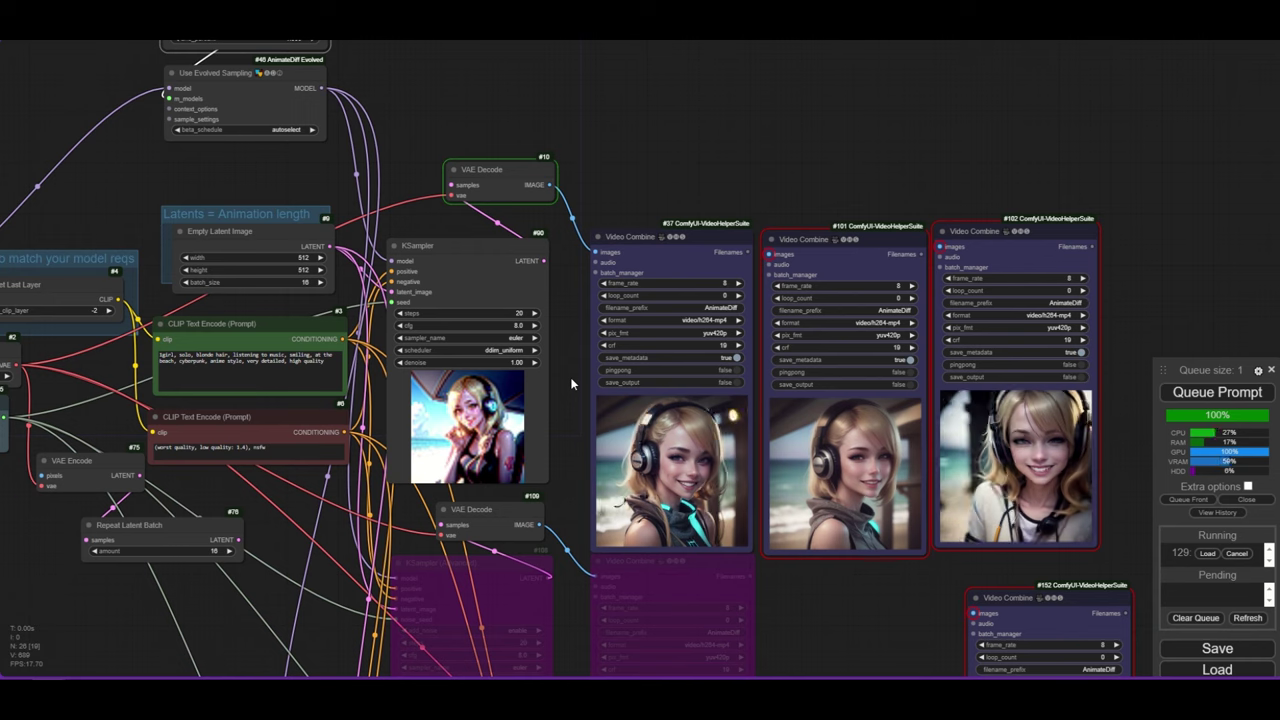
{"action": "scroll", "coordinate": [660, 440], "scroll_direction": "up", "scroll_amount": 2}
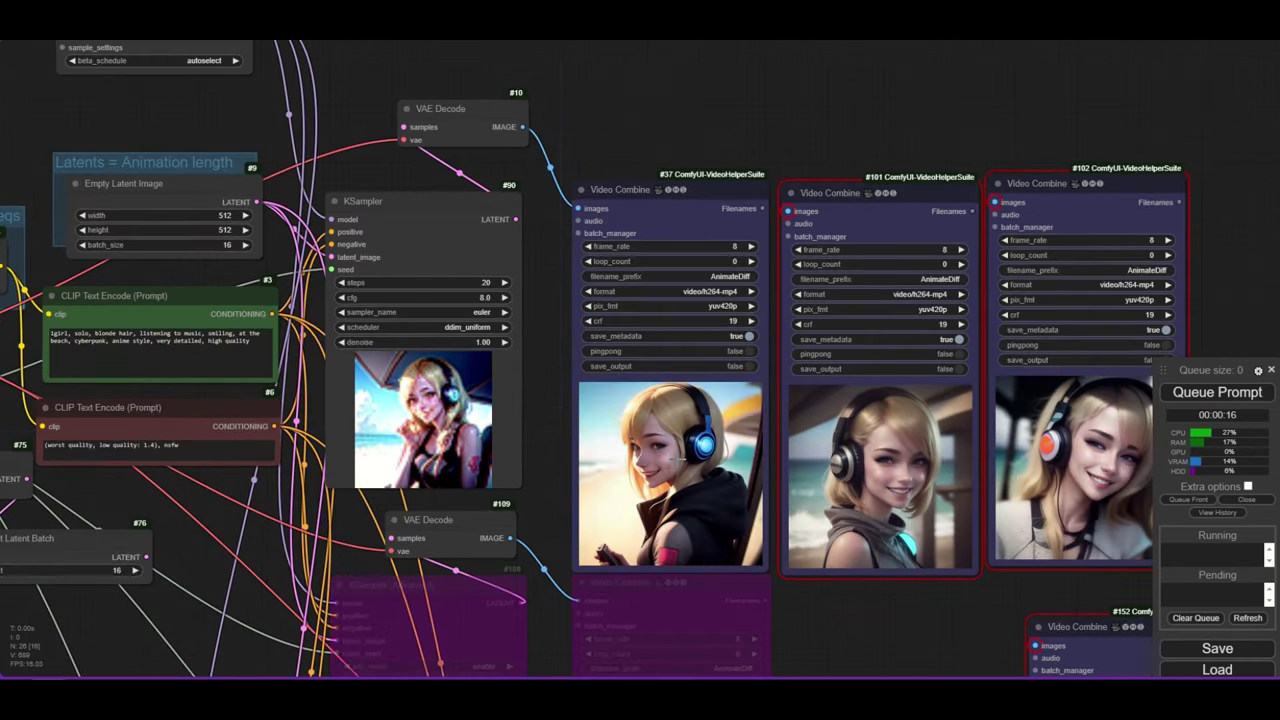
Set start_percent to 0 and end_percent to 0.3 on Apply AnimateDiff Model (Adv.), and queue the workflow.
{"action": "left_click_drag", "start_coordinate": [679, 458], "coordinate": [675, 275]}
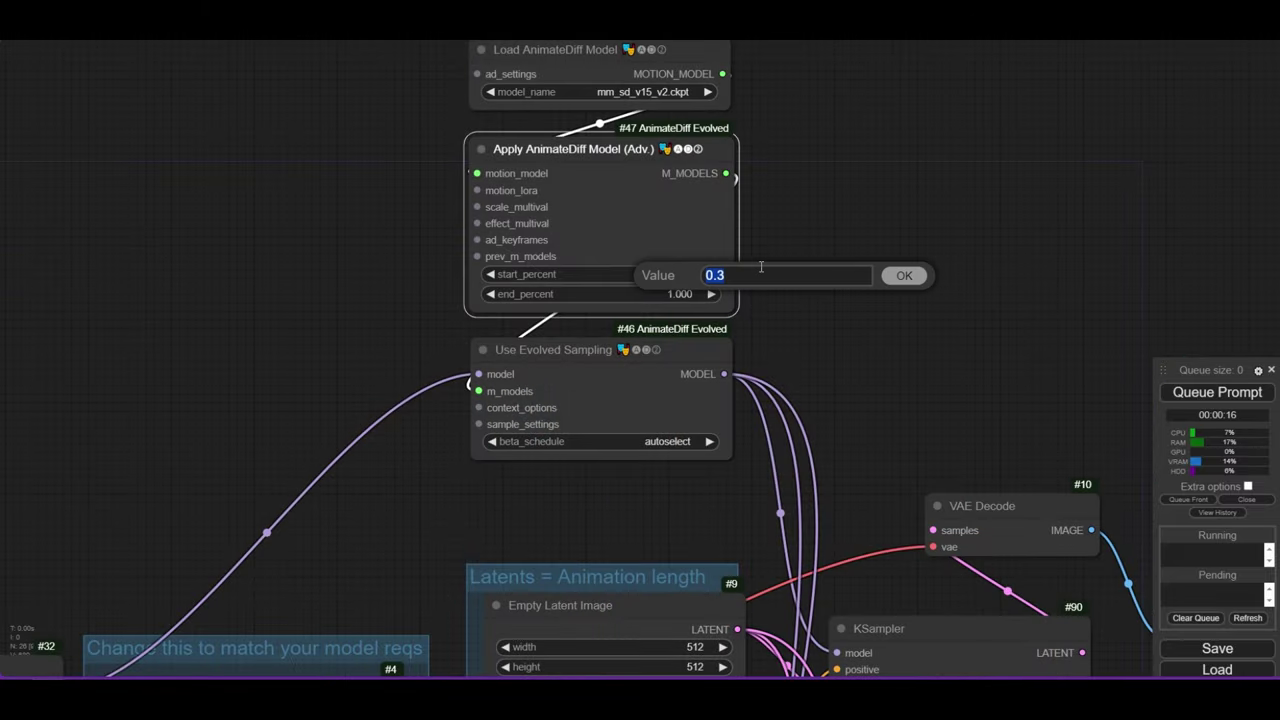
{"action": "key", "text": "Return"}
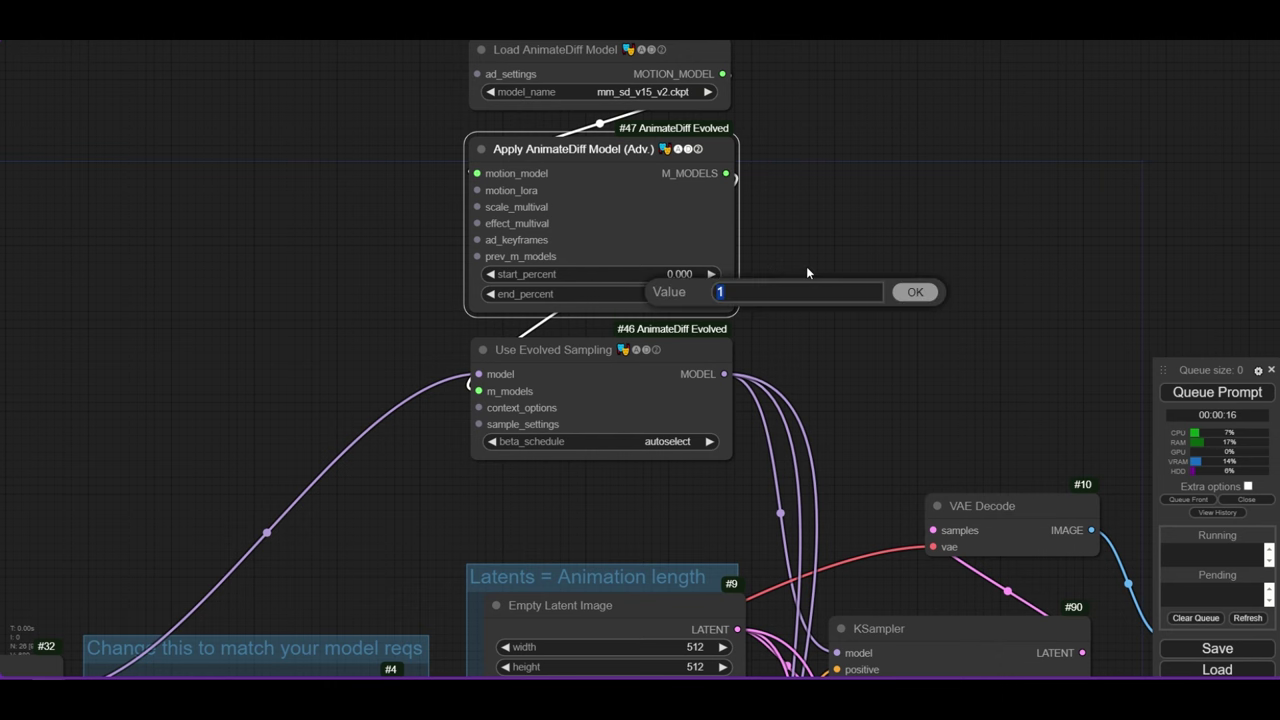
{"action": "type", "text": "0.3"}
{"action": "key", "text": "Return"}
{"action": "scroll", "coordinate": [830, 320], "scroll_direction": "down", "scroll_amount": 3}
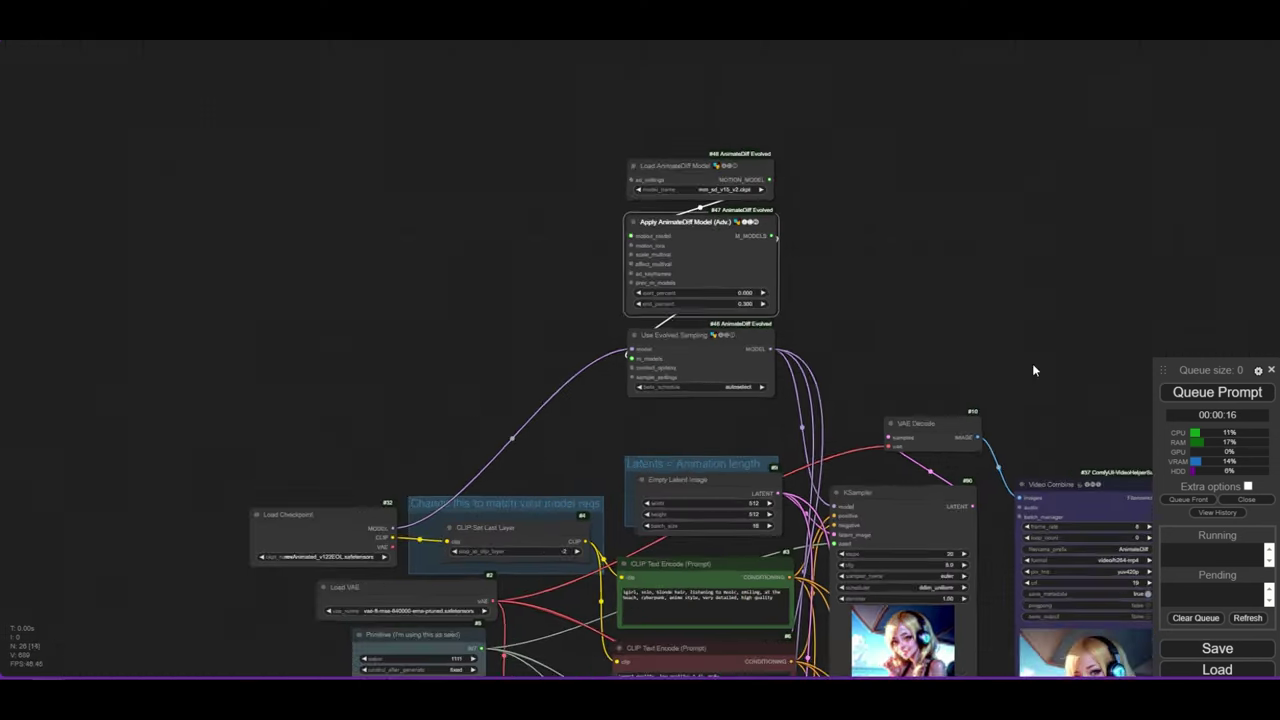
{"action": "left_click", "coordinate": [1217, 392]}
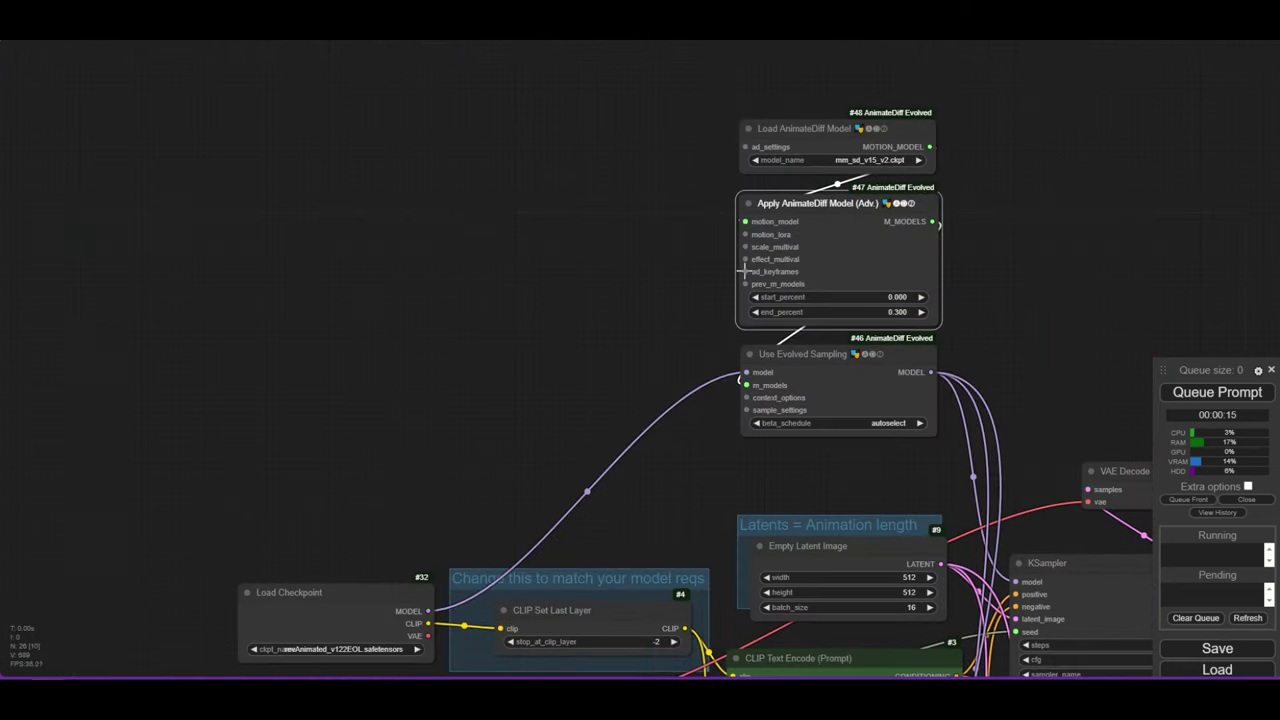
Add an AnimateDiff Keyframe node from the ad_keyframes input of Apply AnimateDiff Model (Adv.) and place it beside that node.
{"action": "left_click_drag", "start_coordinate": [637, 276], "coordinate": [638, 276]}
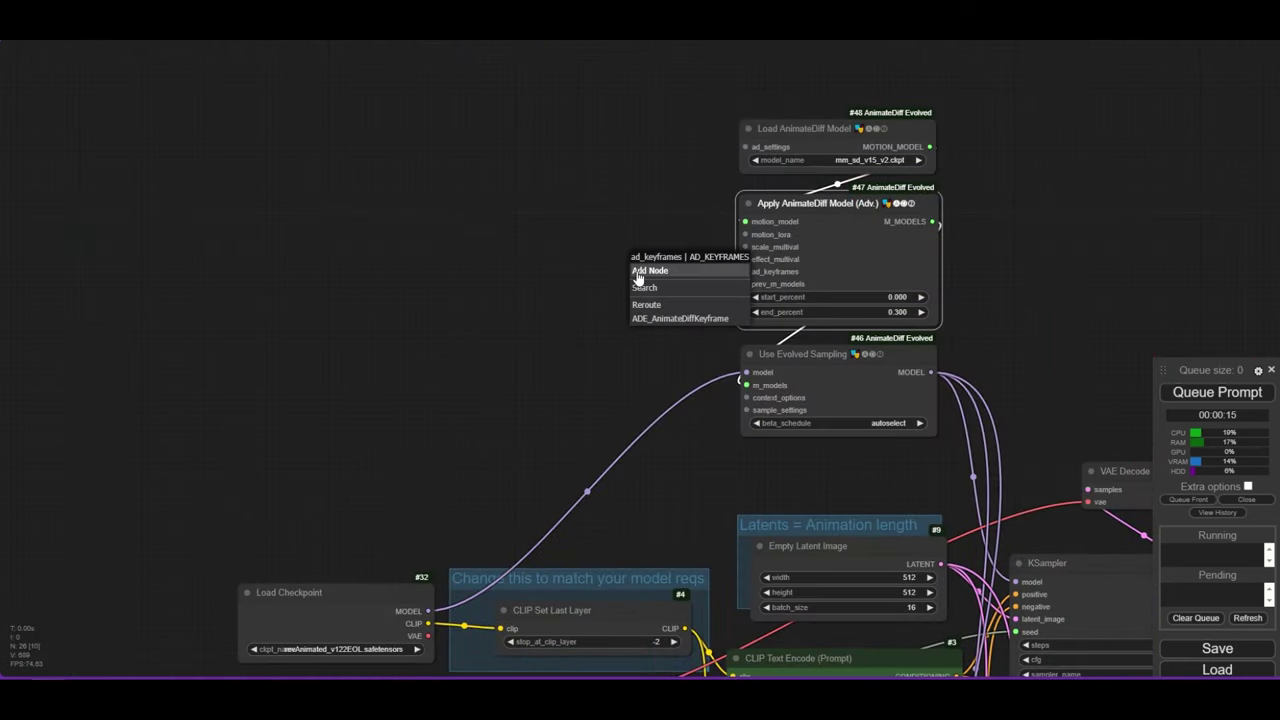
{"action": "left_click", "coordinate": [680, 319]}
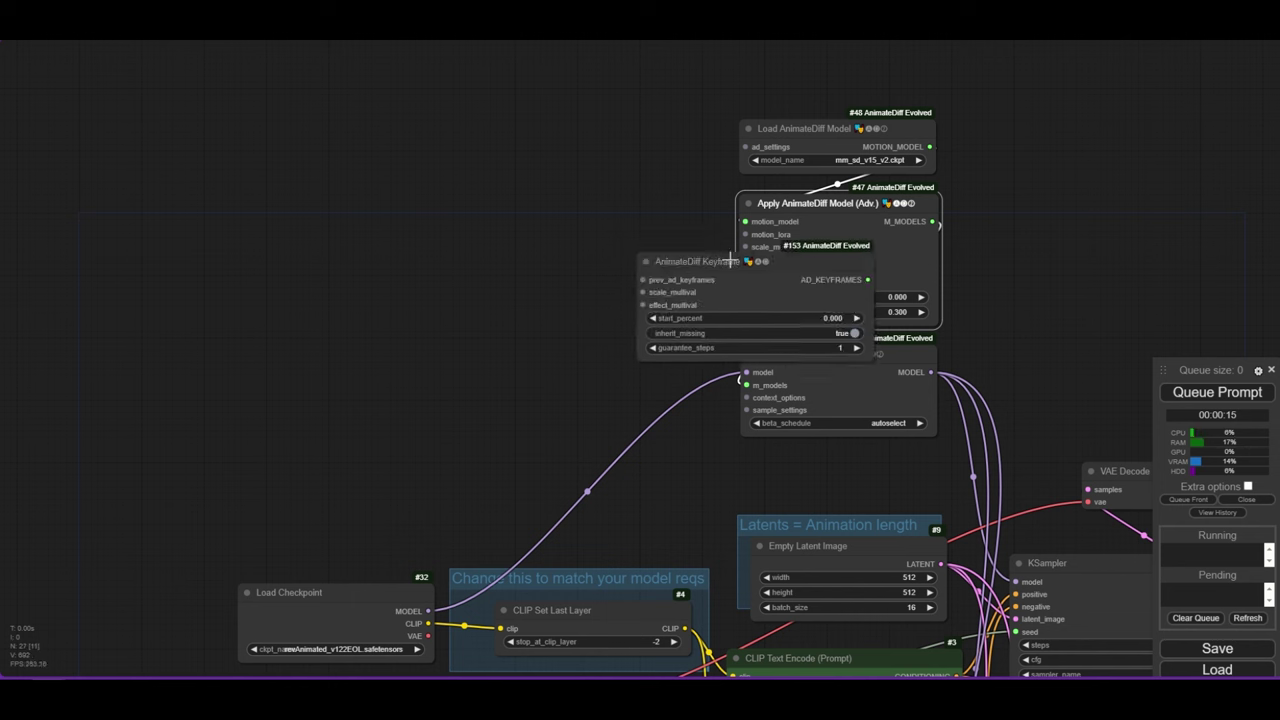
{"action": "left_click_drag", "start_coordinate": [731, 261], "coordinate": [476, 248]}
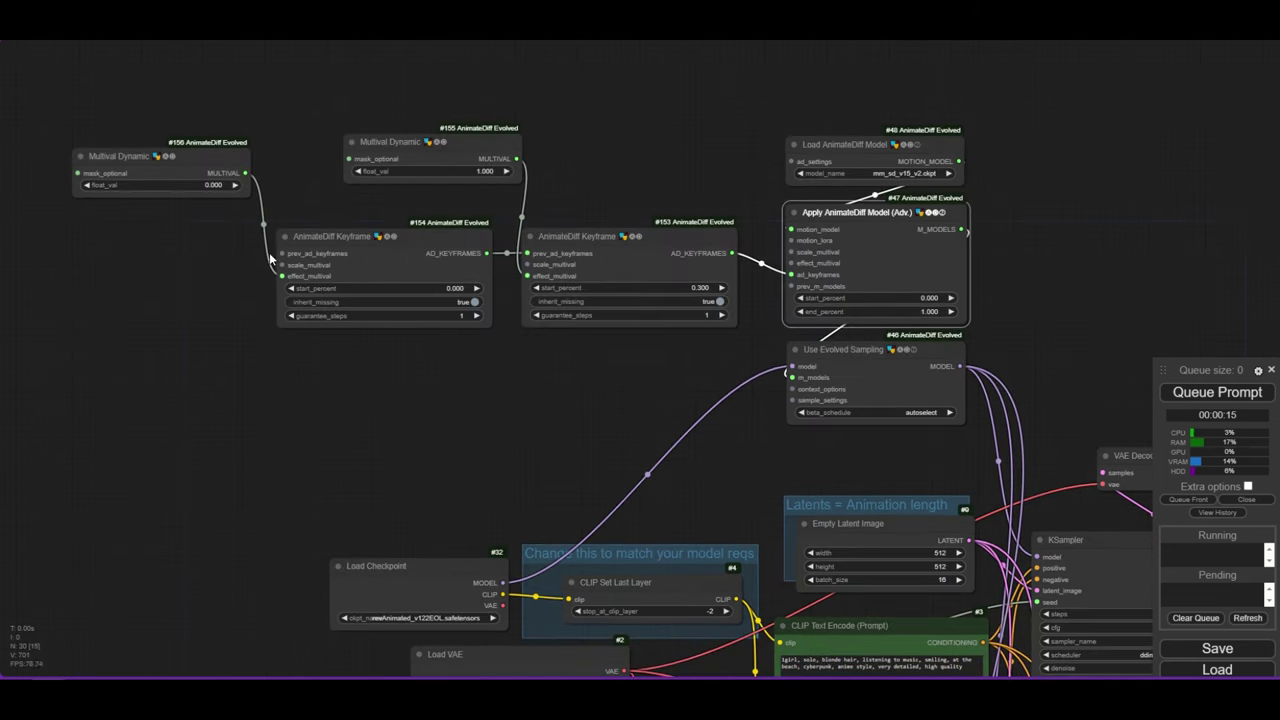
Set float_val to 1 on the Multival Dynamic node feeding the first AnimateDiff Keyframe's effect_multival.
{"action": "left_click", "coordinate": [215, 186]}
{"action": "type", "text": "1"}
{"action": "key", "text": "Return"}
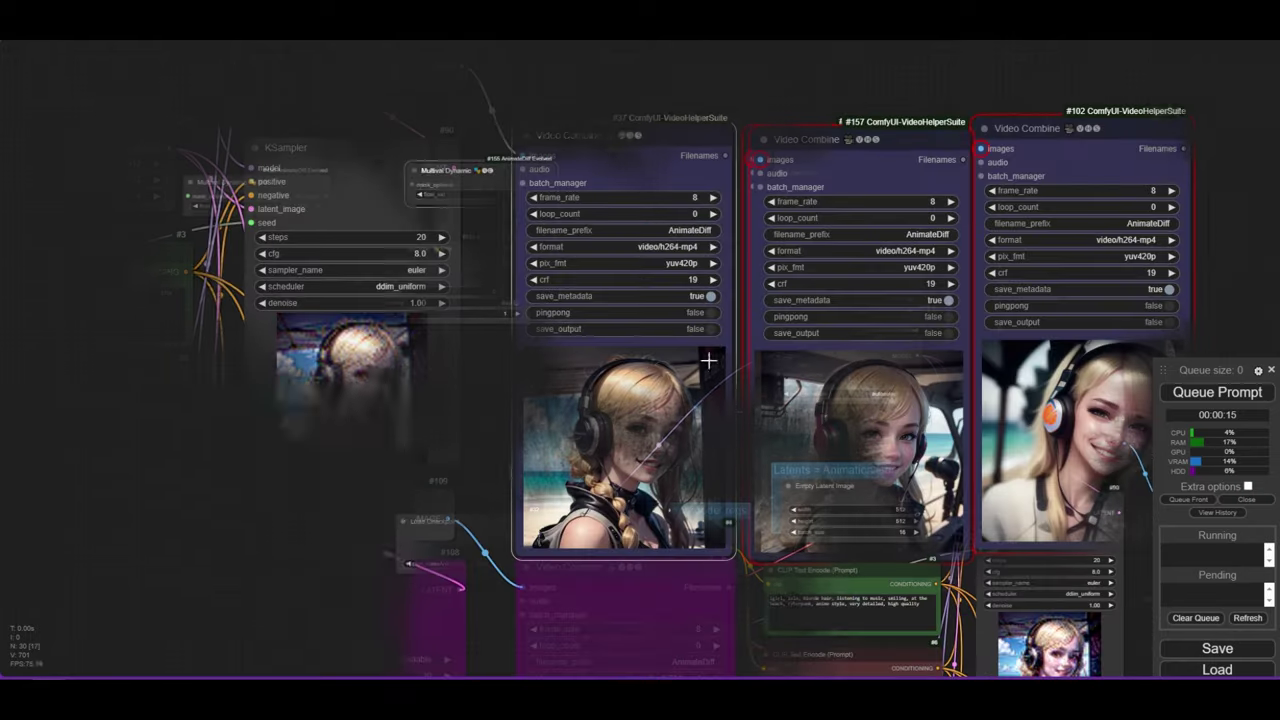
Set start_percent to 0.5 on the last AnimateDiff Keyframe before Apply AnimateDiff Model (Adv.), and queue the workflow.
{"action": "left_click_drag", "start_coordinate": [844, 591], "coordinate": [810, 590]}
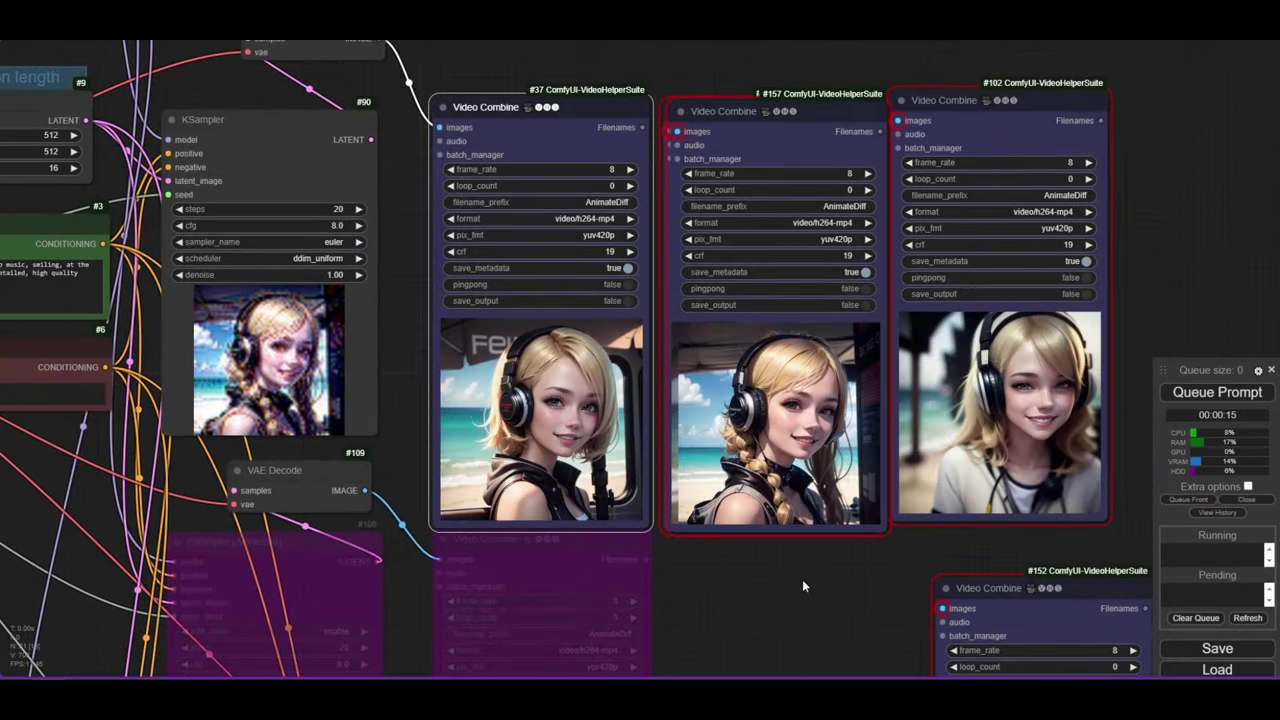
{"action": "scroll", "coordinate": [790, 582], "scroll_direction": "down", "scroll_amount": 3}
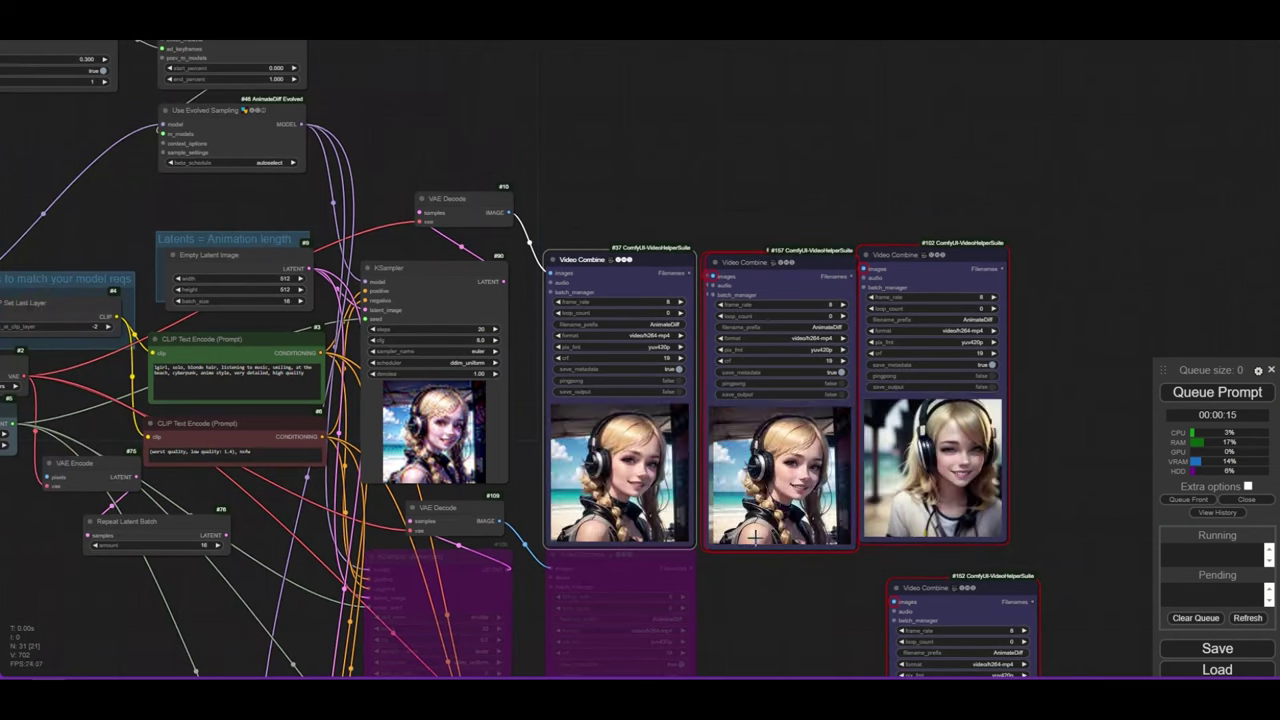
{"action": "scroll", "coordinate": [706, 460], "scroll_direction": "up", "scroll_amount": 4}
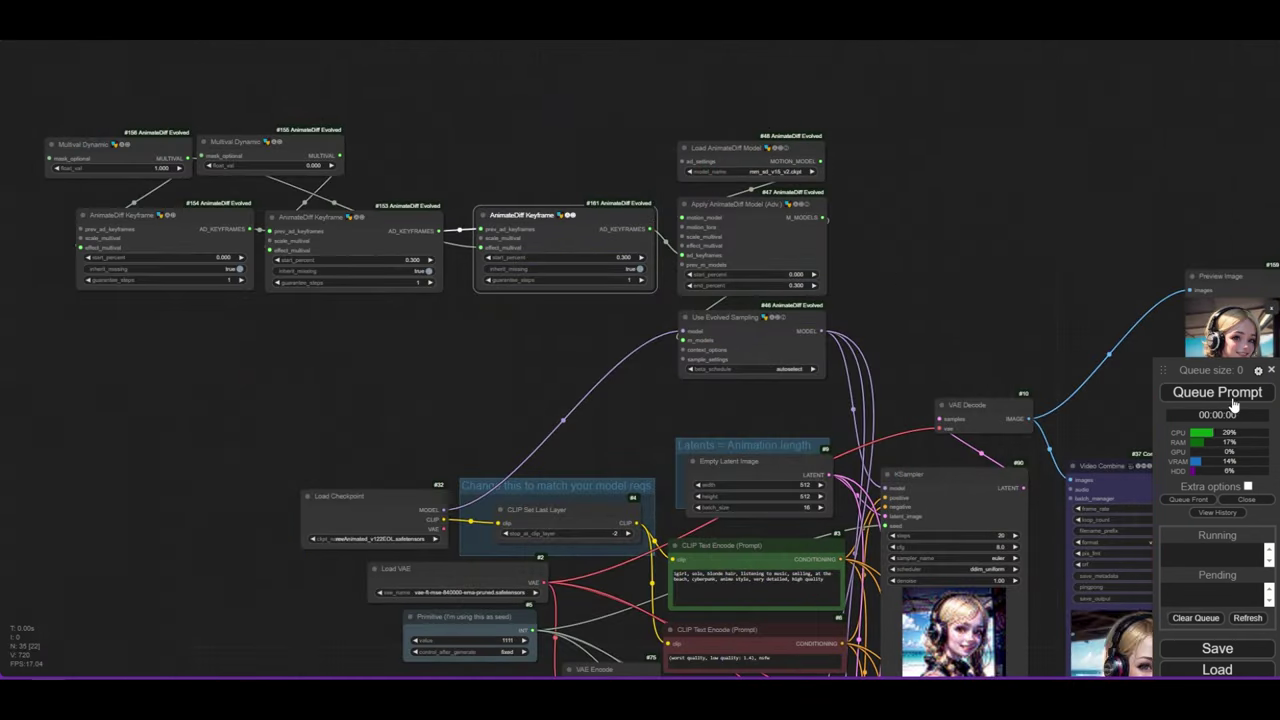
{"action": "scroll", "coordinate": [591, 281], "scroll_direction": "up", "scroll_amount": 4}
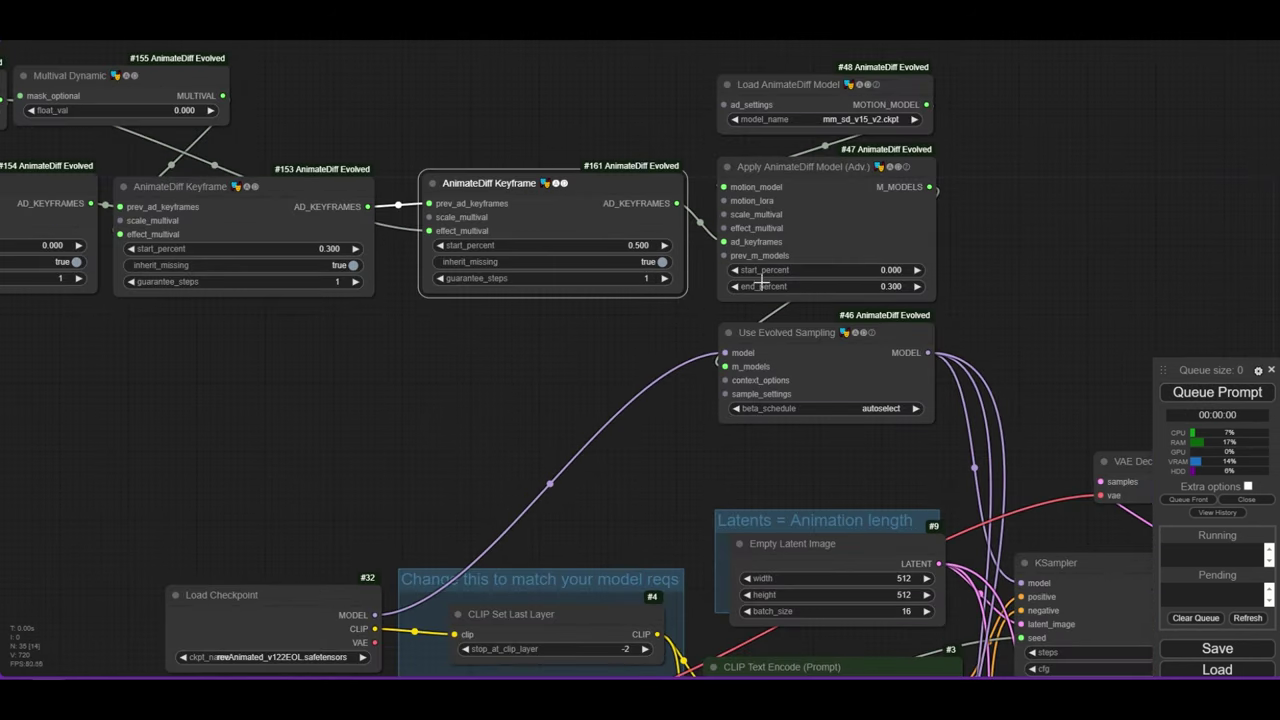
{"action": "left_click", "coordinate": [1217, 393]}
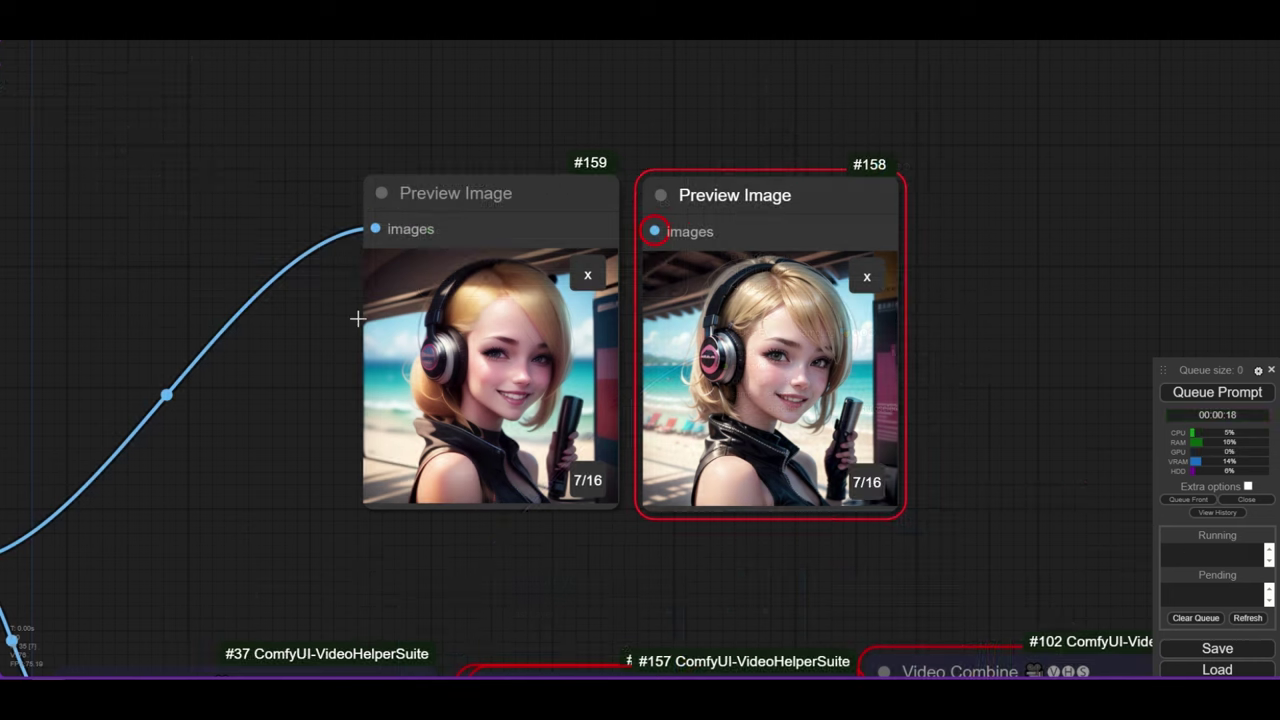
Compare frame 6 of 16 in the connected and red-outlined Preview Image nodes.
{"action": "scroll", "coordinate": [584, 382], "scroll_direction": "up", "scroll_amount": 3}
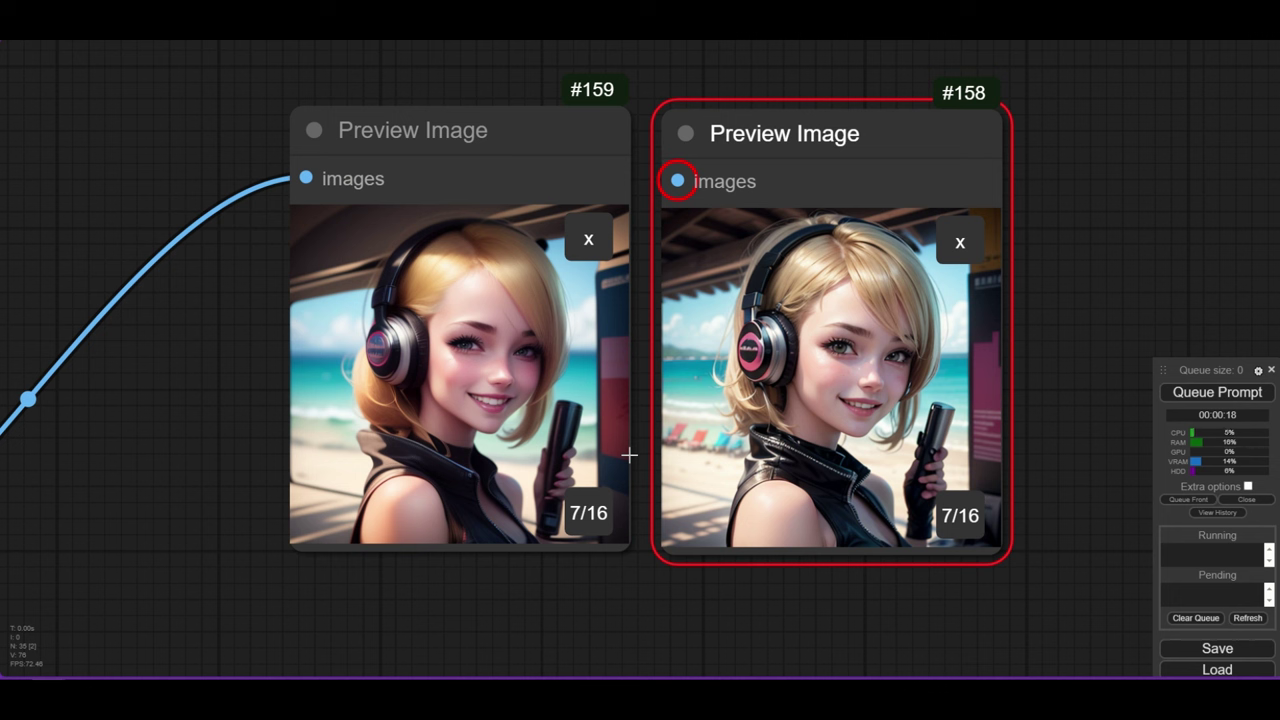
{"action": "key", "text": "Left"}
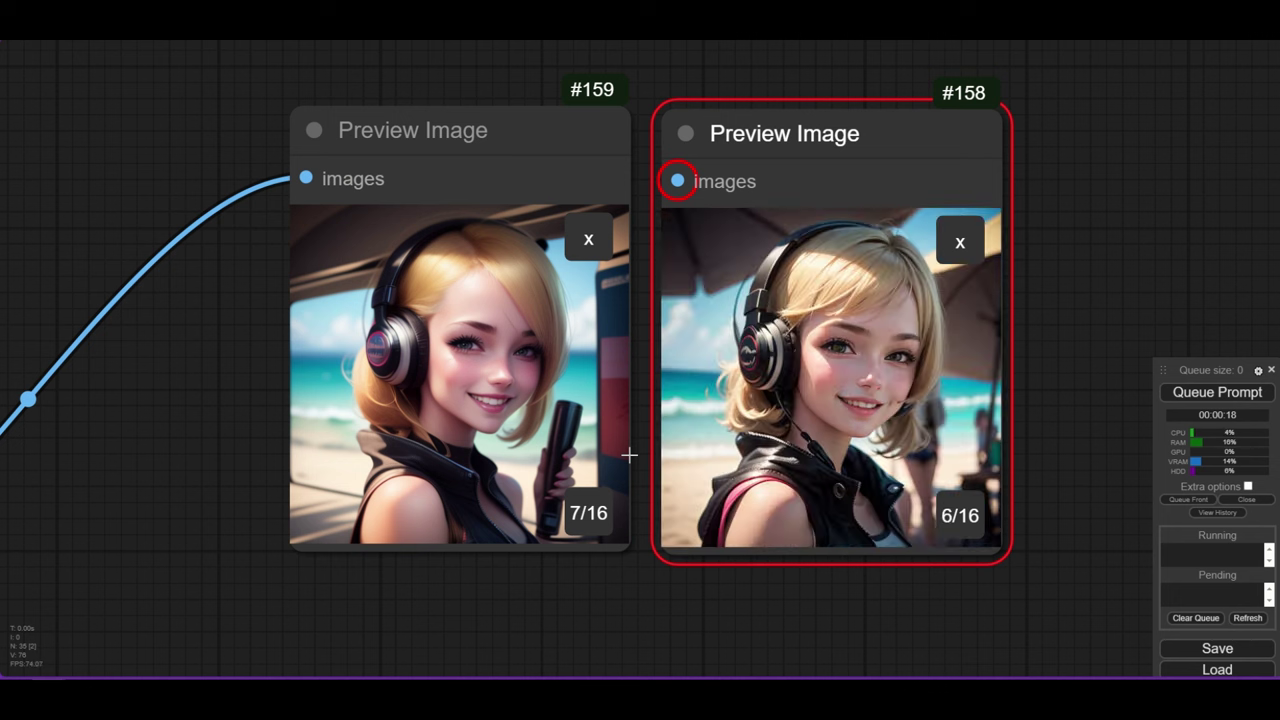
{"action": "left_click", "coordinate": [589, 519]}
{"action": "key", "text": "Right"}
{"action": "key", "text": "Left"}
{"action": "key", "text": "Left"}
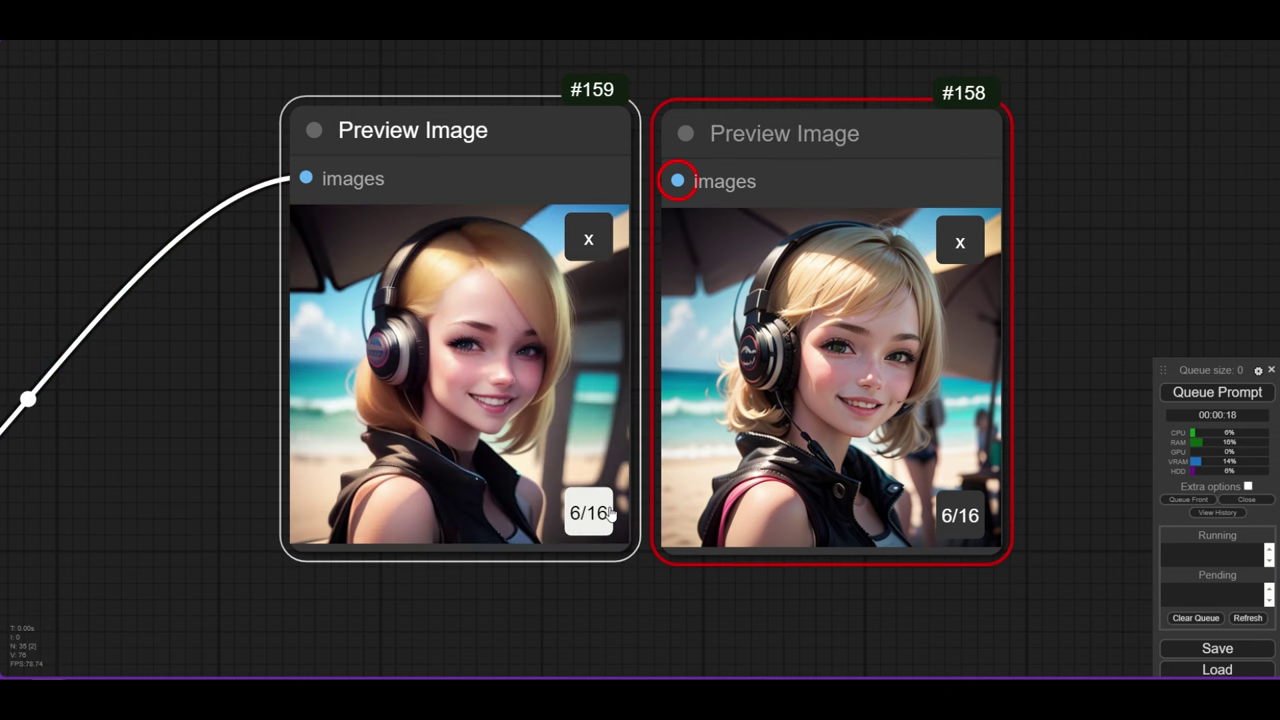